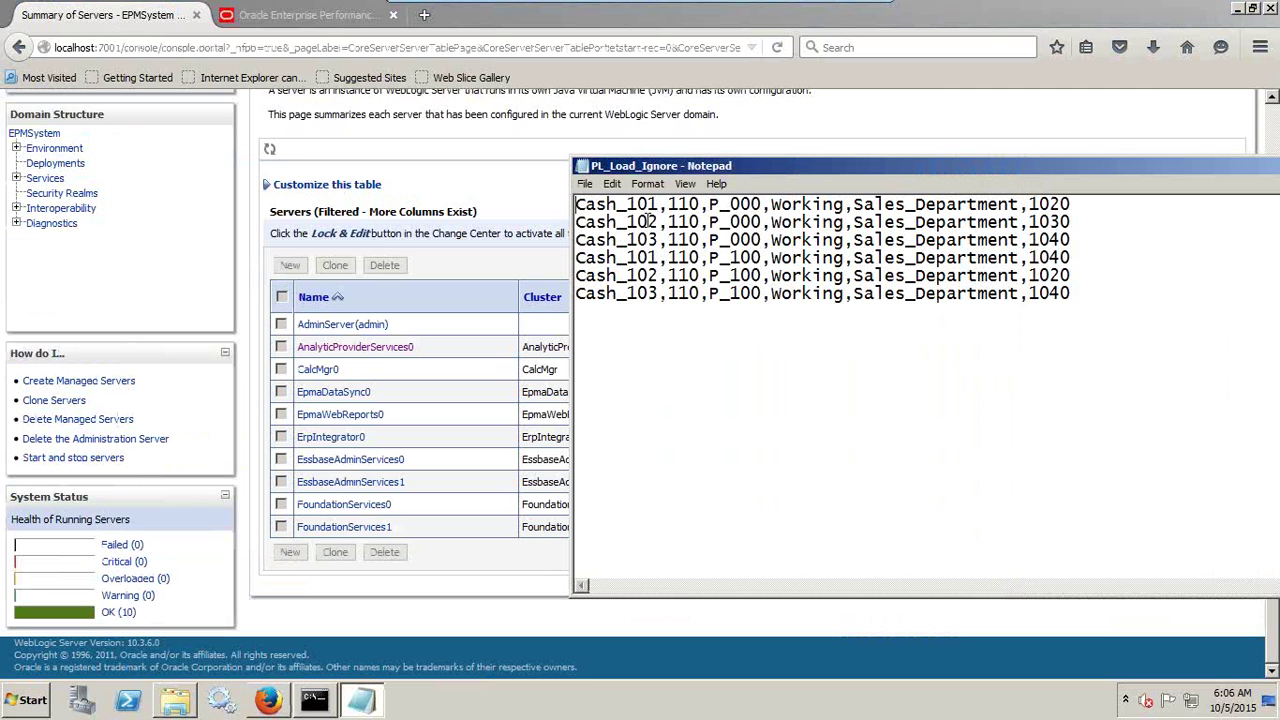
Show the Vision application's Dimensions page in the browser workspace, and return to the PL_Load_Ignore data file
{"action": "left_click", "coordinate": [329, 16]}
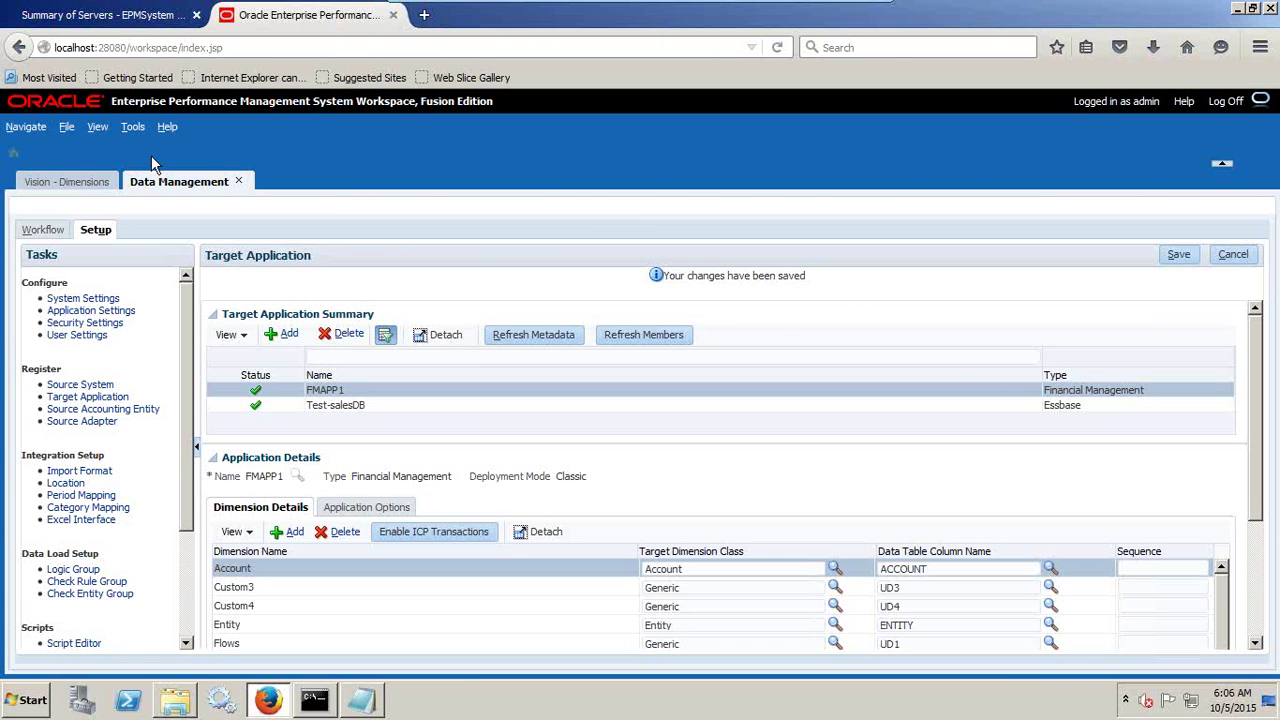
{"action": "left_click", "coordinate": [100, 182]}
{"action": "key", "text": "alt+Tab"}
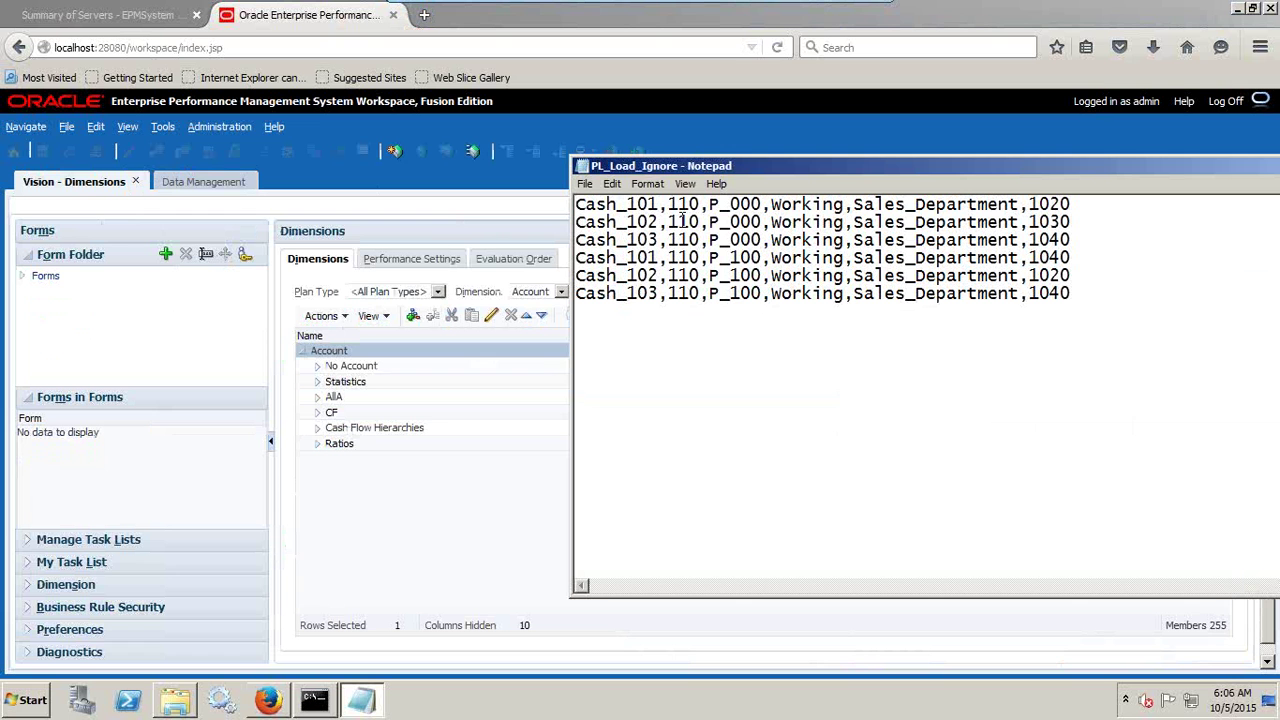
Copy Cash_101 from the first record of the PL_Load_Ignore file into a new blank Notepad document
{"action": "left_click_drag", "start_coordinate": [661, 204], "coordinate": [575, 204]}
{"action": "key", "text": "ctrl+c"}
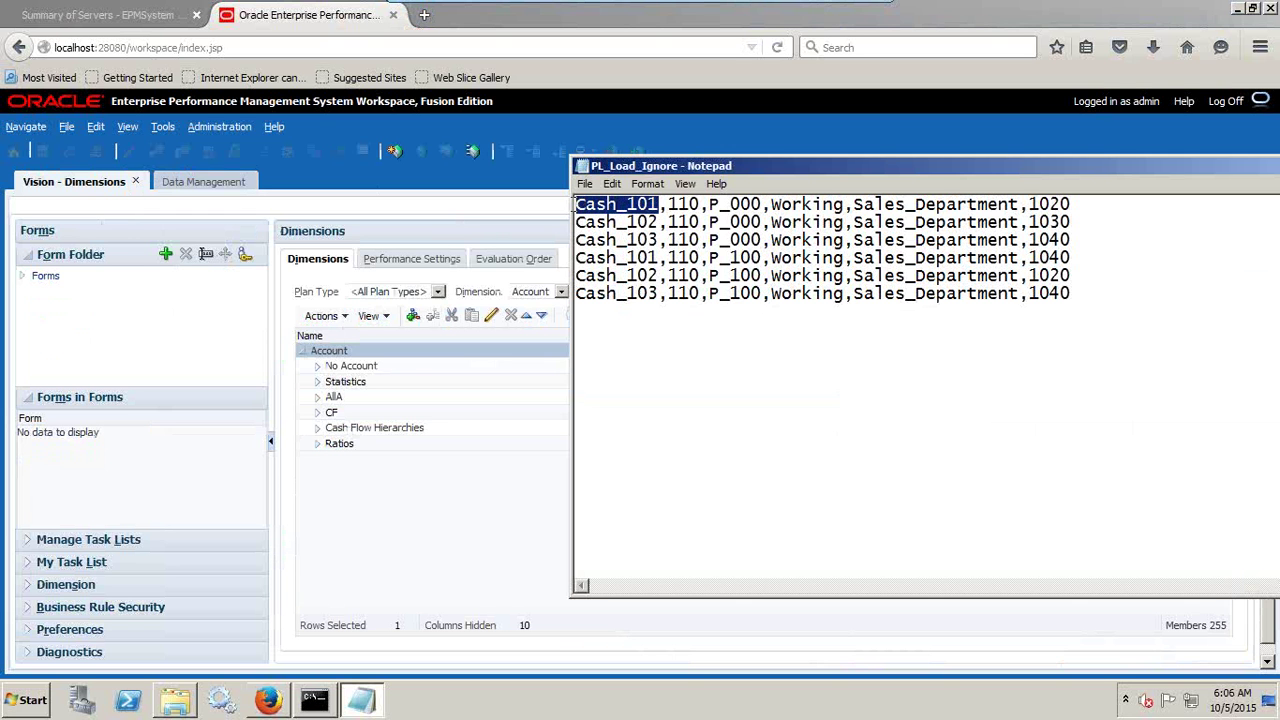
{"action": "left_click", "coordinate": [367, 705]}
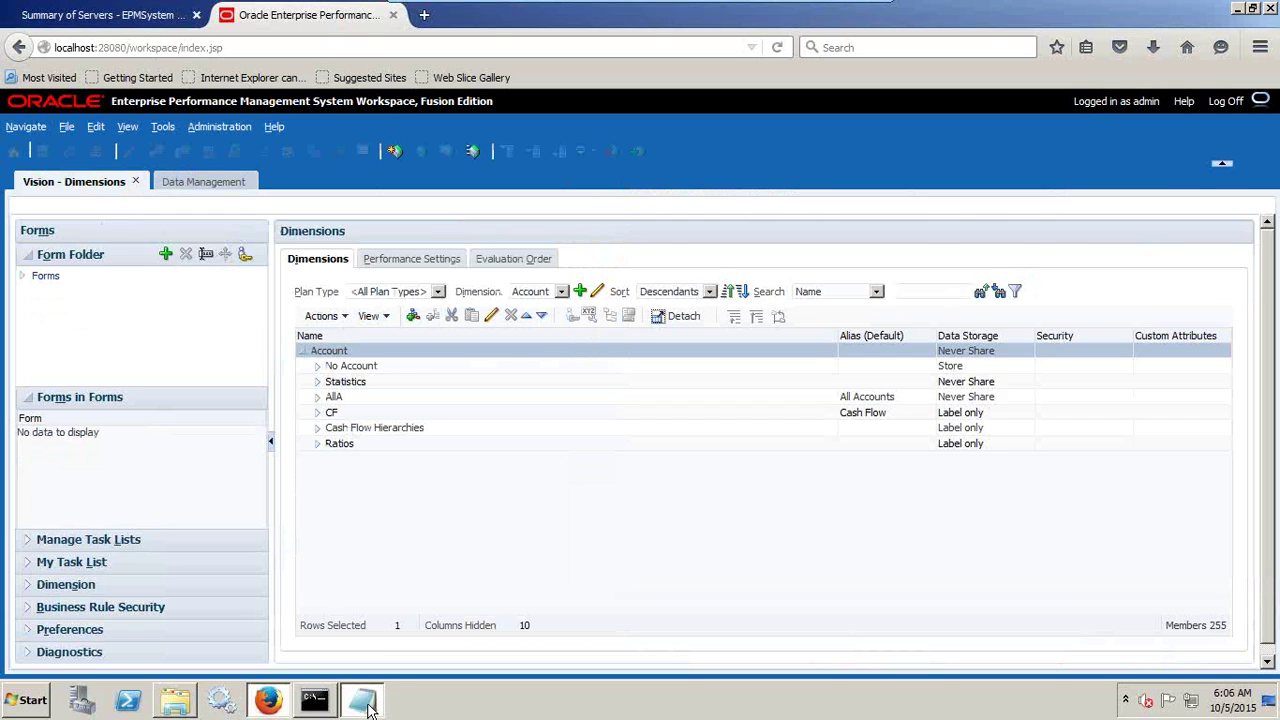
{"action": "left_click", "coordinate": [365, 703]}
{"action": "left_click", "coordinate": [22, 700]}
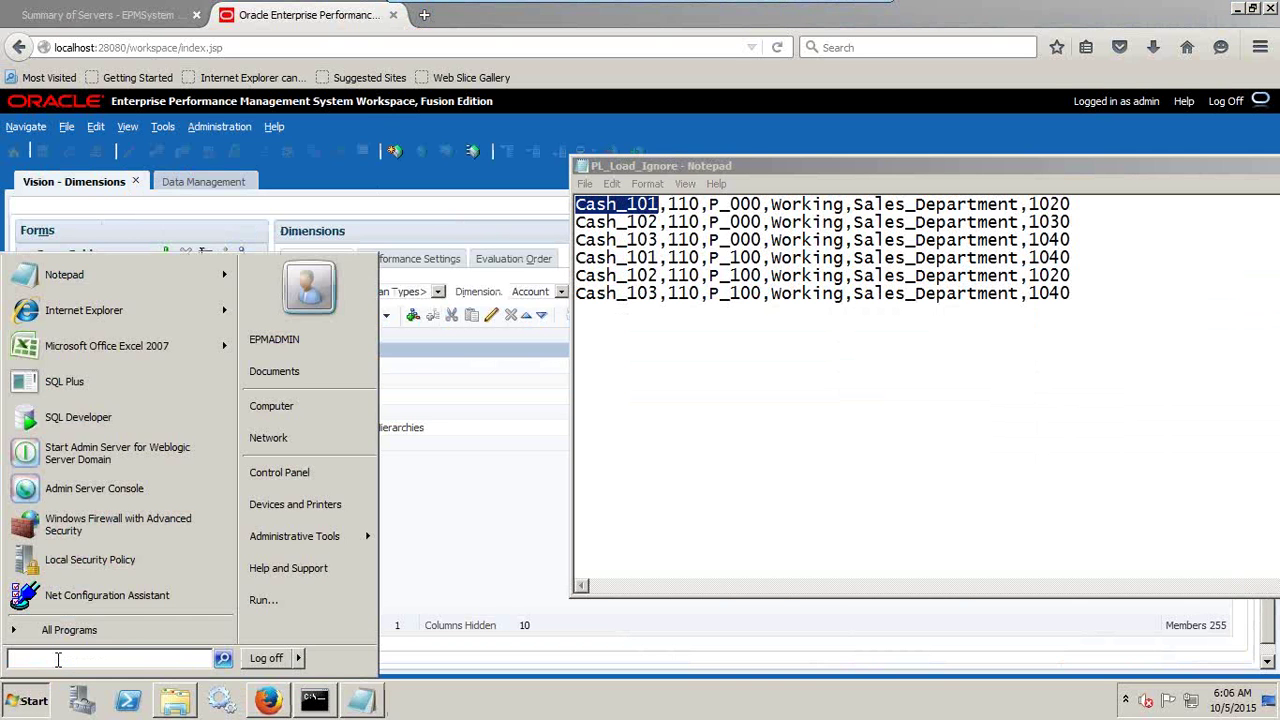
{"action": "type", "text": "notepad"}
{"action": "key", "text": "Return"}
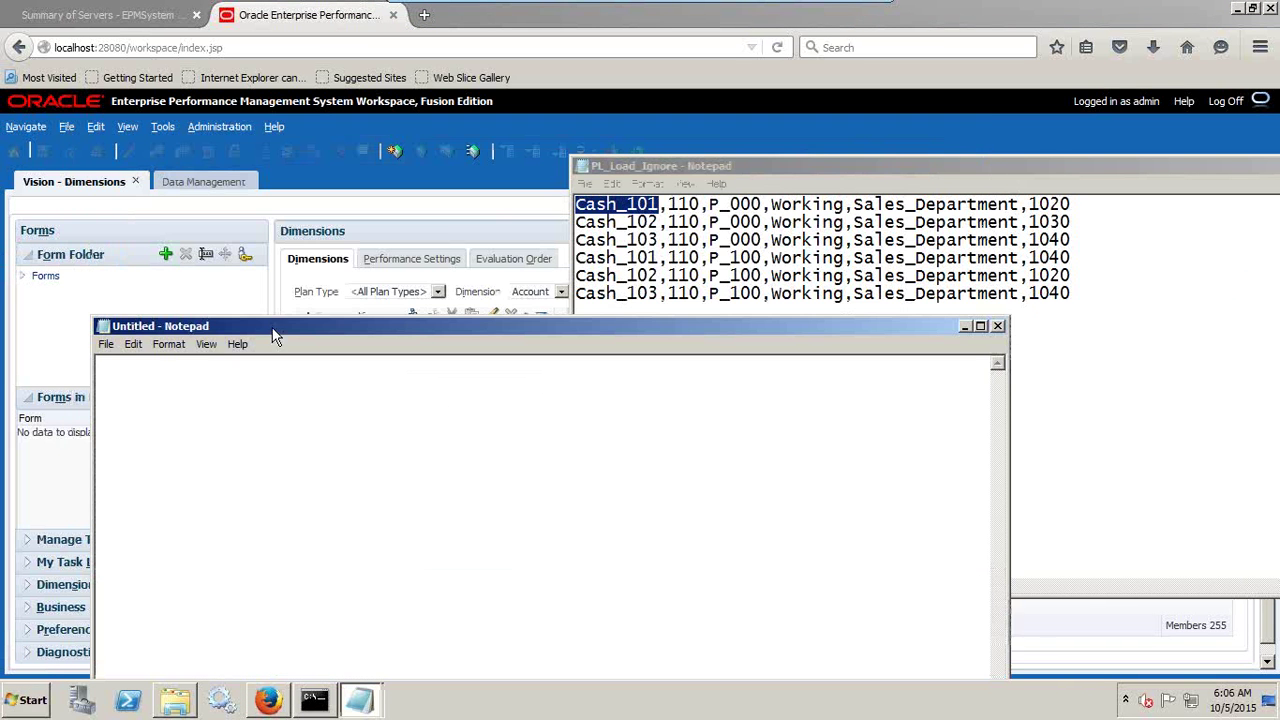
{"action": "key", "text": "ctrl+v"}
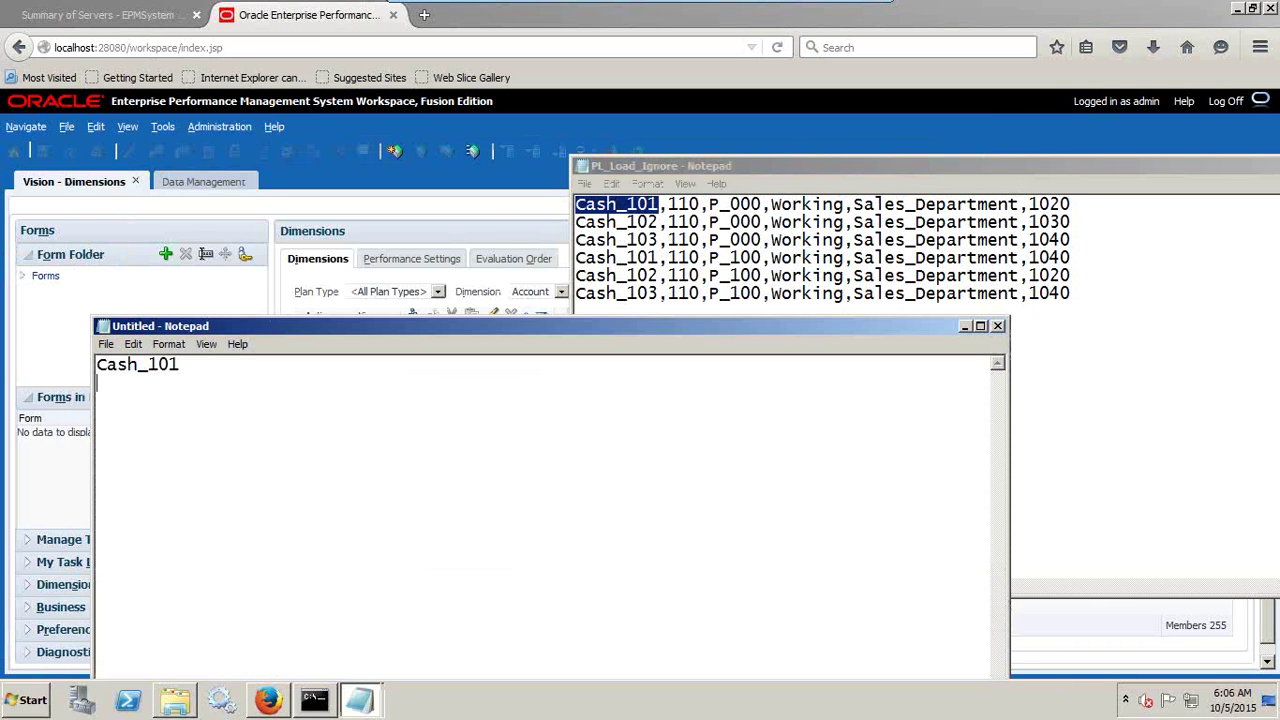
List Cash_102 and Cash_103 below Cash_101 and append "--->Cash" to the Cash_101 line
{"action": "key", "text": "Return"}
{"action": "key", "text": "ctrl+v"}
{"action": "key", "text": "BackSpace"}
{"action": "key", "text": "Return"}
{"action": "key", "text": "ctrl+v"}
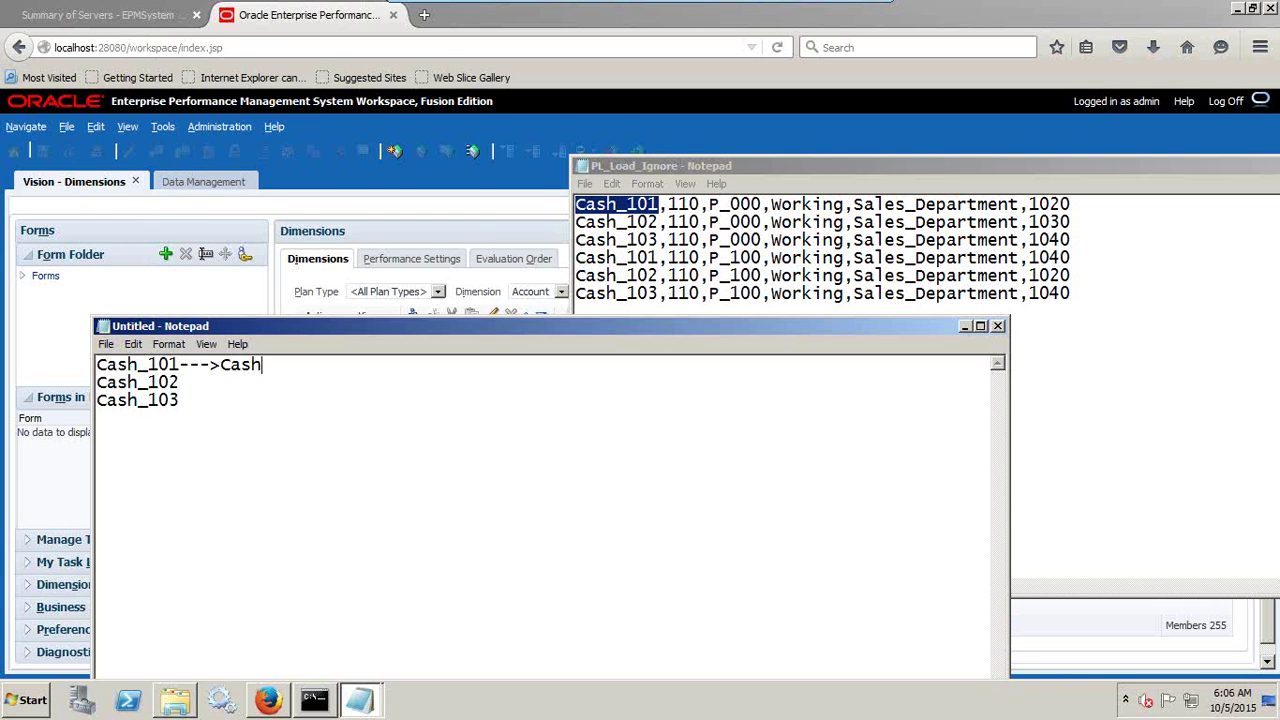
In the browser, locate and select the Cash account 1110 in the Account dimension under AllA > BS > 1001 > 1010 > 1100
{"action": "left_click", "coordinate": [403, 229]}
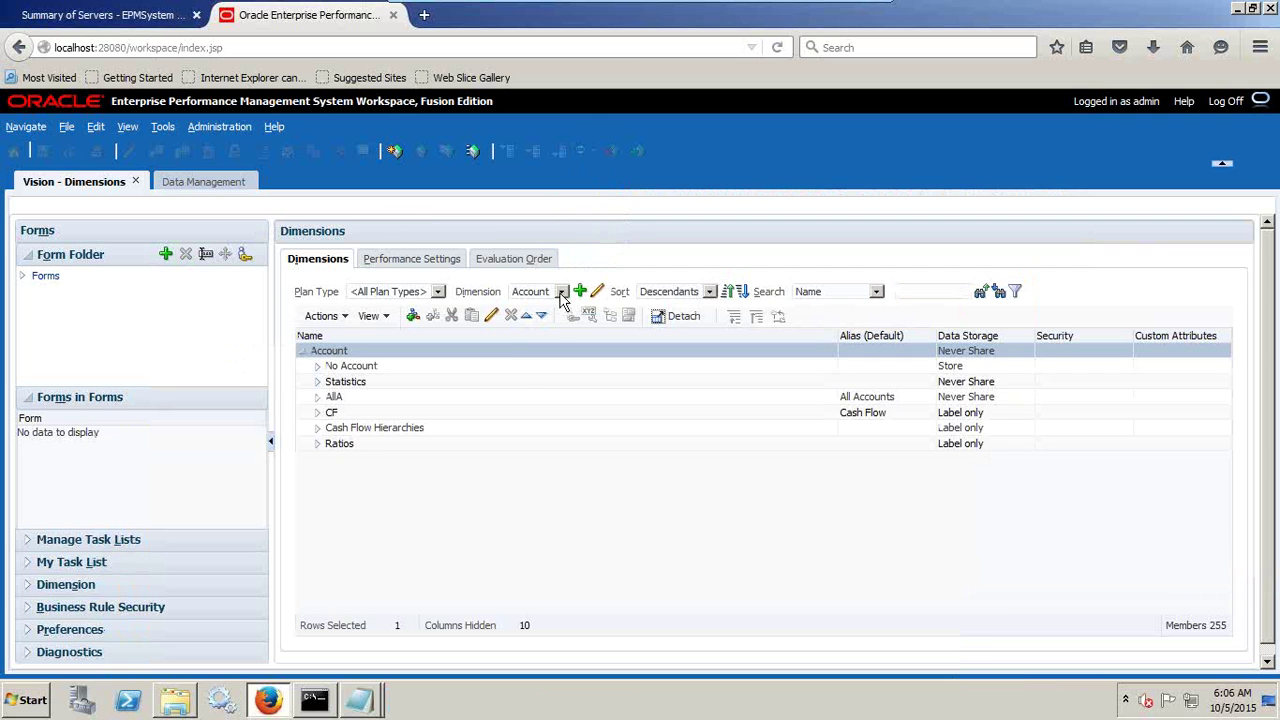
{"action": "left_click", "coordinate": [562, 292]}
{"action": "left_click", "coordinate": [562, 294]}
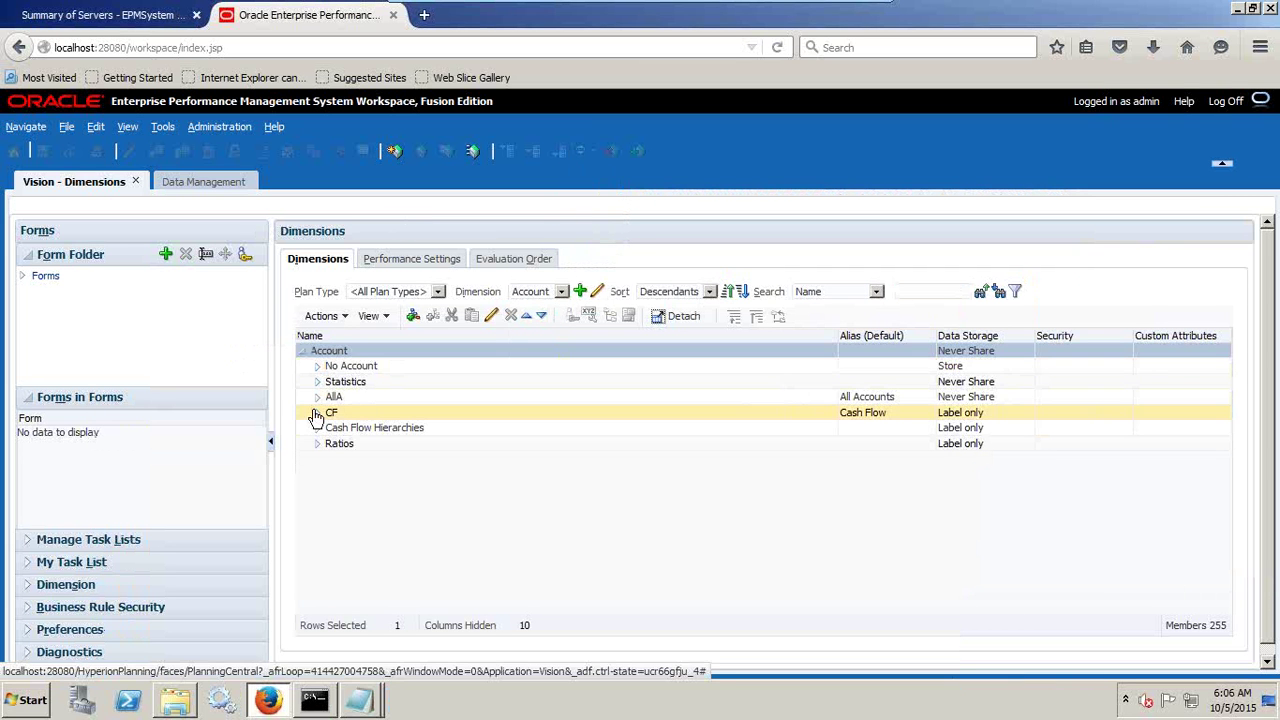
{"action": "left_click", "coordinate": [317, 397]}
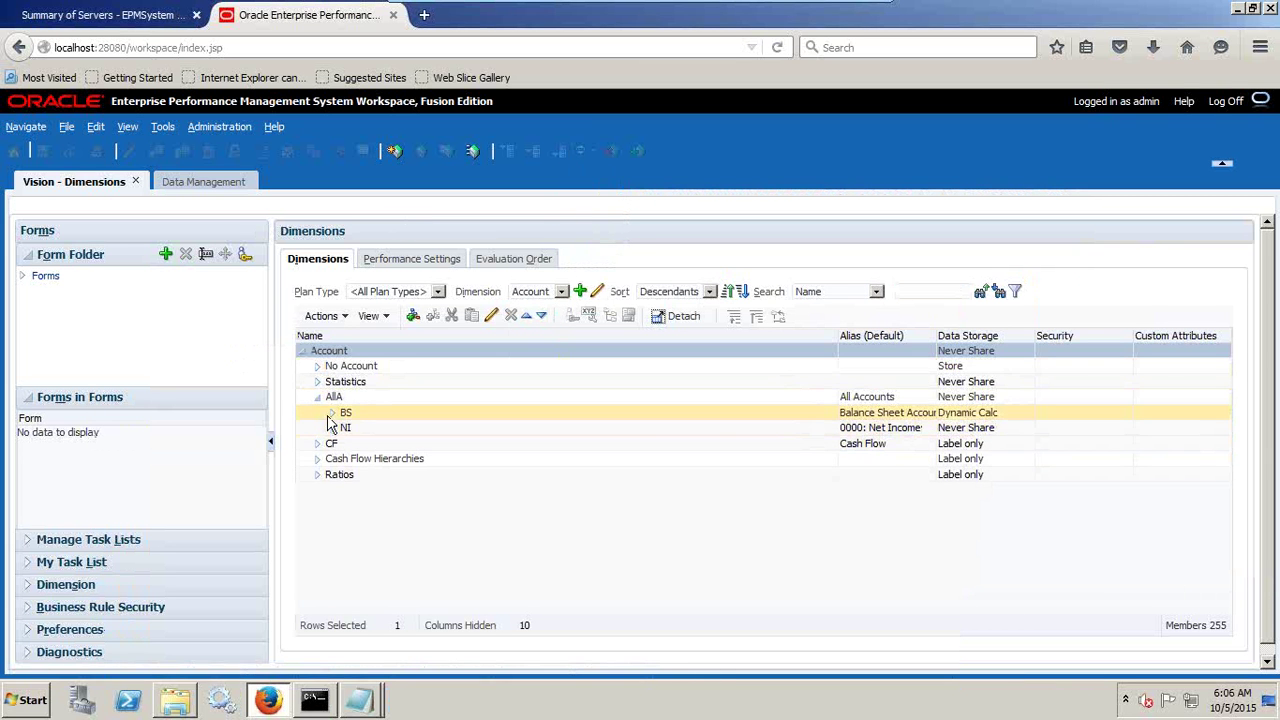
{"action": "left_click", "coordinate": [334, 414]}
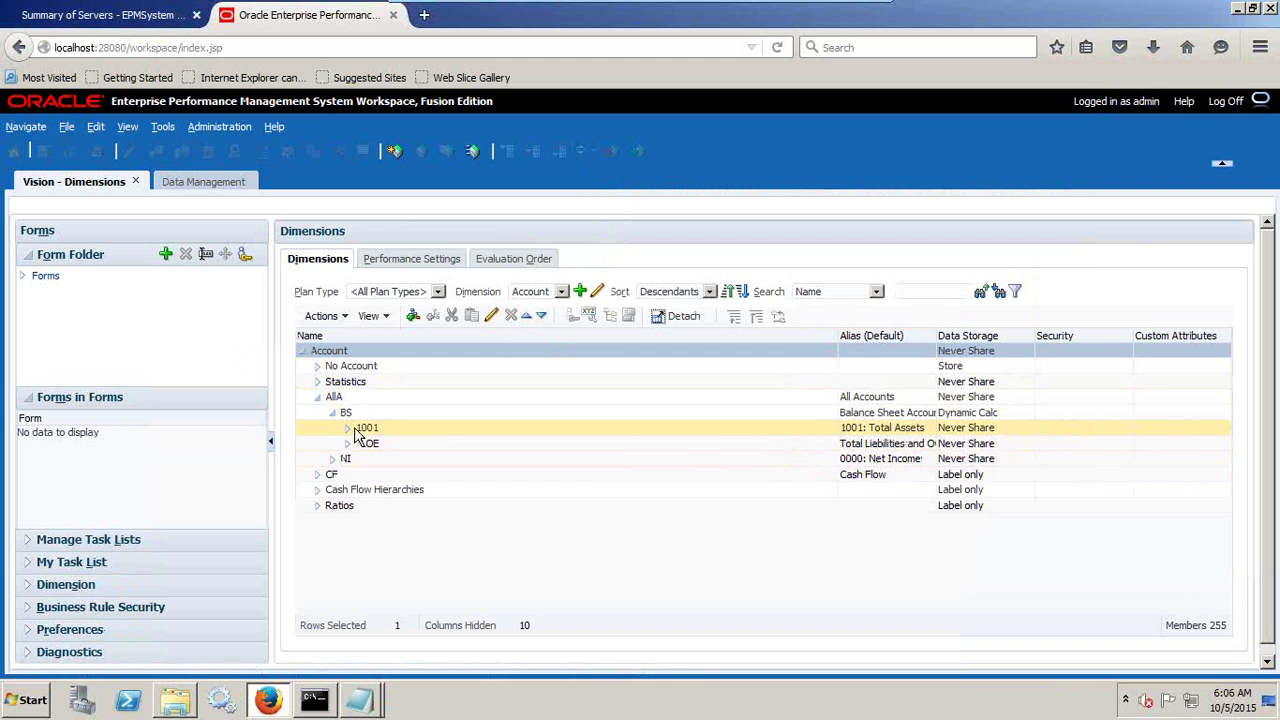
{"action": "left_click", "coordinate": [353, 428]}
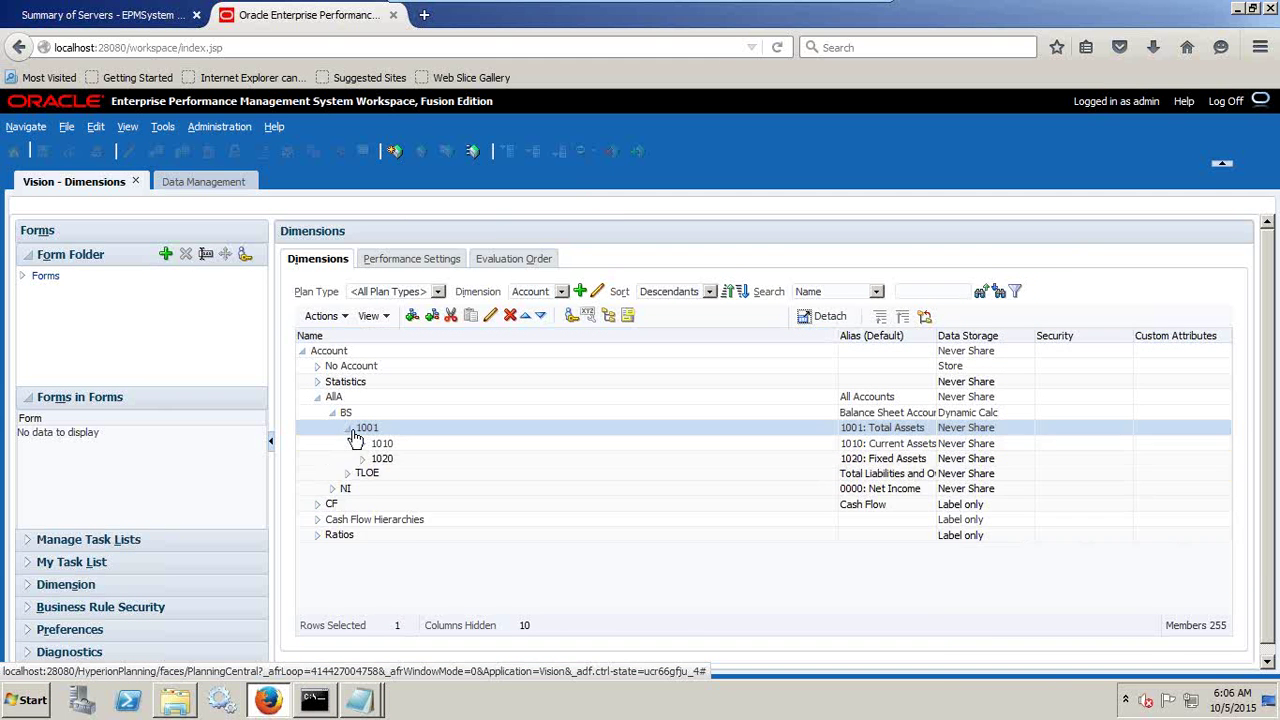
{"action": "left_click", "coordinate": [363, 445]}
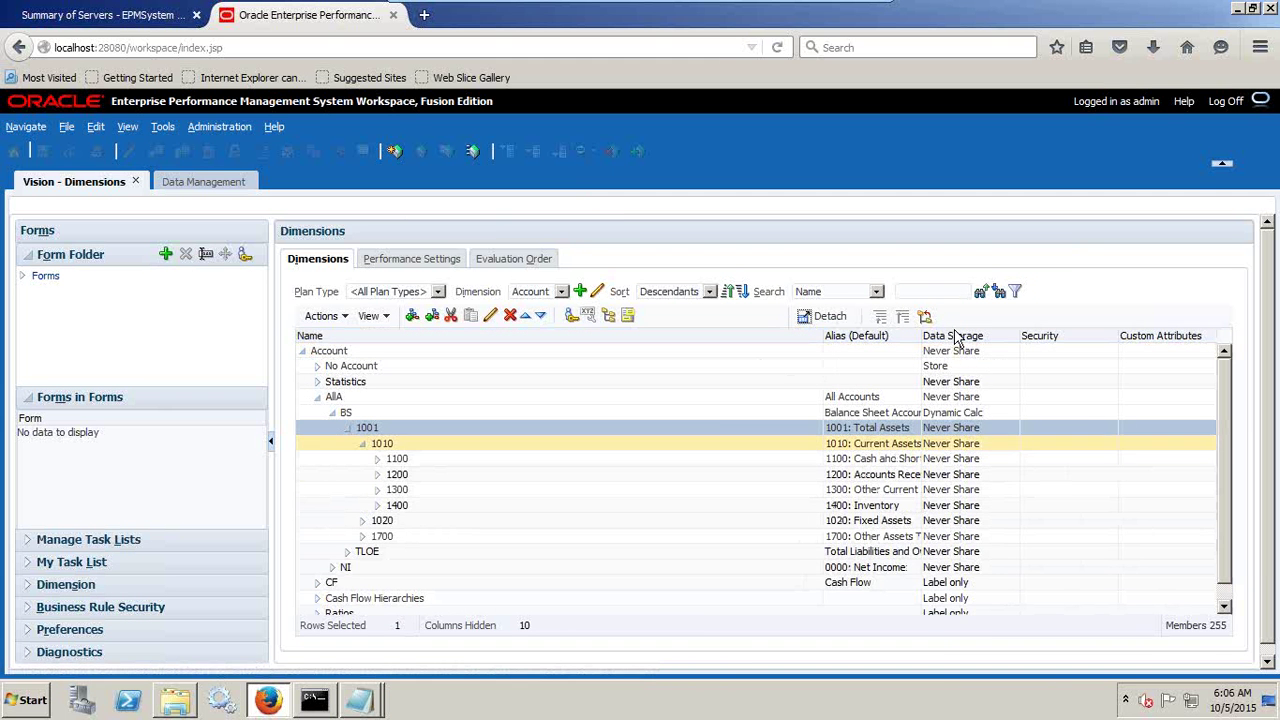
{"action": "left_click", "coordinate": [377, 459]}
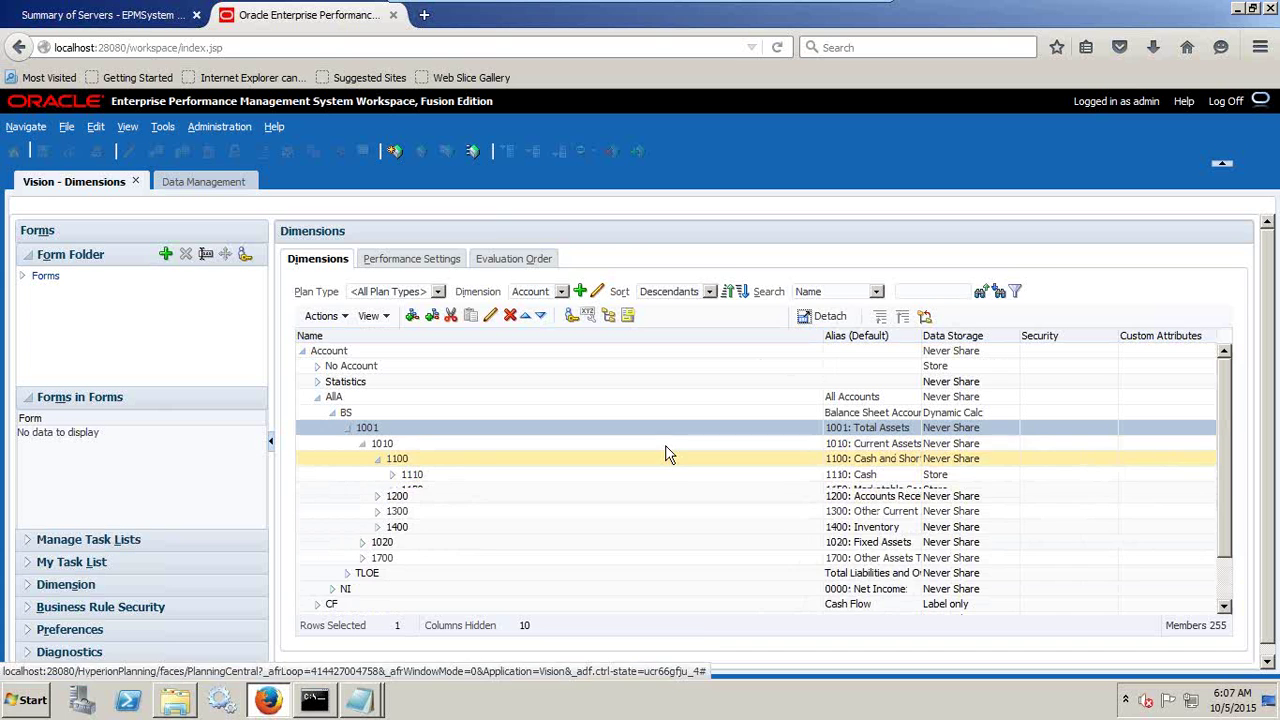
{"action": "left_click", "coordinate": [405, 472]}
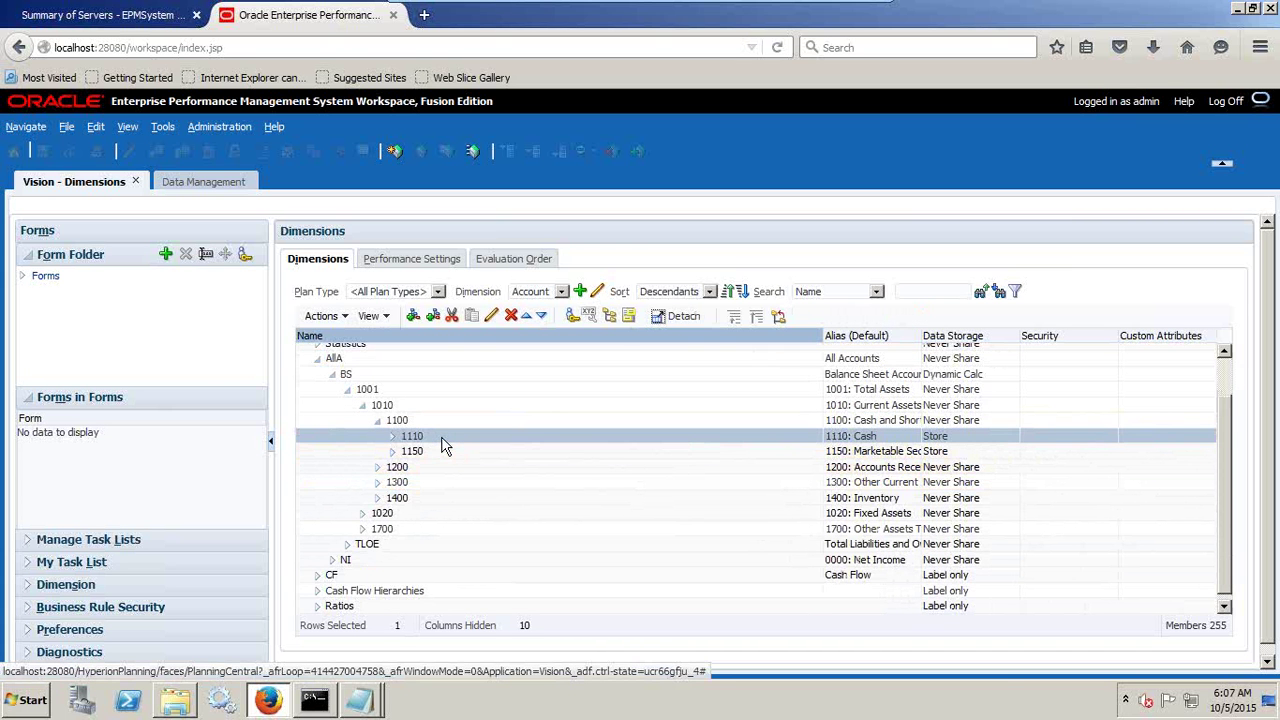
Add the account code "(1110)" after Cash in the Notepad mapping line and compare it with the Account hierarchy
{"action": "key", "text": "alt+Tab"}
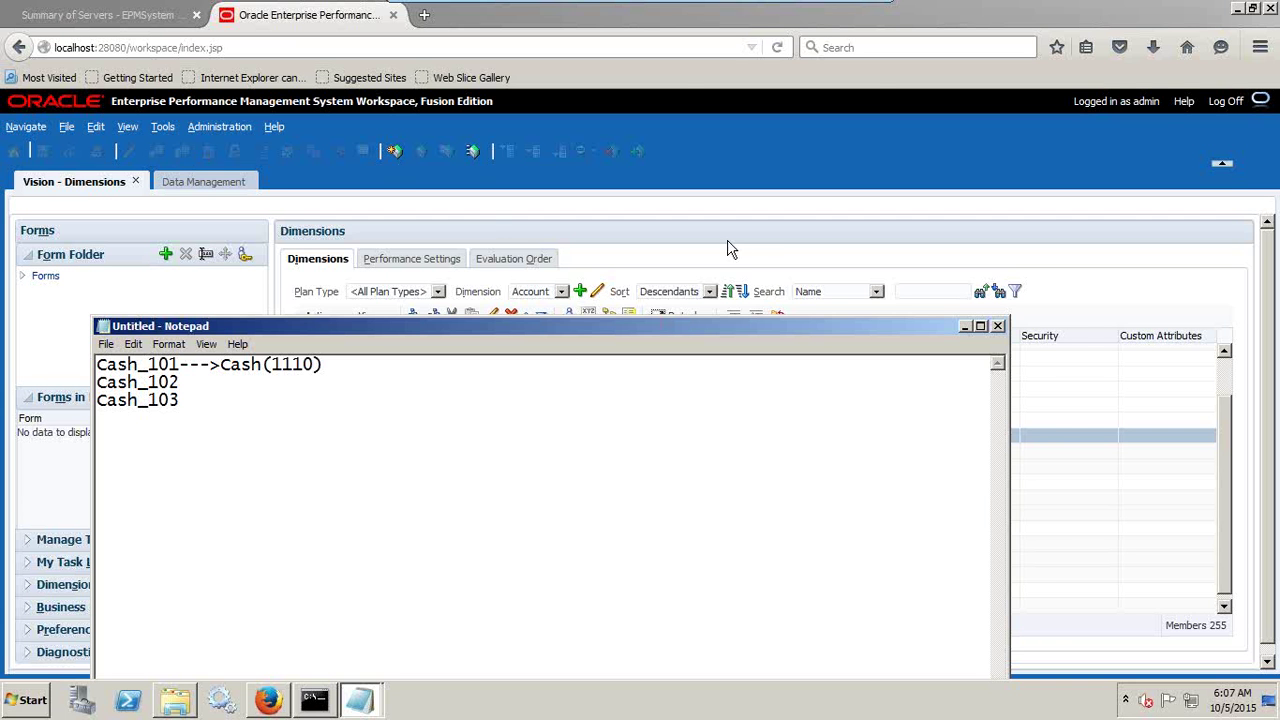
{"action": "left_click", "coordinate": [643, 264]}
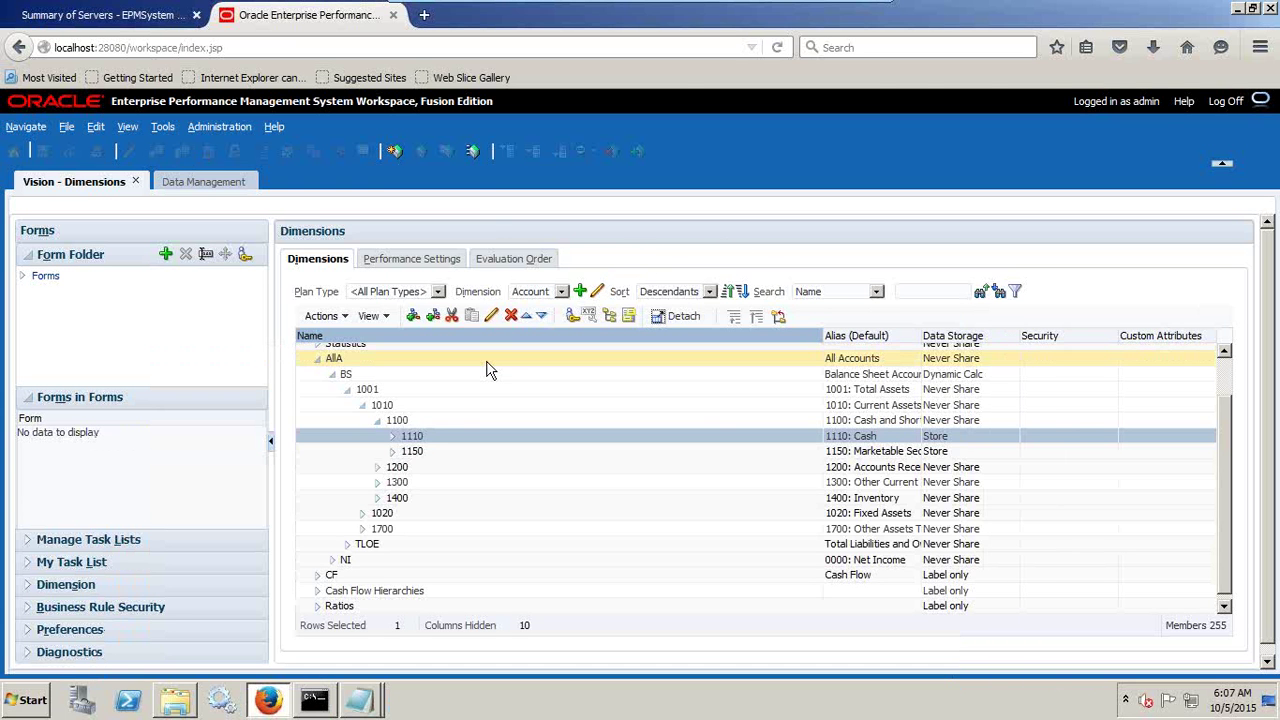
{"action": "key", "text": "alt+Tab"}
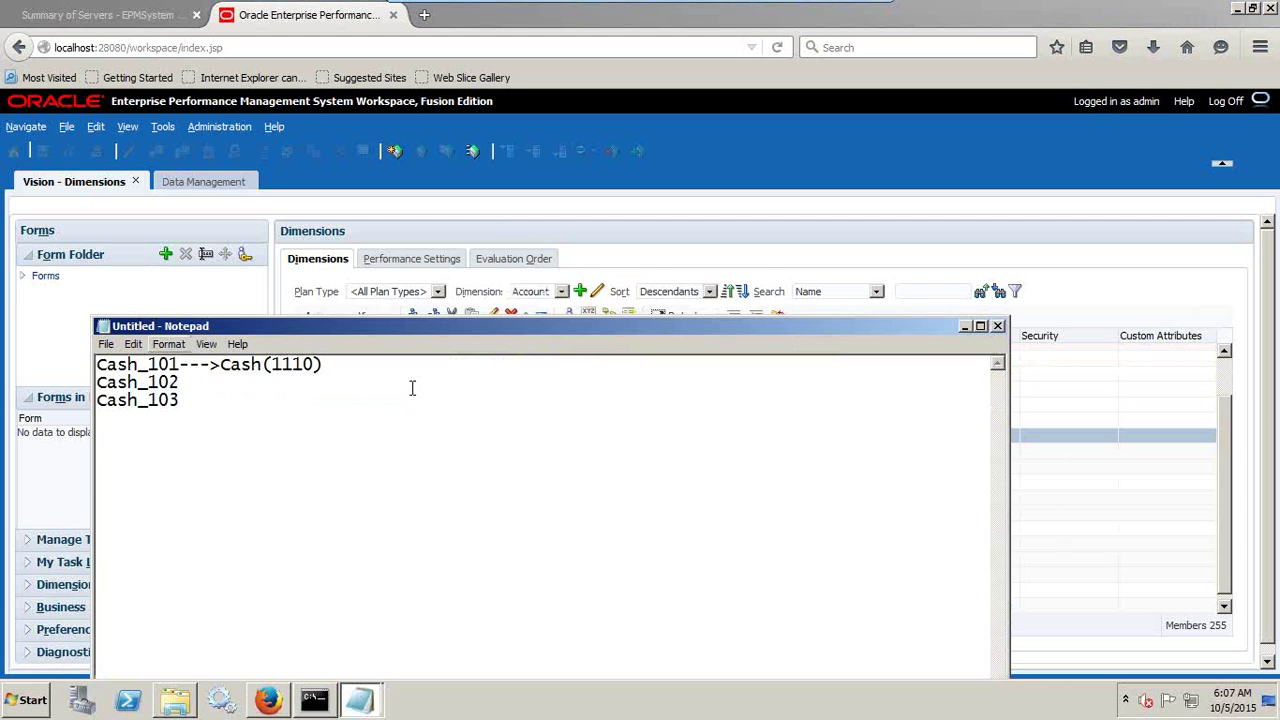
Extend the mapping's source side so that the line reads "Cash_101+Cash_102+Cash_103--->Cash(1110)"
{"action": "left_click", "coordinate": [185, 367]}
{"action": "type", "text": "+Cash_"}
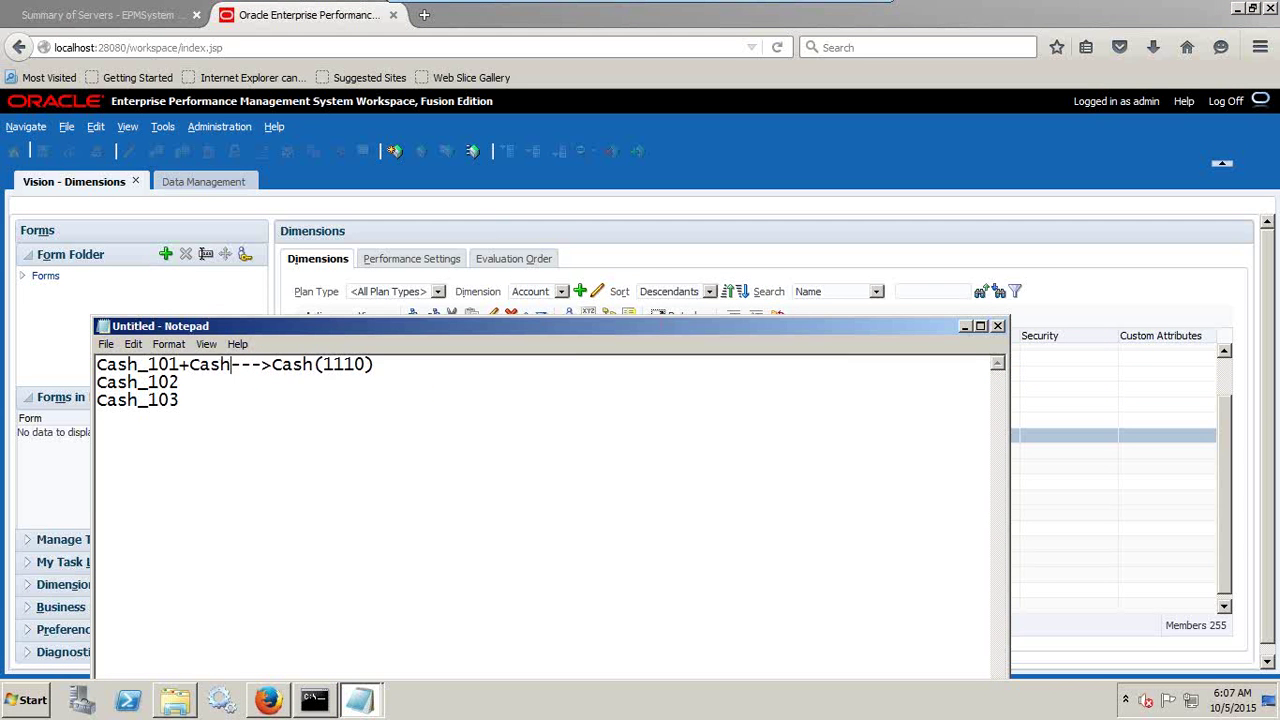
{"action": "type", "text": "102"}
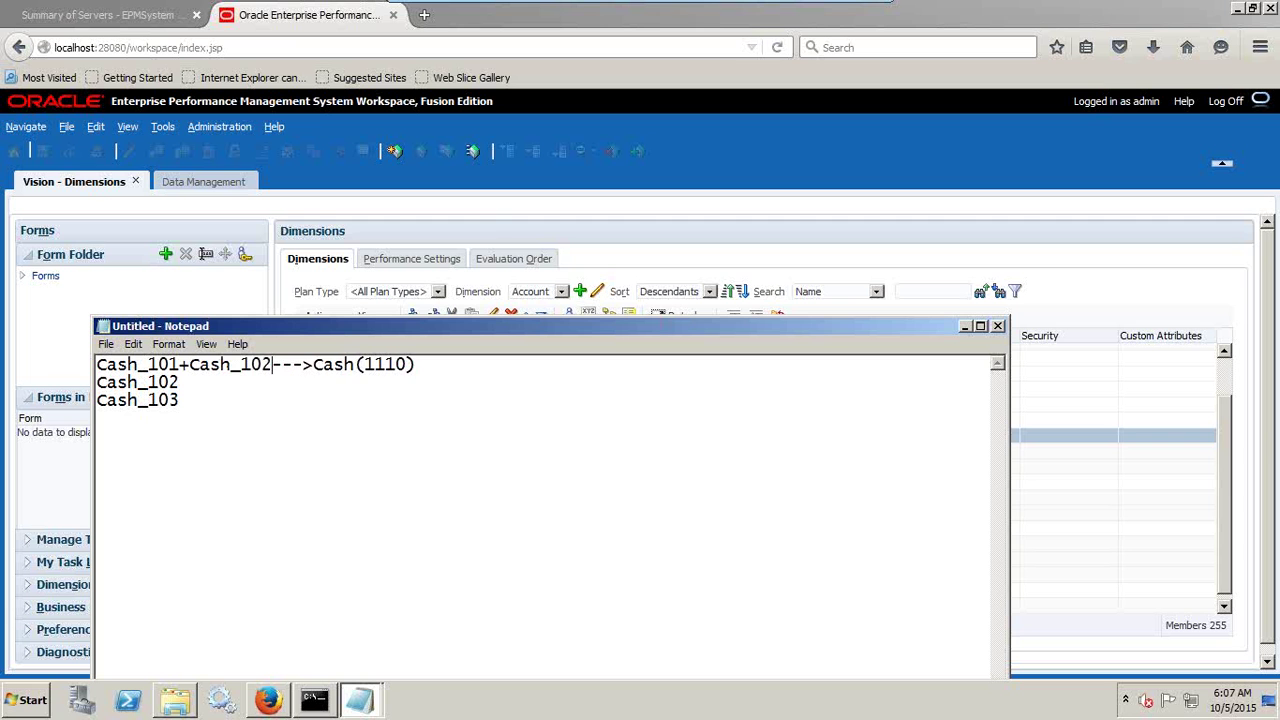
{"action": "type", "text": "+Cash_"}
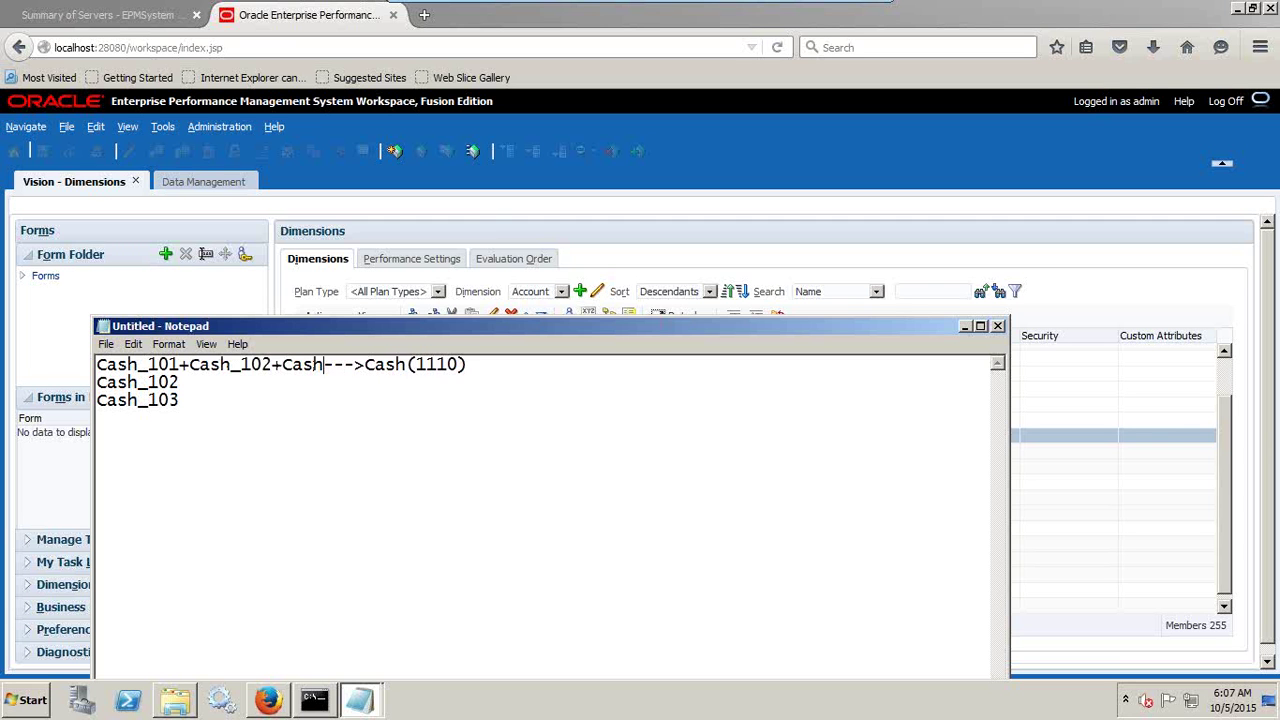
{"action": "type", "text": "102"}
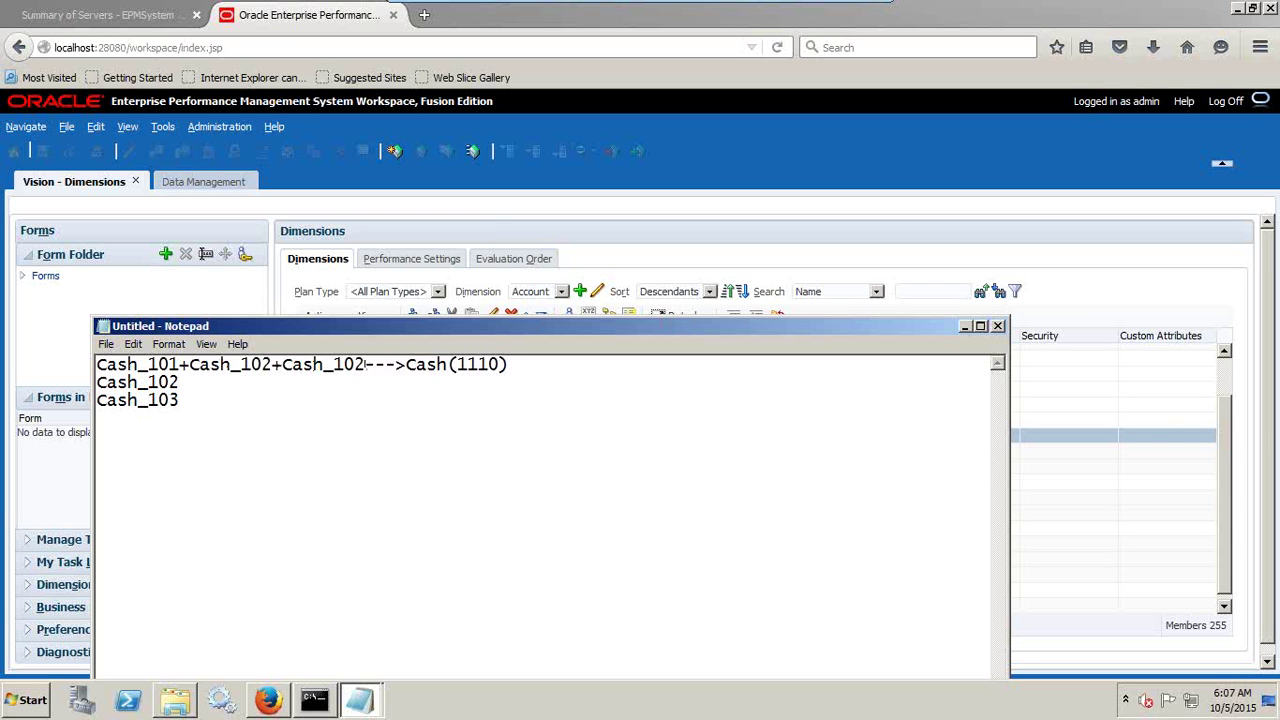
{"action": "key", "text": "BackSpace"}
{"action": "type", "text": "3"}
Delete the separate Cash_102 and Cash_103 lines below the combined cash mapping
{"action": "key", "text": "shift+Down"}
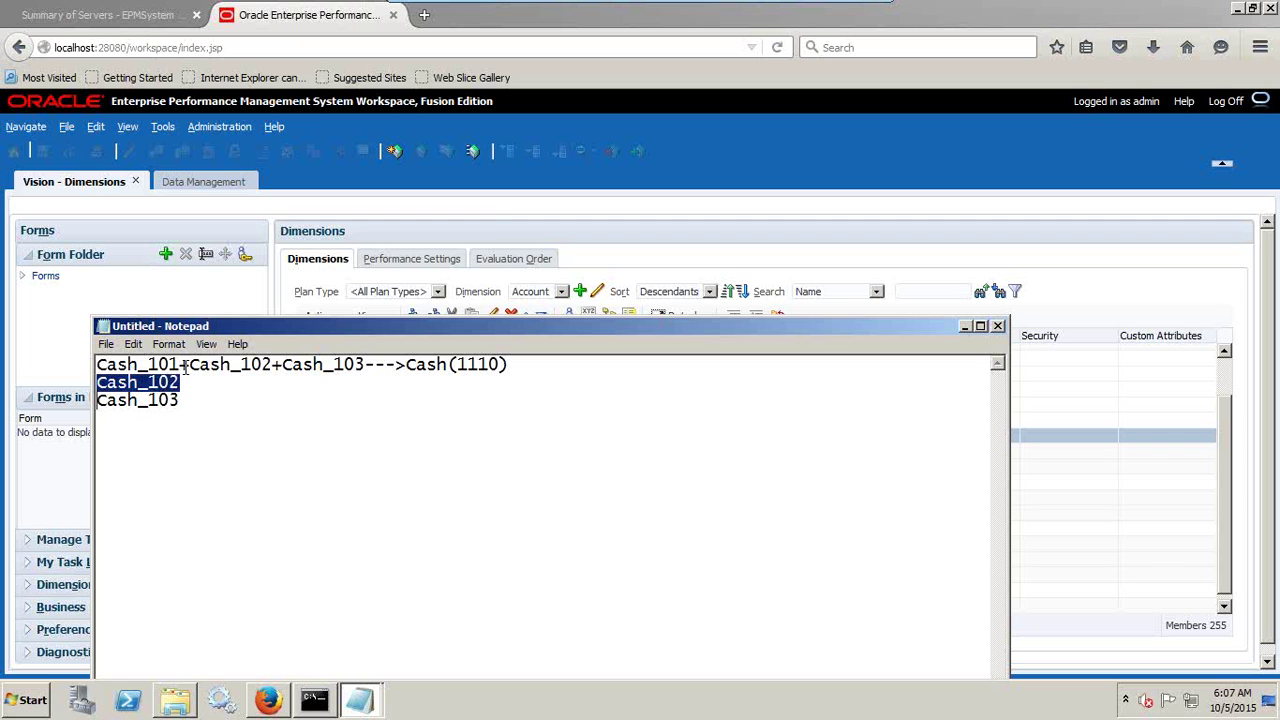
{"action": "key", "text": "Delete"}
{"action": "key", "text": "Delete"}
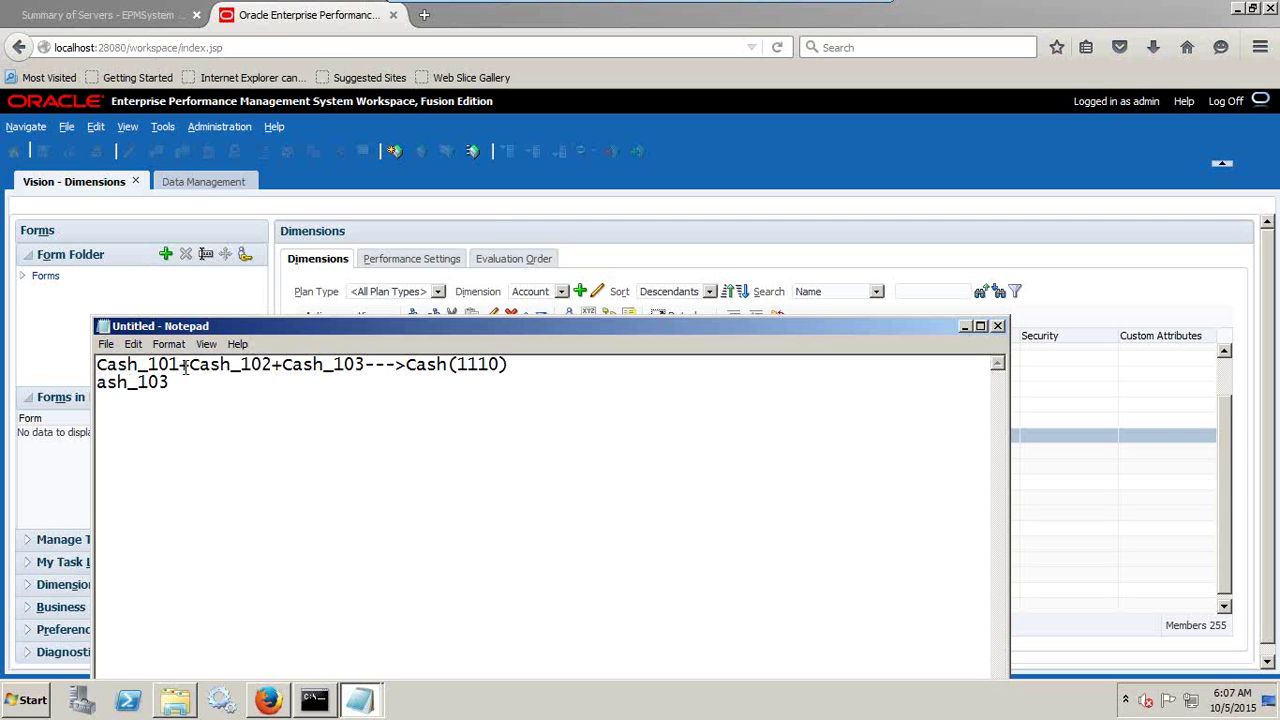
{"action": "key", "text": "Delete"}
{"action": "key", "text": "Delete"}
{"action": "key", "text": "Delete"}
{"action": "key", "text": "Delete"}
{"action": "key", "text": "Delete"}
Copy the value 110 from the first record of PL_Load_Ignore onto a new line below the cash mapping
{"action": "left_click", "coordinate": [359, 700]}
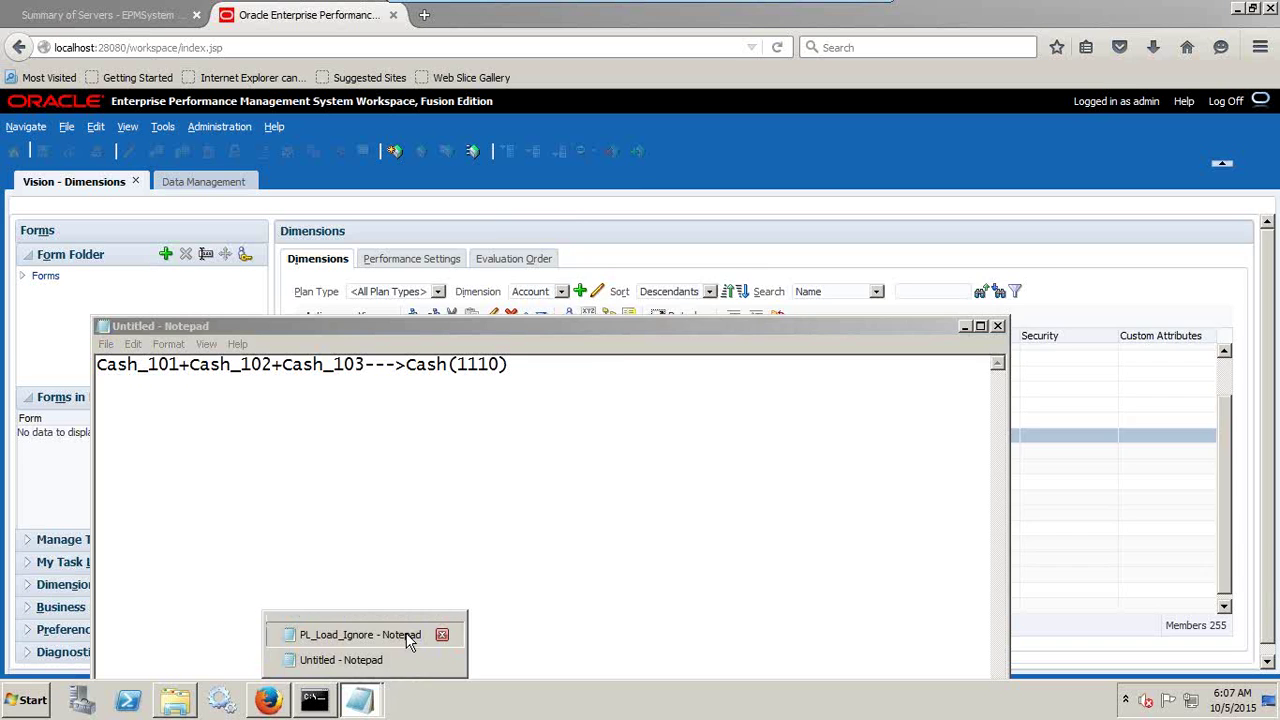
{"action": "left_click", "coordinate": [408, 635]}
{"action": "left_click_drag", "start_coordinate": [703, 204], "coordinate": [670, 205]}
{"action": "key", "text": "ctrl+c"}
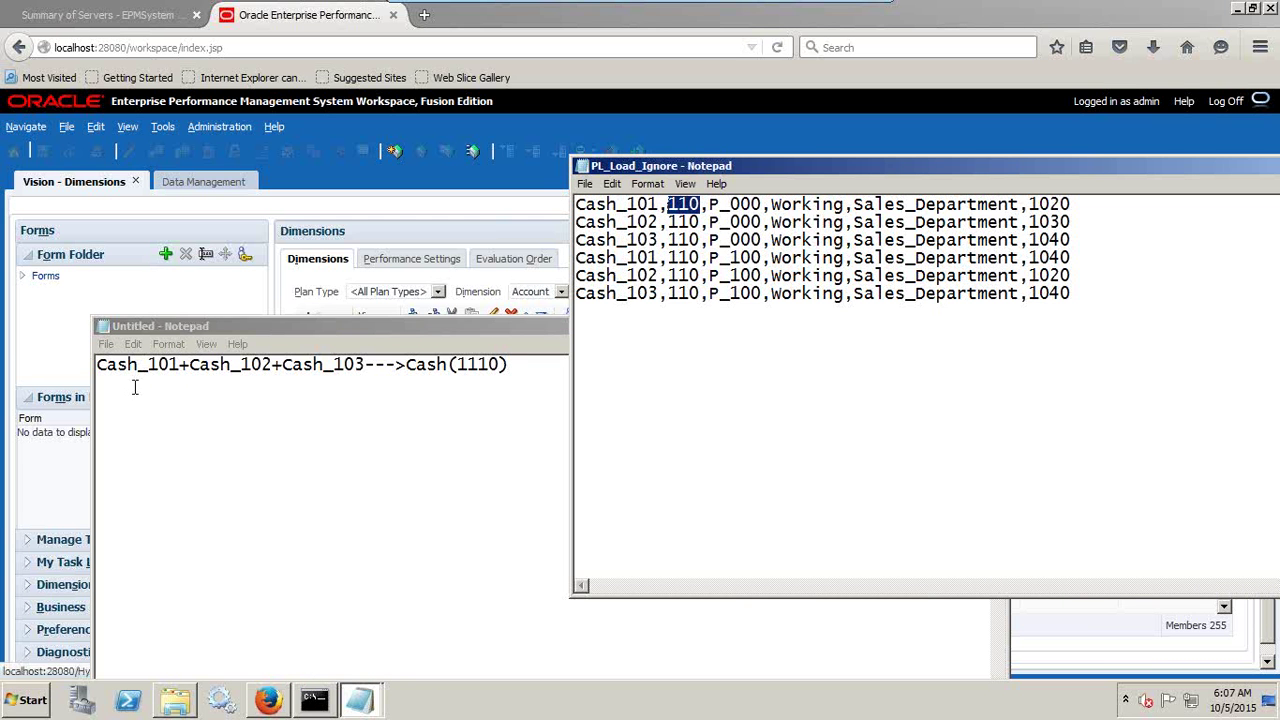
{"action": "left_click", "coordinate": [134, 386]}
{"action": "key", "text": "ctrl+v"}
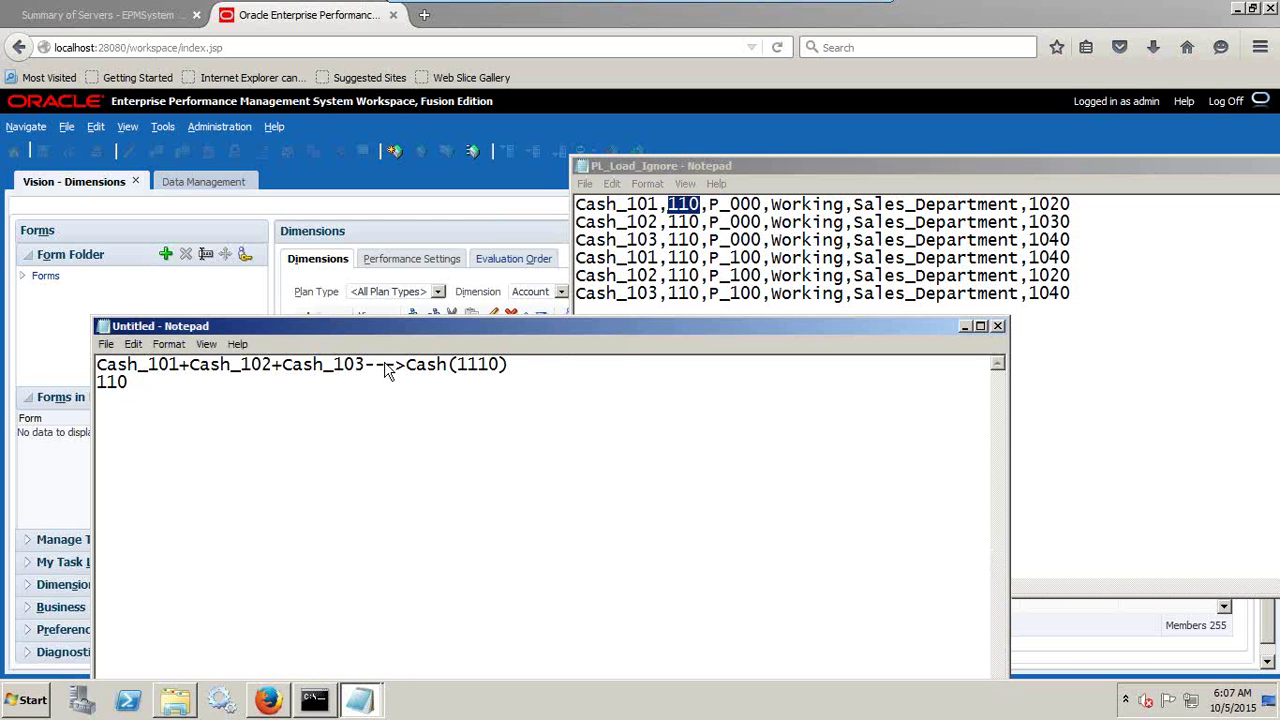
In the browser, display the Entity dimension and locate member 110 under Total Entity > TD > 100
{"action": "left_click", "coordinate": [468, 221]}
{"action": "left_click", "coordinate": [556, 291]}
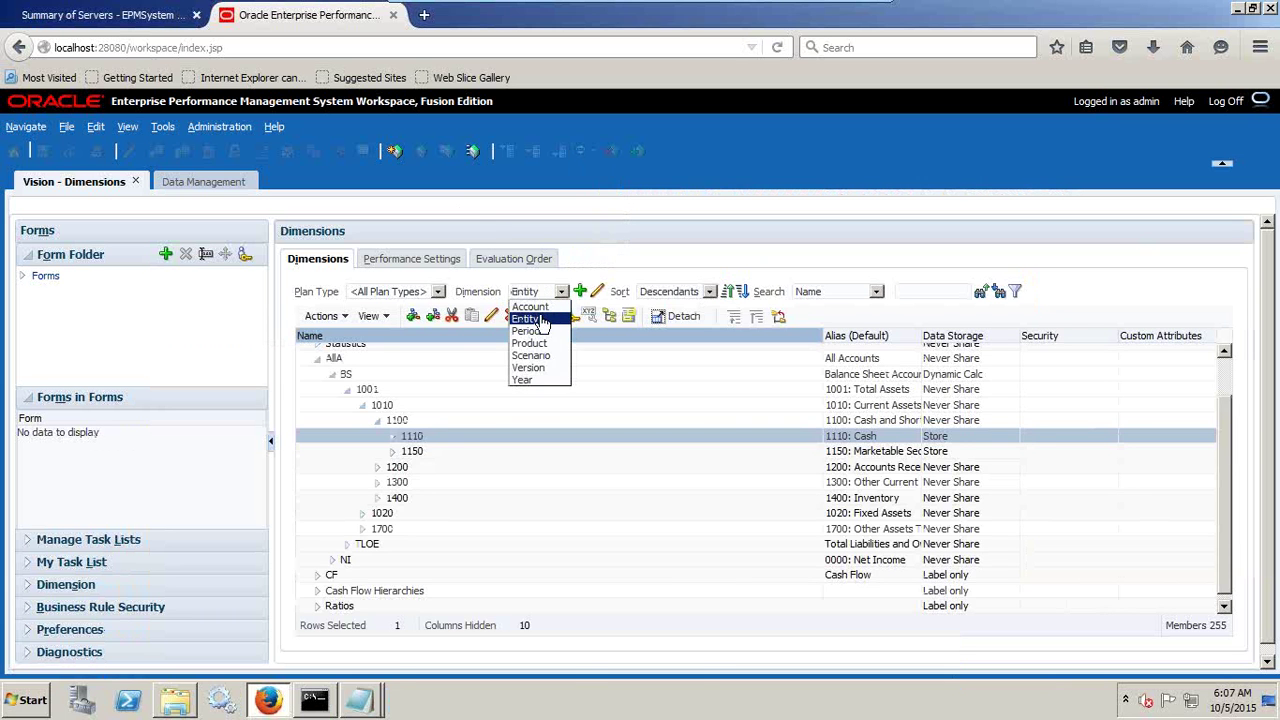
{"action": "left_click", "coordinate": [526, 318]}
{"action": "left_click", "coordinate": [318, 367]}
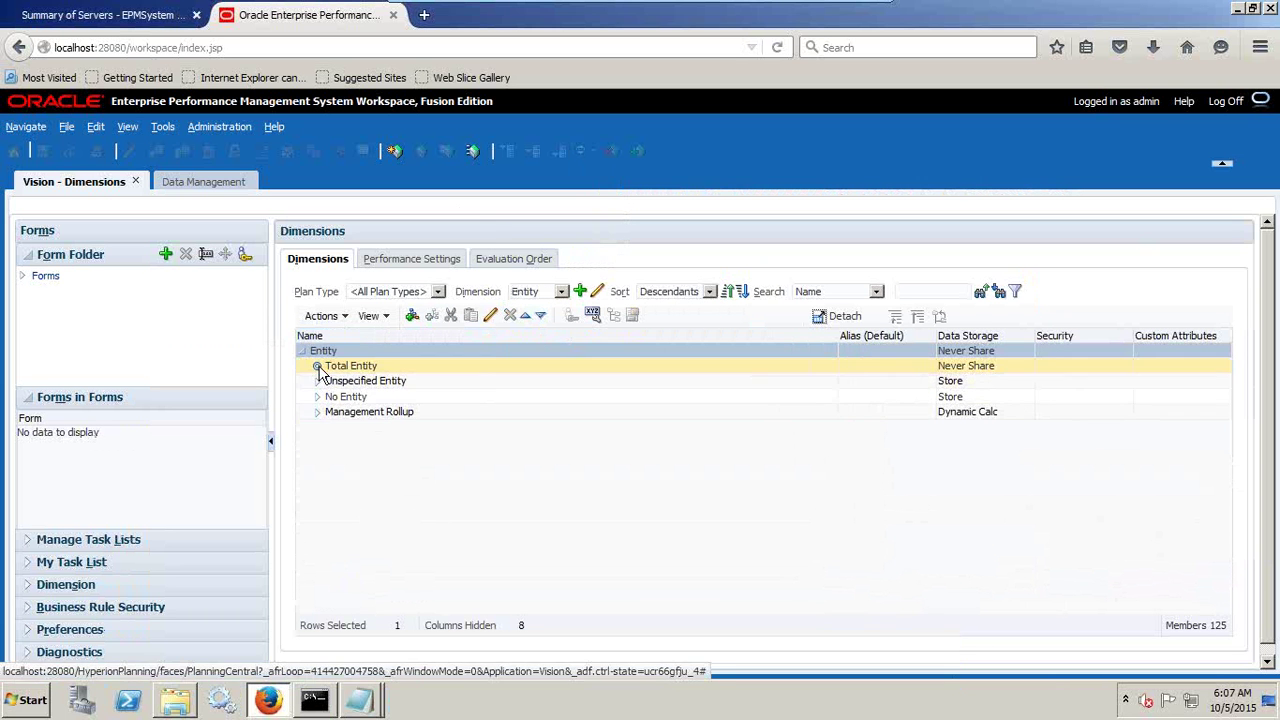
{"action": "left_click", "coordinate": [334, 384]}
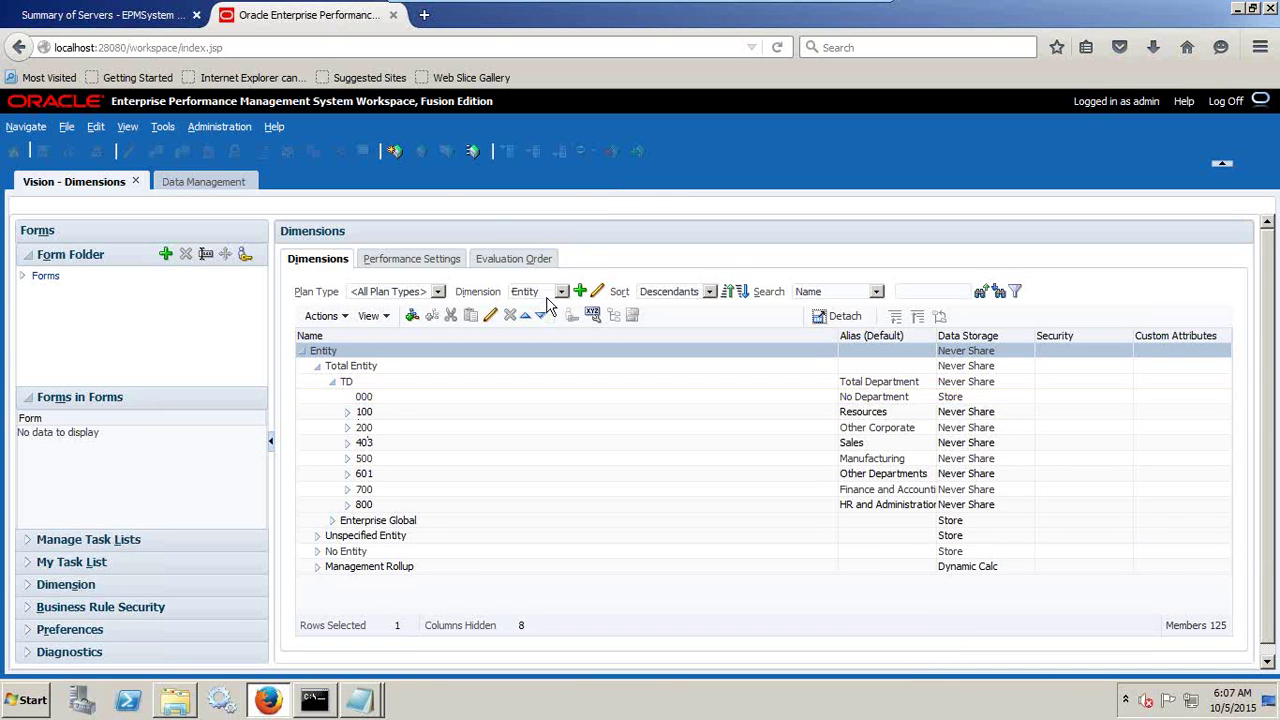
{"action": "left_click", "coordinate": [347, 413]}
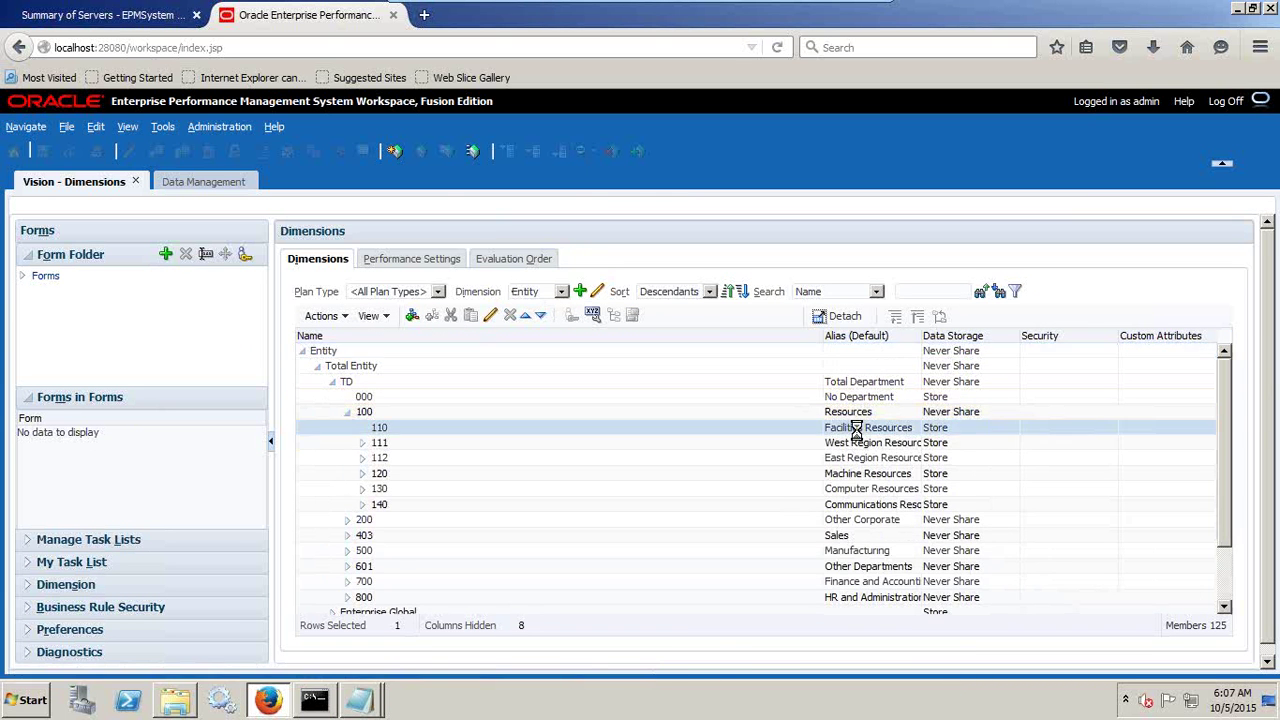
{"action": "scroll", "coordinate": [857, 444], "scroll_direction": "down", "scroll_amount": 1}
Append "--->Entity" to the 110 line in the Notepad mapping notes
{"action": "key", "text": "alt+Tab"}
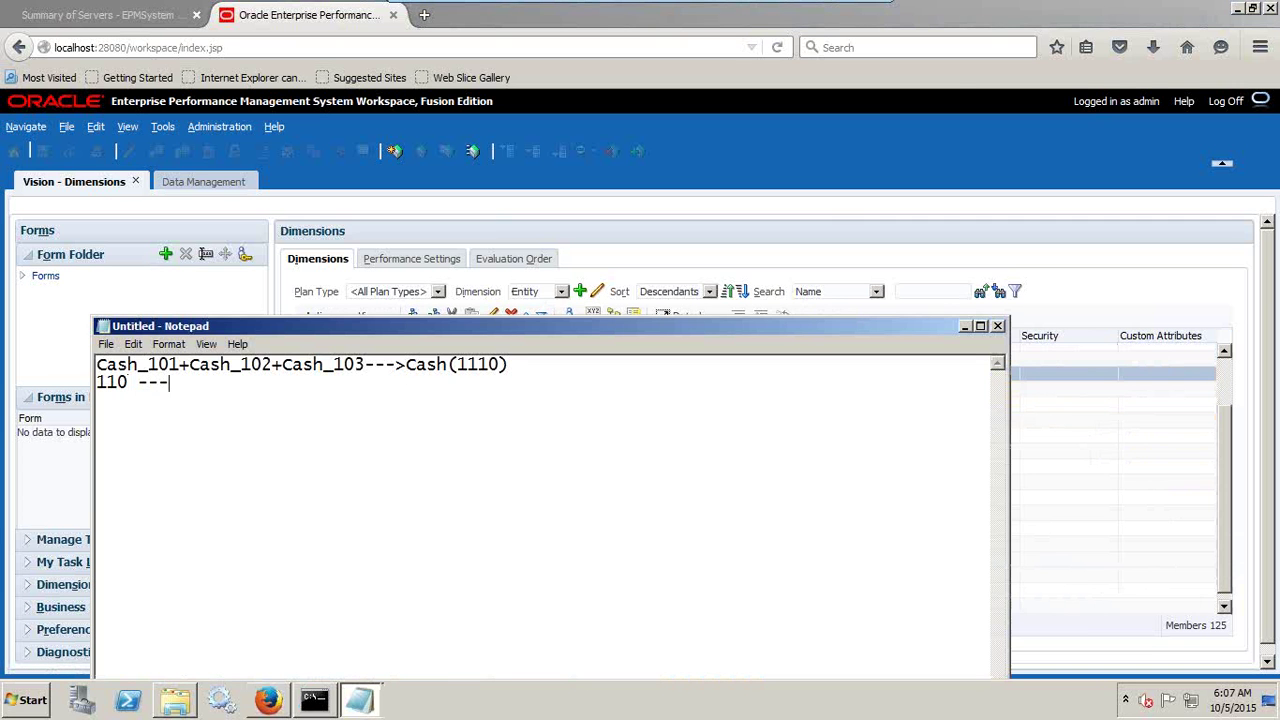
{"action": "type", "text": "--->Entity"}
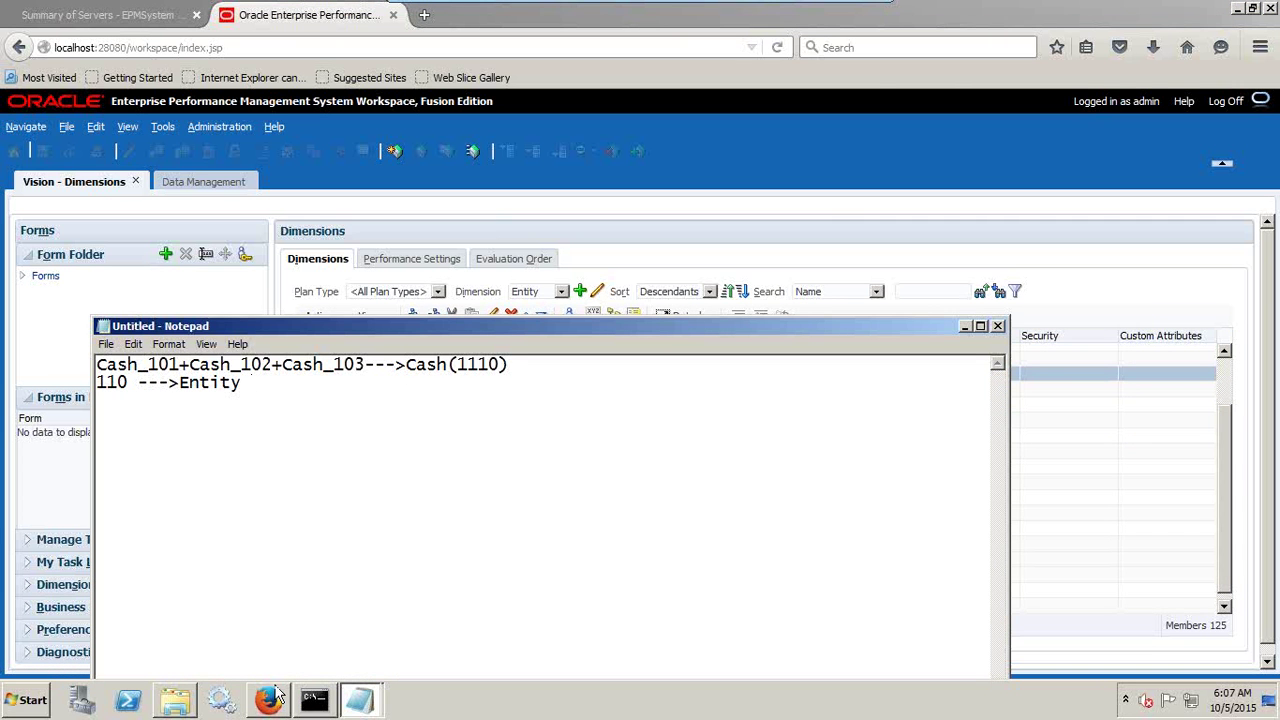
{"action": "left_click", "coordinate": [360, 700]}
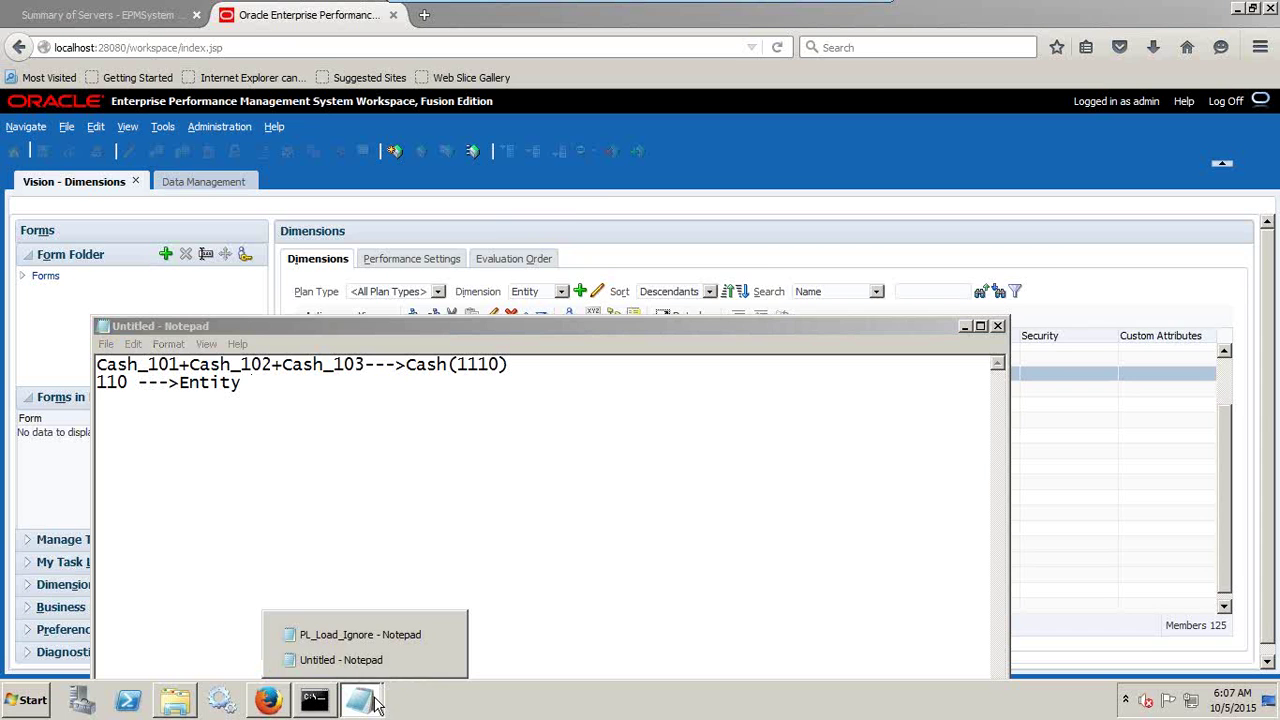
Copy P_000 from the first record of PL_Load_Ignore onto a new line of the mapping notes and append "->Product"
{"action": "left_click", "coordinate": [400, 632]}
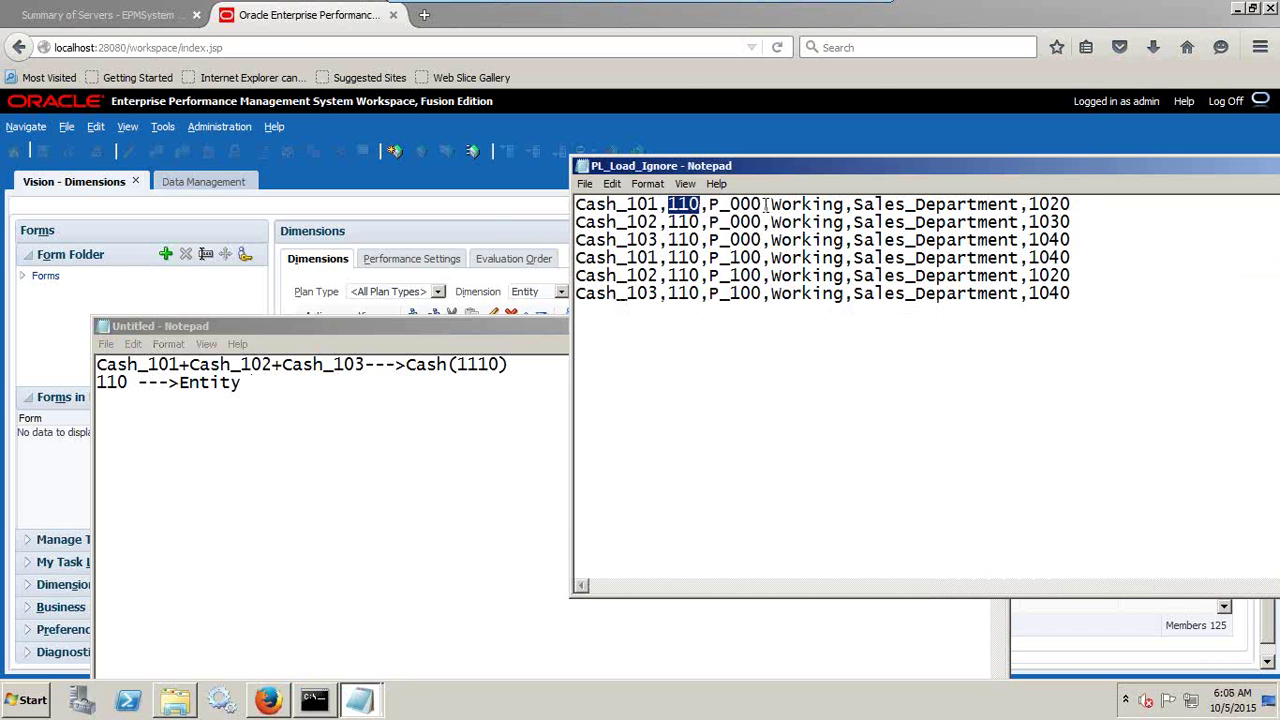
{"action": "left_click_drag", "start_coordinate": [763, 204], "coordinate": [710, 207]}
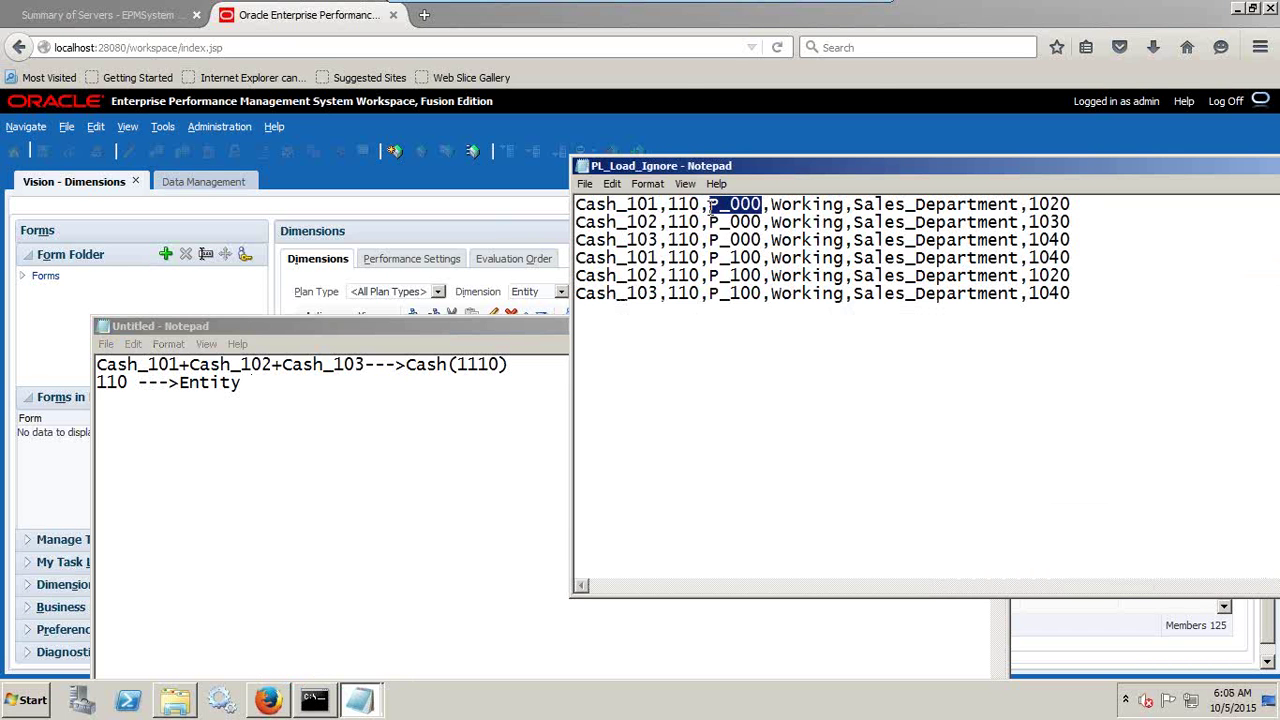
{"action": "left_click", "coordinate": [110, 405]}
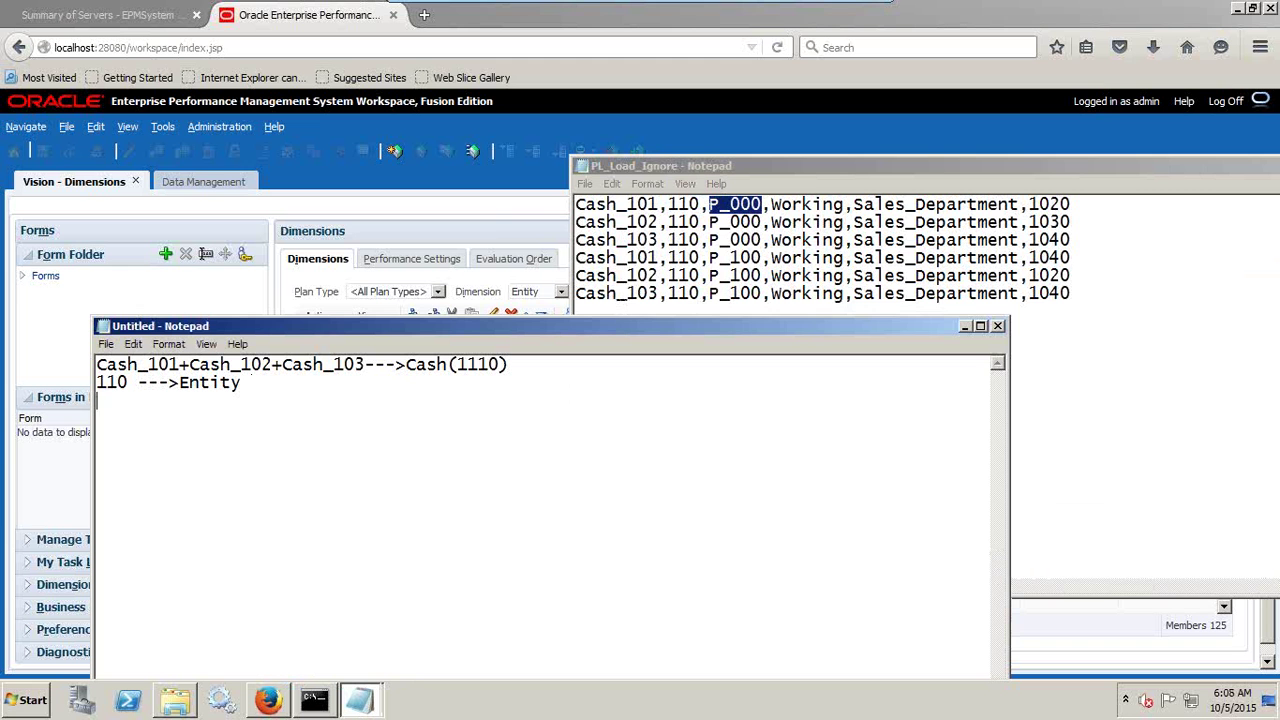
{"action": "key", "text": "ctrl+v"}
{"action": "type", "text": "->Produ"}
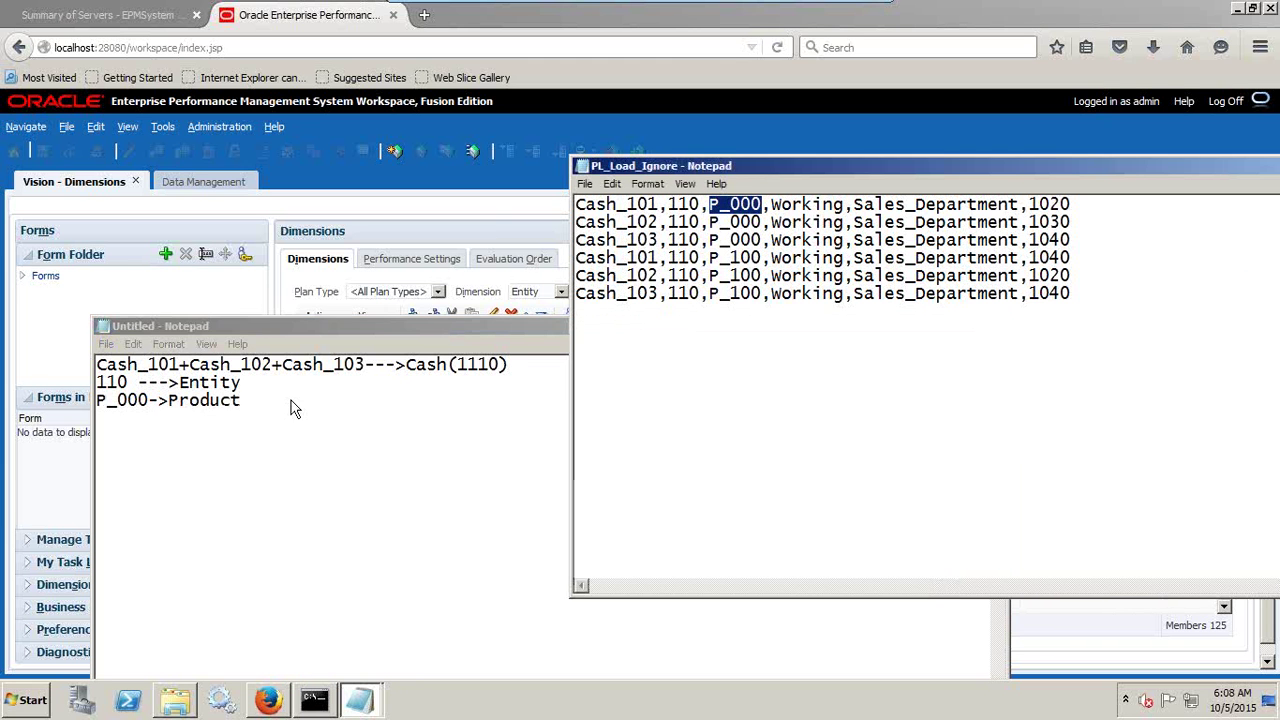
In the browser, display the Product dimension and locate member P_000 under P_TP
{"action": "left_click", "coordinate": [535, 292]}
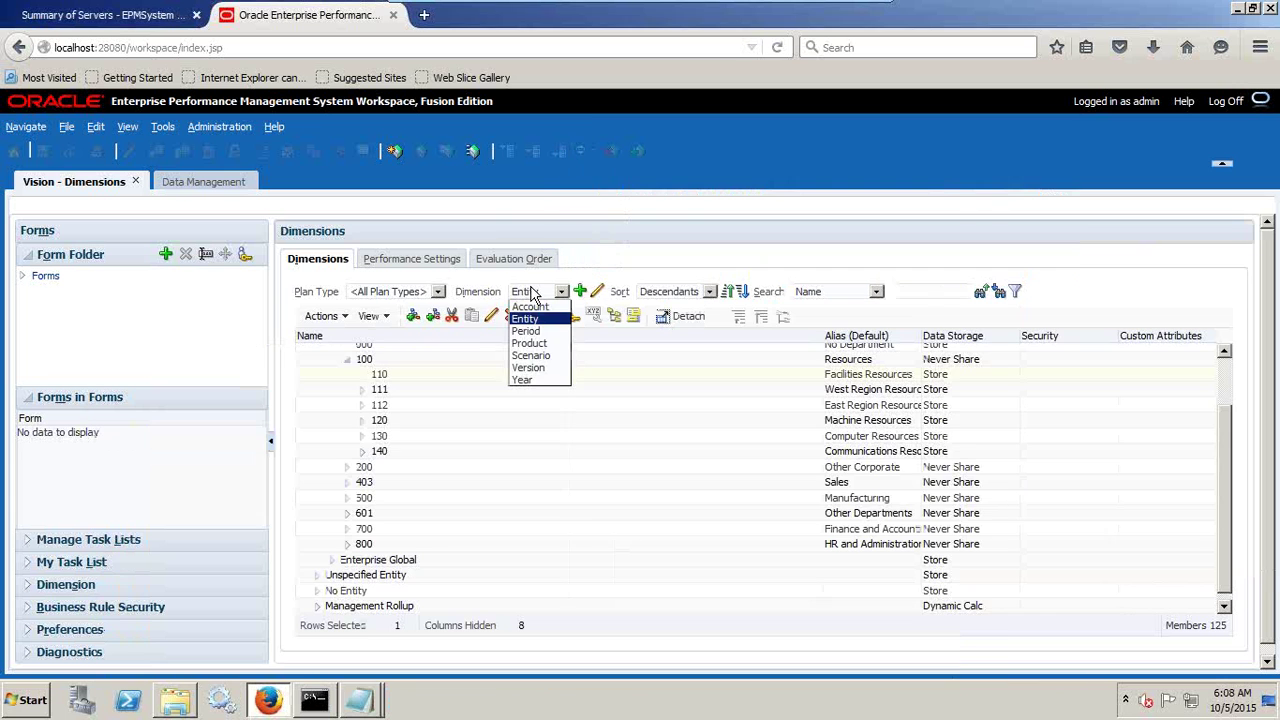
{"action": "left_click", "coordinate": [538, 343]}
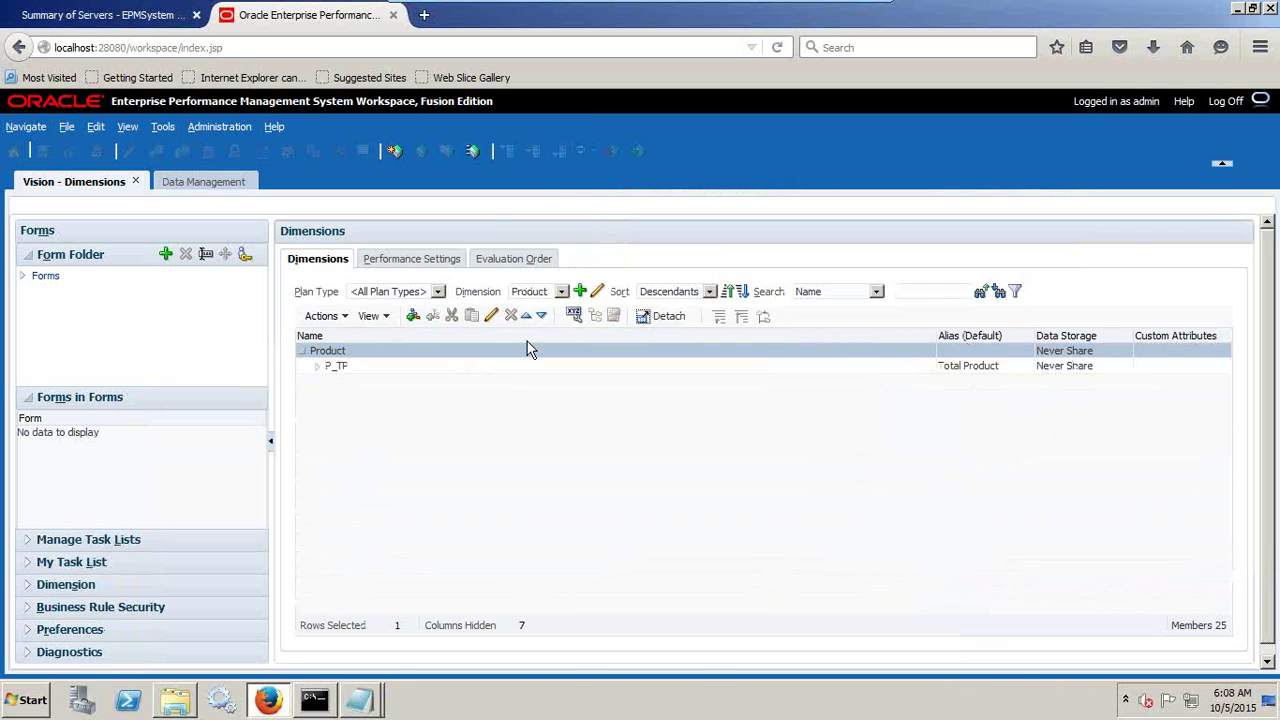
{"action": "left_click", "coordinate": [319, 372]}
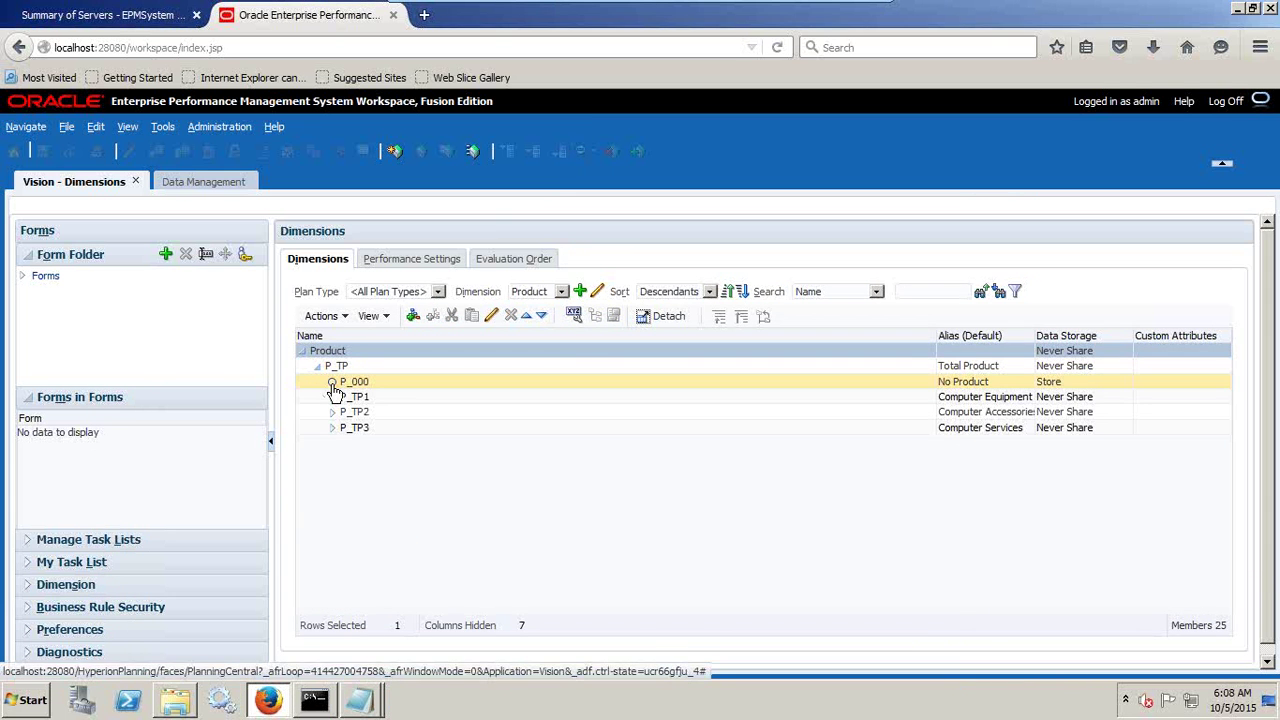
{"action": "left_click", "coordinate": [571, 366]}
{"action": "left_click", "coordinate": [918, 382]}
Copy P_100 from the fourth record of PL_Load_Ignore onto a new line of the mapping notes and append "->Product"
{"action": "key", "text": "alt+Tab"}
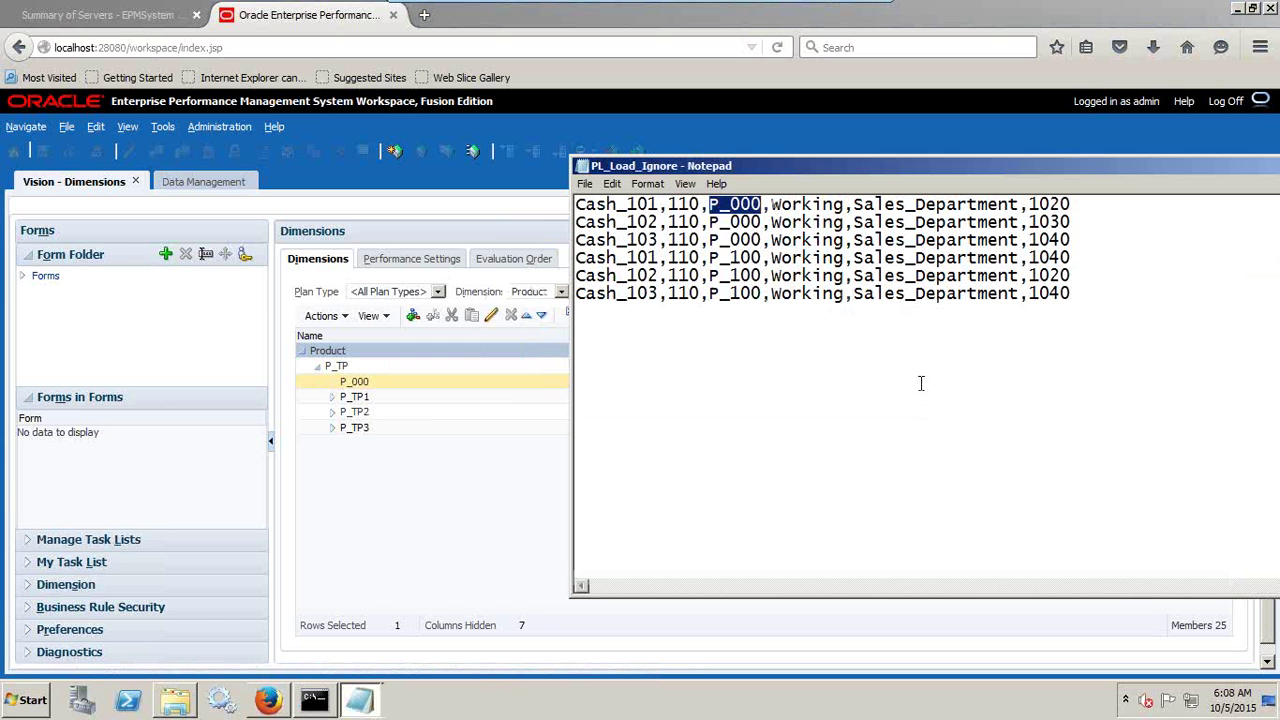
{"action": "left_click_drag", "start_coordinate": [760, 258], "coordinate": [713, 258]}
{"action": "key", "text": "ctrl+c"}
{"action": "key", "text": "alt+Tab"}
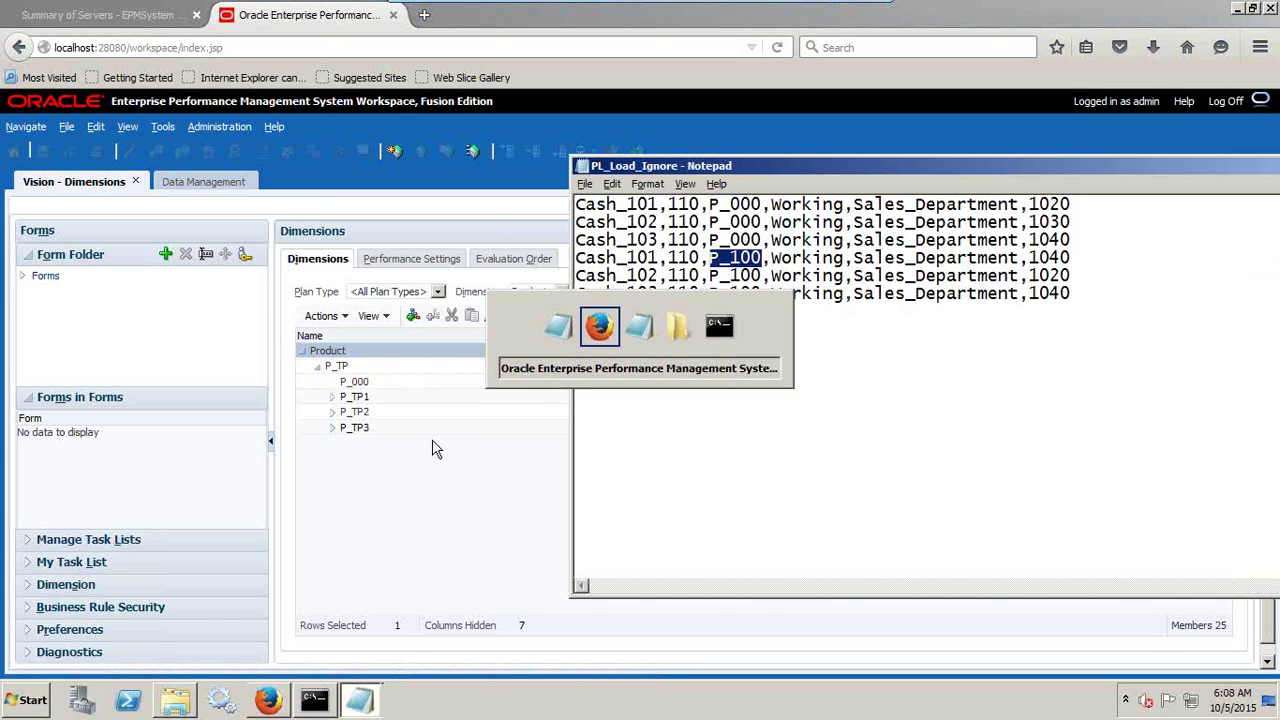
{"action": "key", "text": "alt+Tab"}
{"action": "key", "text": "Tab"}
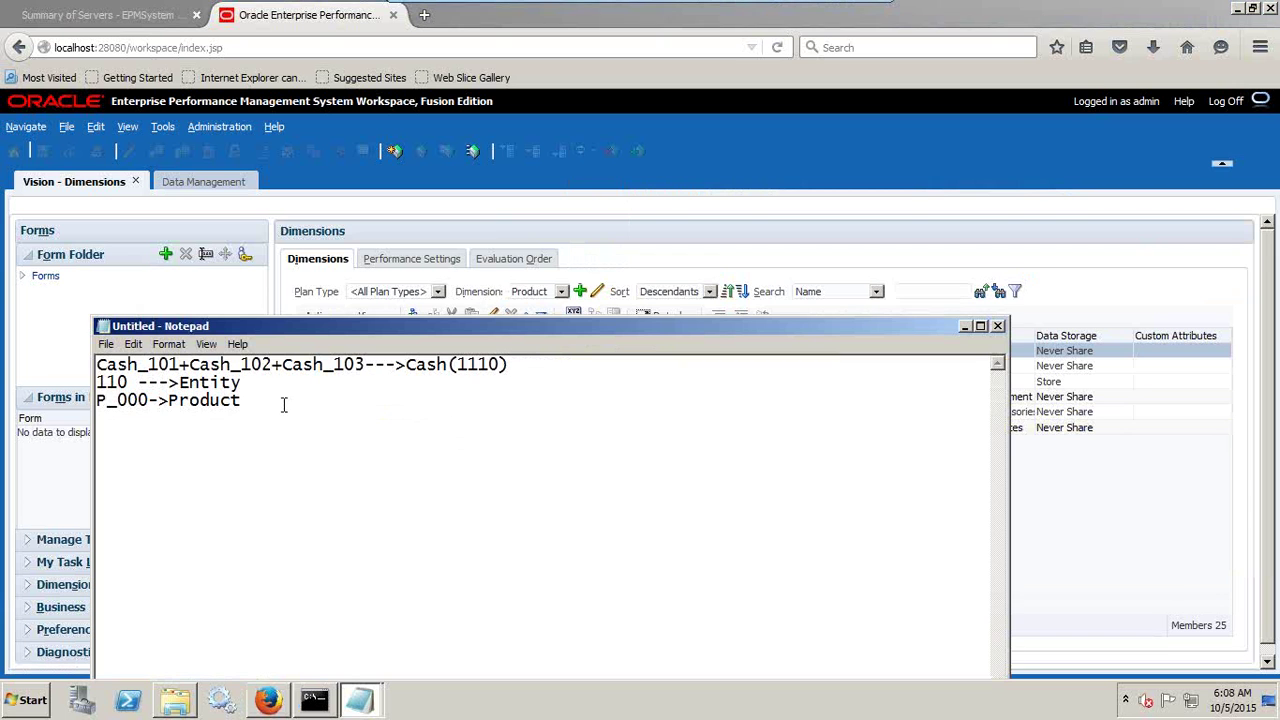
{"action": "key", "text": "Return"}
{"action": "key", "text": "ctrl+v"}
{"action": "type", "text": "->Proe"}
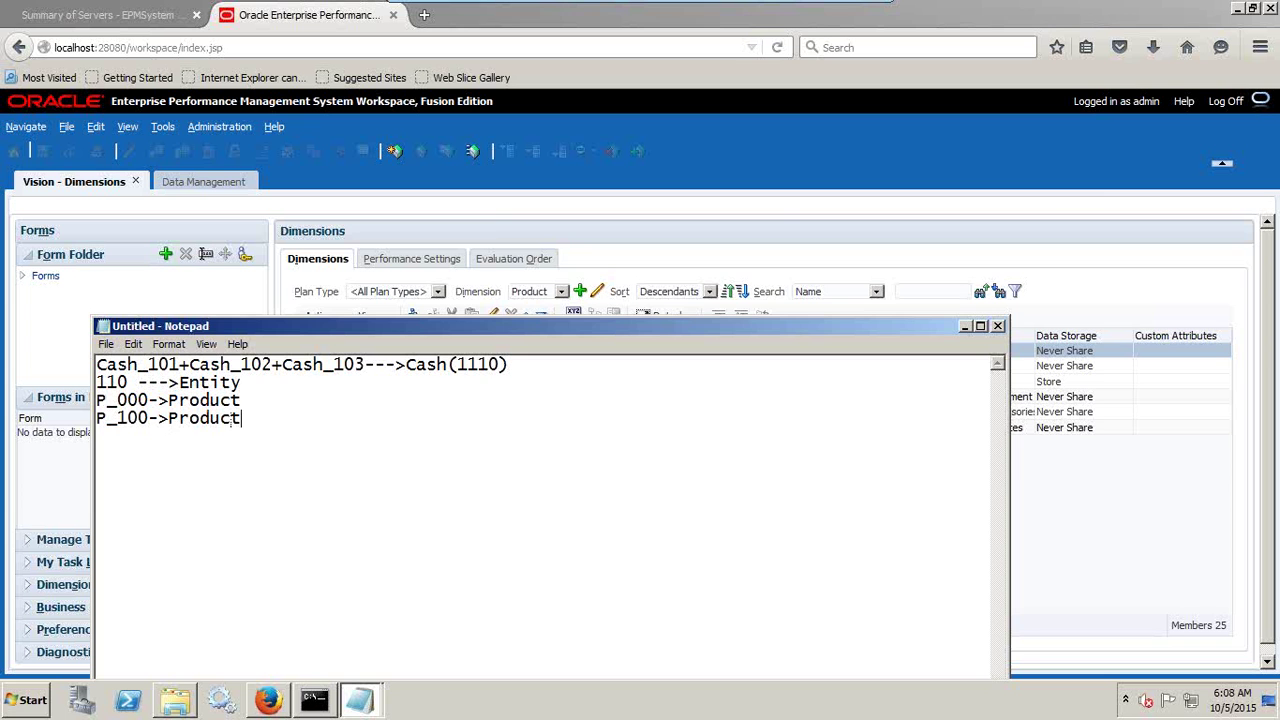
Copy Working from the first record of PL_Load_Ignore onto a new line of the mapping notes and append "-->version"
{"action": "key", "text": "alt+Tab"}
{"action": "key", "text": "alt+Tab"}
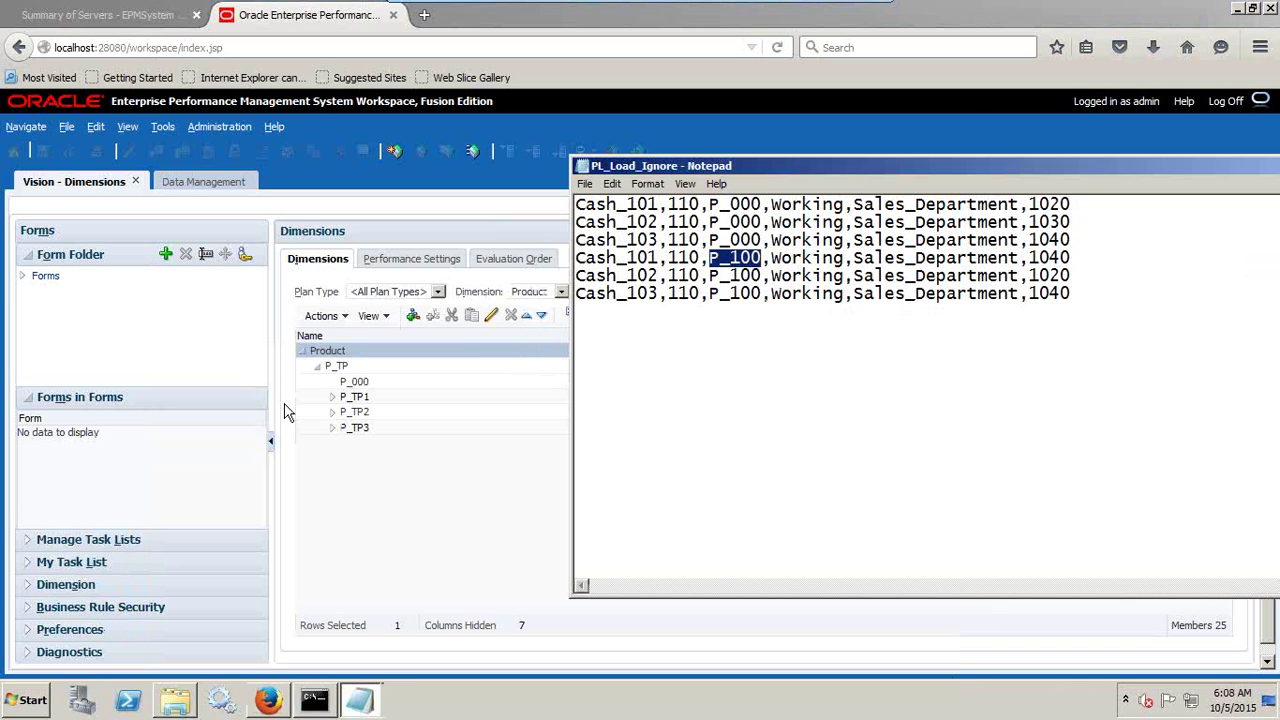
{"action": "left_click_drag", "start_coordinate": [768, 208], "coordinate": [847, 207]}
{"action": "key", "text": "ctrl+c"}
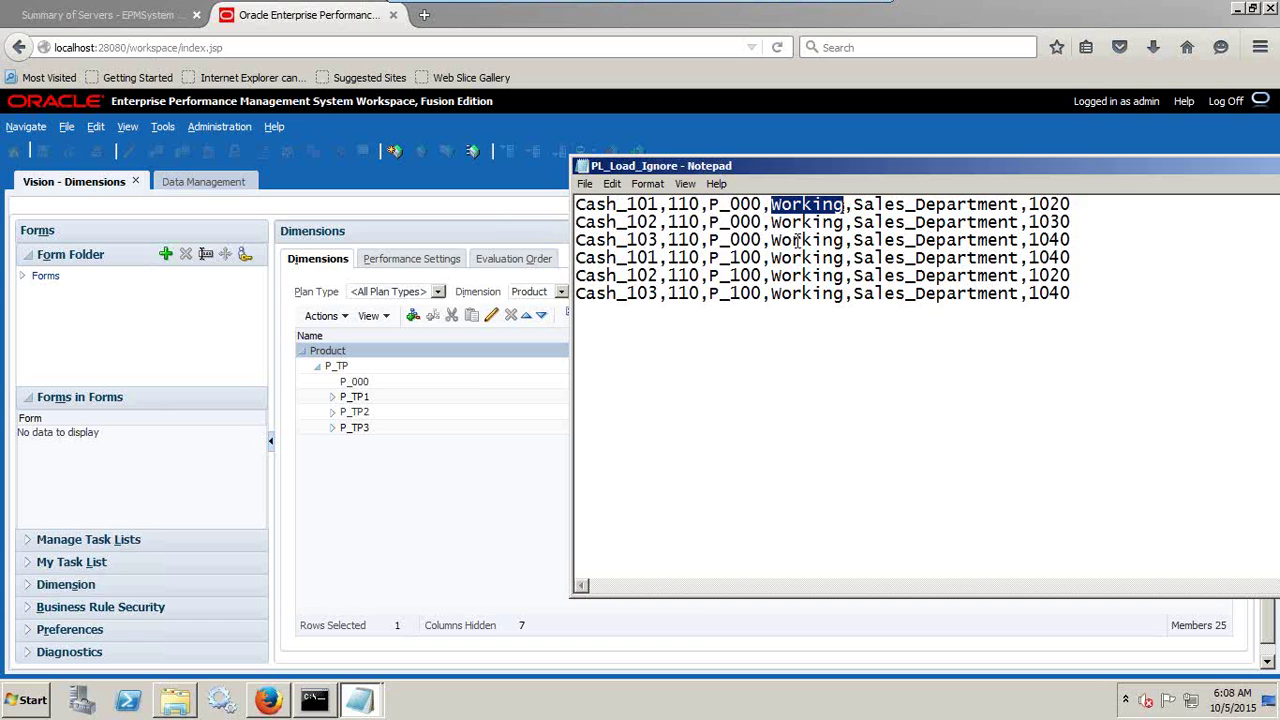
{"action": "key", "text": "alt+Tab"}
{"action": "key", "text": "alt+Tab"}
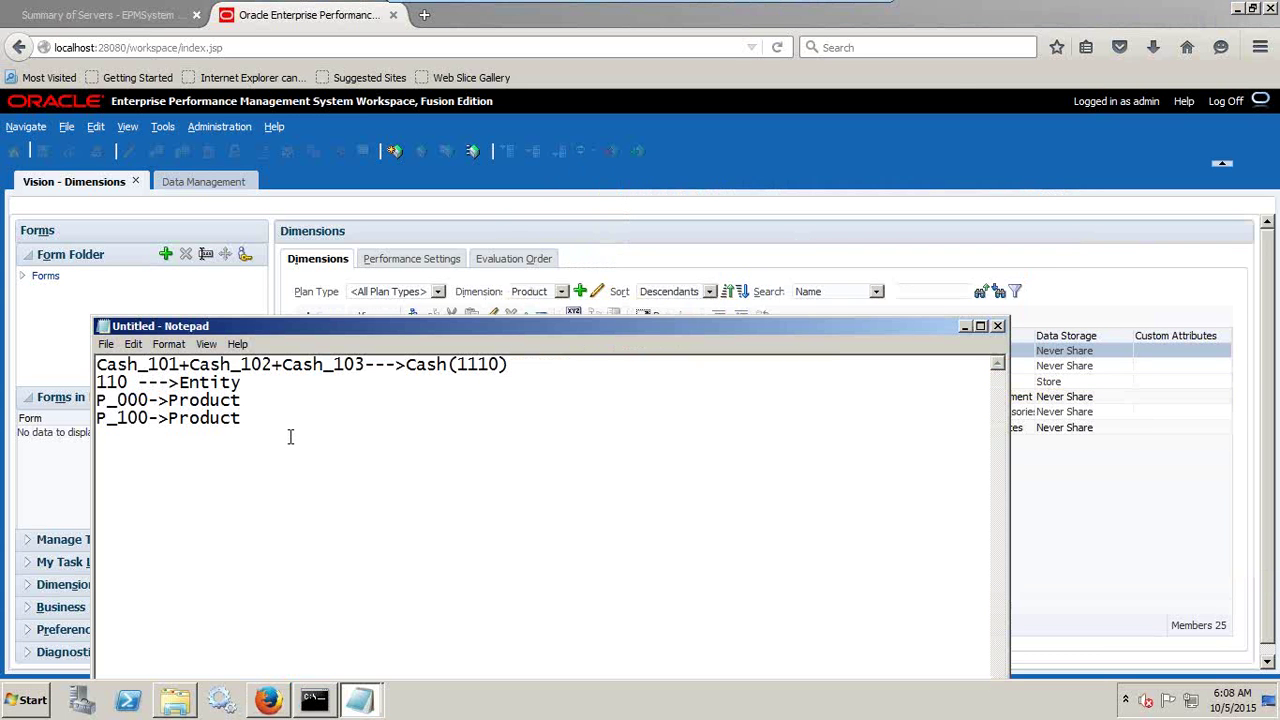
{"action": "key", "text": "Return"}
{"action": "key", "text": "ctrl+v"}
{"action": "type", "text": "-->versio"}
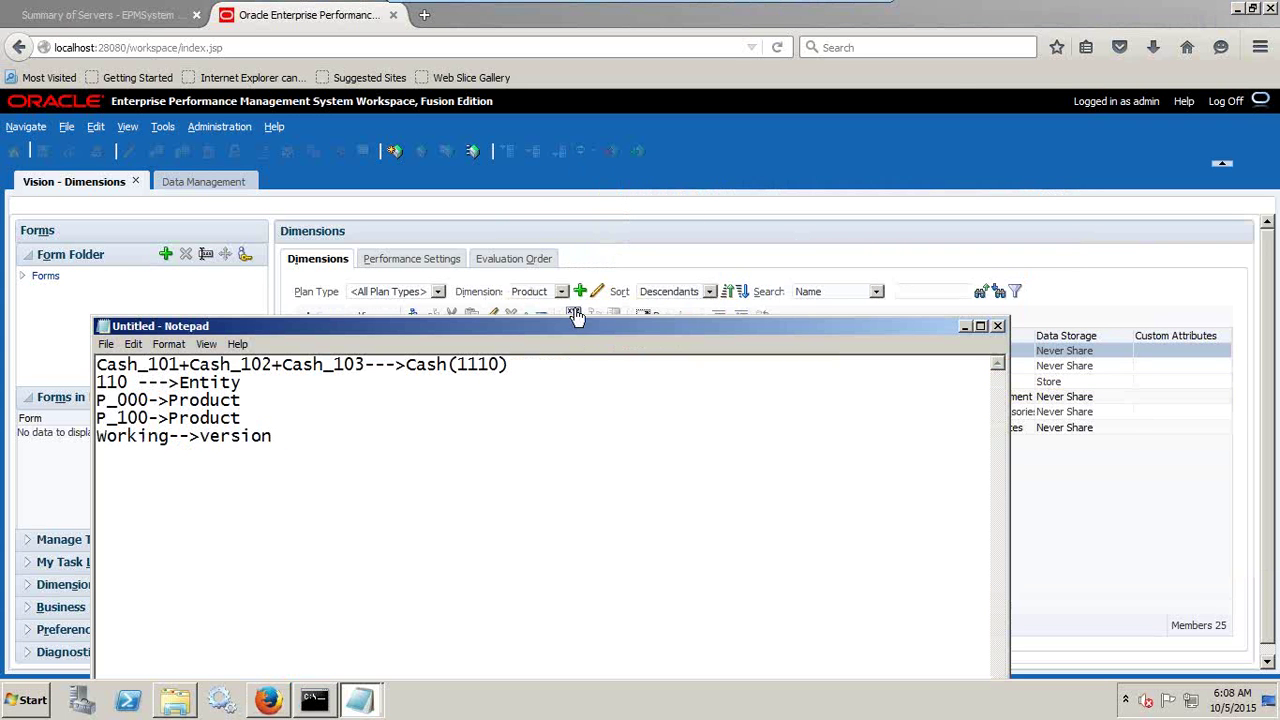
In the browser, display the Version dimension and select its Working member
{"action": "left_click", "coordinate": [574, 310]}
{"action": "left_click", "coordinate": [663, 292]}
{"action": "left_click", "coordinate": [536, 292]}
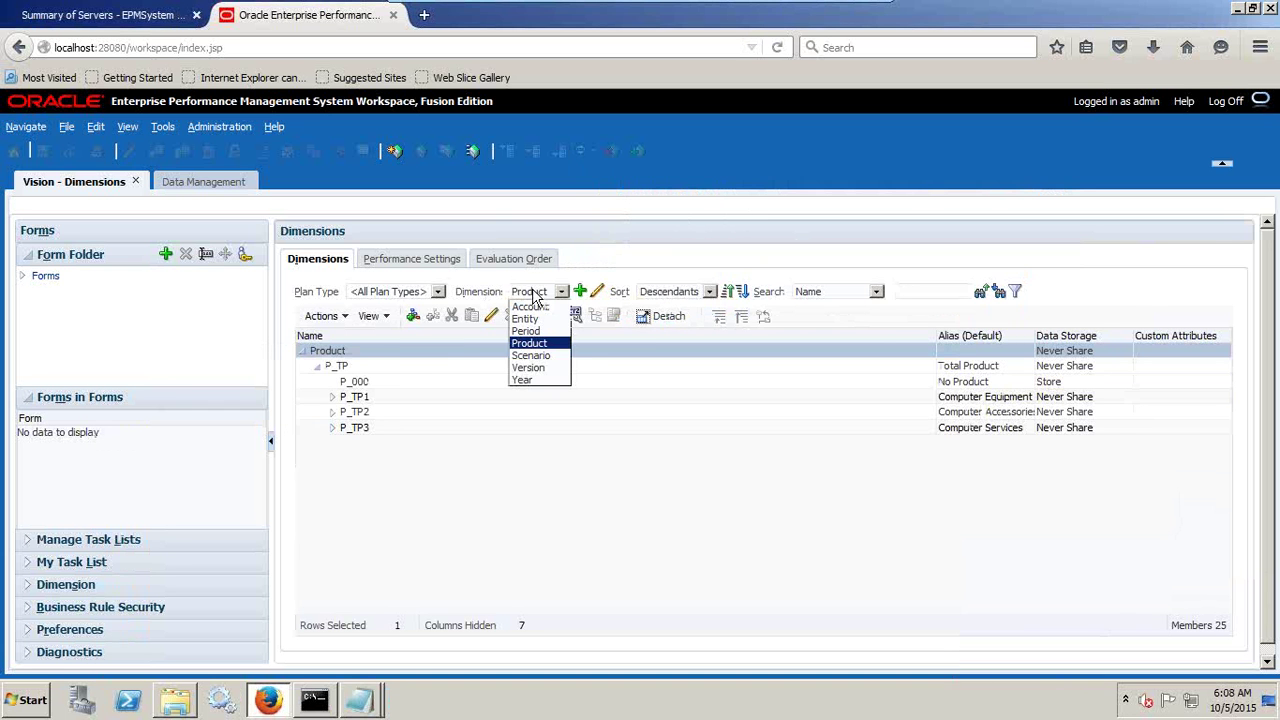
{"action": "left_click", "coordinate": [529, 367]}
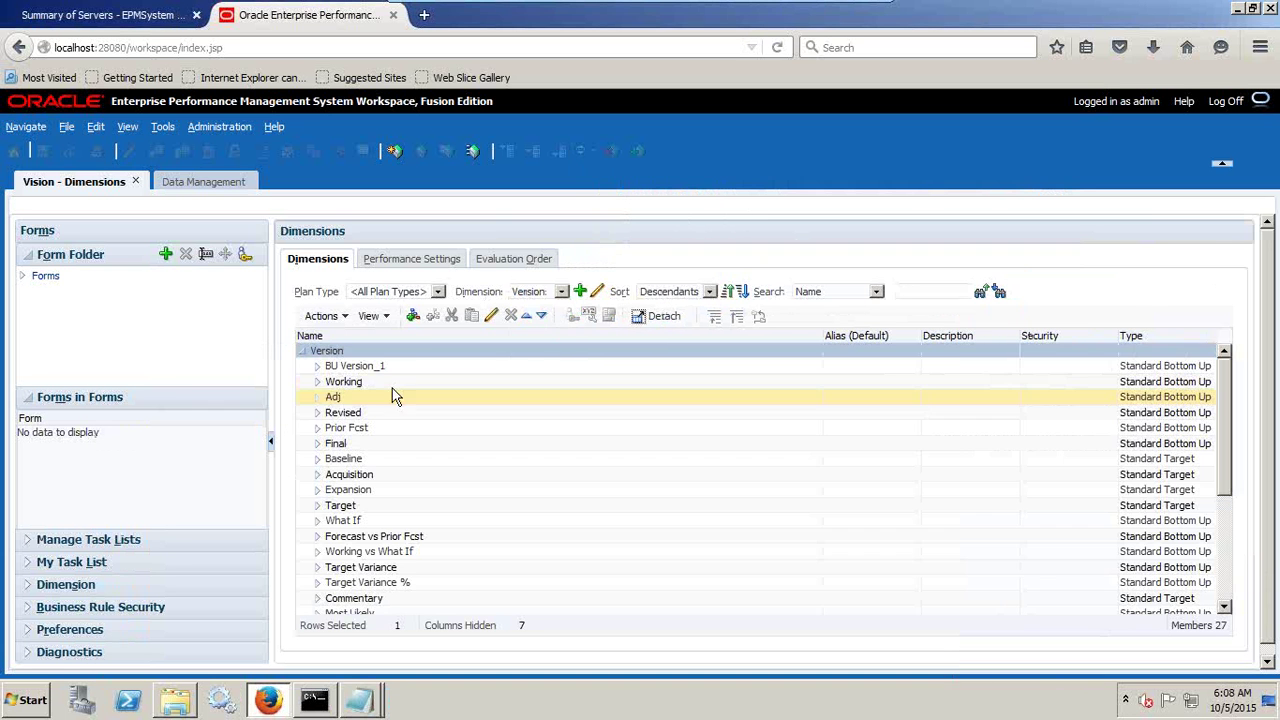
{"action": "left_click", "coordinate": [341, 381]}
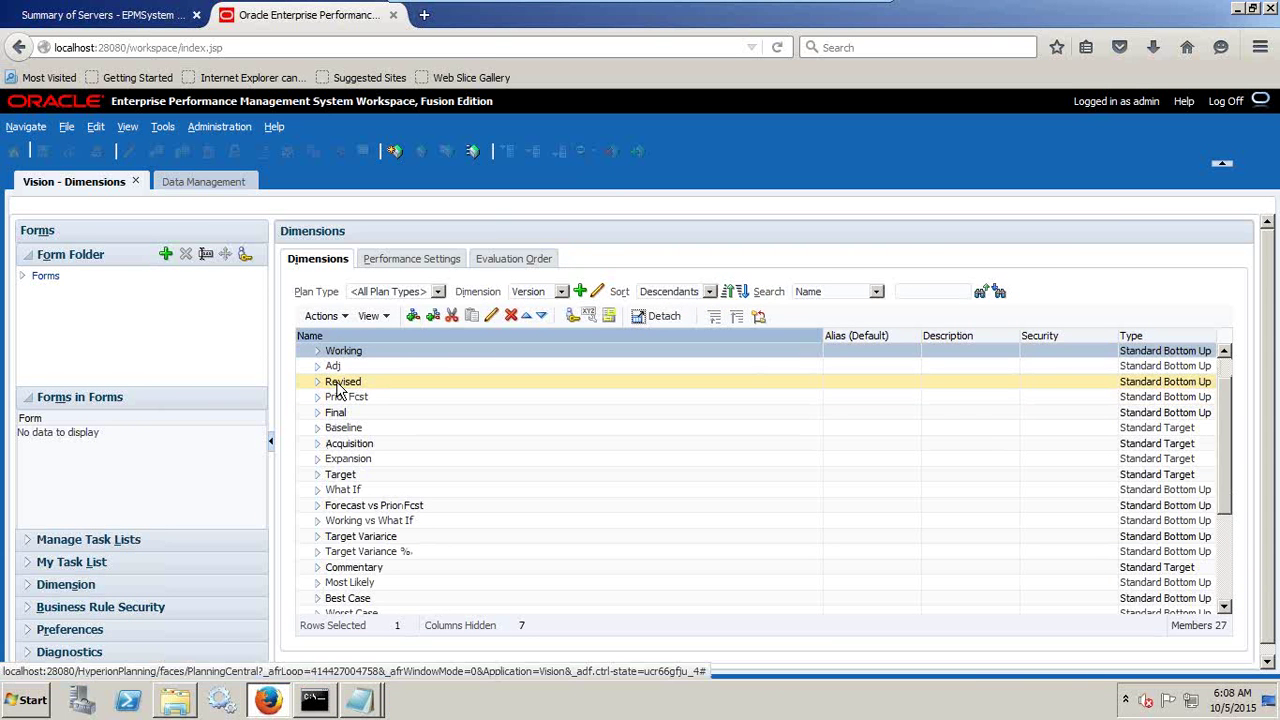
Copy the department value from the first PL_Load_Ignore record onto a new line of the mapping notes, marked as "--->IGNORE"
{"action": "key", "text": "alt+Tab"}
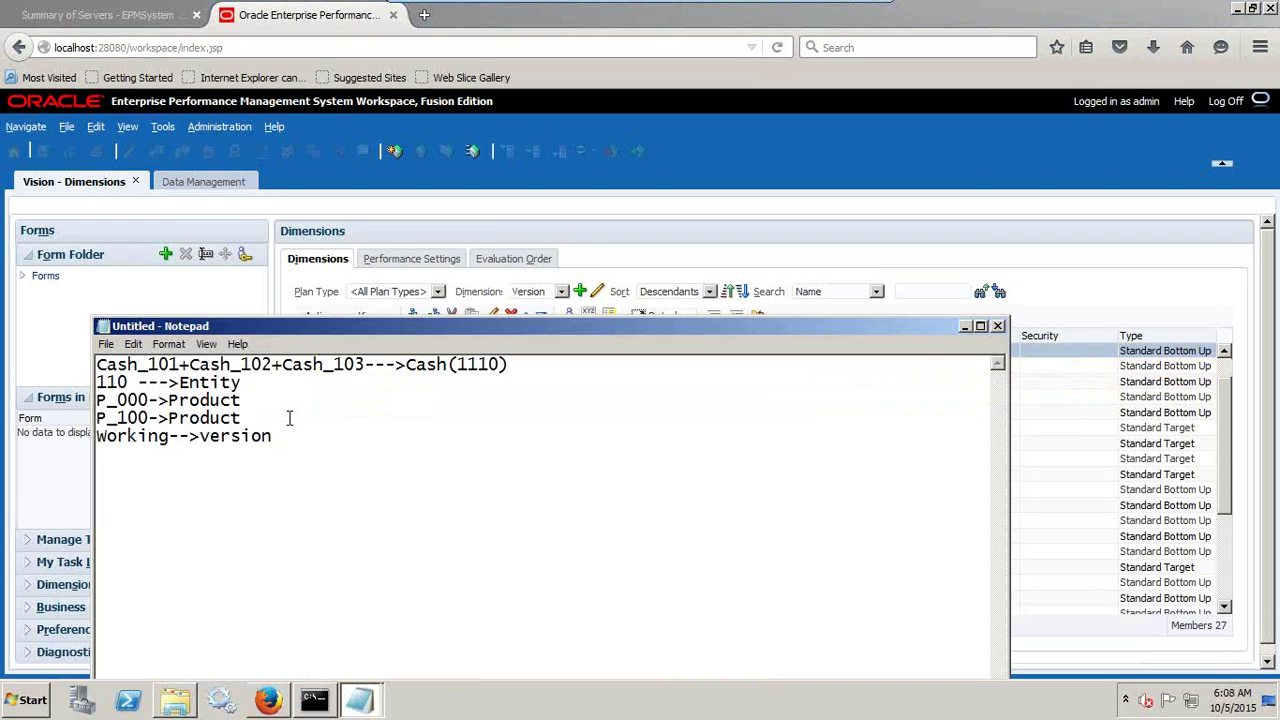
{"action": "left_click", "coordinate": [366, 700]}
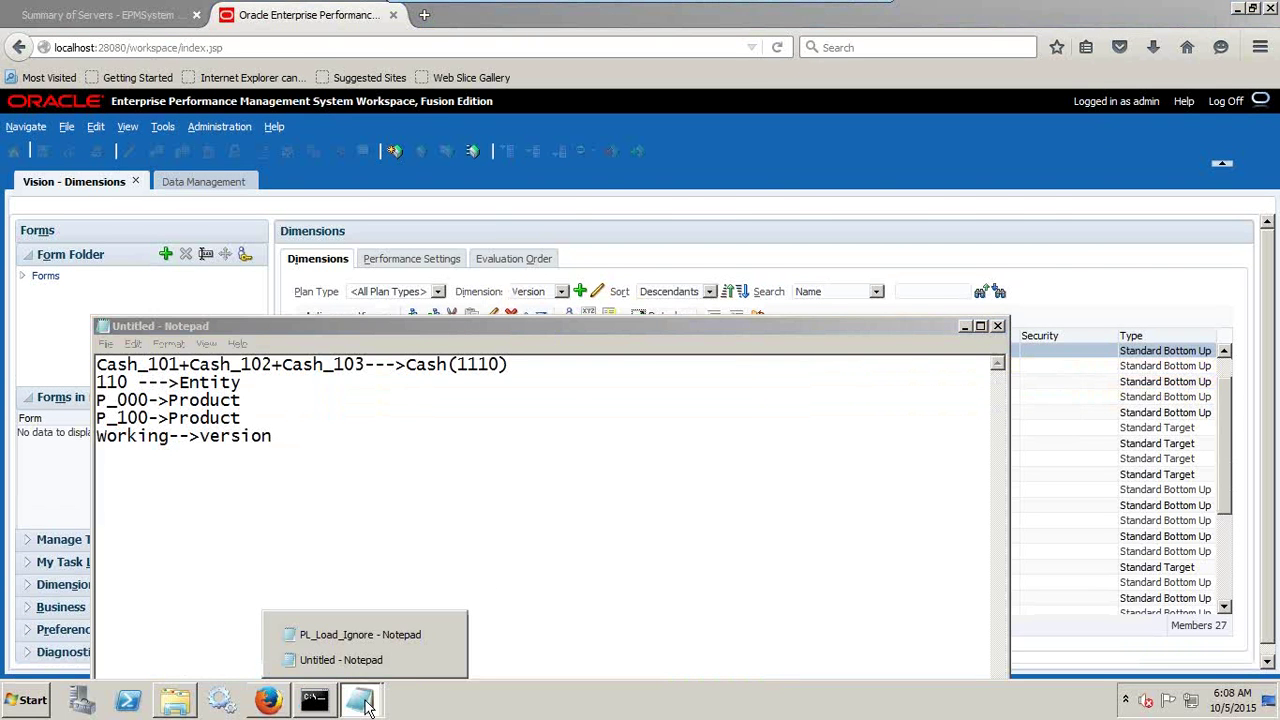
{"action": "left_click", "coordinate": [400, 623]}
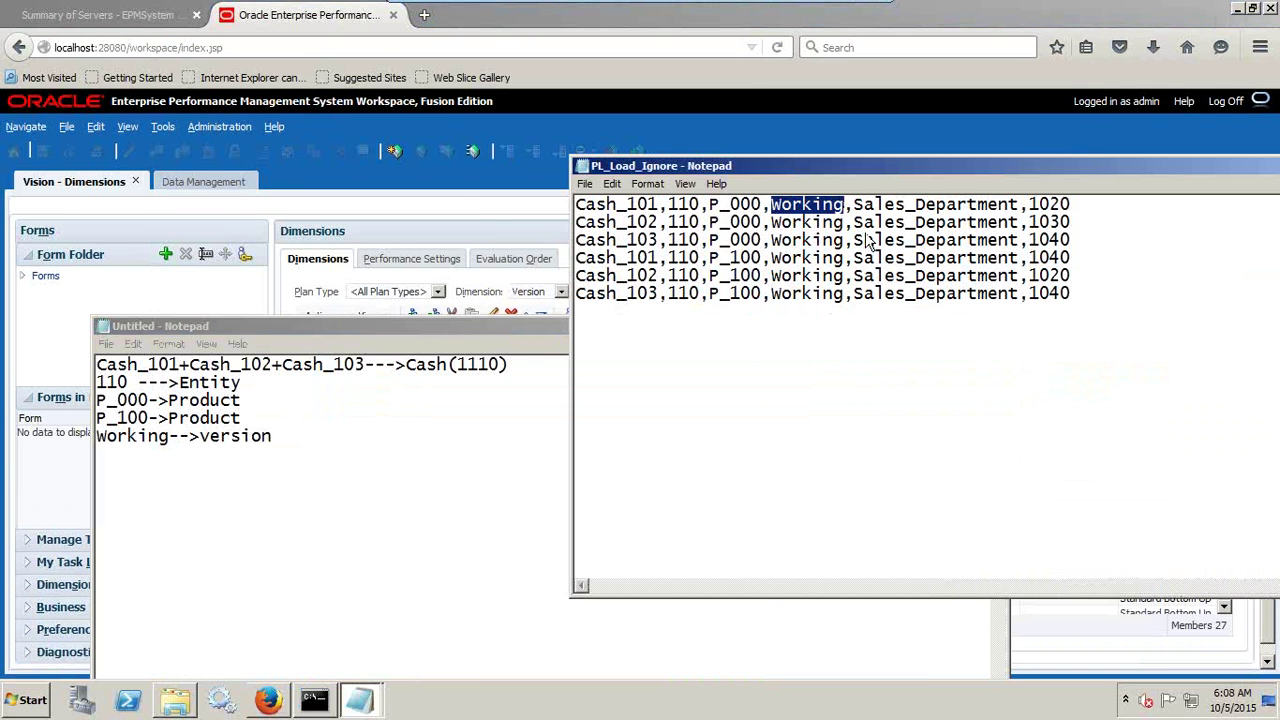
{"action": "left_click_drag", "start_coordinate": [1015, 207], "coordinate": [850, 207]}
{"action": "key", "text": "ctrl+c"}
{"action": "left_click", "coordinate": [324, 430]}
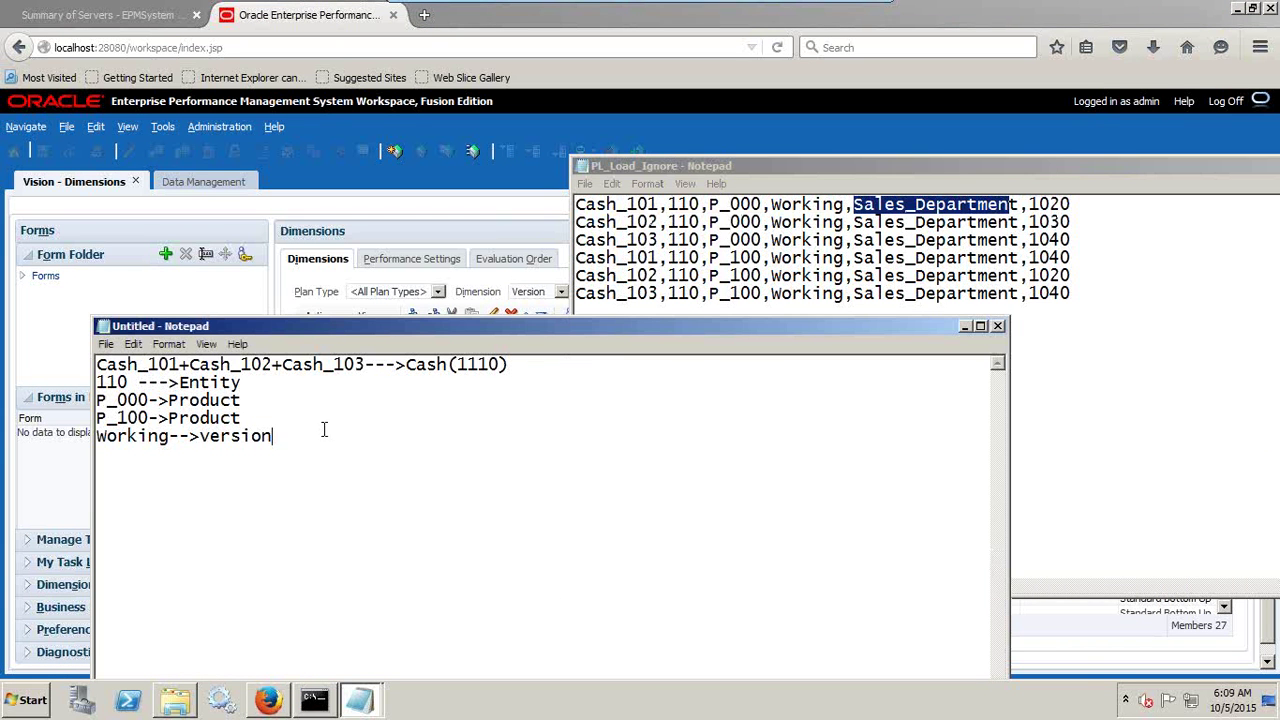
{"action": "key", "text": "Return"}
{"action": "key", "text": "ctrl+v"}
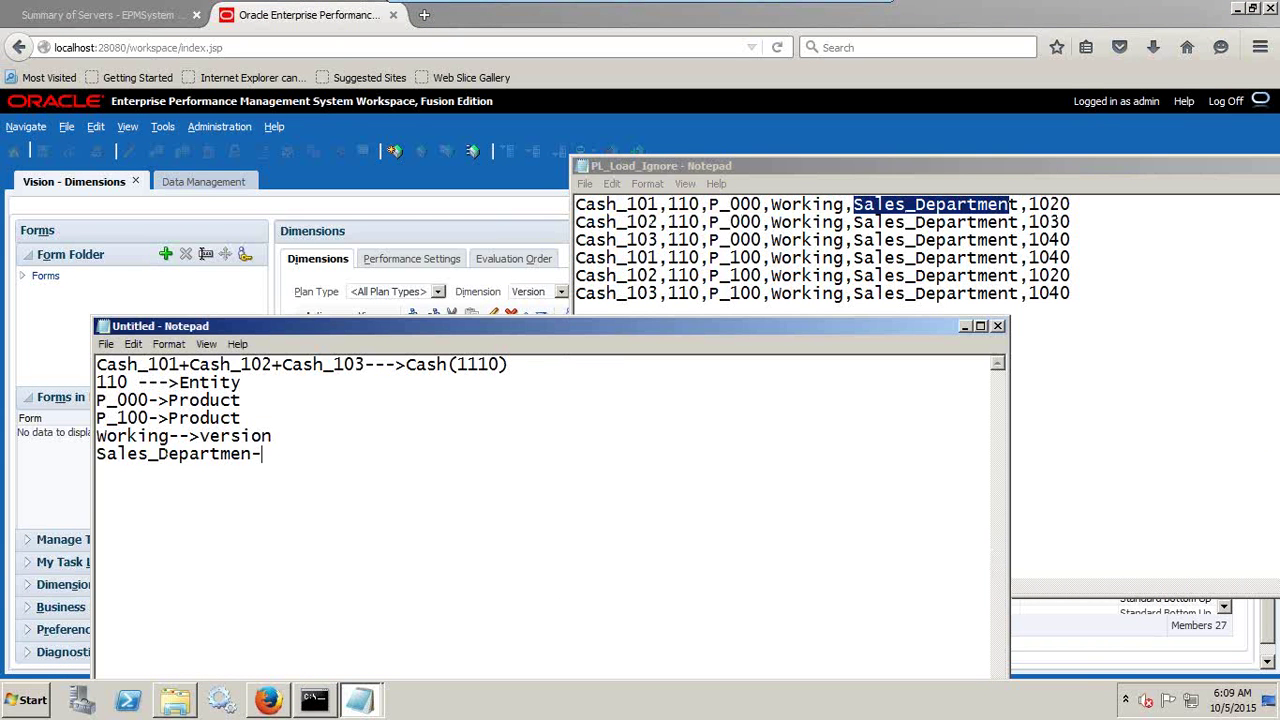
{"action": "type", "text": "--->IGNORE"}
Check the Vision application's list of dimensions in the browser for one matching the department column
{"action": "left_click", "coordinate": [549, 225]}
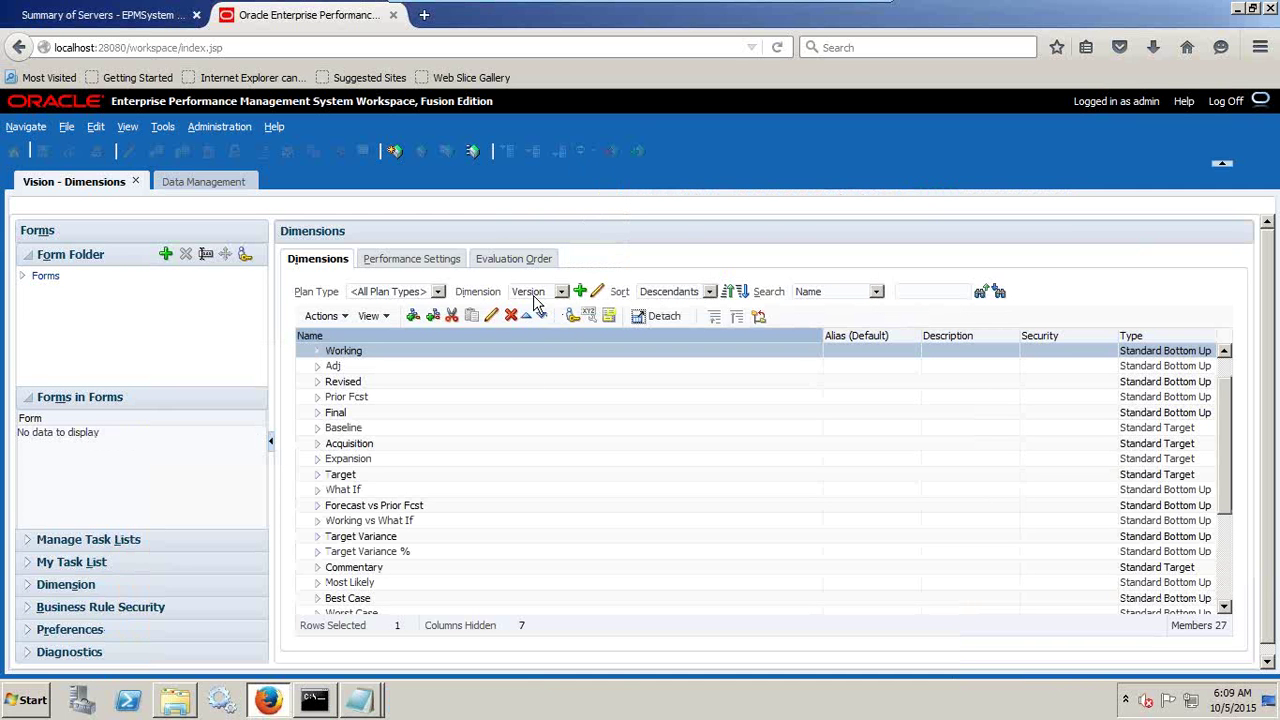
{"action": "left_click", "coordinate": [536, 293]}
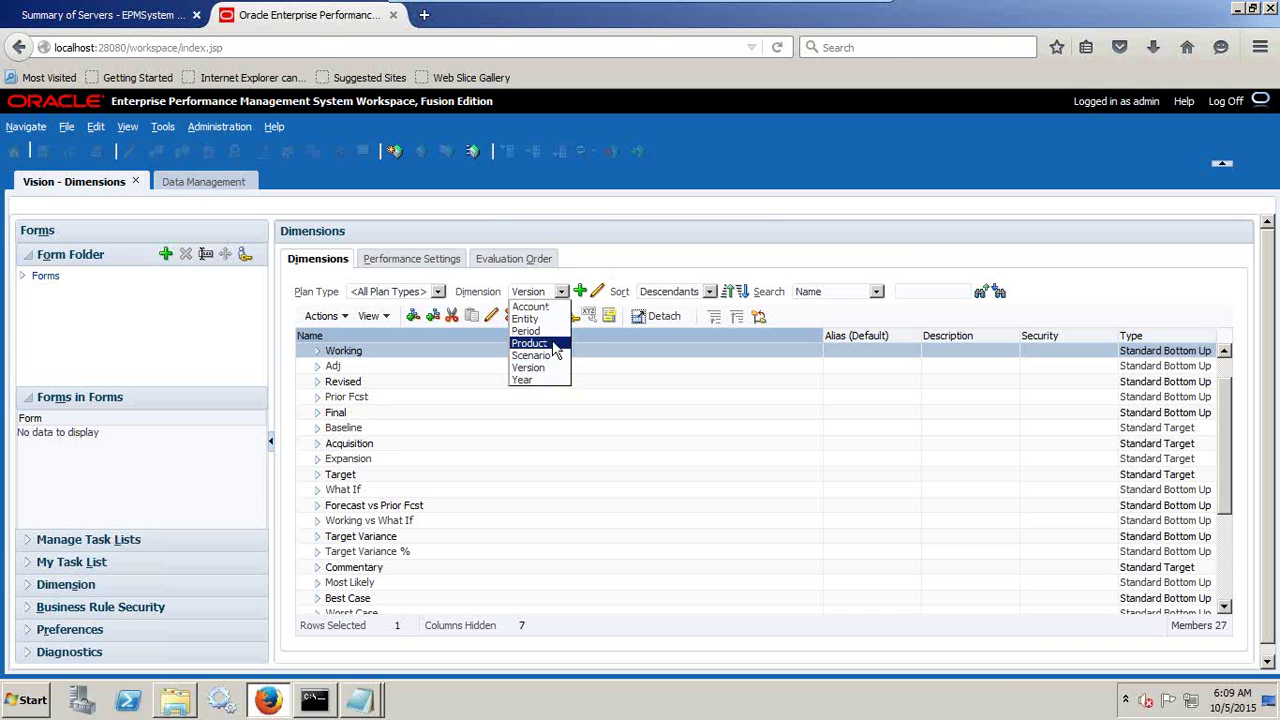
{"action": "key", "text": "alt+Tab"}
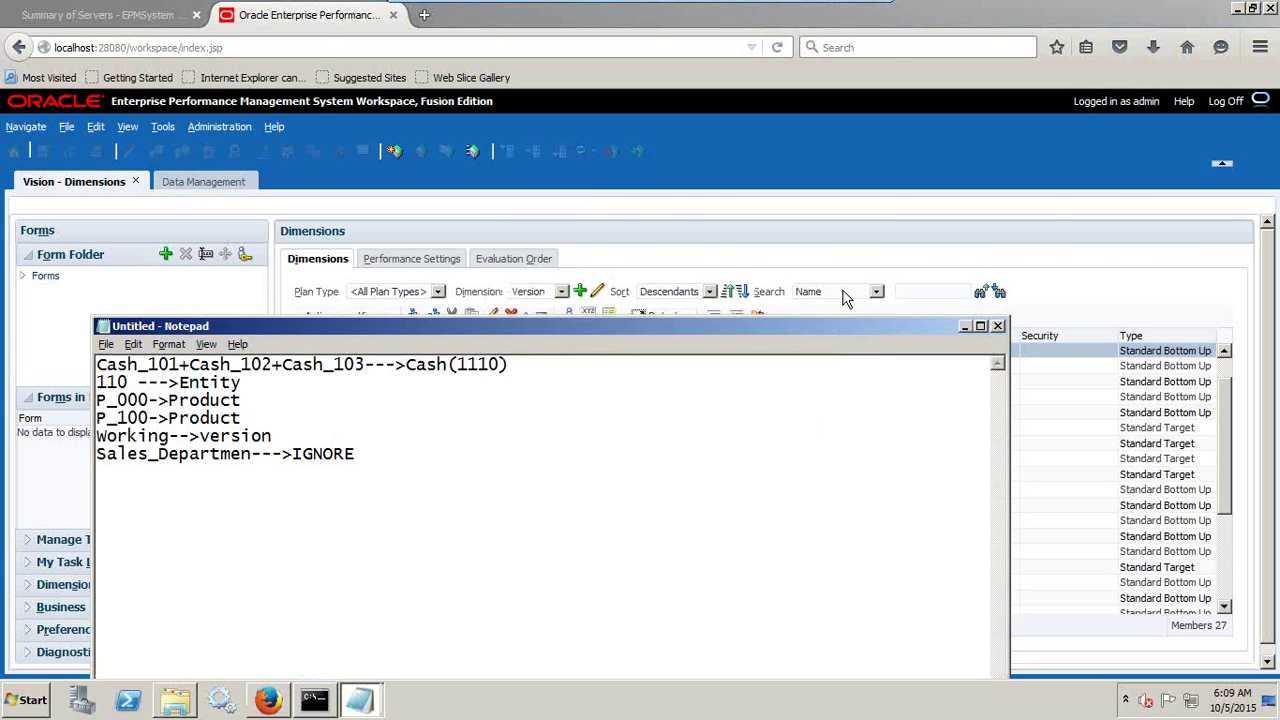
Copy 1020 from the first record of PL_Load_Ignore onto a new line of the mapping notes and append "-->Amount"
{"action": "key", "text": "alt+Tab"}
{"action": "left_click_drag", "start_coordinate": [1072, 205], "coordinate": [1030, 205]}
{"action": "key", "text": "ctrl+c"}
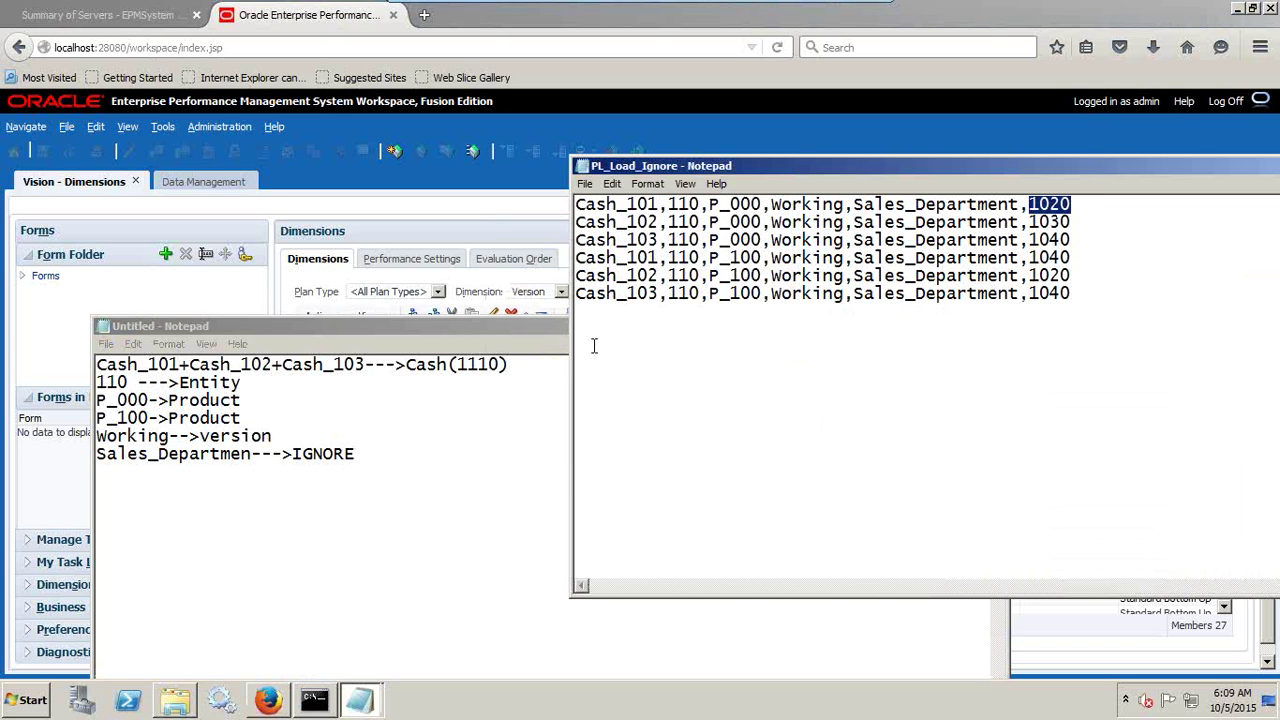
{"action": "left_click", "coordinate": [430, 455]}
{"action": "key", "text": "Return"}
{"action": "key", "text": "ctrl+v"}
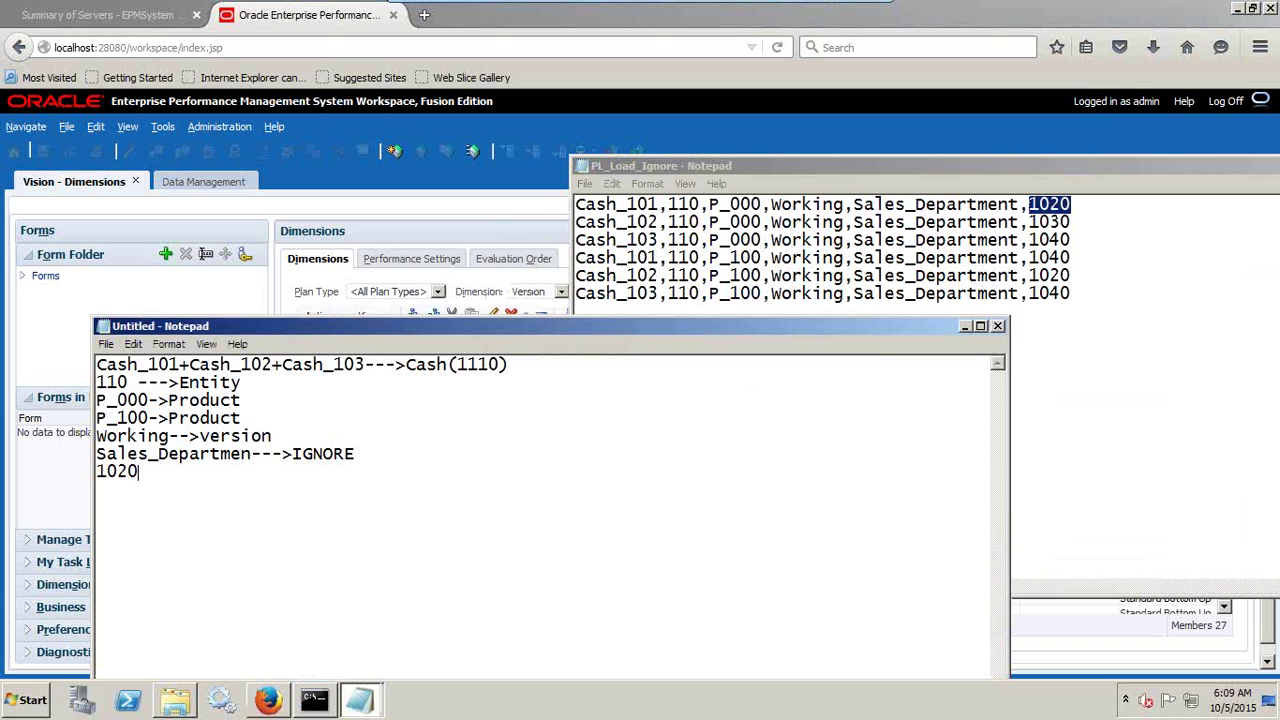
{"action": "type", "text": "-->Amount"}
Return to the EPM Workspace in the browser and open Data Management
{"action": "left_click", "coordinate": [445, 181]}
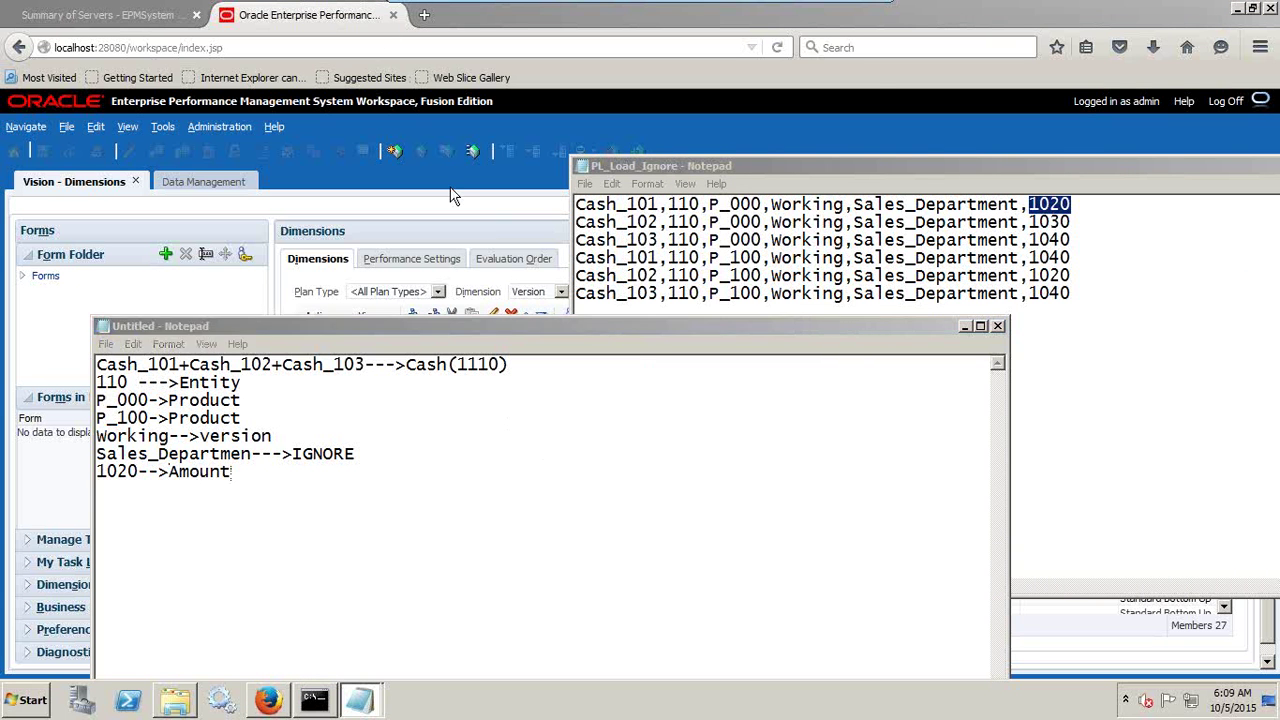
{"action": "left_click", "coordinate": [128, 16]}
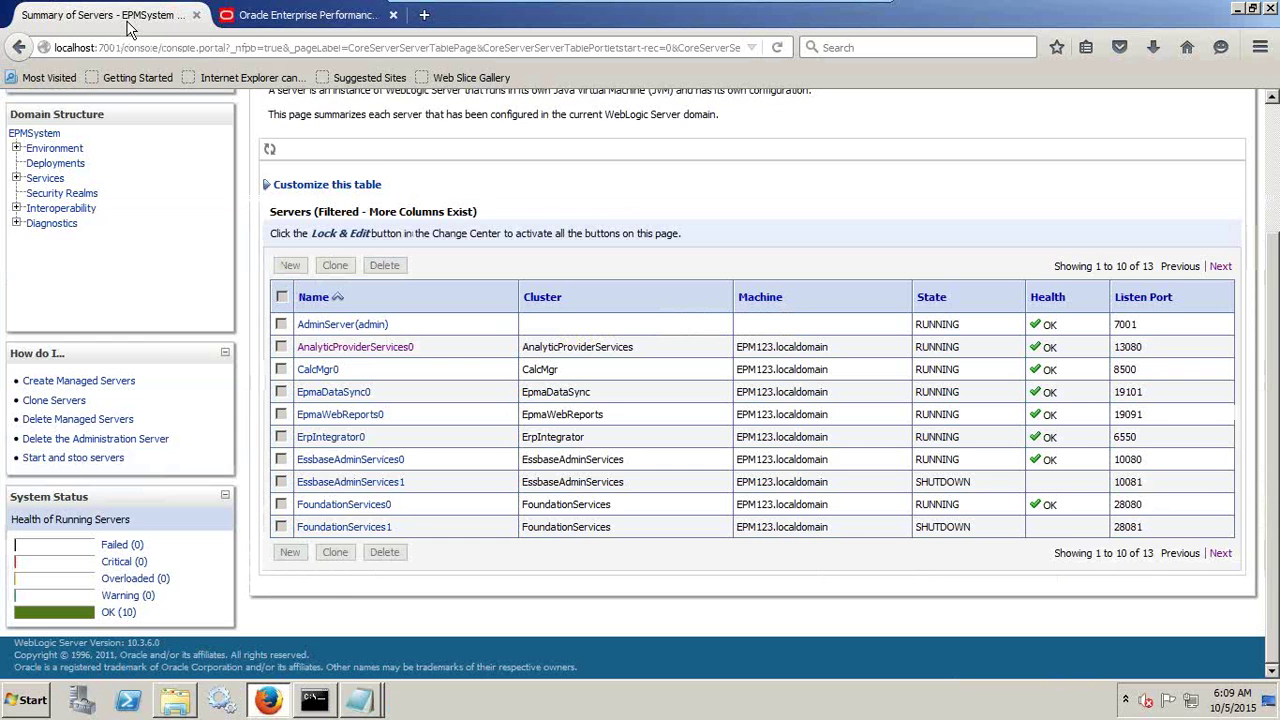
{"action": "left_click", "coordinate": [262, 15]}
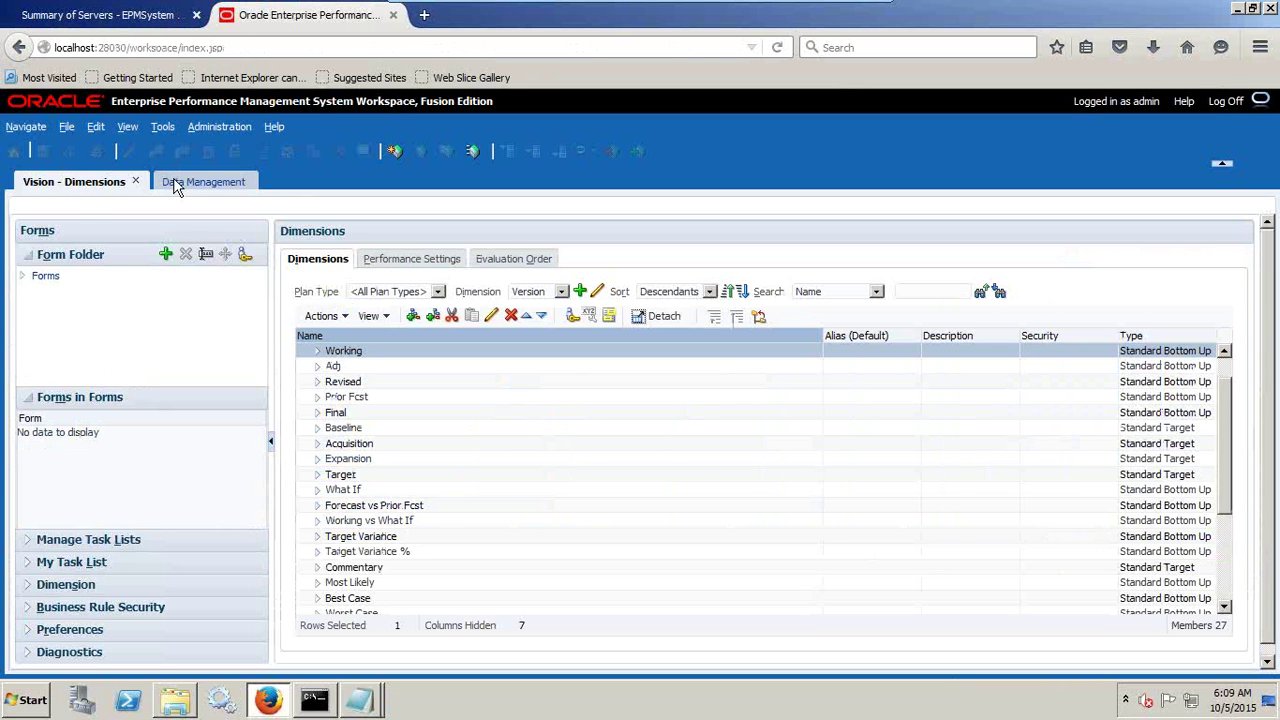
{"action": "left_click", "coordinate": [26, 126]}
{"action": "mouse_move", "coordinate": [62, 187]}
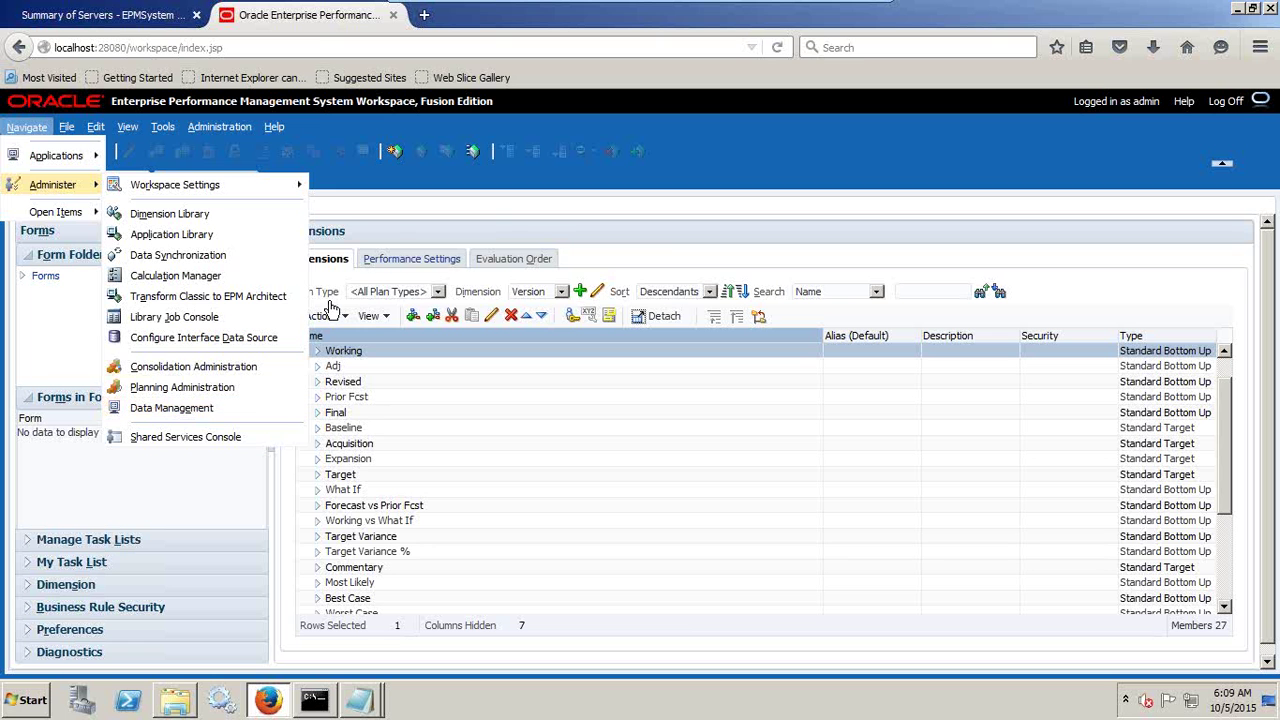
{"action": "left_click", "coordinate": [171, 408]}
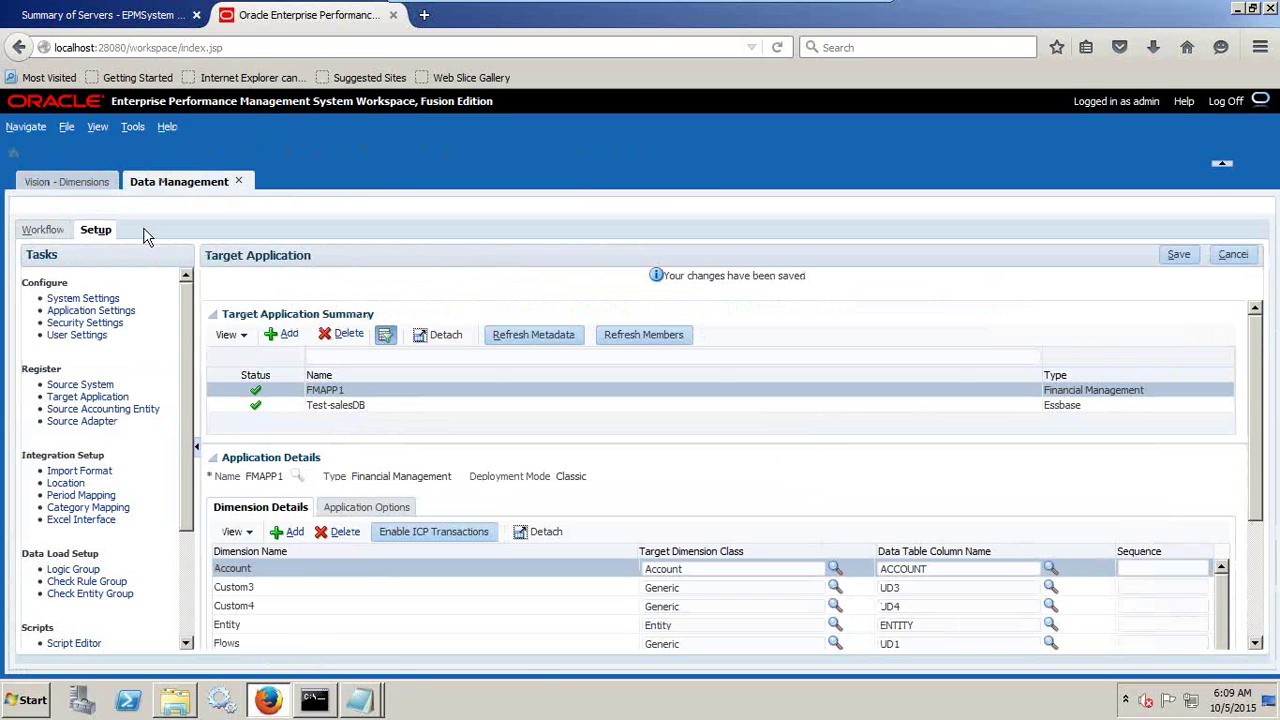
Check the application root folder for the File profile type in the System Settings
{"action": "left_click", "coordinate": [95, 298]}
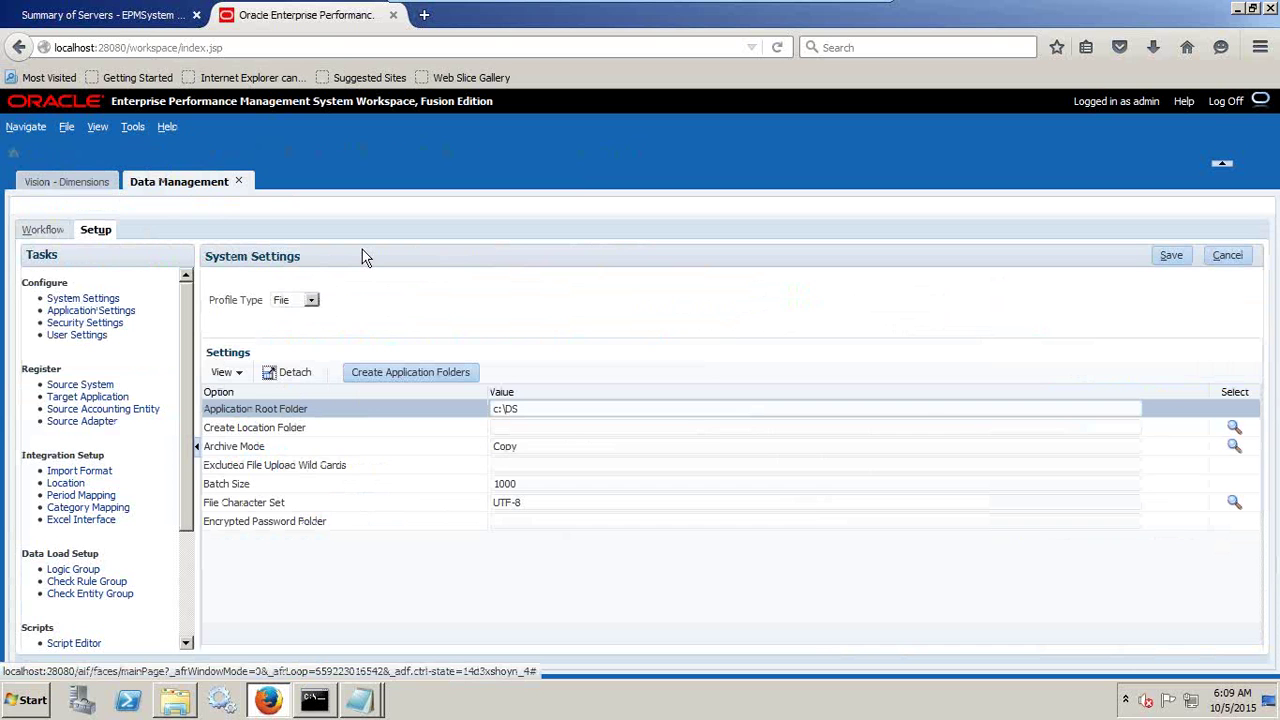
{"action": "left_click", "coordinate": [310, 300]}
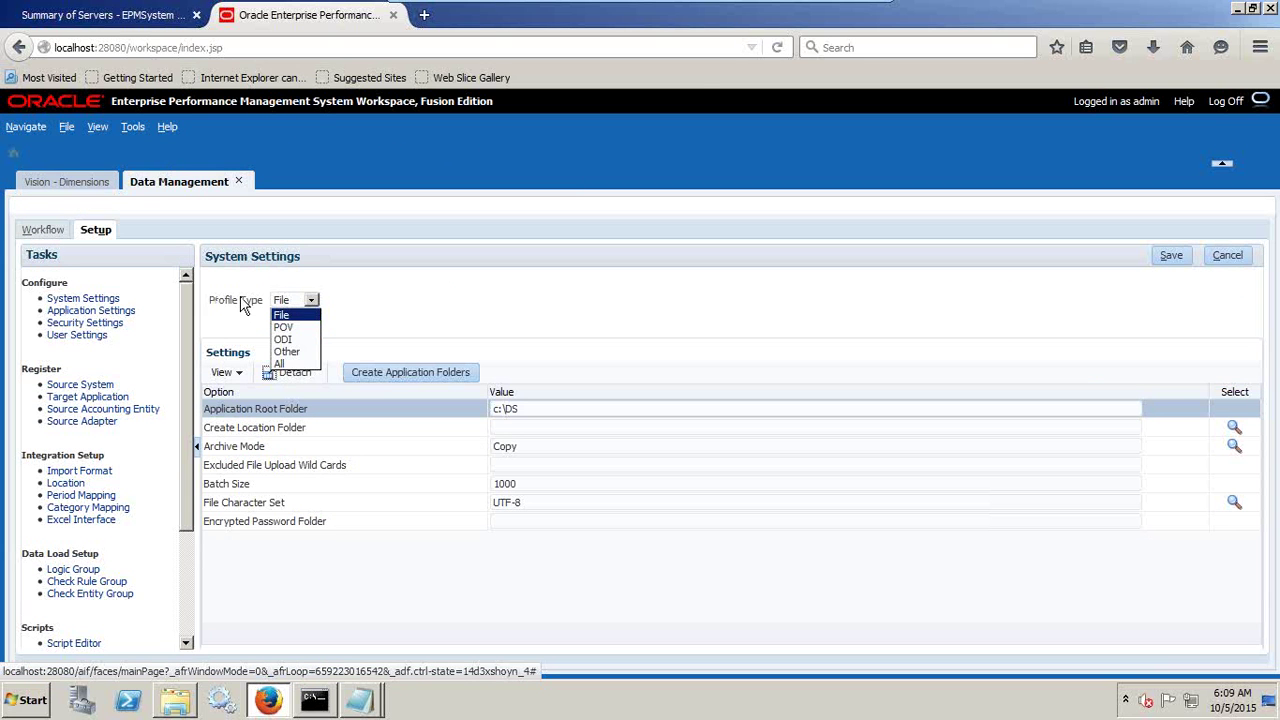
{"action": "left_click", "coordinate": [293, 312]}
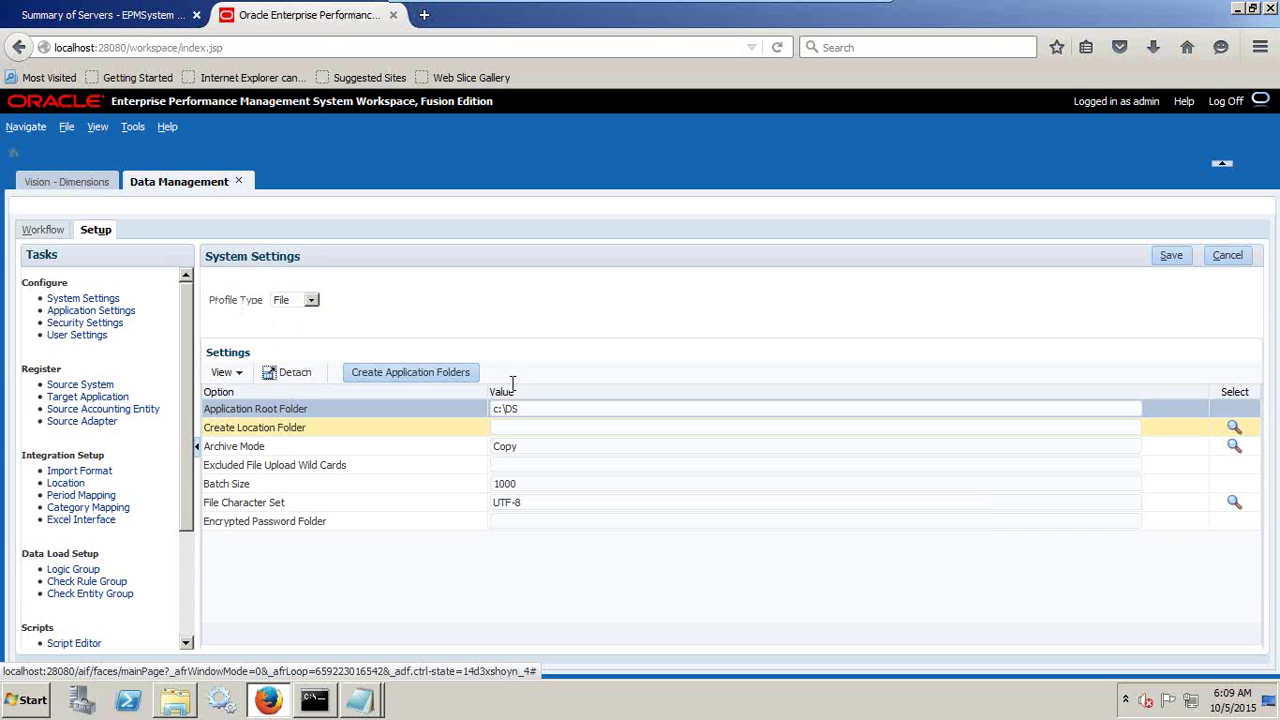
{"action": "left_click", "coordinate": [530, 408]}
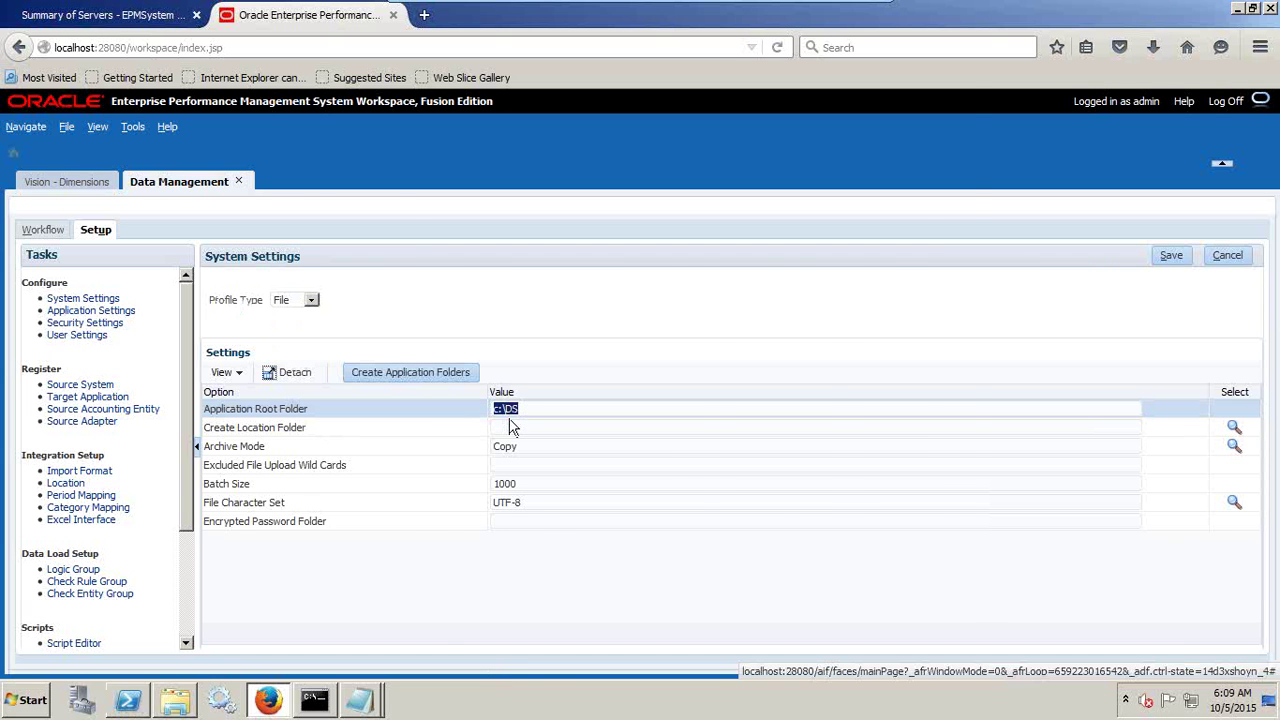
Switch to Windows Explorer and view the contents of the DS folder on drive C
{"action": "left_click", "coordinate": [174, 702]}
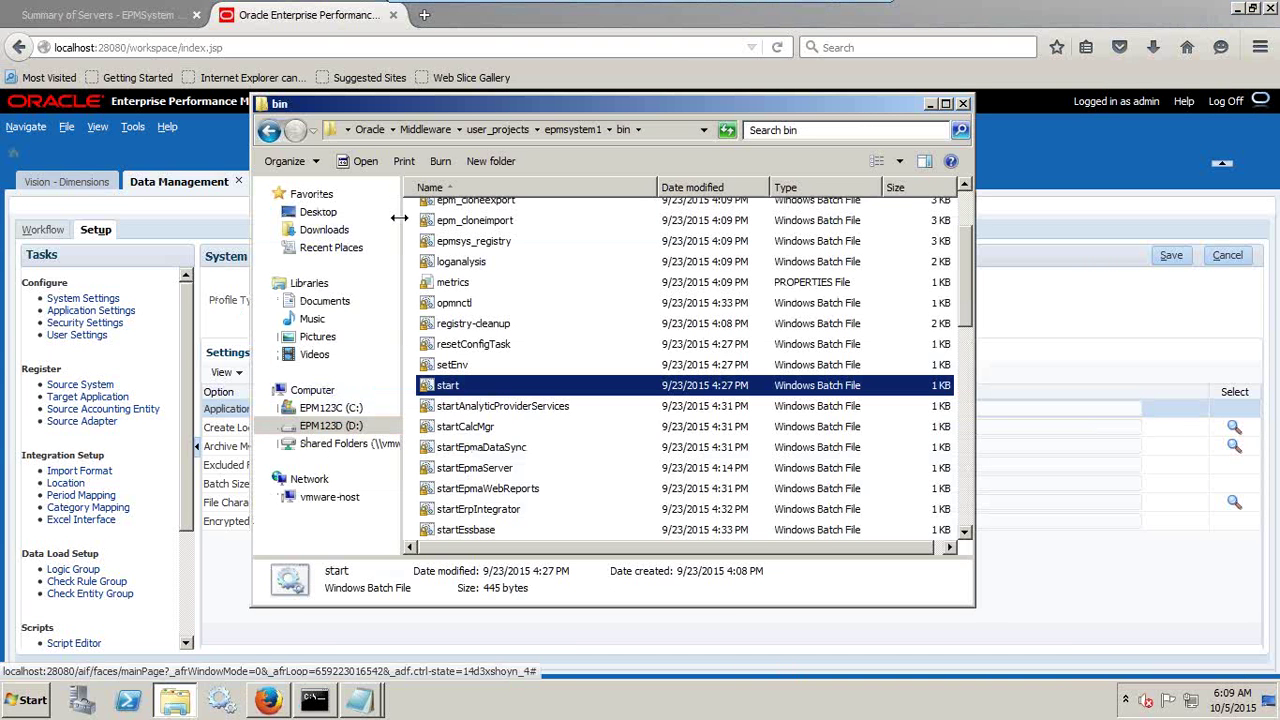
{"action": "left_click_drag", "start_coordinate": [399, 103], "coordinate": [819, 113]}
{"action": "left_click", "coordinate": [750, 417]}
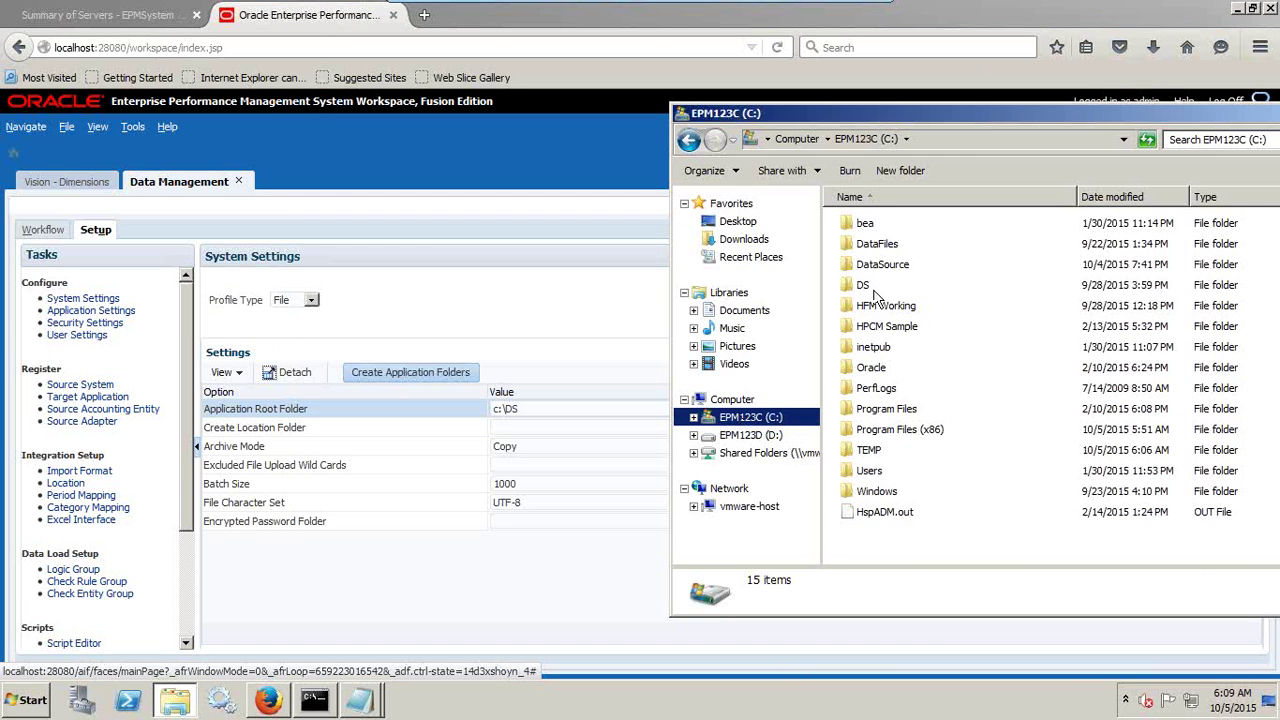
{"action": "double_click", "coordinate": [878, 292]}
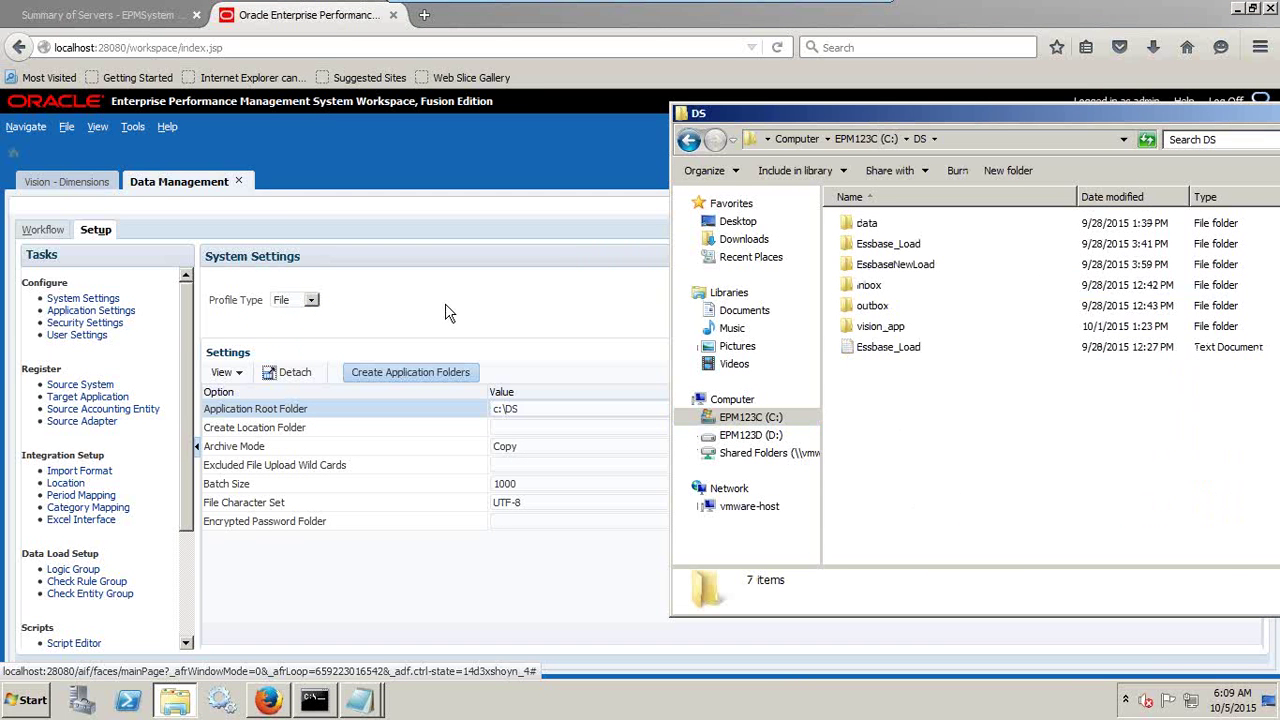
Return to Data Management and check which target applications are available in the Application Settings
{"action": "left_click", "coordinate": [118, 312]}
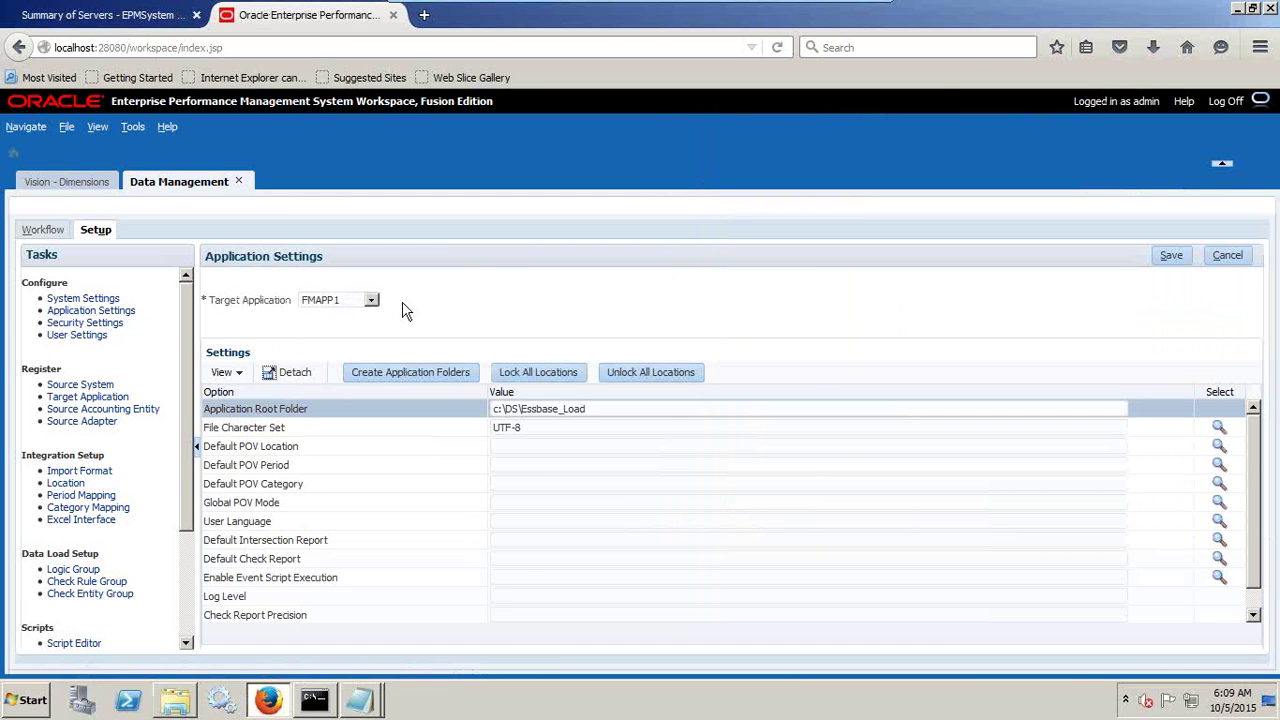
{"action": "left_click", "coordinate": [356, 302]}
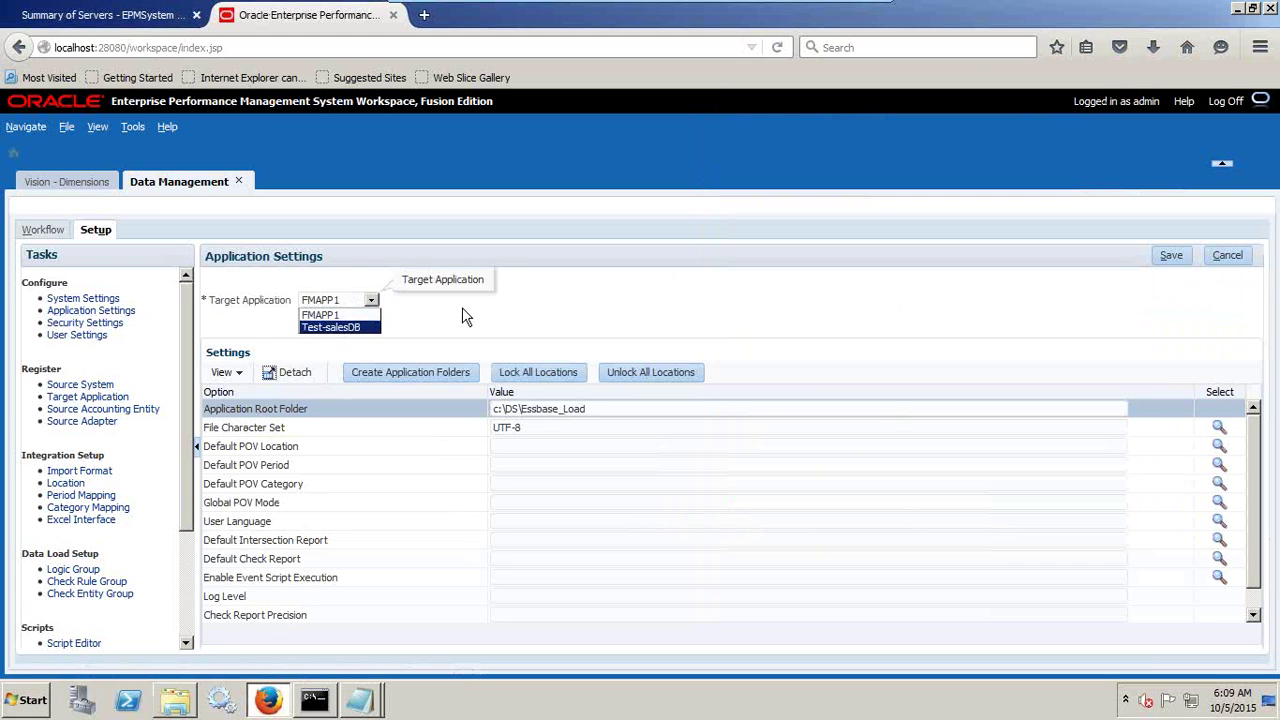
{"action": "left_click", "coordinate": [326, 306]}
{"action": "left_click", "coordinate": [330, 306]}
{"action": "left_click", "coordinate": [510, 342]}
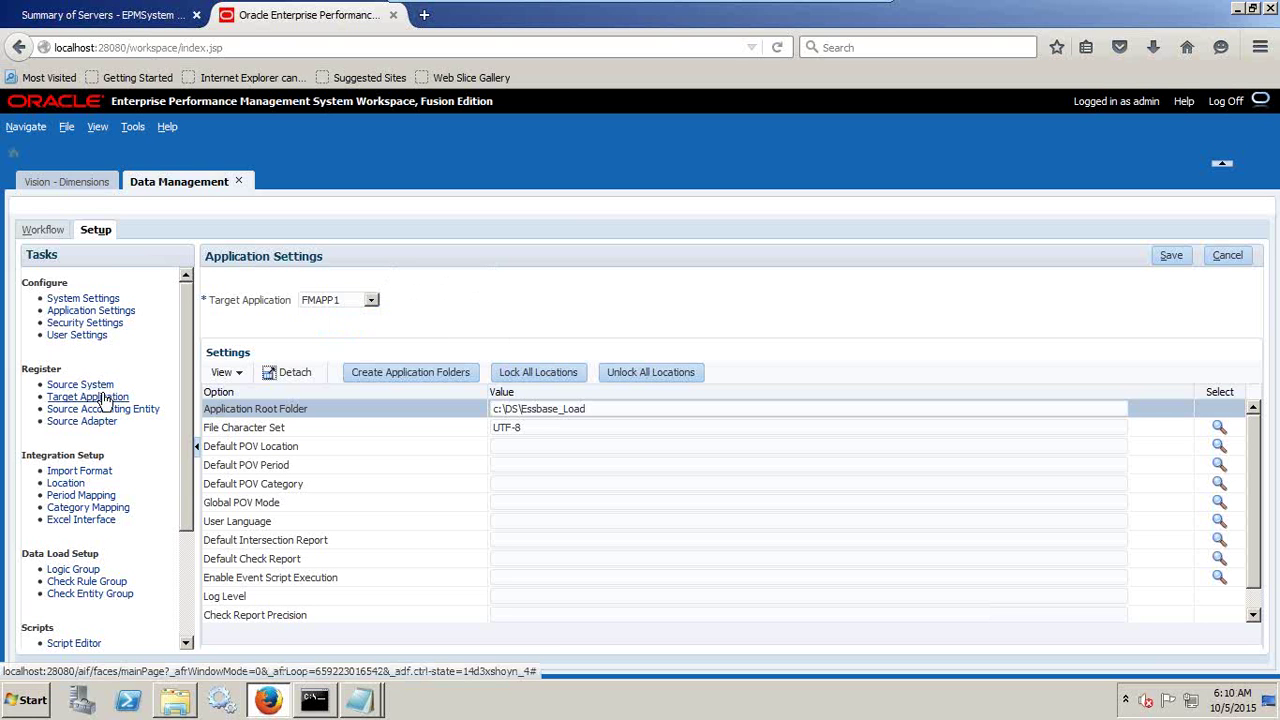
Review the registered File source system and its details
{"action": "left_click", "coordinate": [410, 370]}
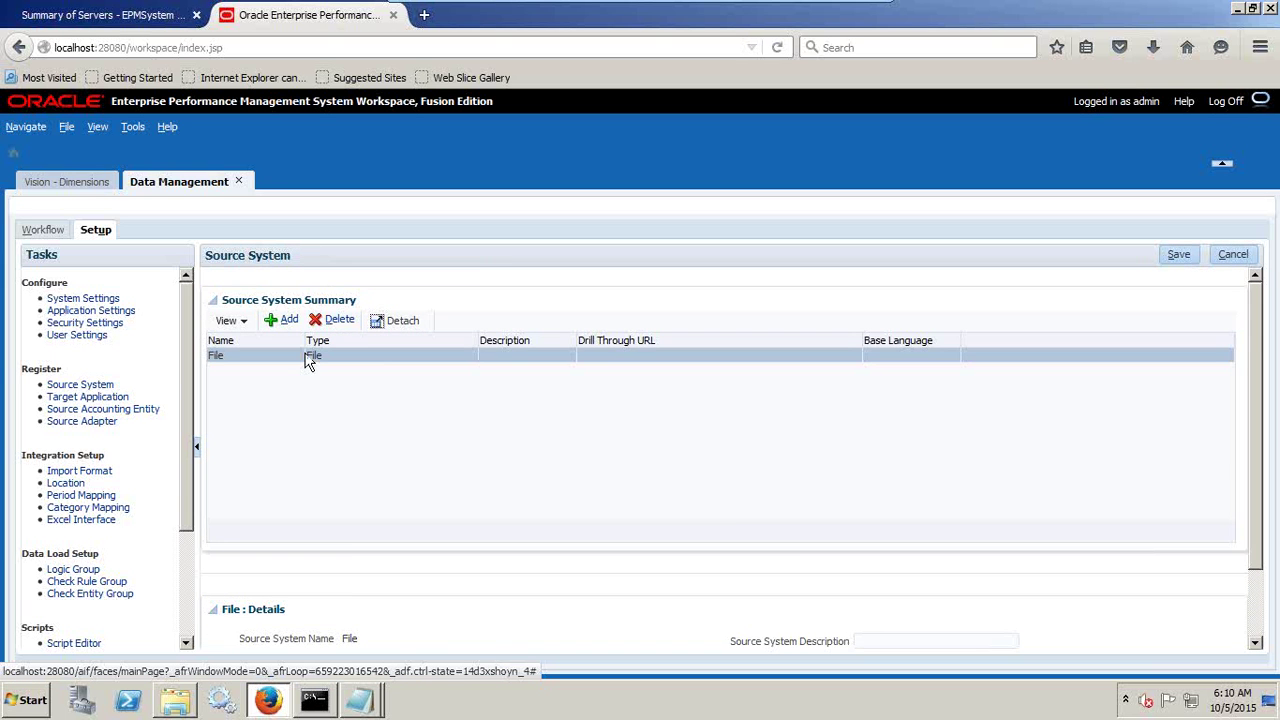
{"action": "scroll", "coordinate": [524, 396], "scroll_direction": "down", "scroll_amount": 2}
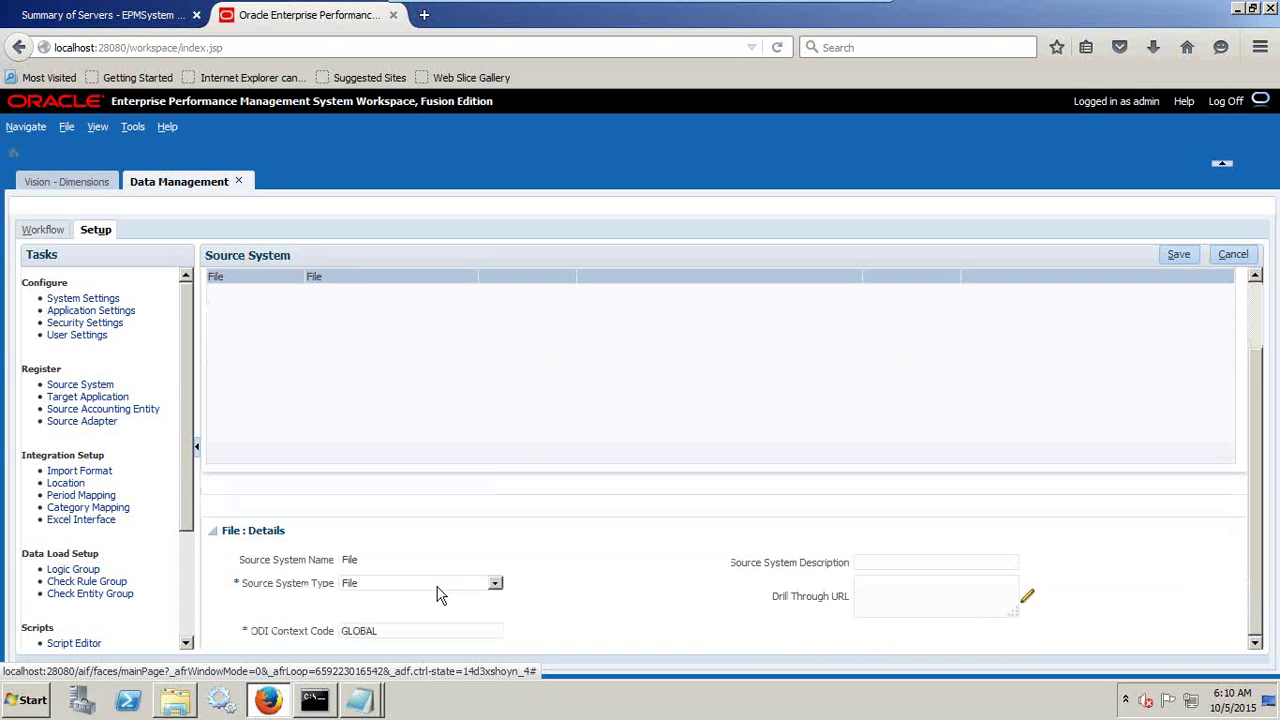
{"action": "scroll", "coordinate": [510, 540], "scroll_direction": "up", "scroll_amount": 2}
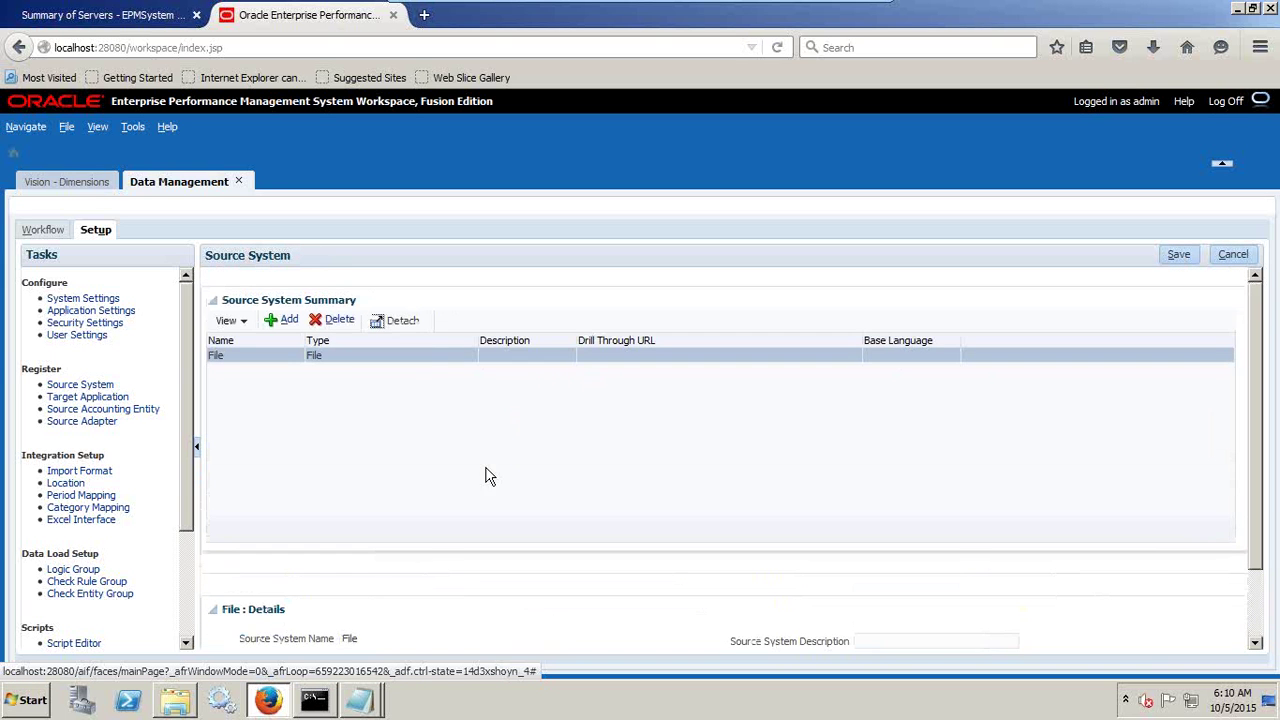
{"action": "left_click", "coordinate": [292, 321]}
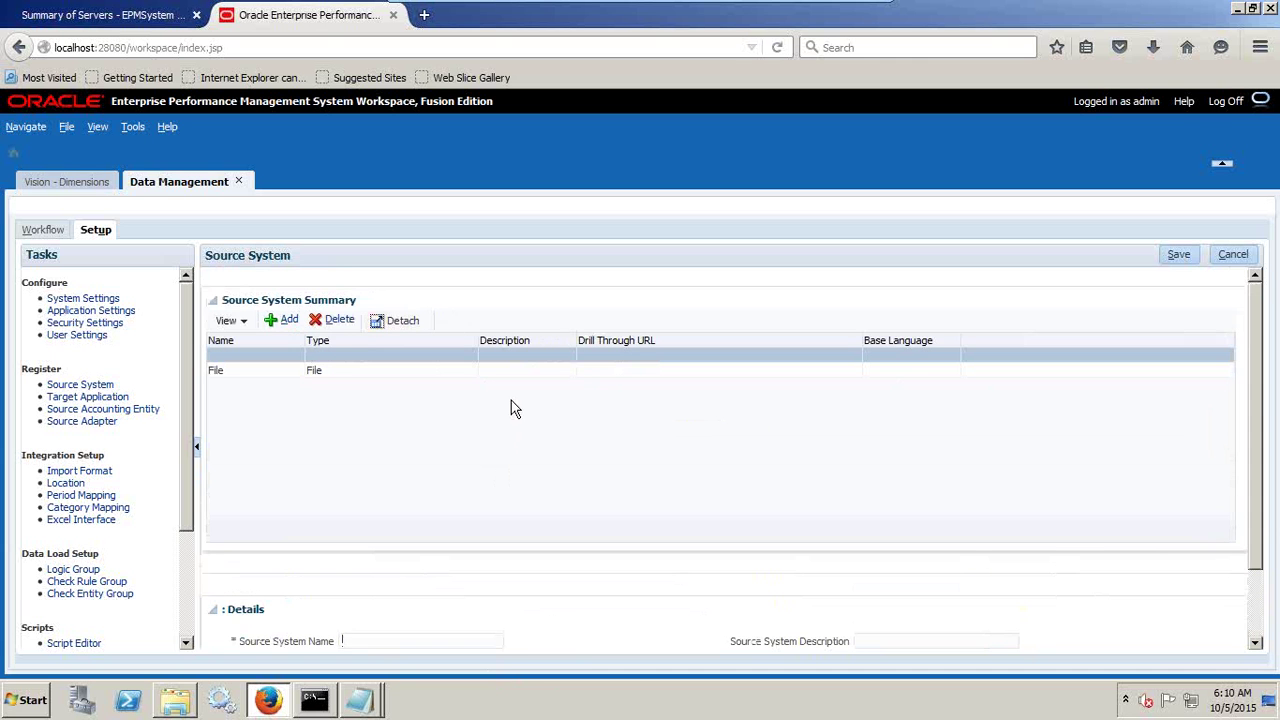
{"action": "scroll", "coordinate": [508, 410], "scroll_direction": "down", "scroll_amount": 2}
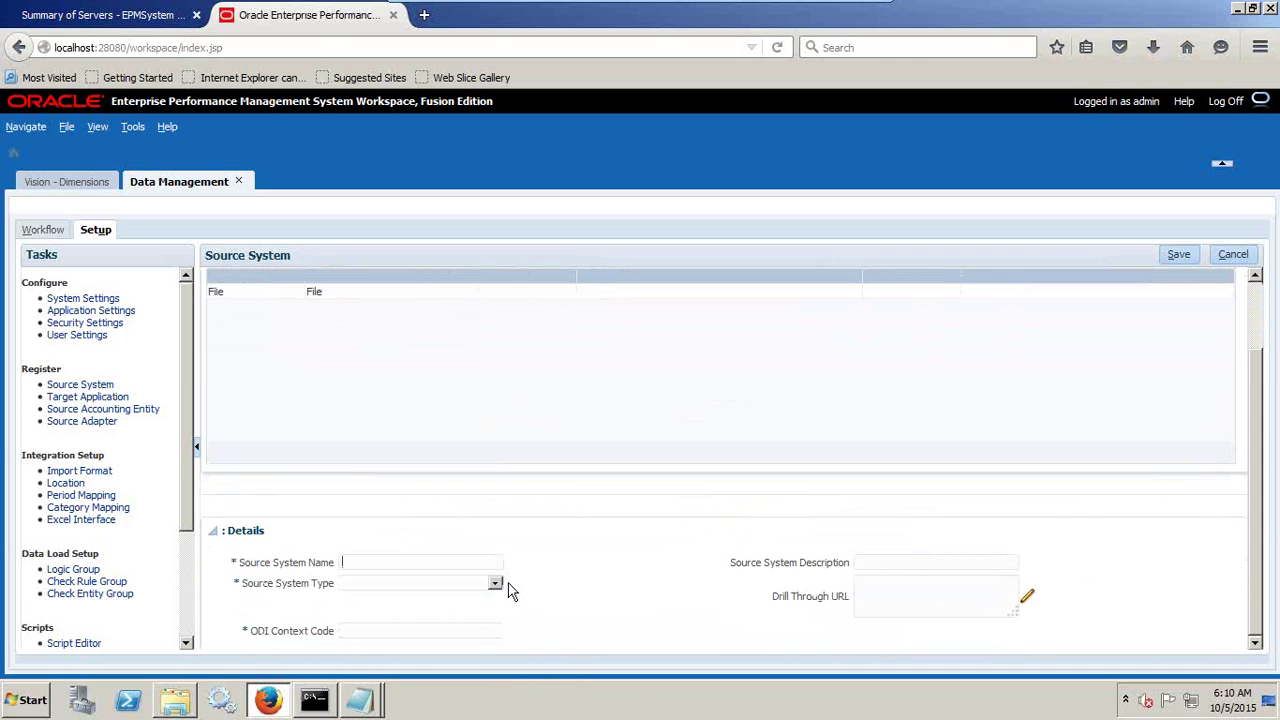
{"action": "left_click", "coordinate": [495, 584]}
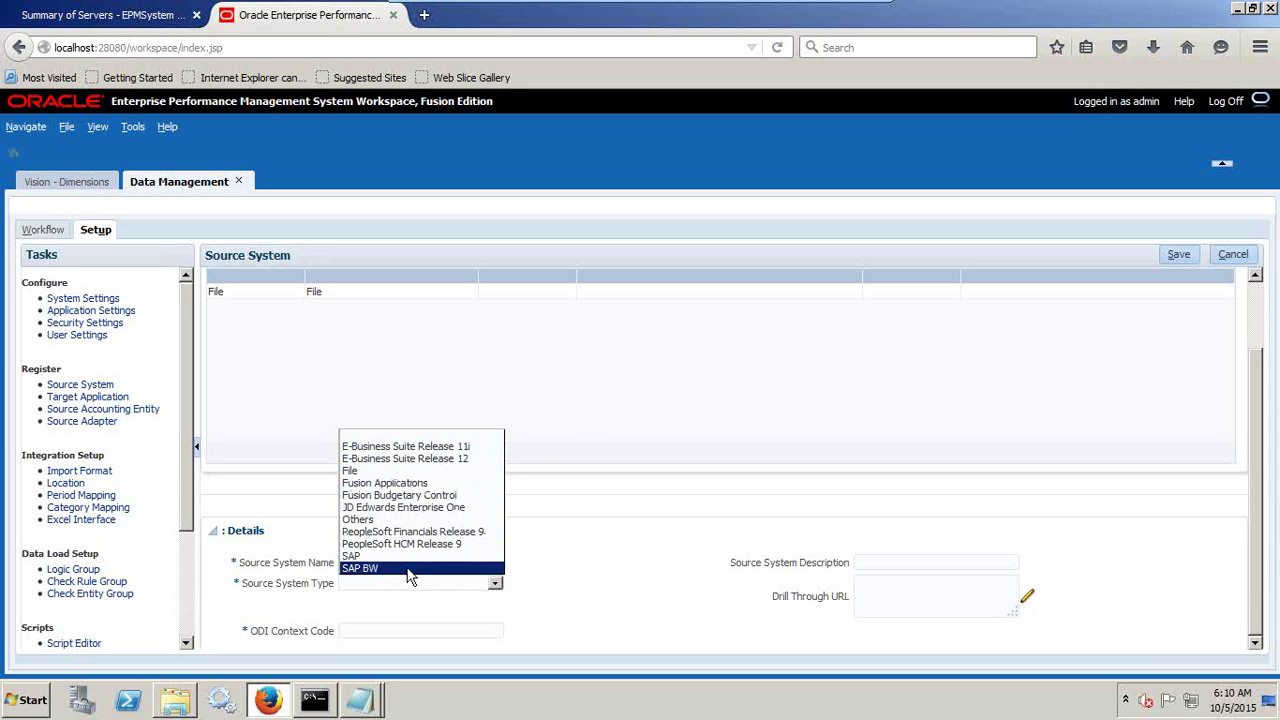
{"action": "left_click", "coordinate": [405, 471]}
{"action": "scroll", "coordinate": [597, 587], "scroll_direction": "down", "scroll_amount": 1}
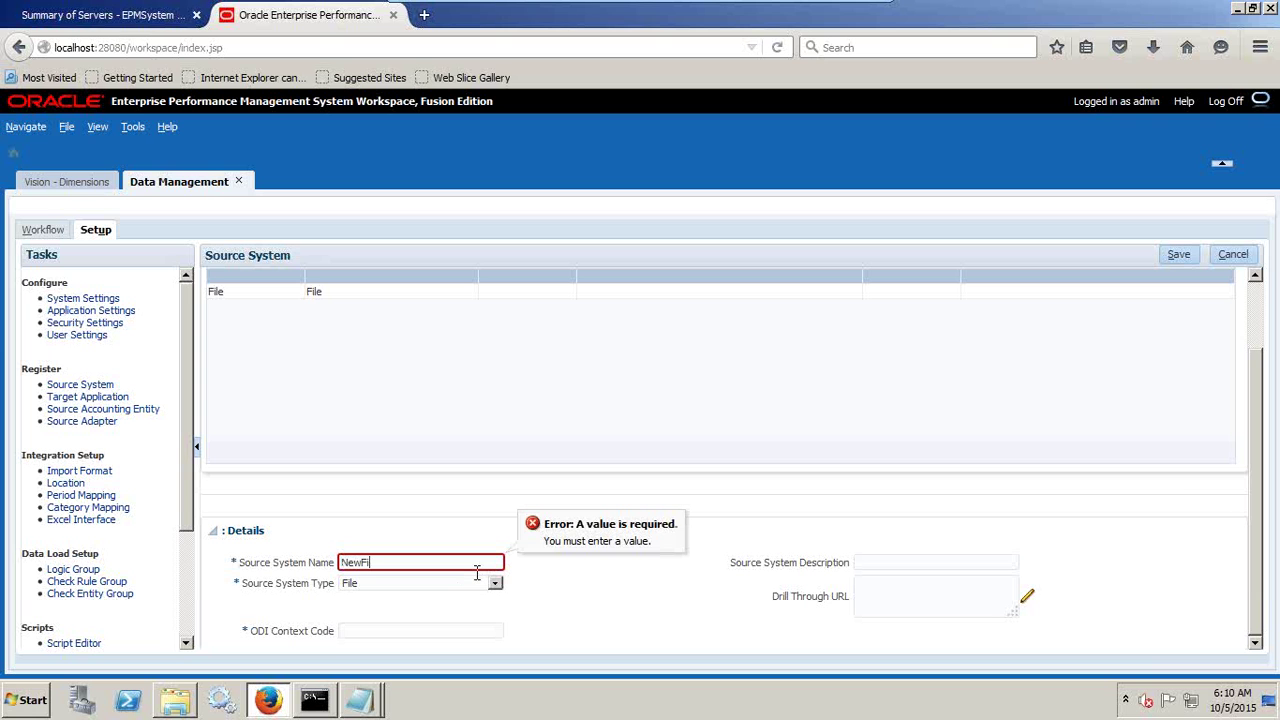
{"action": "left_click", "coordinate": [362, 632]}
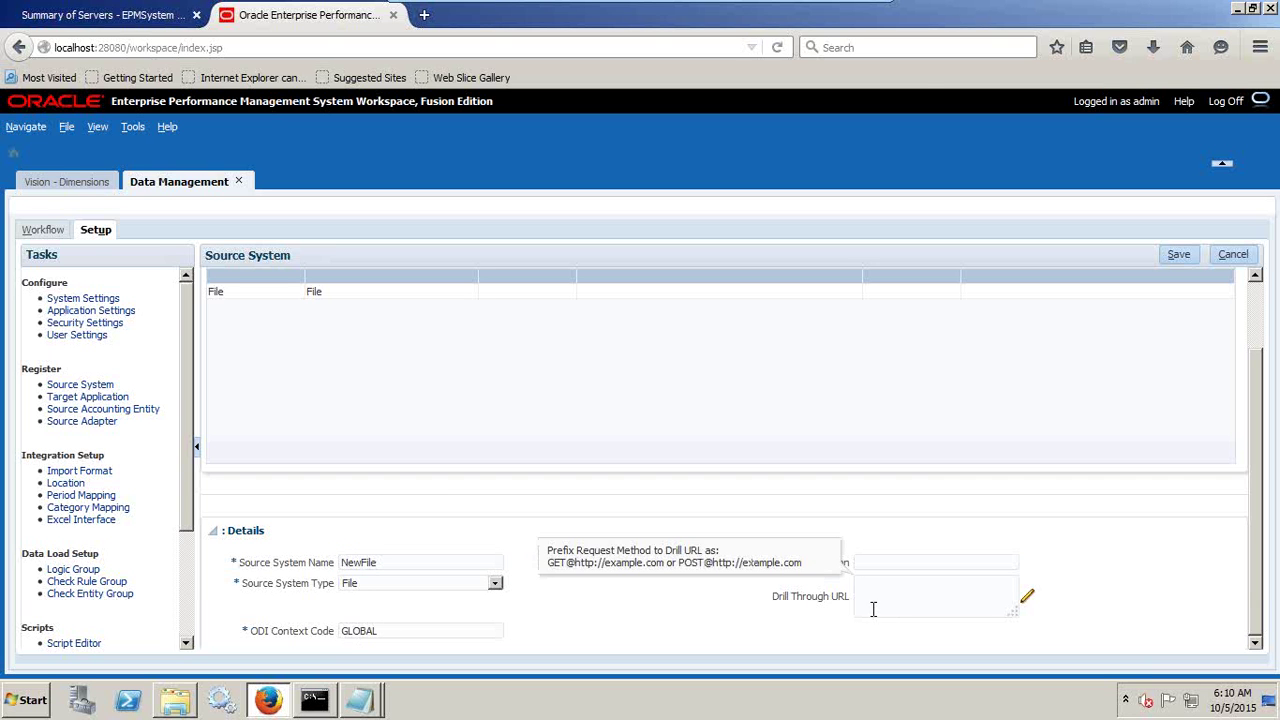
{"action": "scroll", "coordinate": [608, 591], "scroll_direction": "up", "scroll_amount": 2}
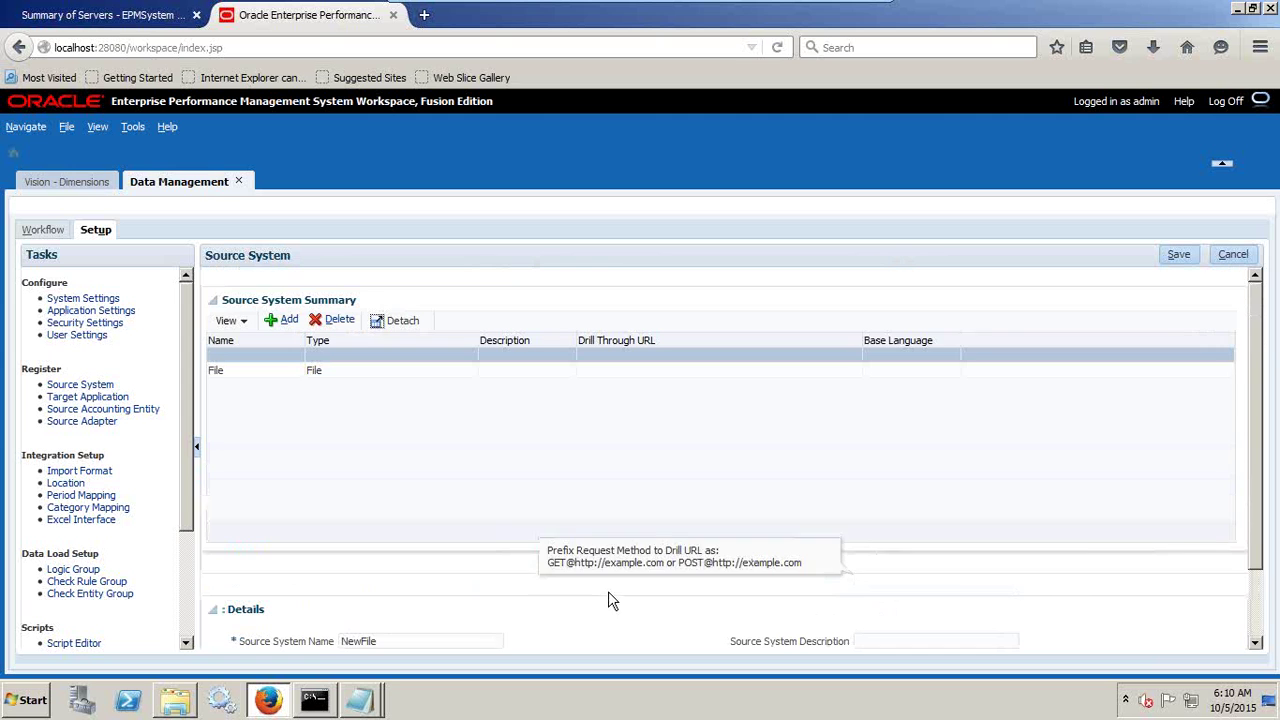
{"action": "left_click", "coordinate": [1248, 256]}
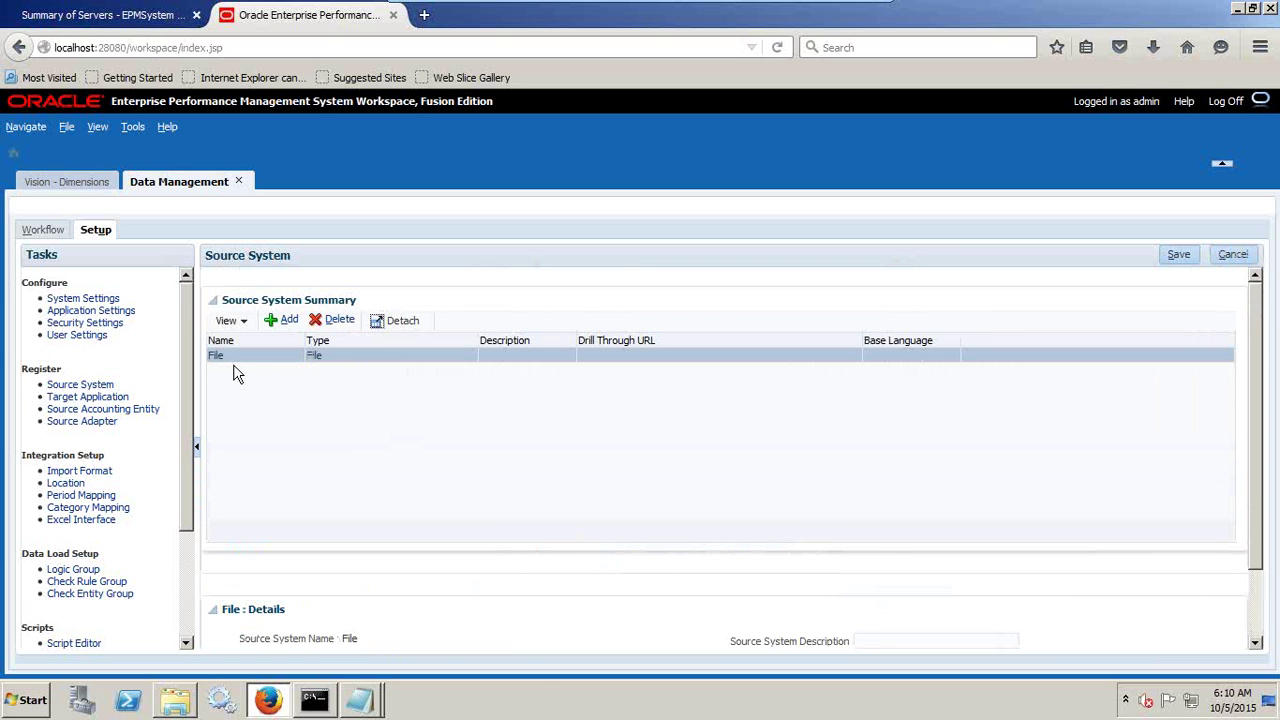
Add the Planning application Vision as a new target application
{"action": "left_click", "coordinate": [87, 397]}
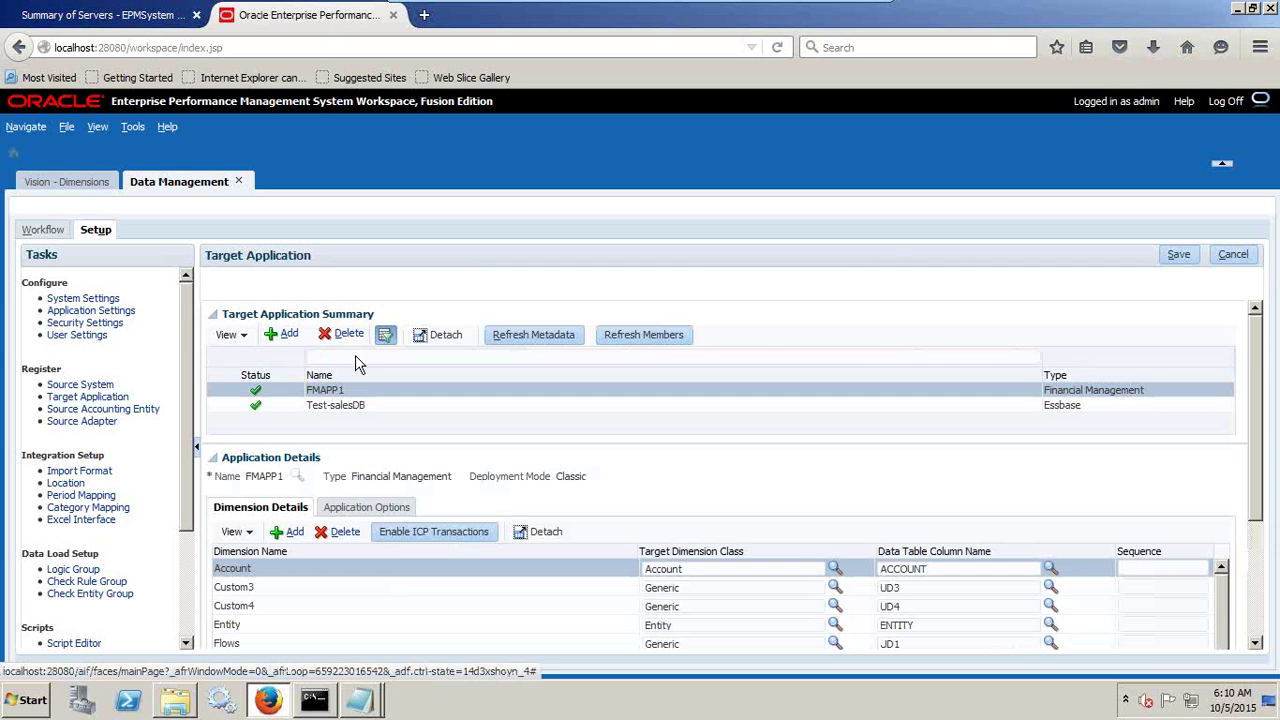
{"action": "left_click", "coordinate": [283, 334]}
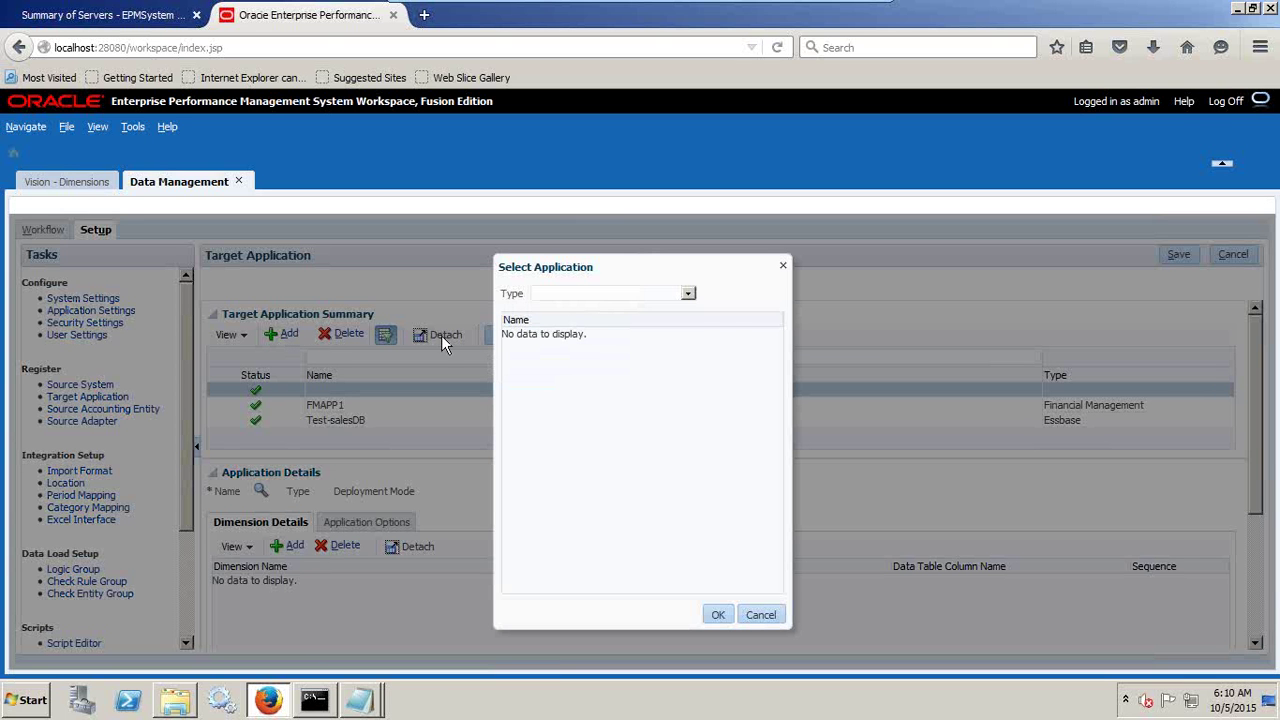
{"action": "left_click", "coordinate": [643, 295]}
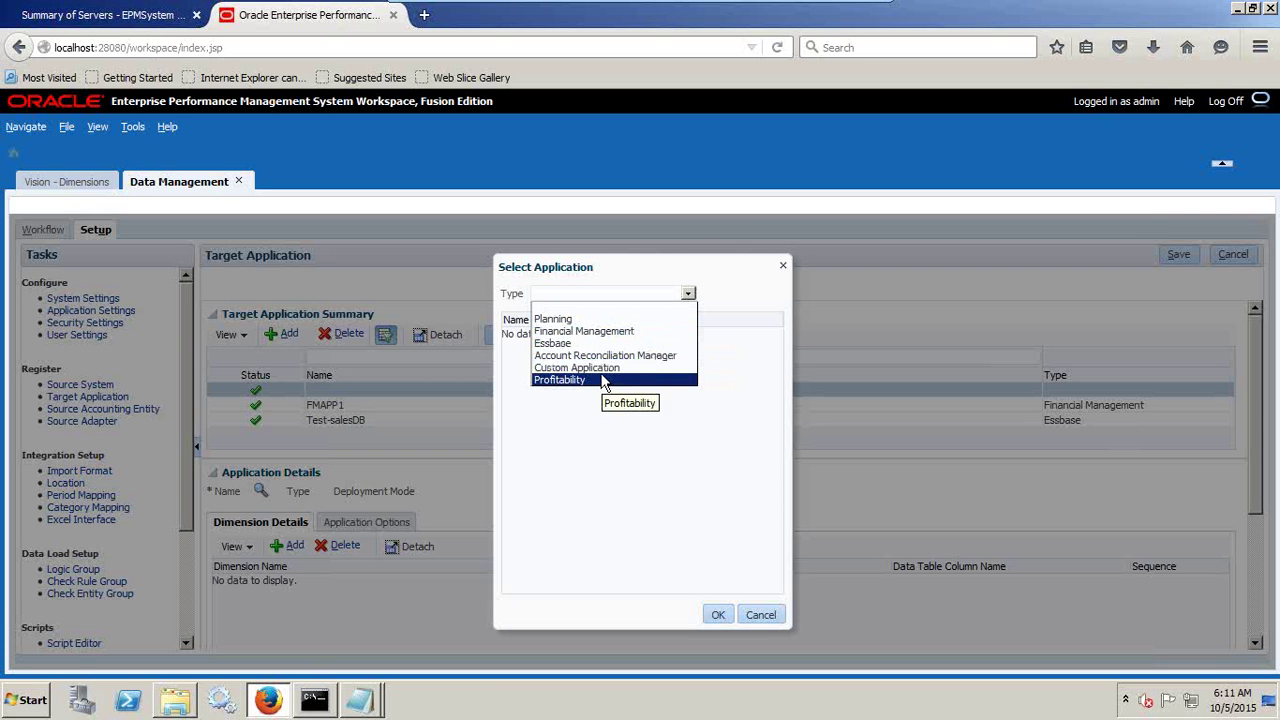
{"action": "left_click", "coordinate": [610, 320]}
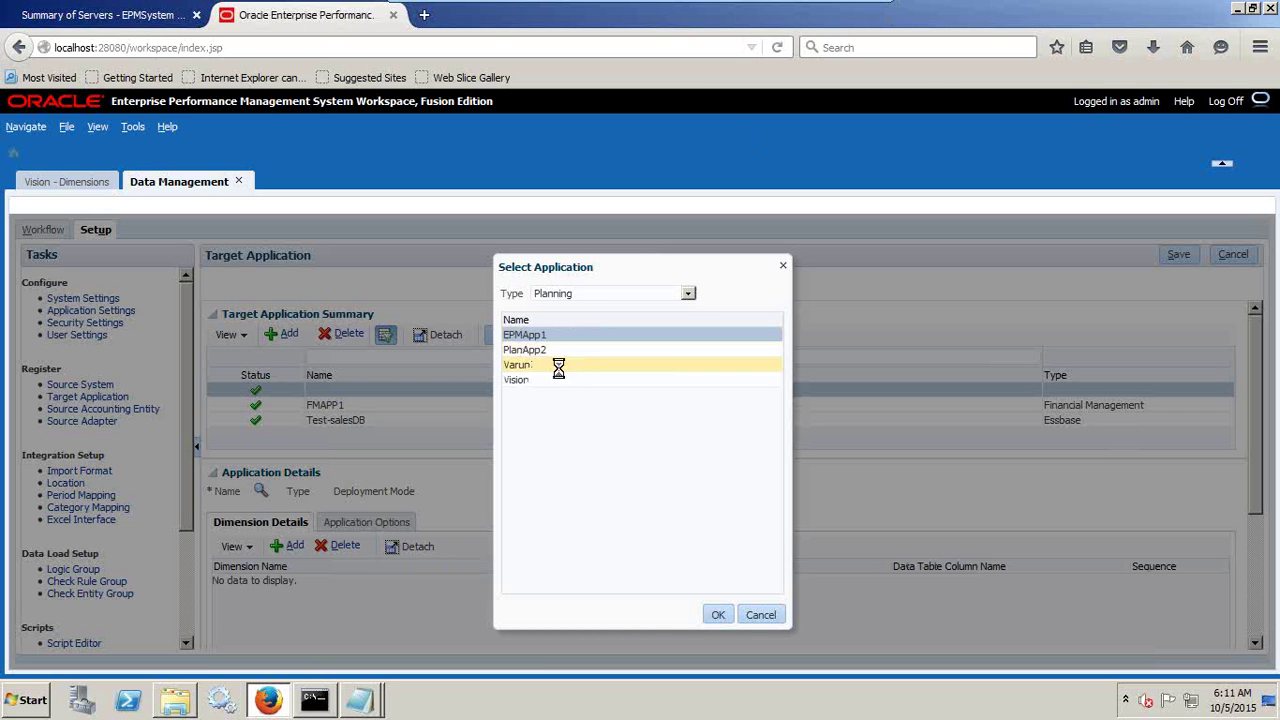
{"action": "left_click", "coordinate": [561, 366]}
{"action": "left_click", "coordinate": [557, 382]}
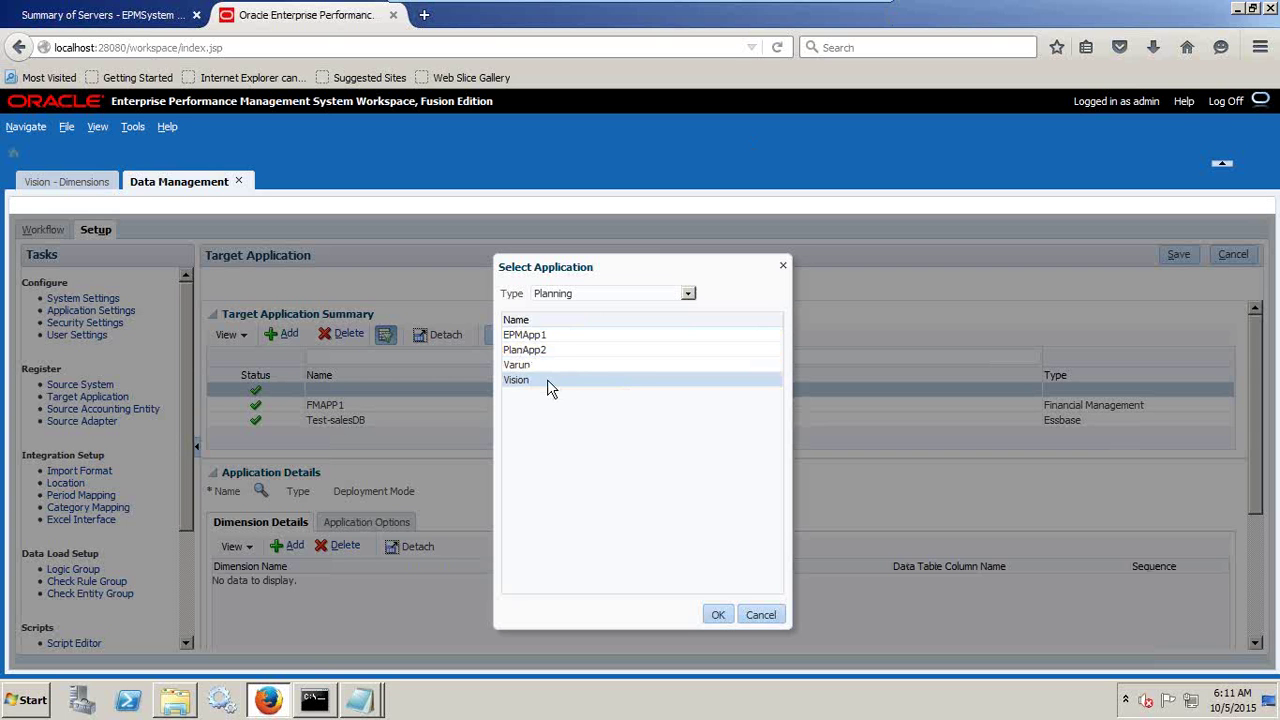
{"action": "left_click", "coordinate": [718, 614]}
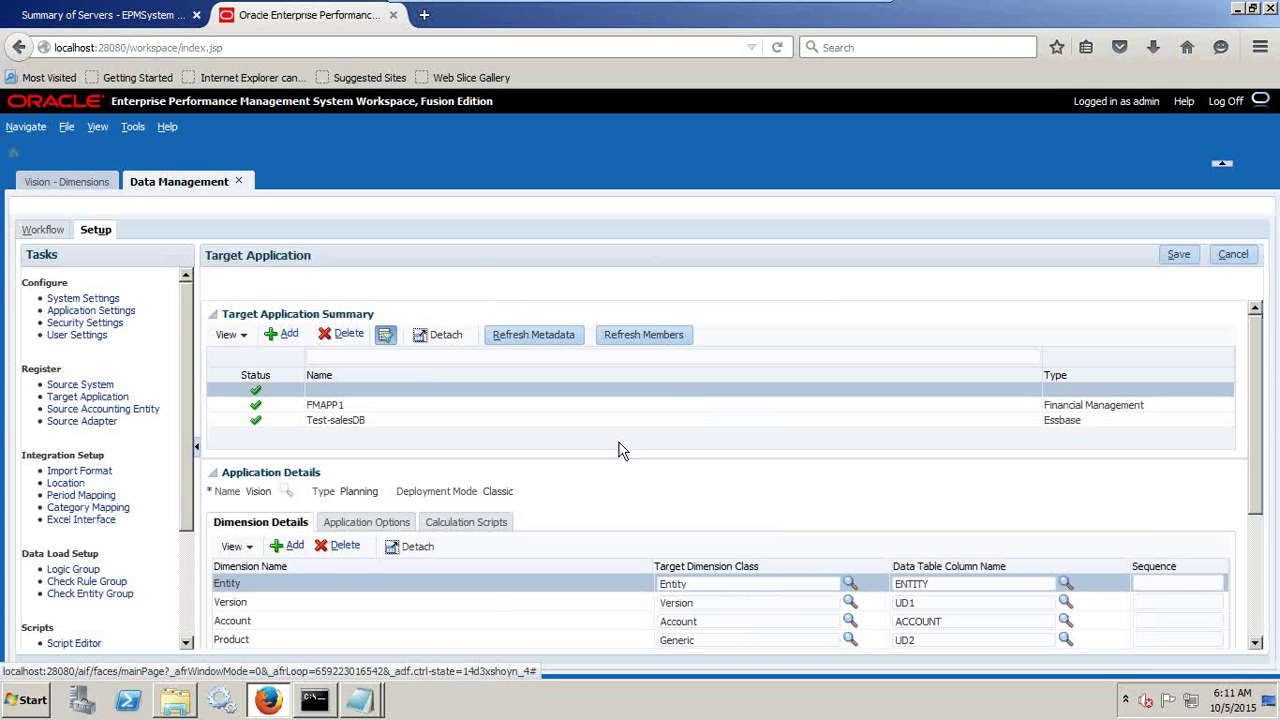
Add a Department dimension to the Vision target application with class Generic and data table column UD3, and save the application
{"action": "scroll", "coordinate": [616, 462], "scroll_direction": "down", "scroll_amount": 3}
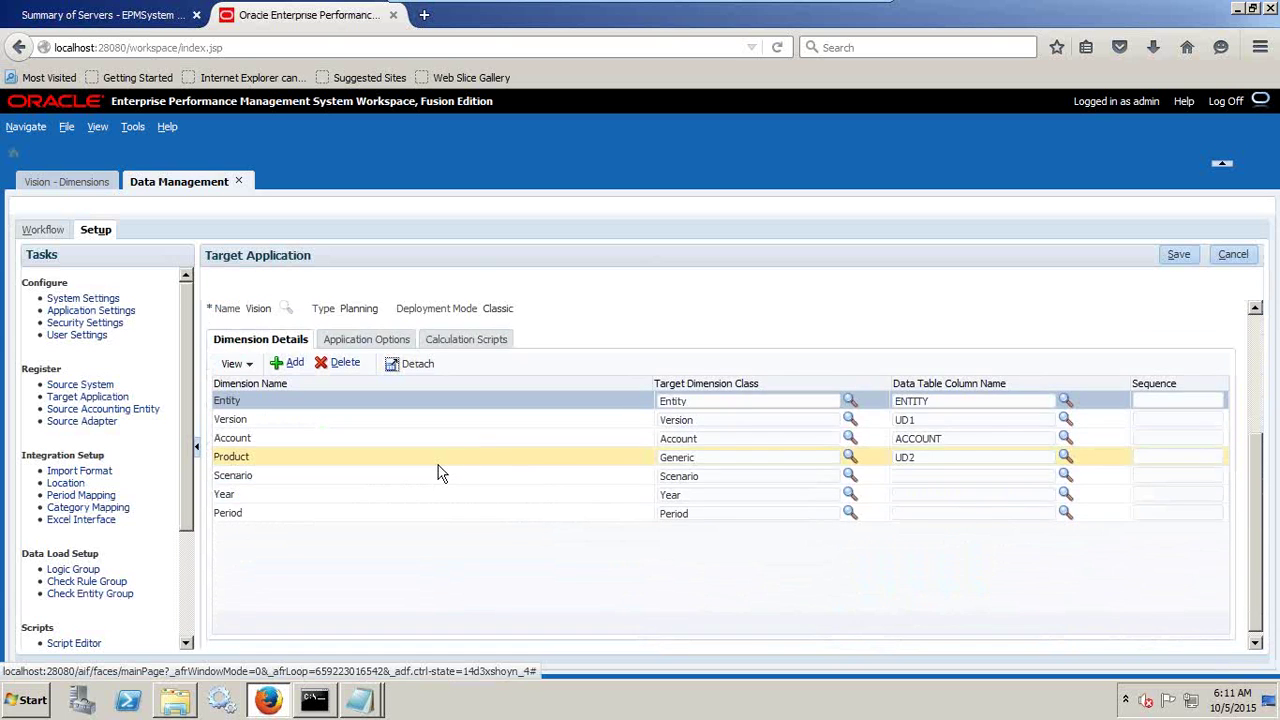
{"action": "scroll", "coordinate": [443, 472], "scroll_direction": "up", "scroll_amount": 3}
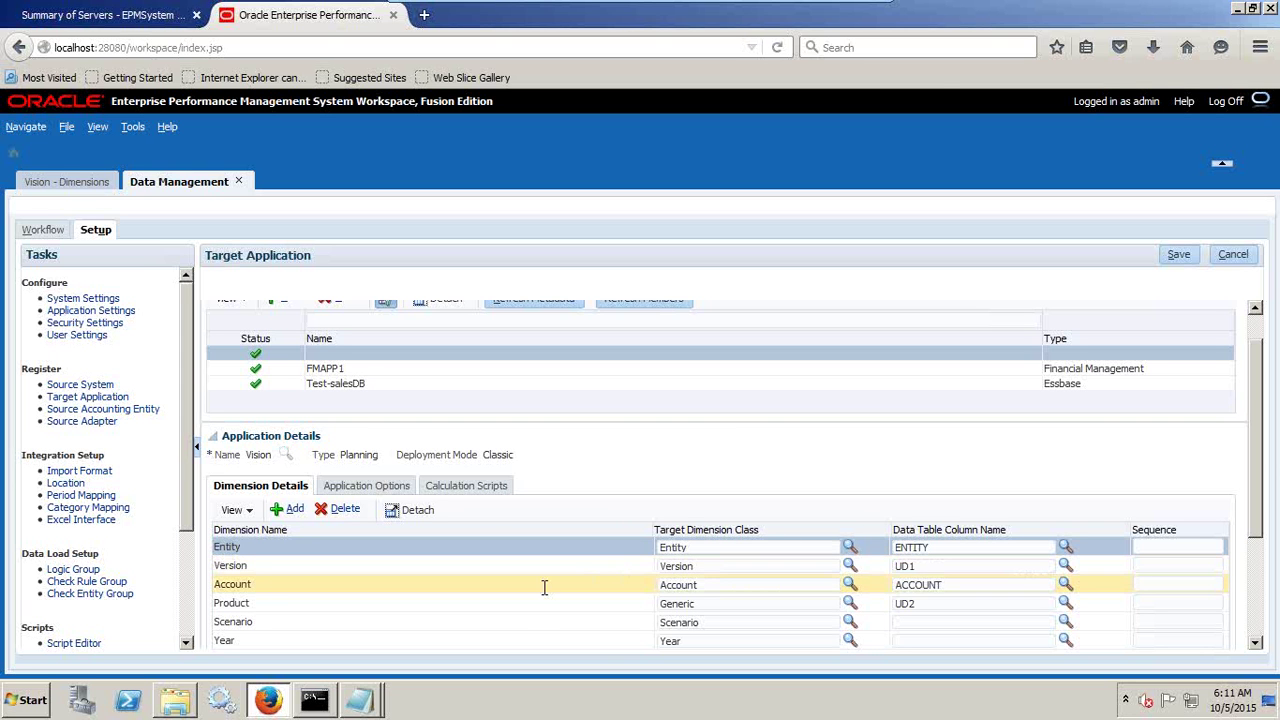
{"action": "scroll", "coordinate": [537, 600], "scroll_direction": "down", "scroll_amount": 1}
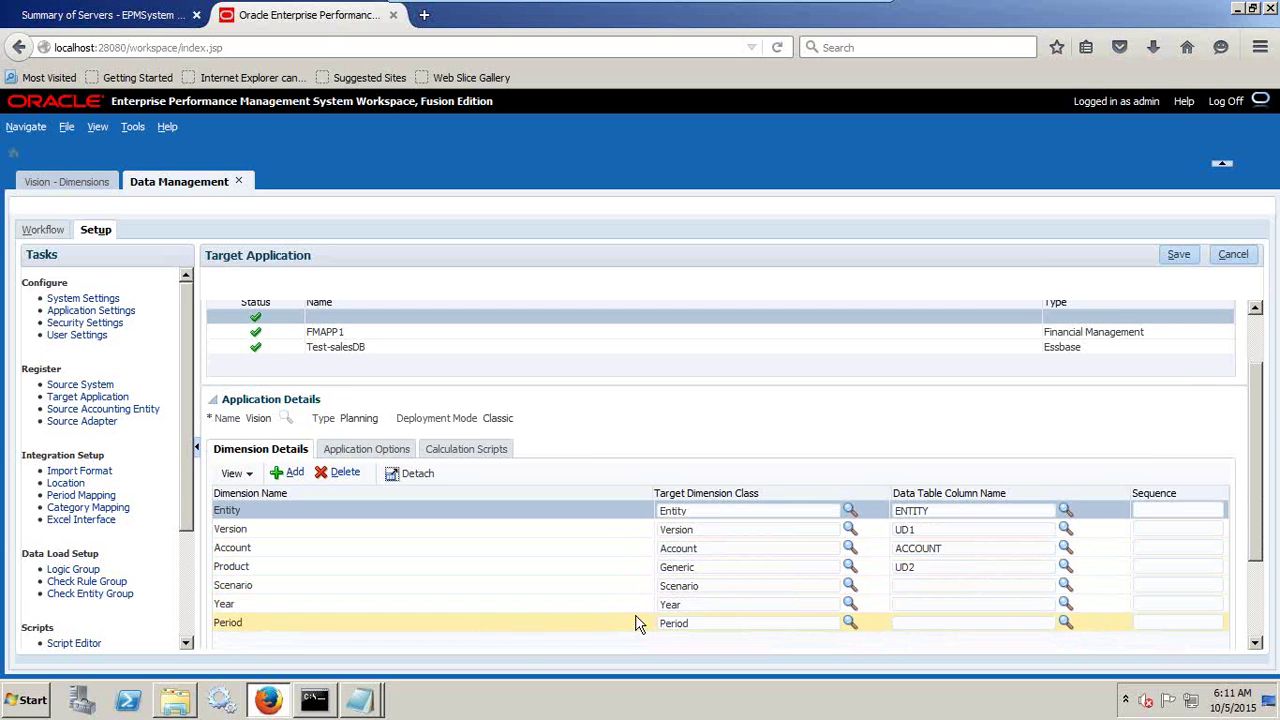
{"action": "scroll", "coordinate": [686, 623], "scroll_direction": "down", "scroll_amount": 2}
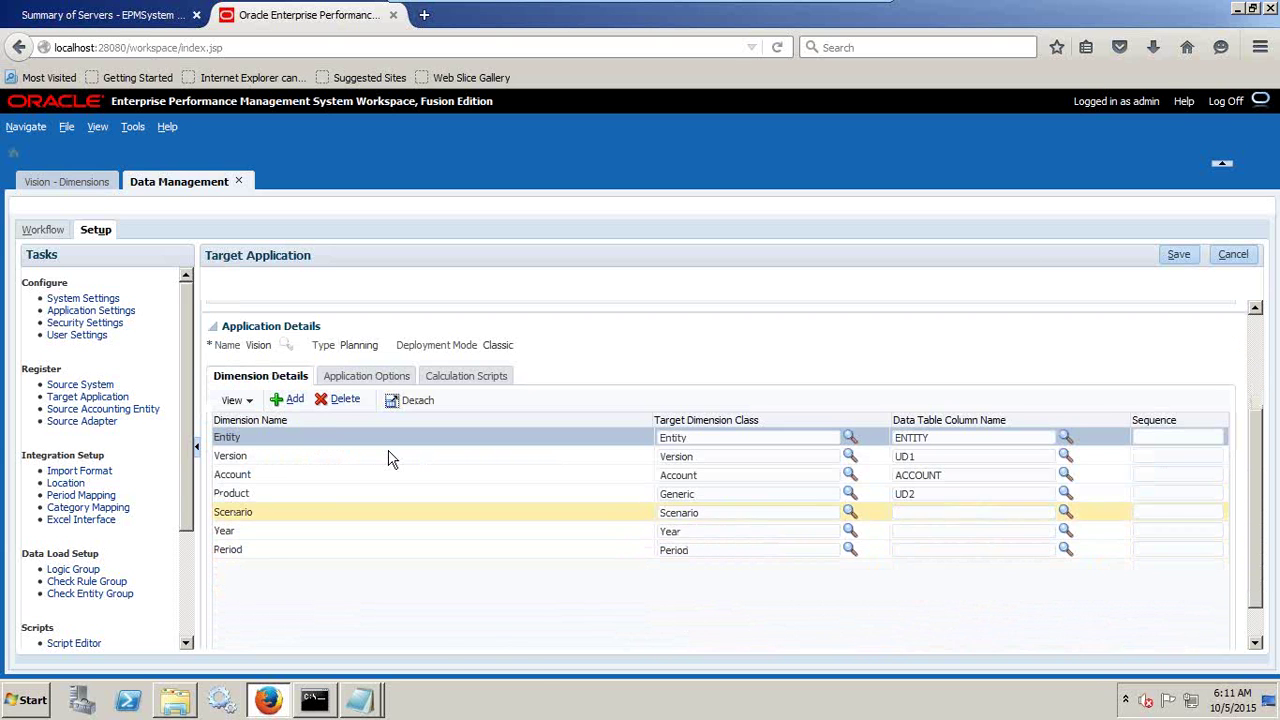
{"action": "left_click", "coordinate": [292, 400]}
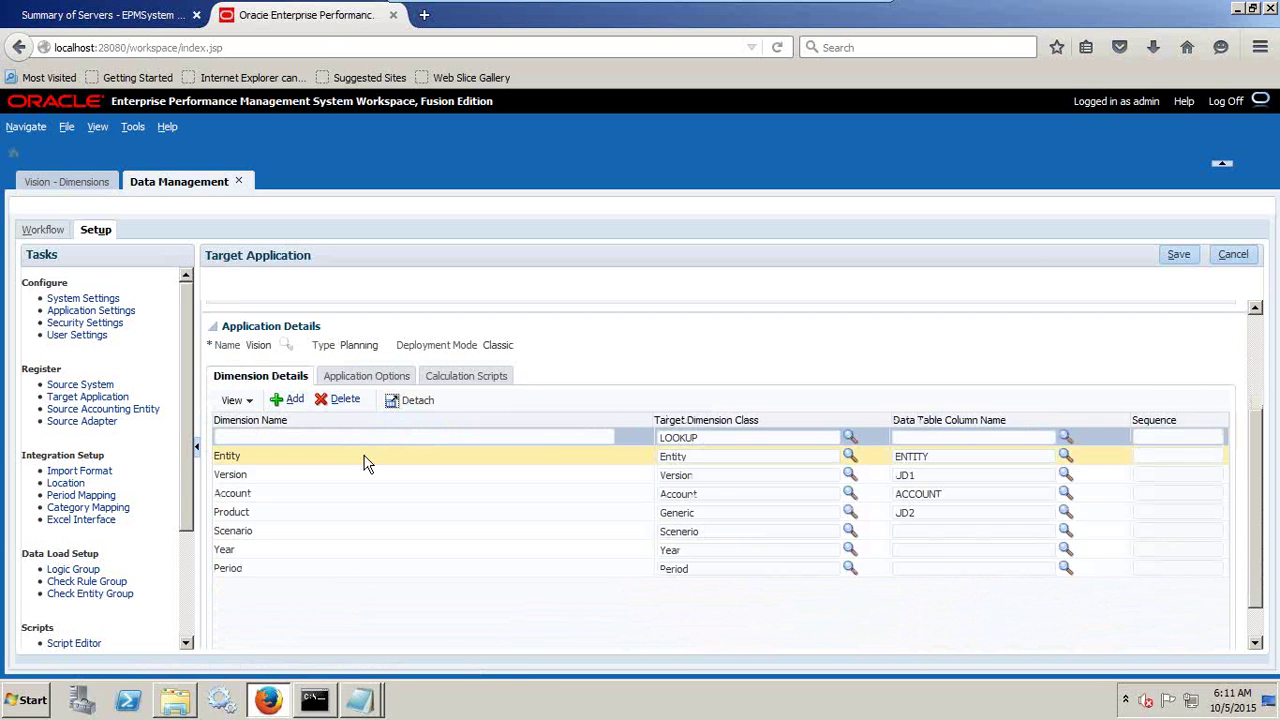
{"action": "left_click", "coordinate": [297, 441]}
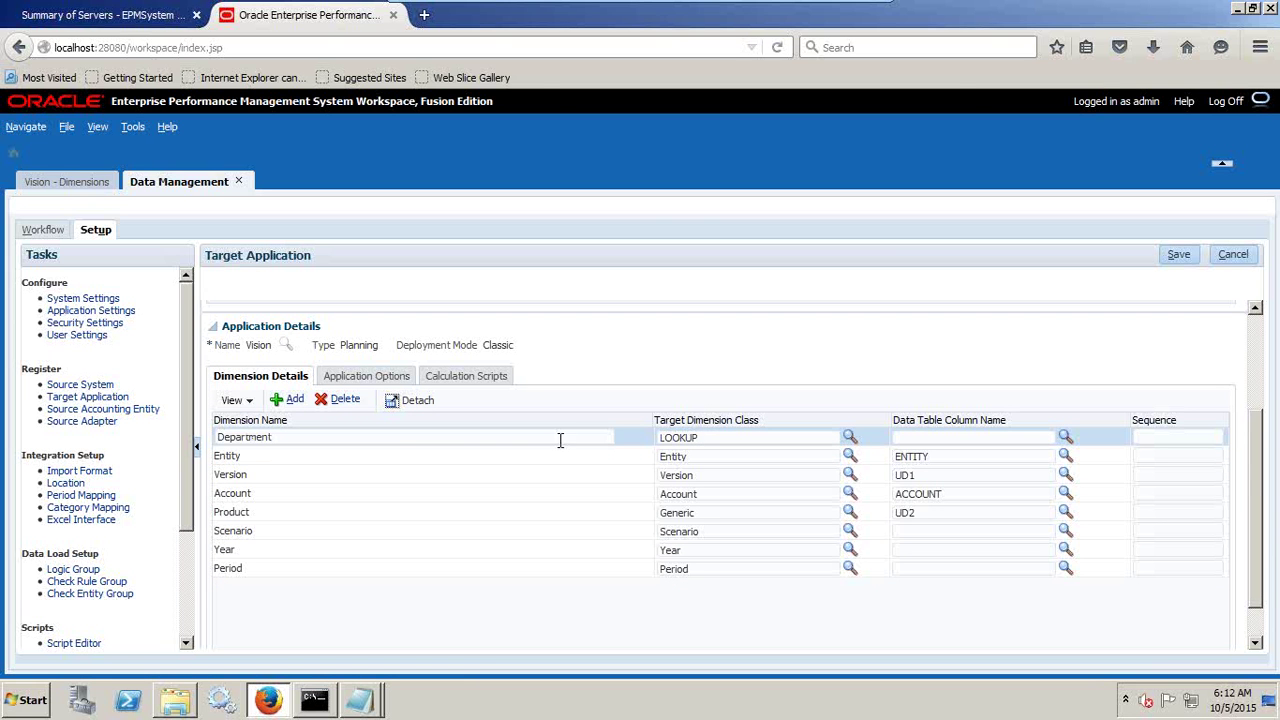
{"action": "left_click", "coordinate": [849, 438]}
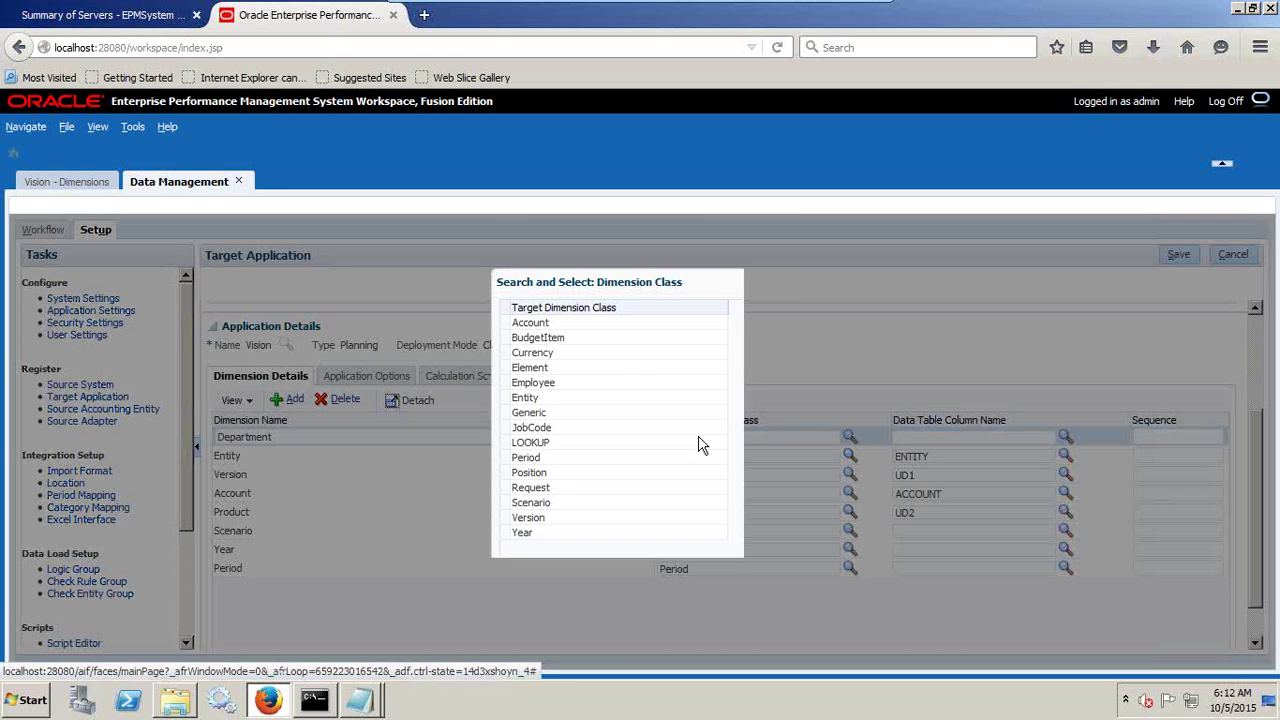
{"action": "left_click", "coordinate": [560, 413]}
{"action": "left_click", "coordinate": [716, 601]}
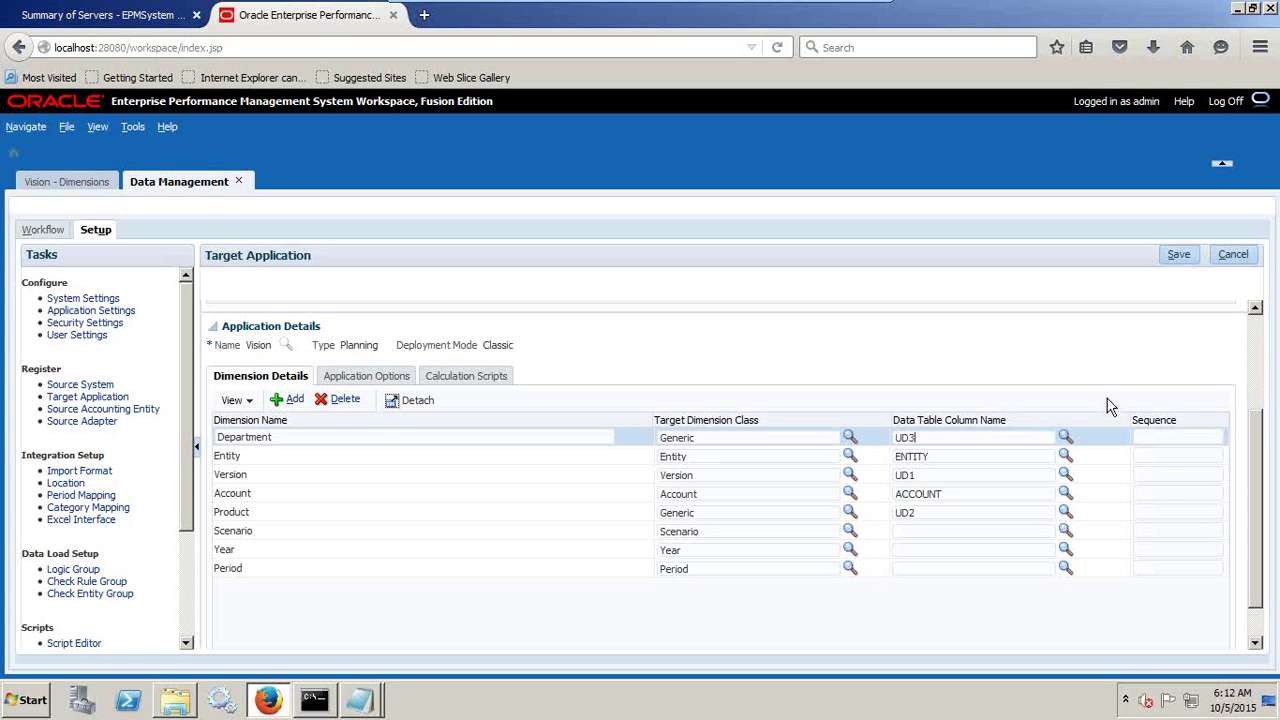
{"action": "left_click", "coordinate": [1178, 257]}
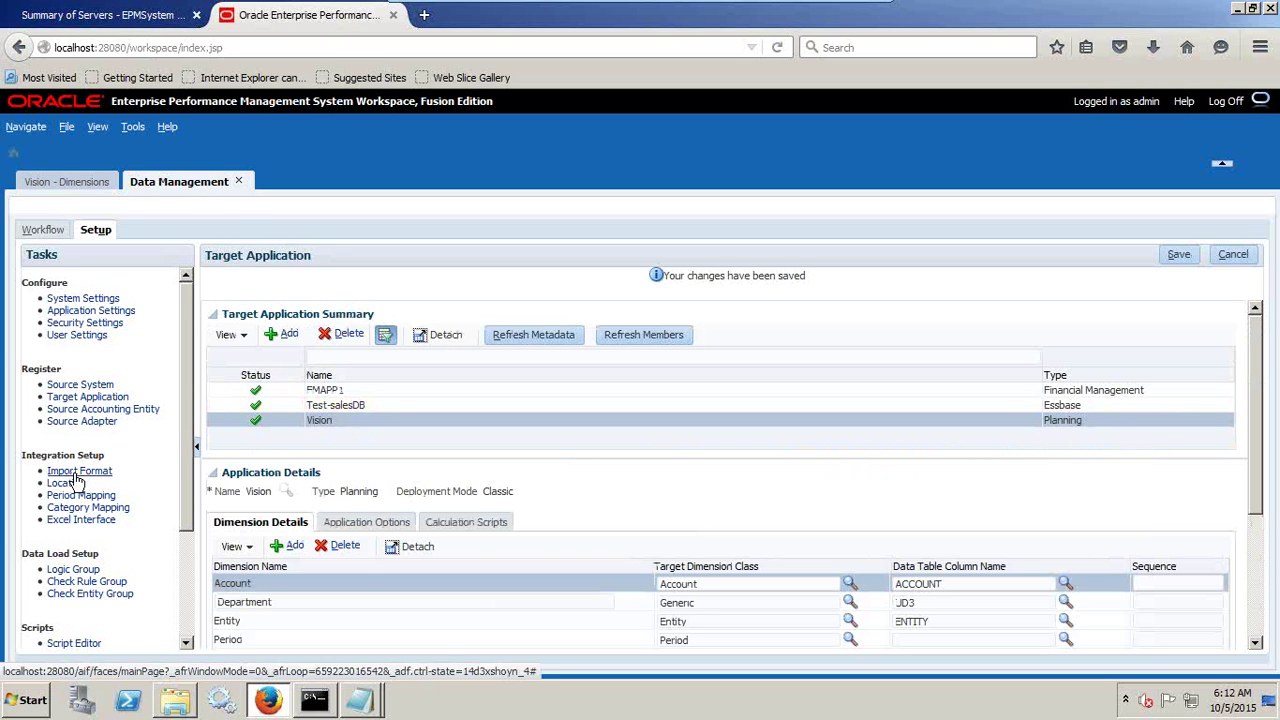
In Application Settings, set the Vision target application's root folder to C:\DS\vision_app and save
{"action": "left_click", "coordinate": [128, 311]}
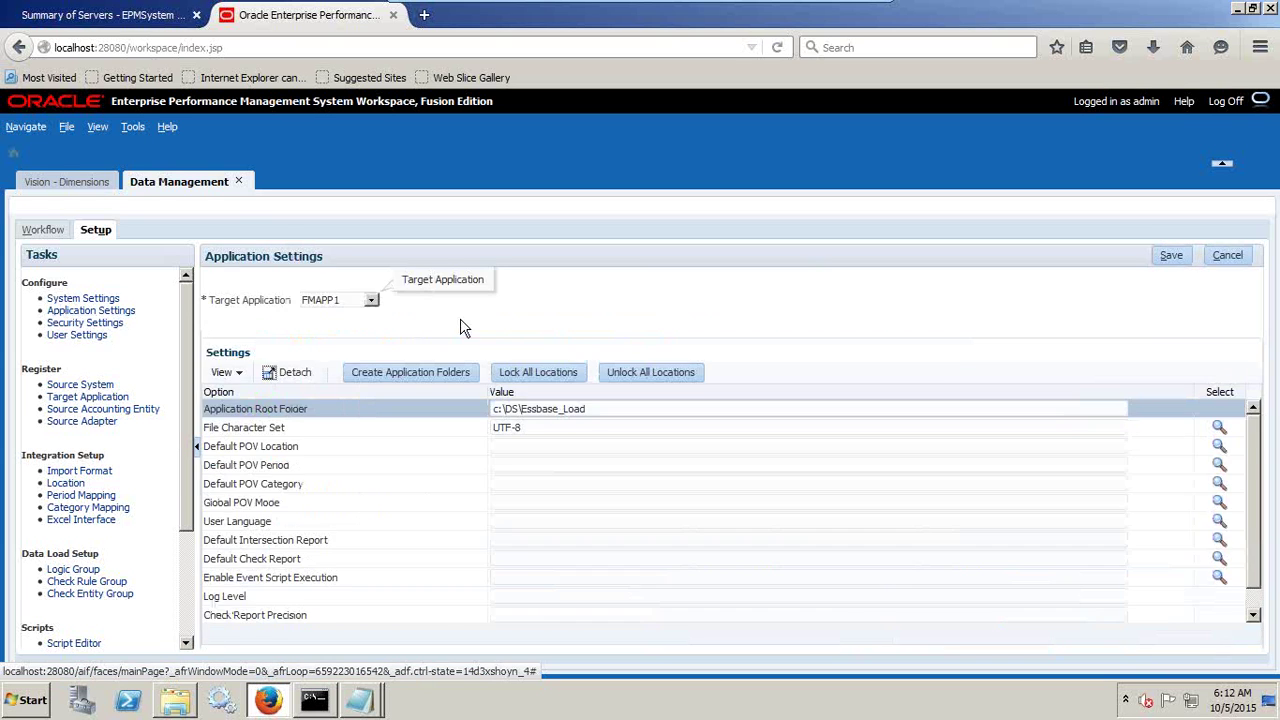
{"action": "left_click", "coordinate": [371, 300]}
{"action": "left_click", "coordinate": [334, 338]}
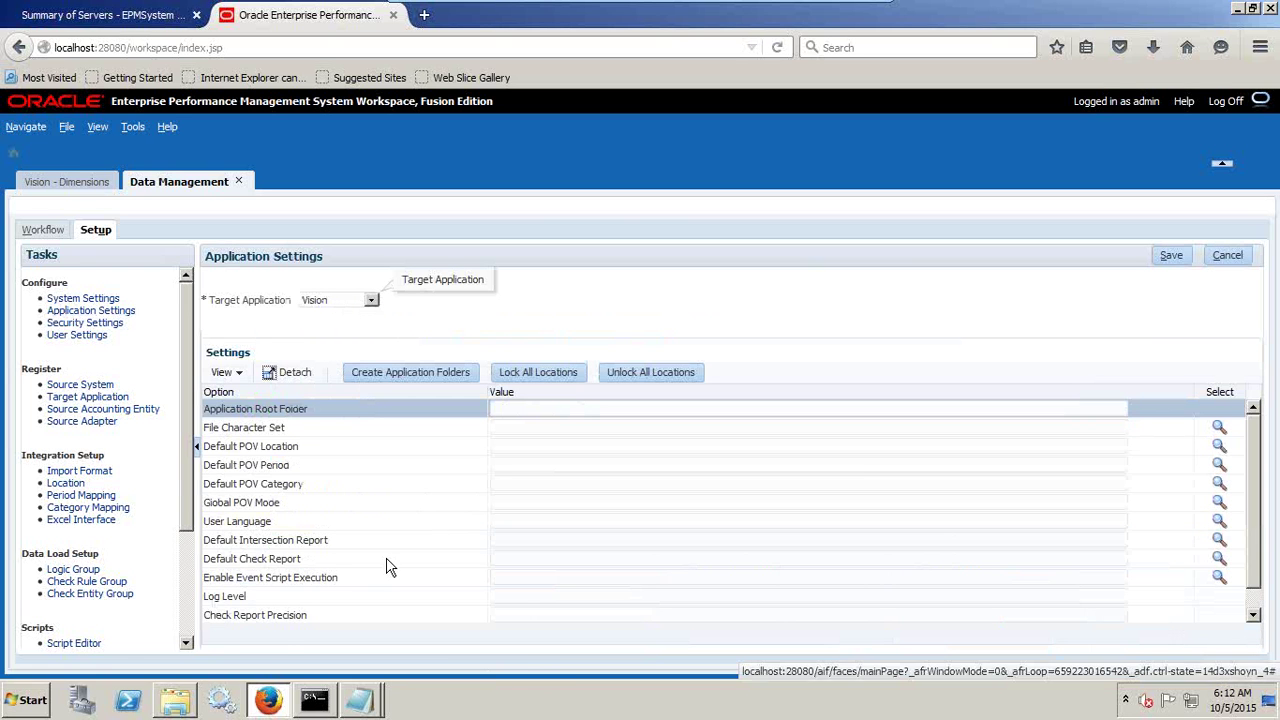
{"action": "left_click", "coordinate": [195, 690]}
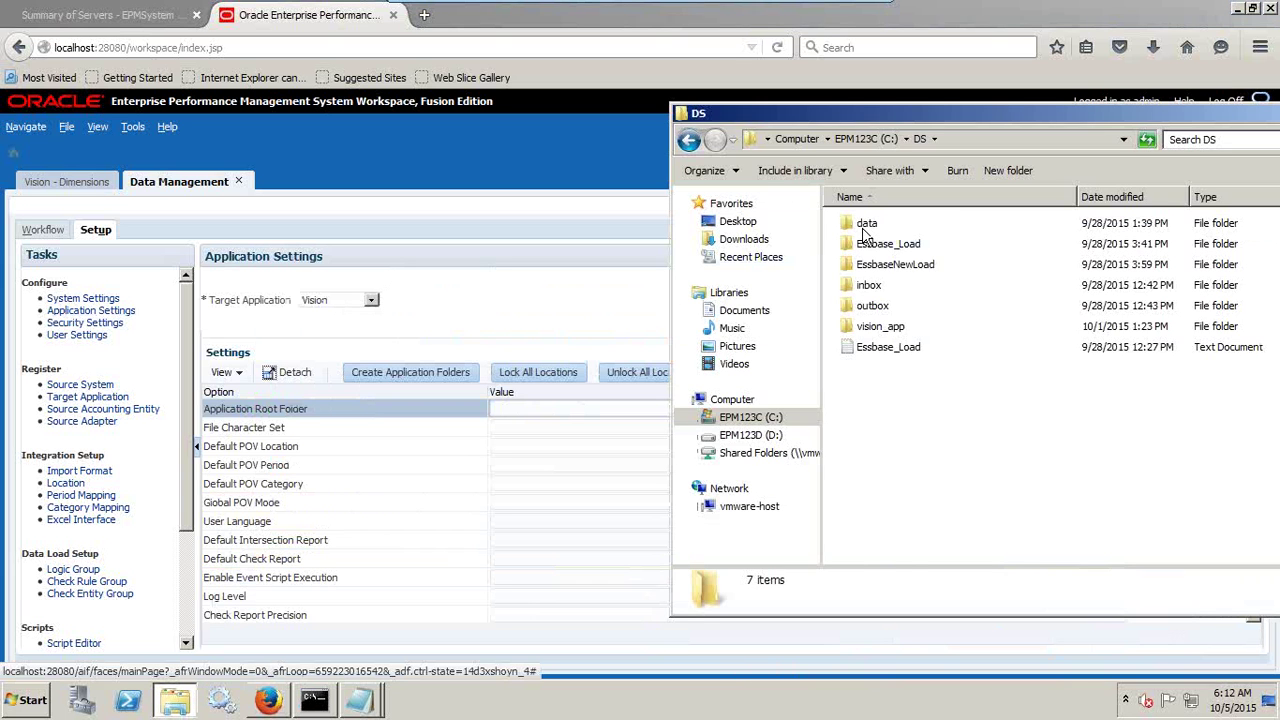
{"action": "left_click", "coordinate": [886, 328]}
{"action": "double_click", "coordinate": [886, 330]}
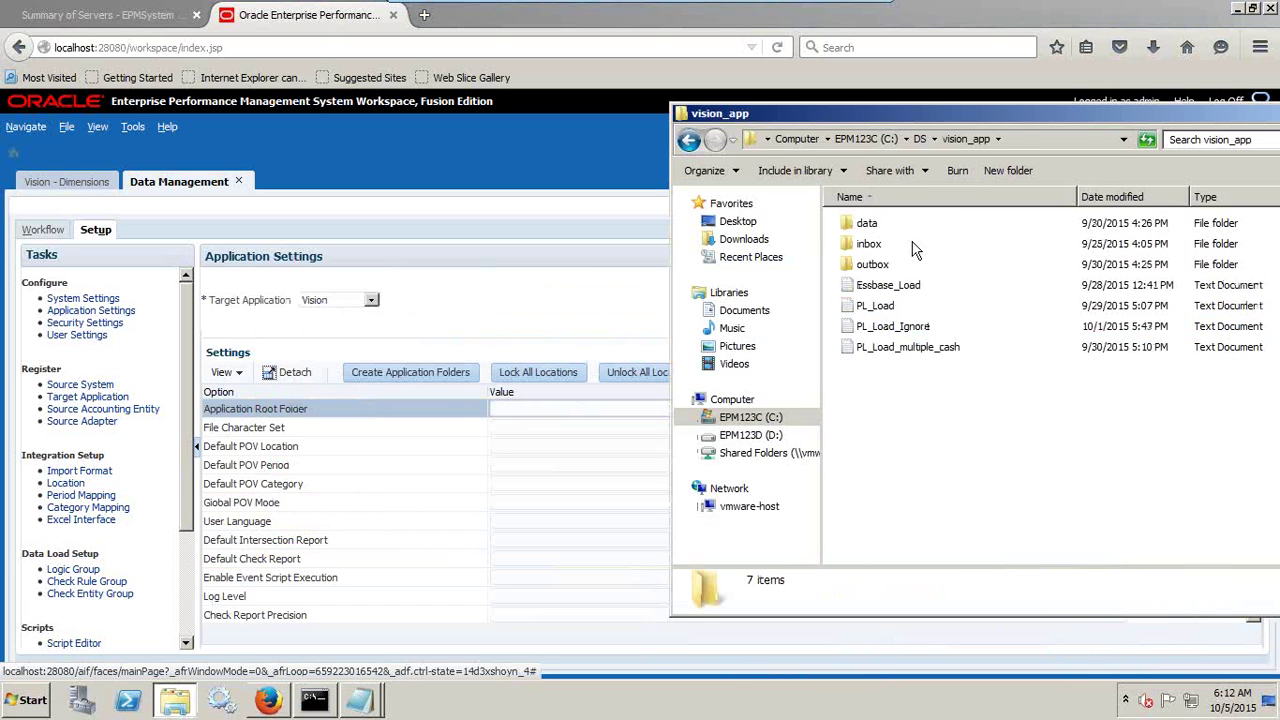
{"action": "left_click", "coordinate": [1024, 140]}
{"action": "key", "text": "ctrl+c"}
{"action": "left_click", "coordinate": [580, 407]}
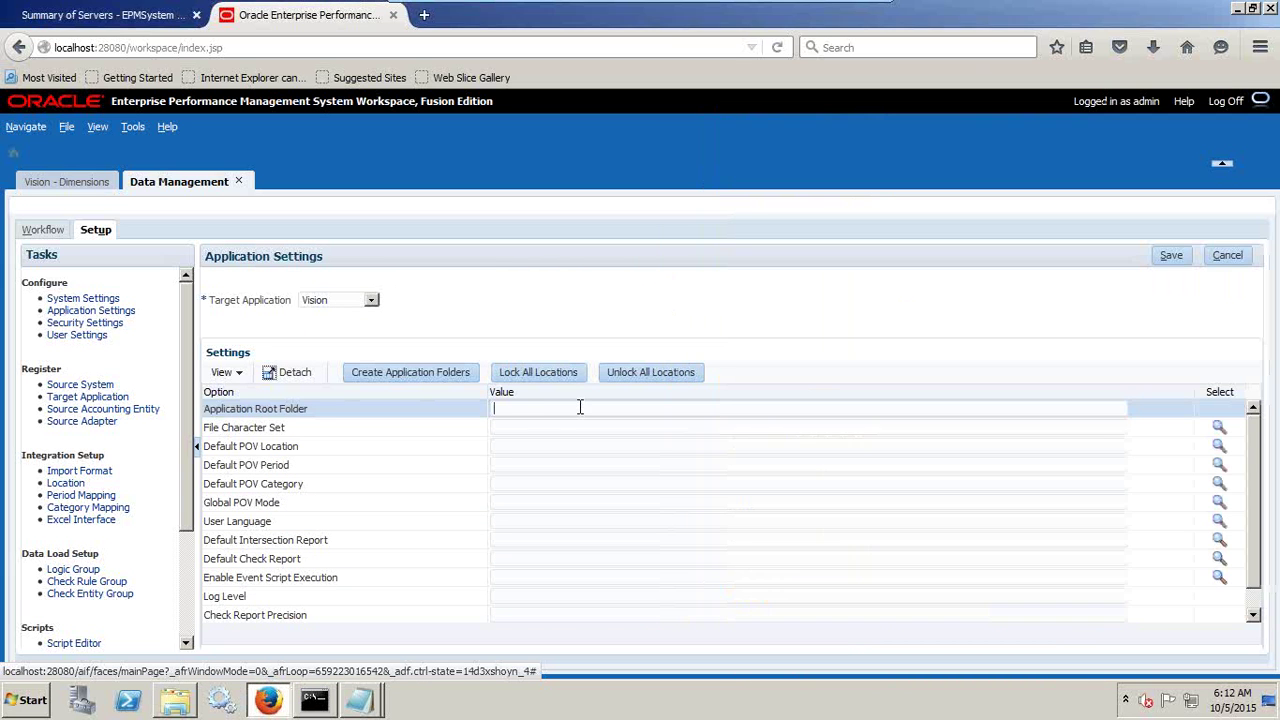
{"action": "key", "text": "ctrl+v"}
{"action": "left_click", "coordinate": [836, 349]}
{"action": "left_click", "coordinate": [1160, 258]}
Examine the data, inbox and outbox folders inside the vision_app folder, and return to Data Management
{"action": "key", "text": "alt+Tab"}
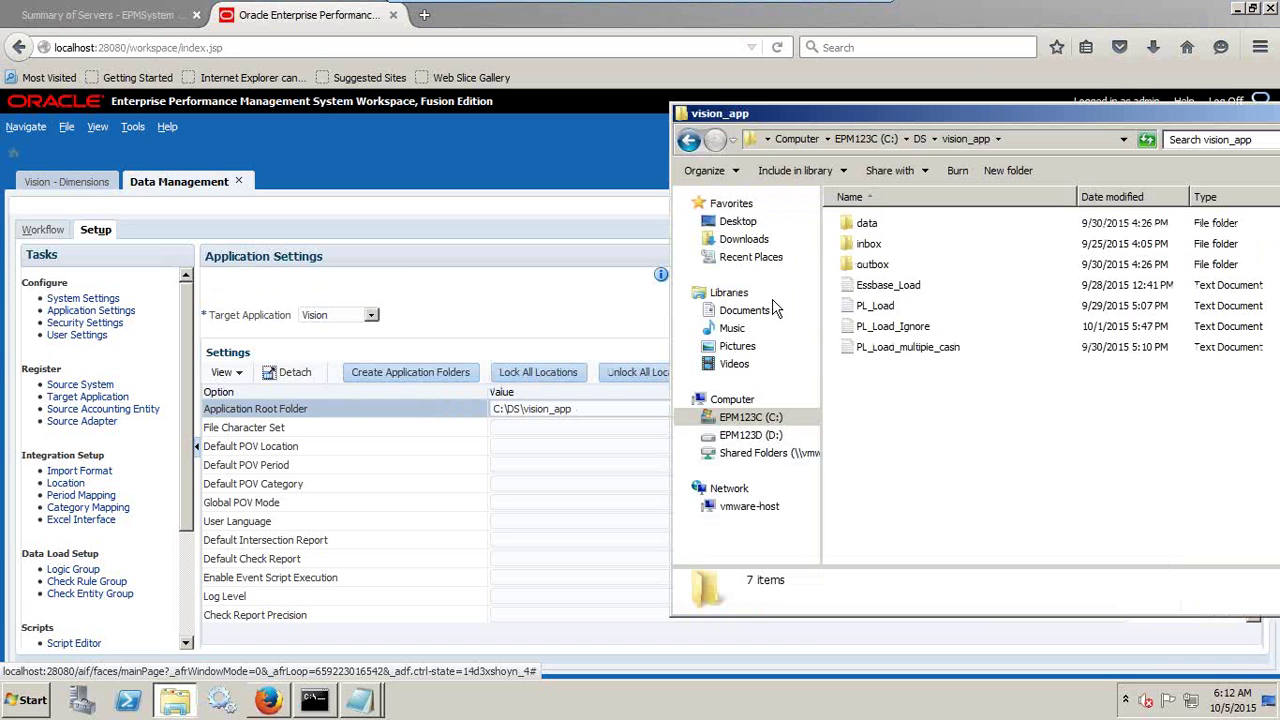
{"action": "left_click", "coordinate": [876, 228]}
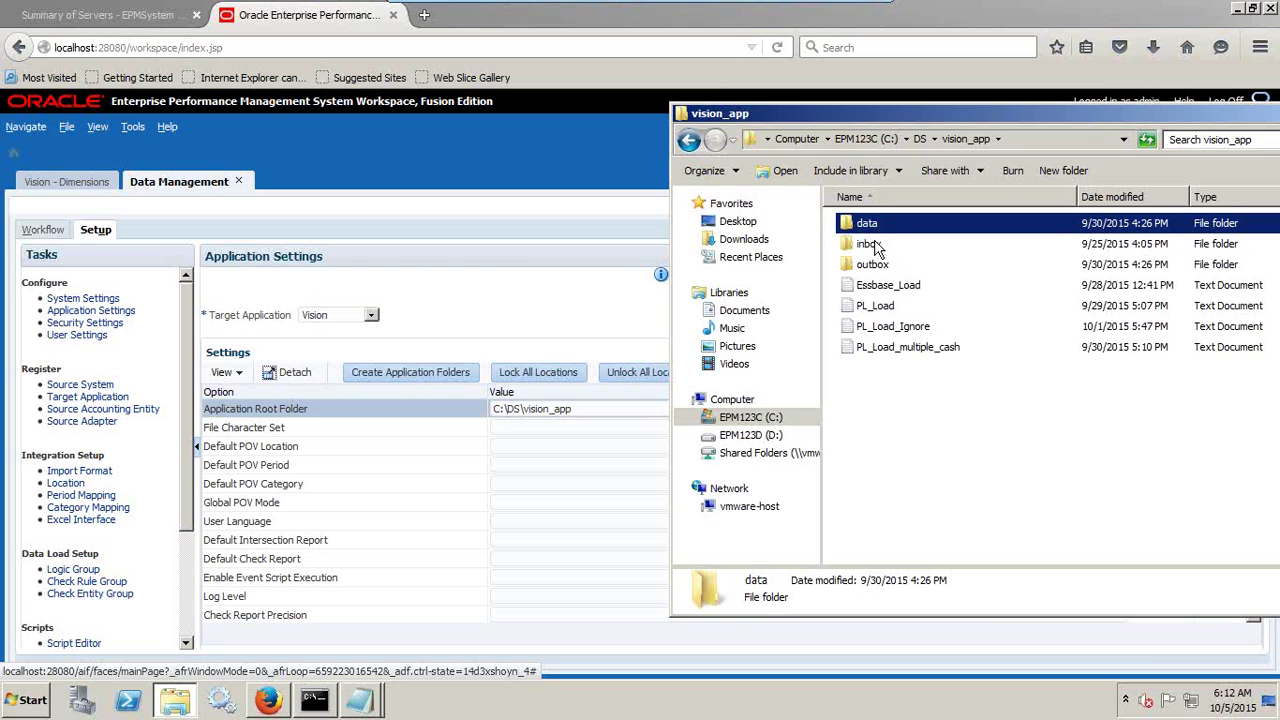
{"action": "left_click", "coordinate": [874, 244]}
{"action": "left_click", "coordinate": [880, 228]}
{"action": "left_click", "coordinate": [870, 244]}
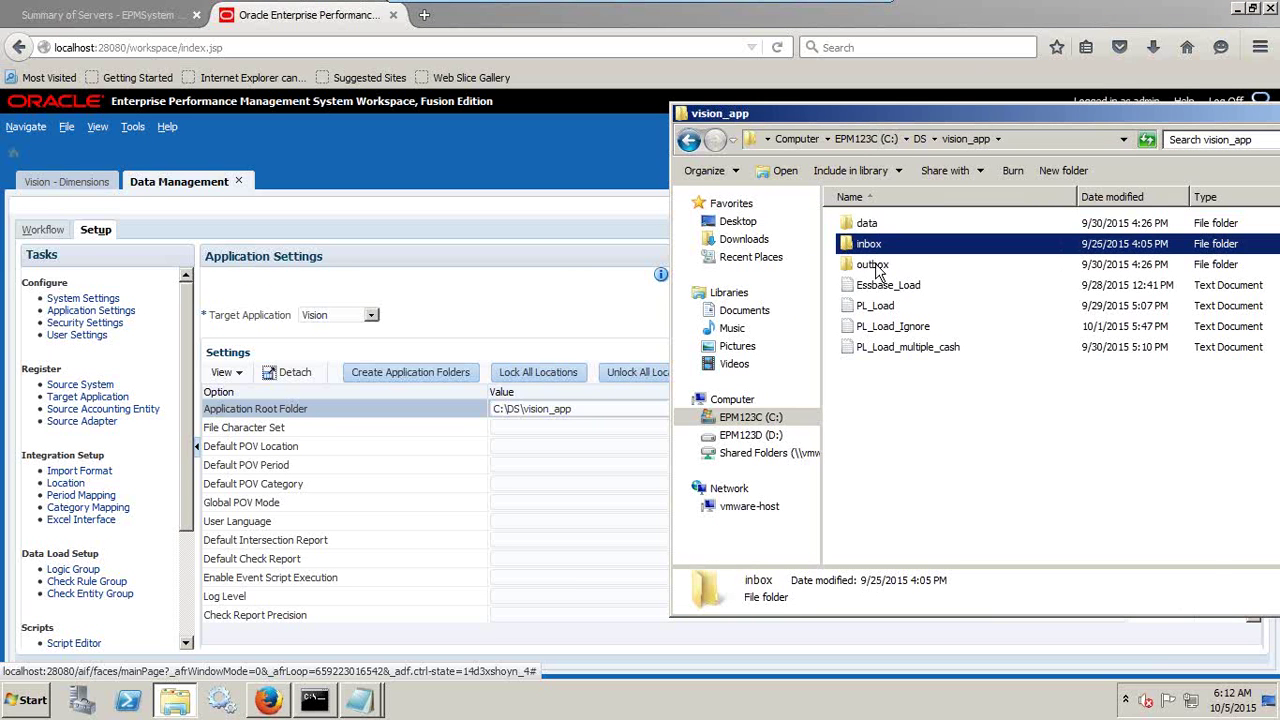
{"action": "left_click", "coordinate": [872, 264]}
{"action": "left_click", "coordinate": [617, 280]}
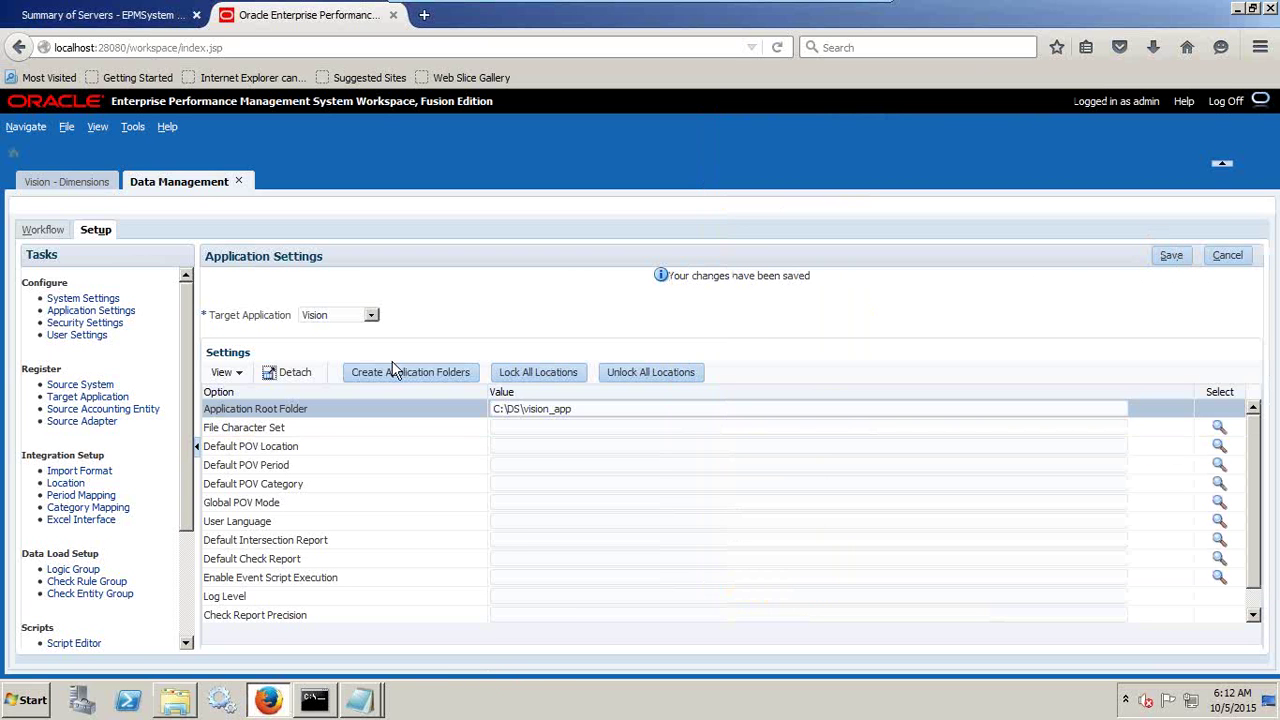
Add a new import format in the Integration Setup and name it Vision_Load
{"action": "left_click", "coordinate": [90, 473]}
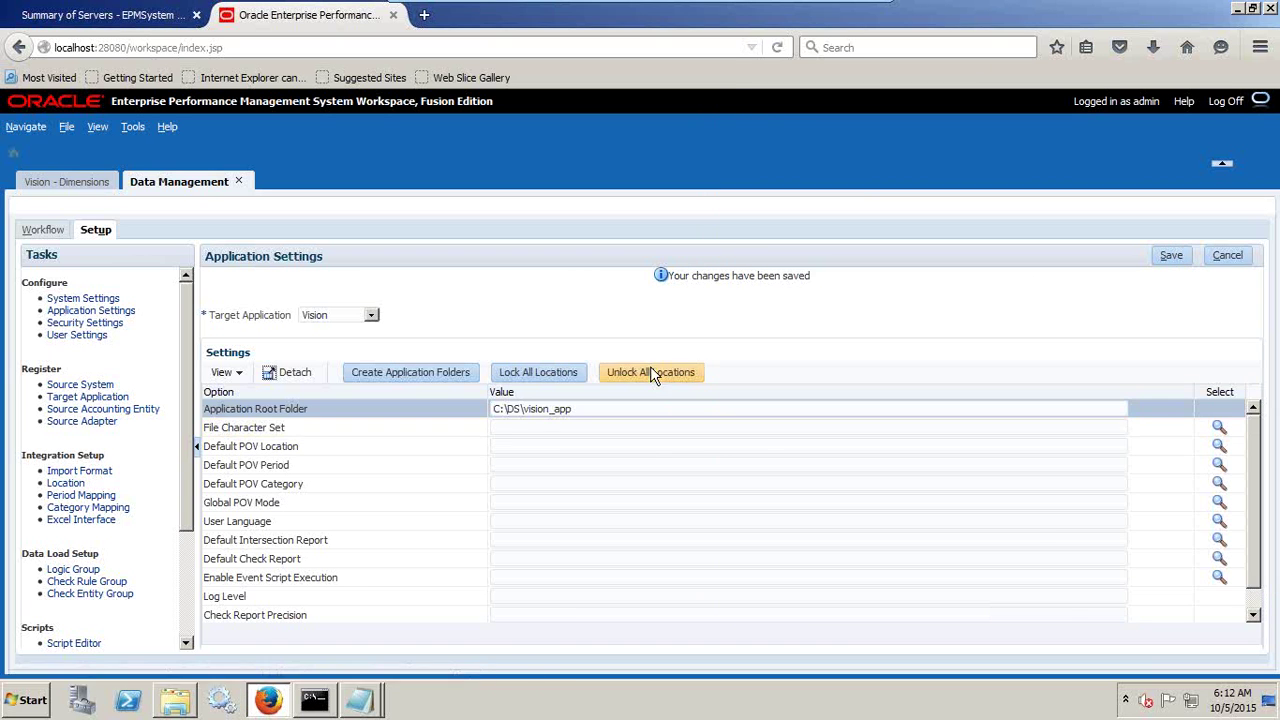
{"action": "scroll", "coordinate": [640, 408], "scroll_direction": "down", "scroll_amount": 2}
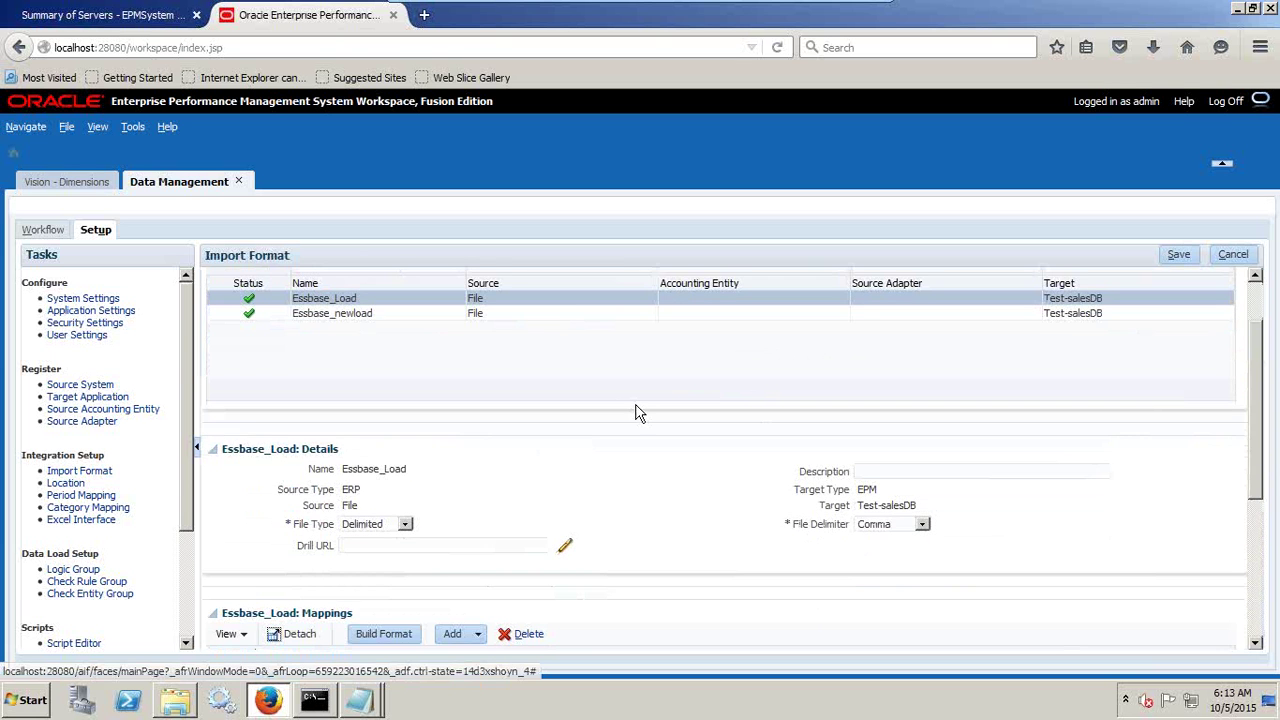
{"action": "scroll", "coordinate": [617, 406], "scroll_direction": "up", "scroll_amount": 2}
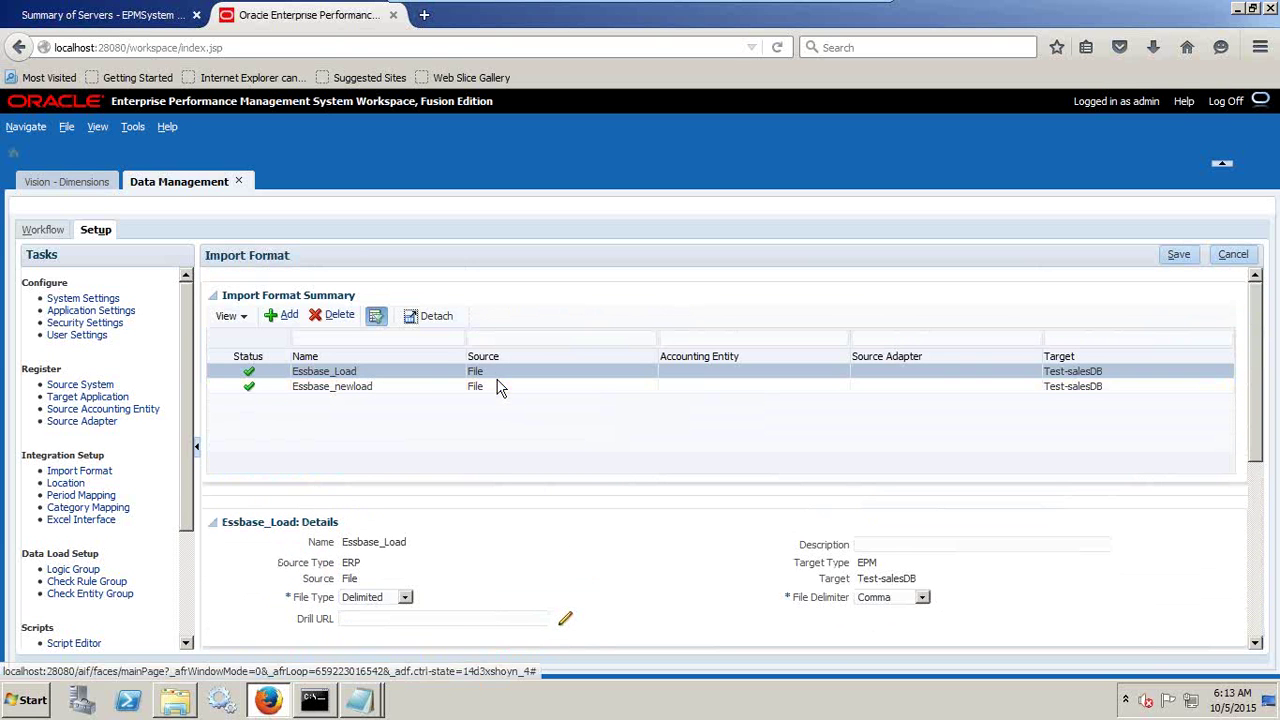
{"action": "left_click", "coordinate": [284, 316]}
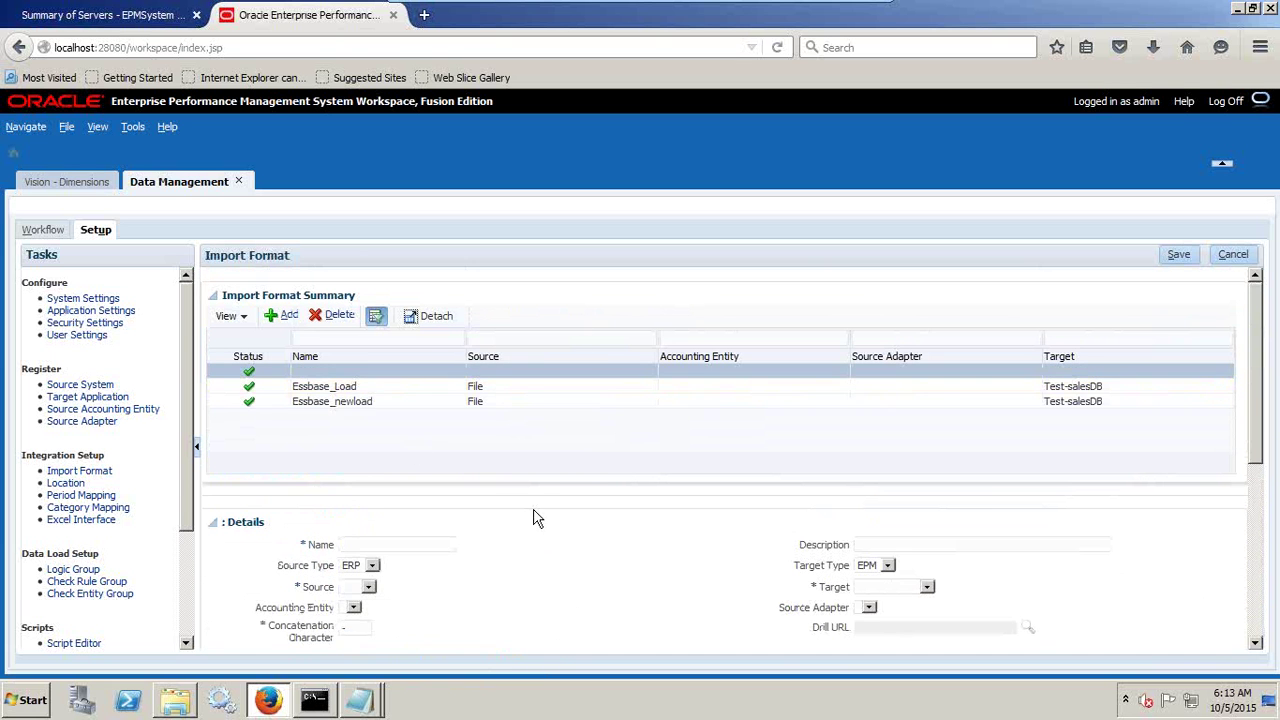
{"action": "scroll", "coordinate": [378, 507], "scroll_direction": "down", "scroll_amount": 1}
{"action": "type", "text": "V"}
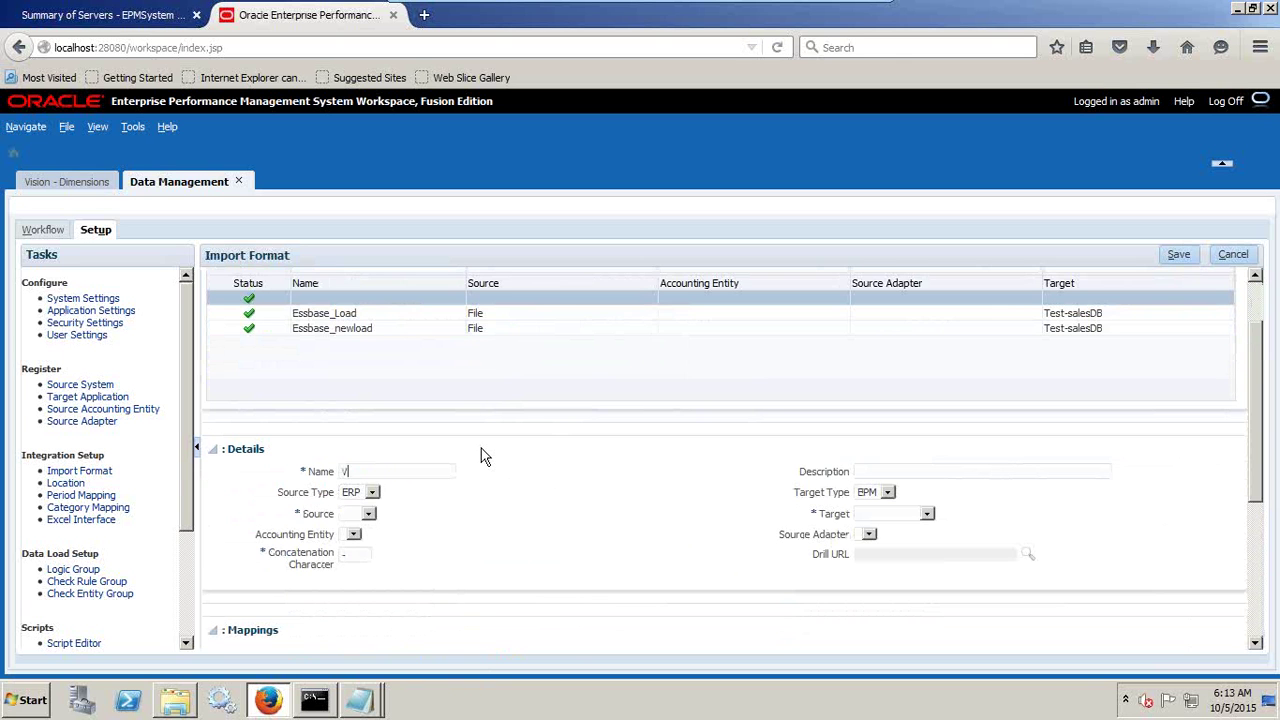
{"action": "type", "text": "isionm"}
{"action": "key", "text": "BackSpace"}
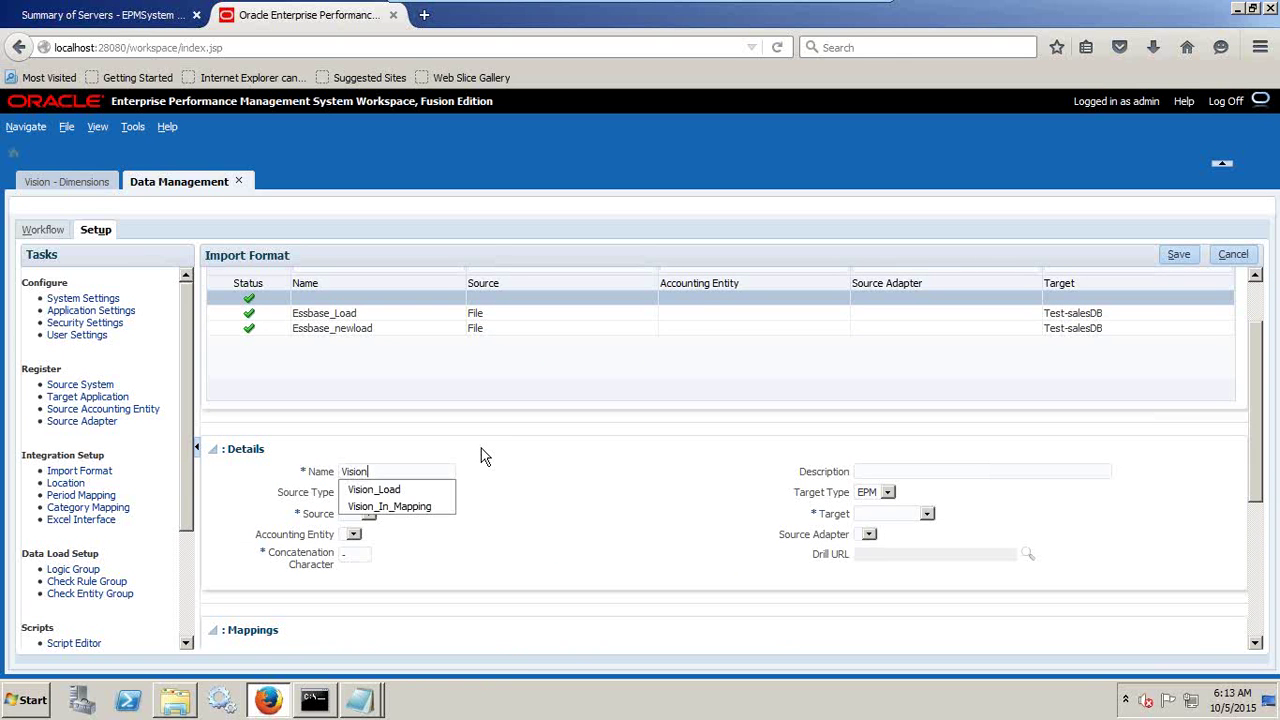
{"action": "key", "text": "Down"}
{"action": "key", "text": "Tab"}
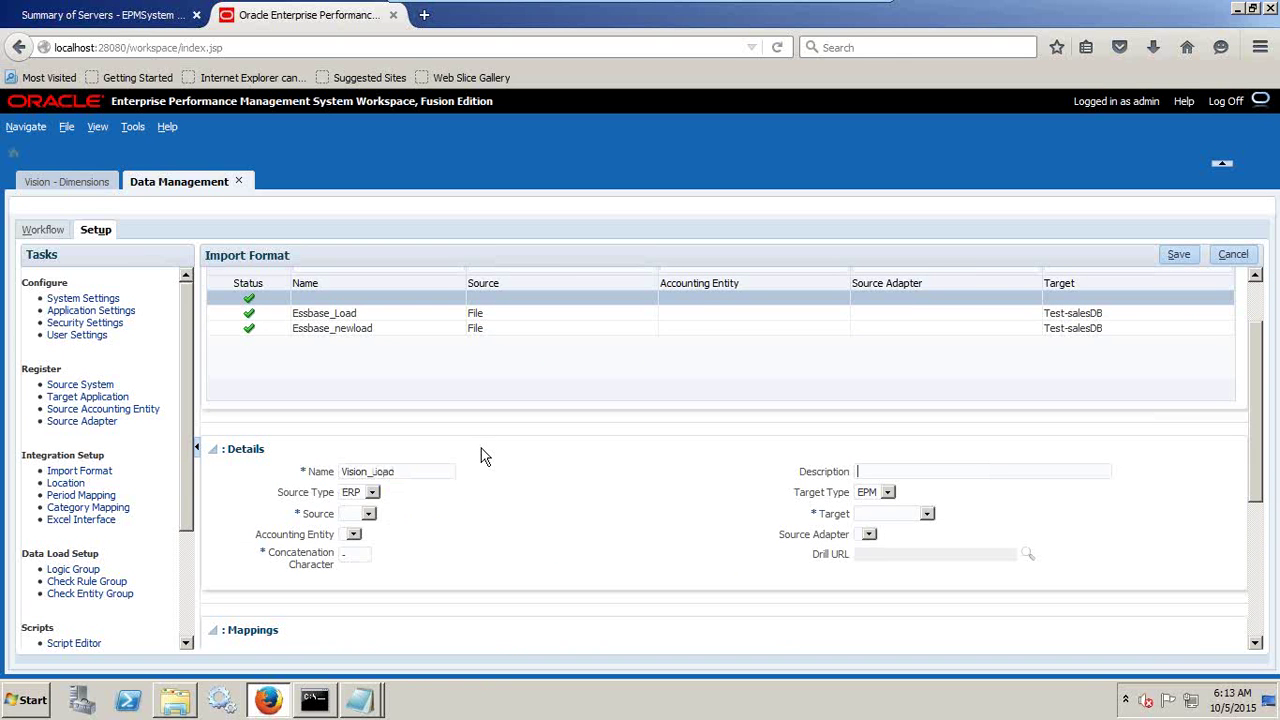
Keep source type ERP and target type EPM, and set source File, file type Delimited, delimiter Comma and target Vision
{"action": "left_click", "coordinate": [371, 492]}
{"action": "left_click", "coordinate": [371, 492]}
{"action": "left_click", "coordinate": [862, 494]}
{"action": "left_click", "coordinate": [862, 494]}
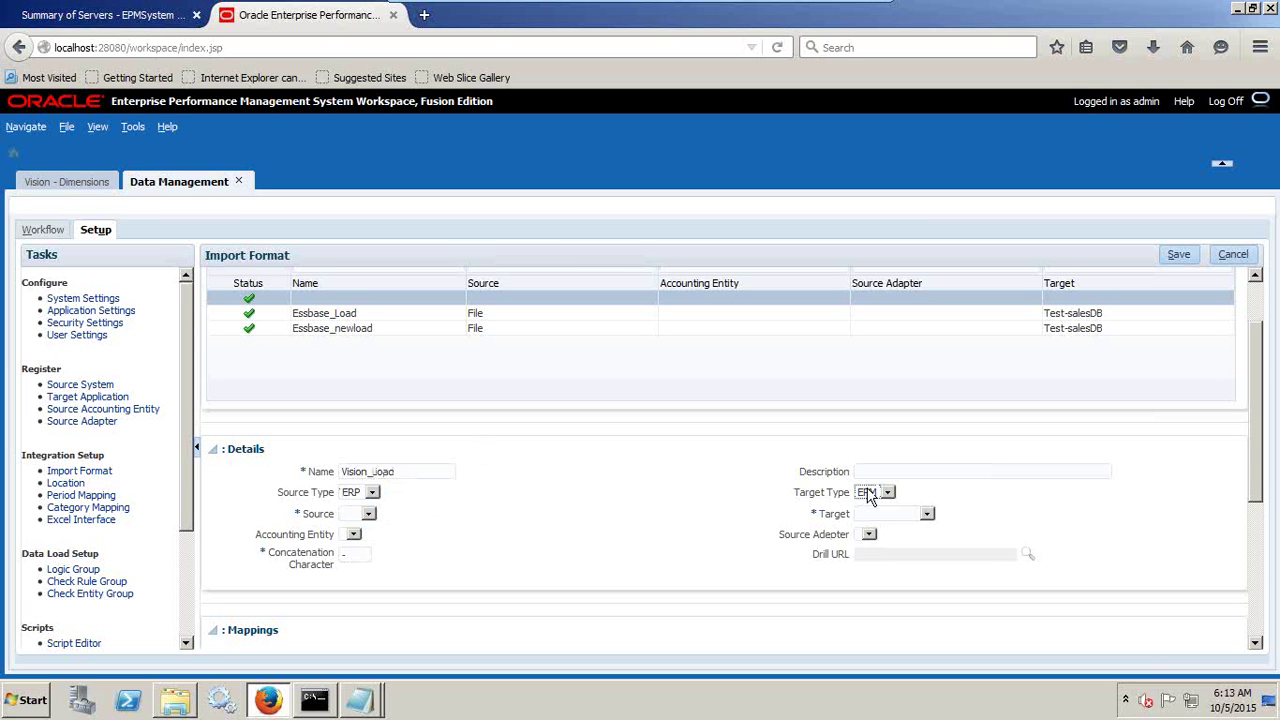
{"action": "left_click", "coordinate": [368, 515]}
{"action": "left_click", "coordinate": [362, 532]}
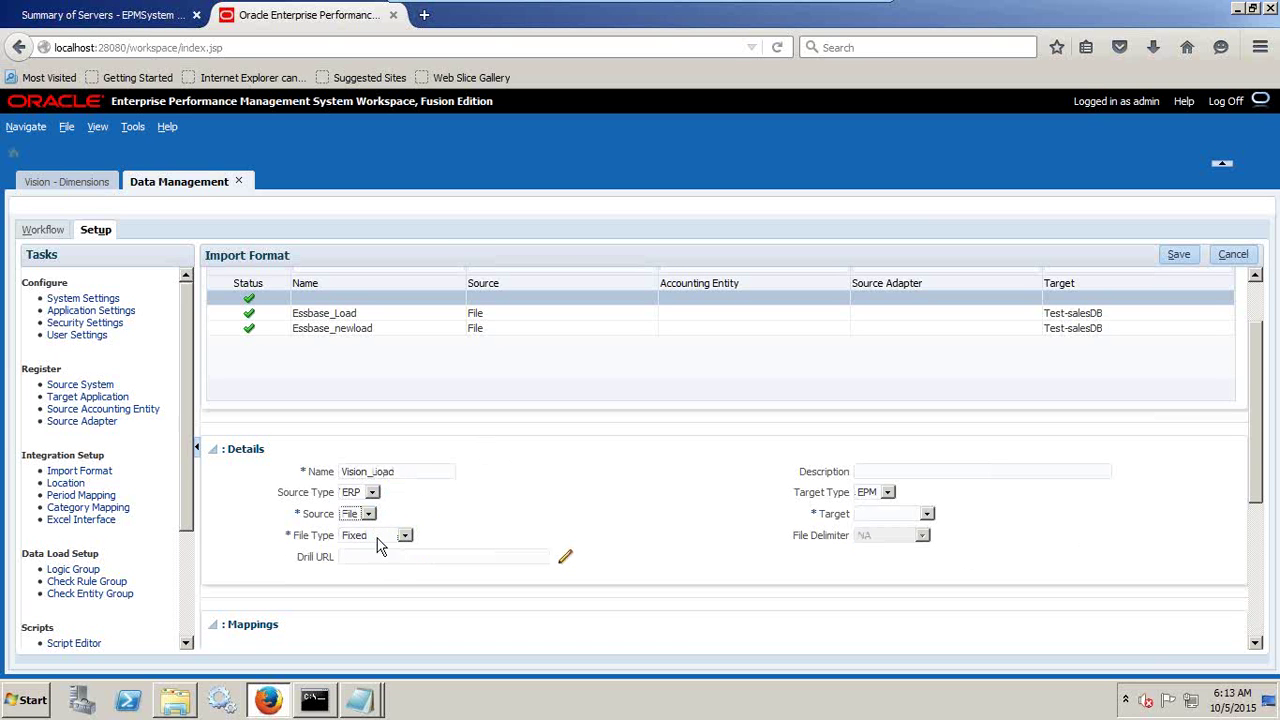
{"action": "left_click", "coordinate": [378, 538]}
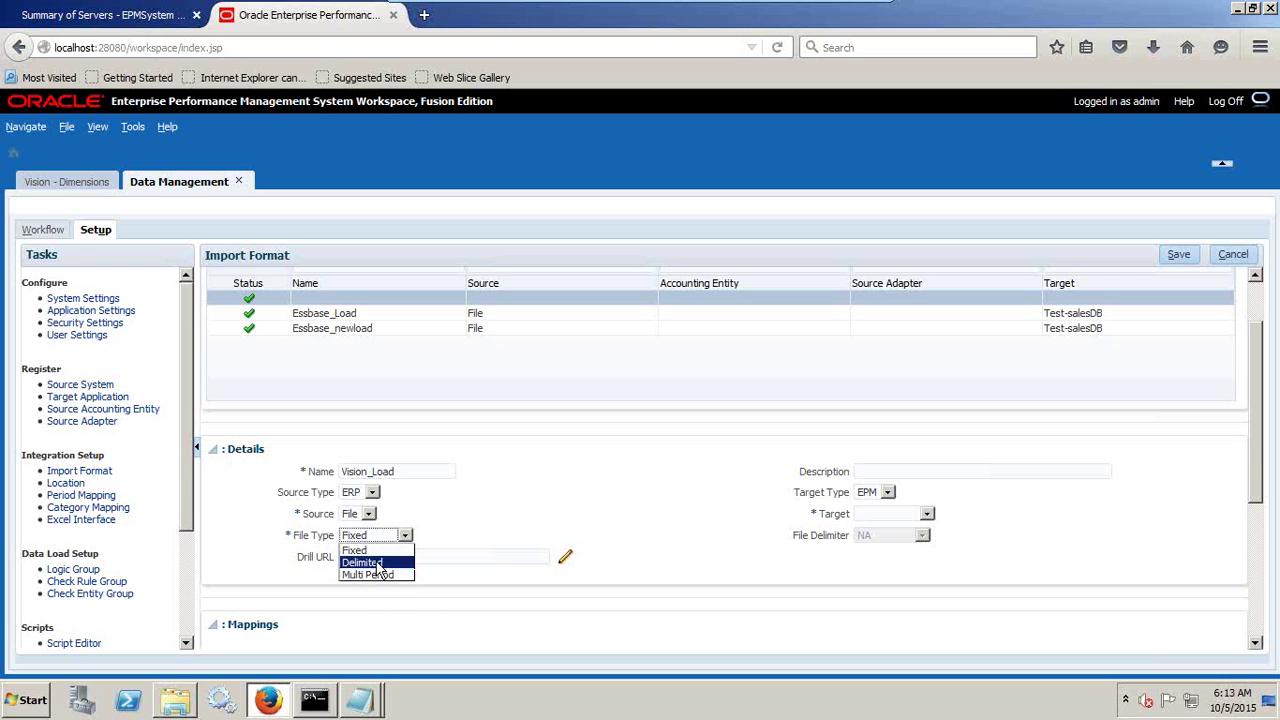
{"action": "left_click", "coordinate": [378, 565]}
{"action": "left_click", "coordinate": [877, 540]}
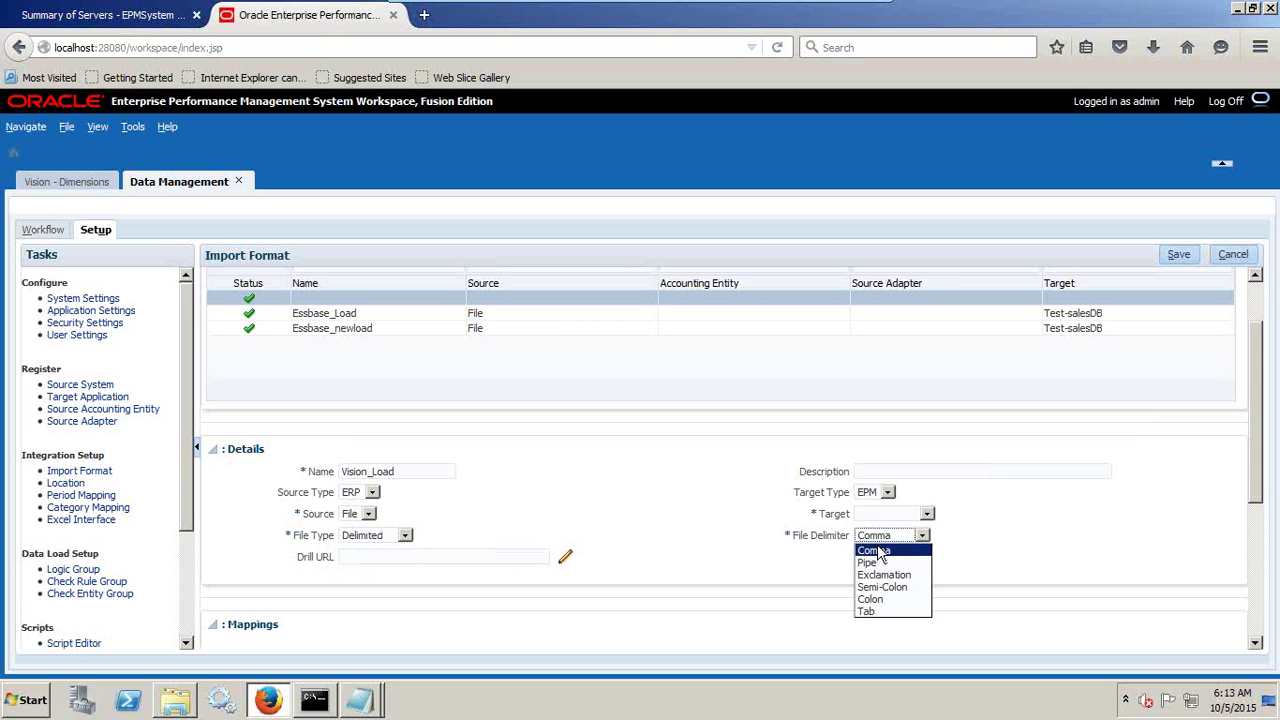
{"action": "left_click", "coordinate": [874, 551]}
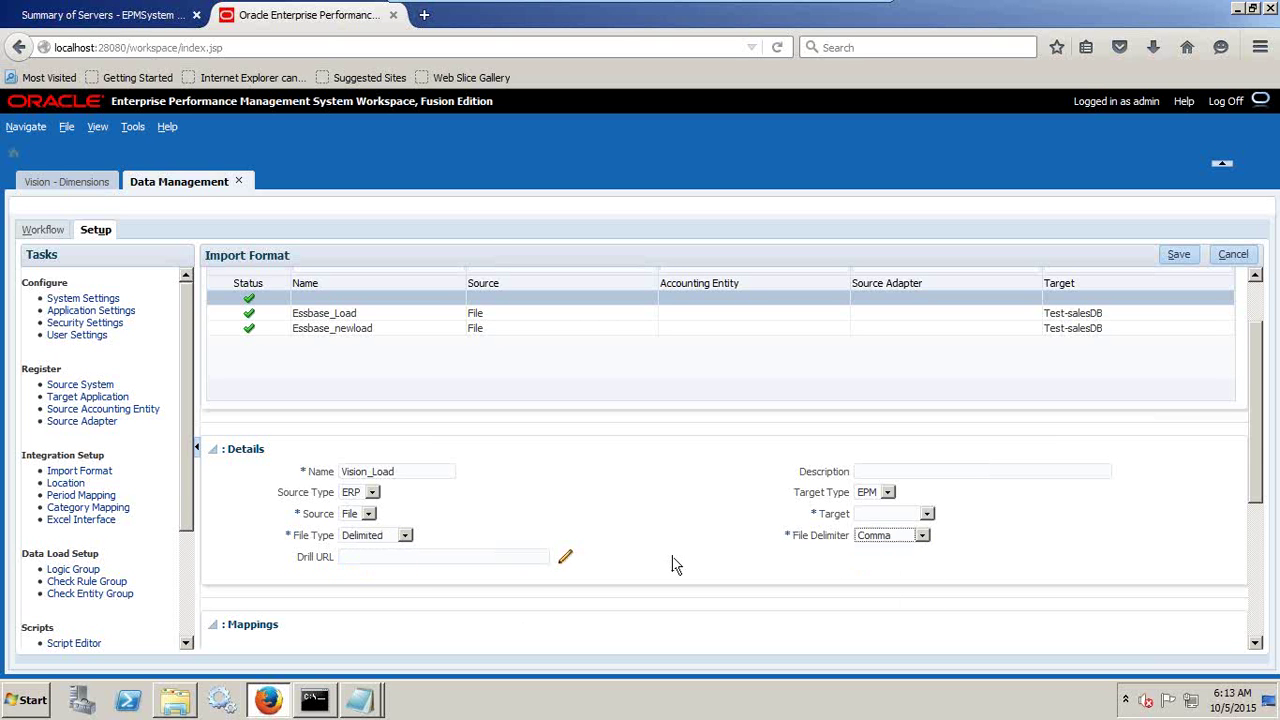
{"action": "left_click", "coordinate": [905, 515]}
{"action": "left_click", "coordinate": [893, 560]}
Check the field layout in the PL_Load_Ignore text file, and save the Vision_Load import format
{"action": "left_click", "coordinate": [359, 700]}
{"action": "left_click", "coordinate": [380, 634]}
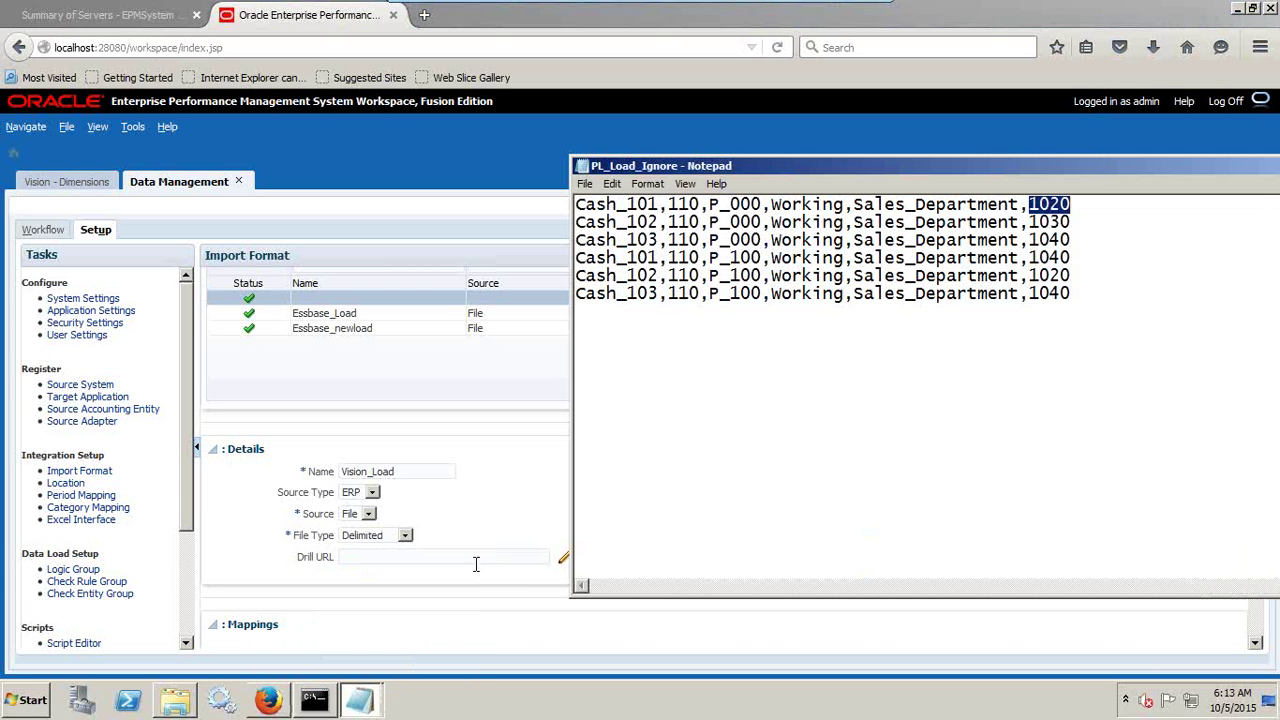
{"action": "left_click_drag", "start_coordinate": [659, 293], "coordinate": [588, 306]}
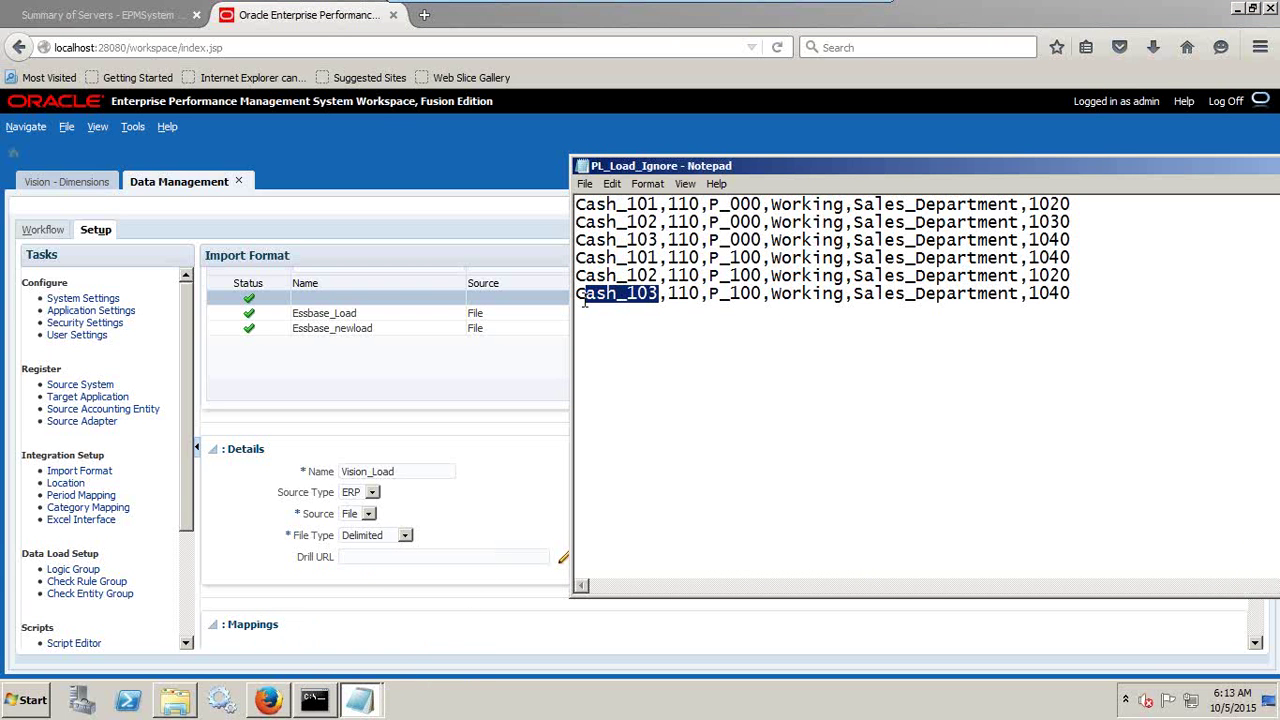
{"action": "left_click", "coordinate": [466, 374]}
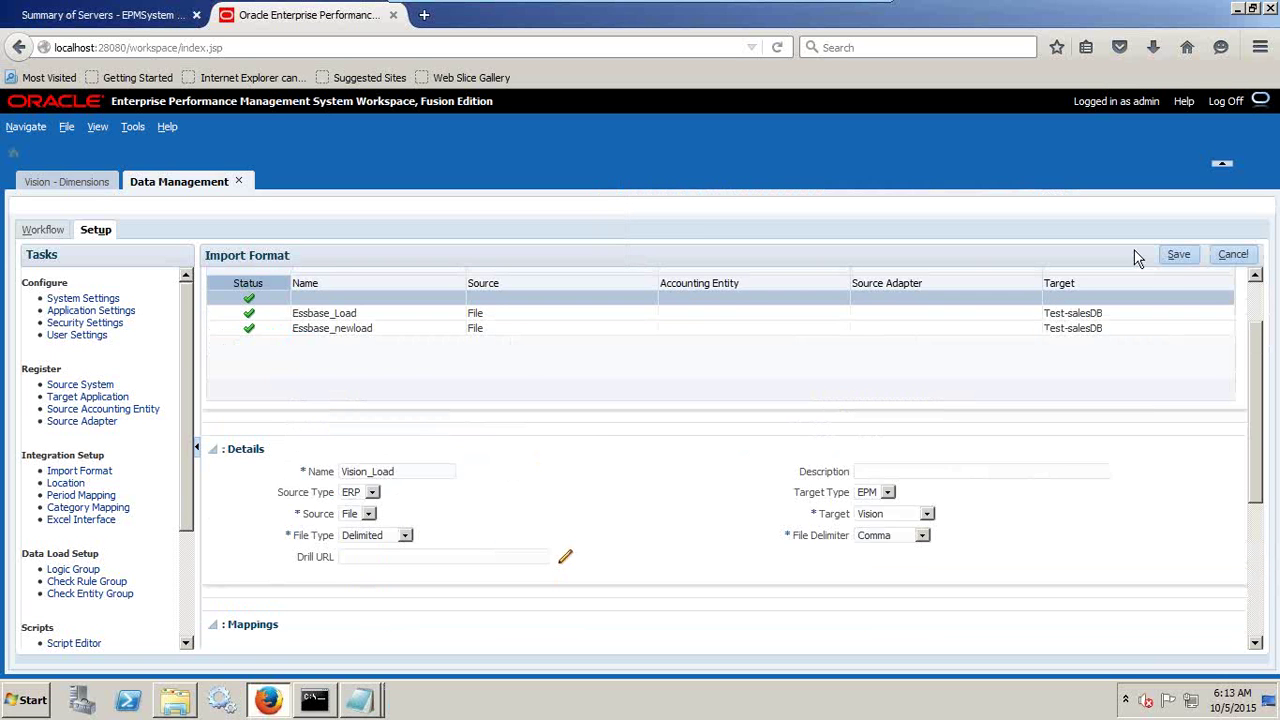
{"action": "left_click", "coordinate": [1179, 256]}
Map the Account target in the Vision_Load mappings to source column Account with field number 1
{"action": "scroll", "coordinate": [680, 500], "scroll_direction": "down", "scroll_amount": 5}
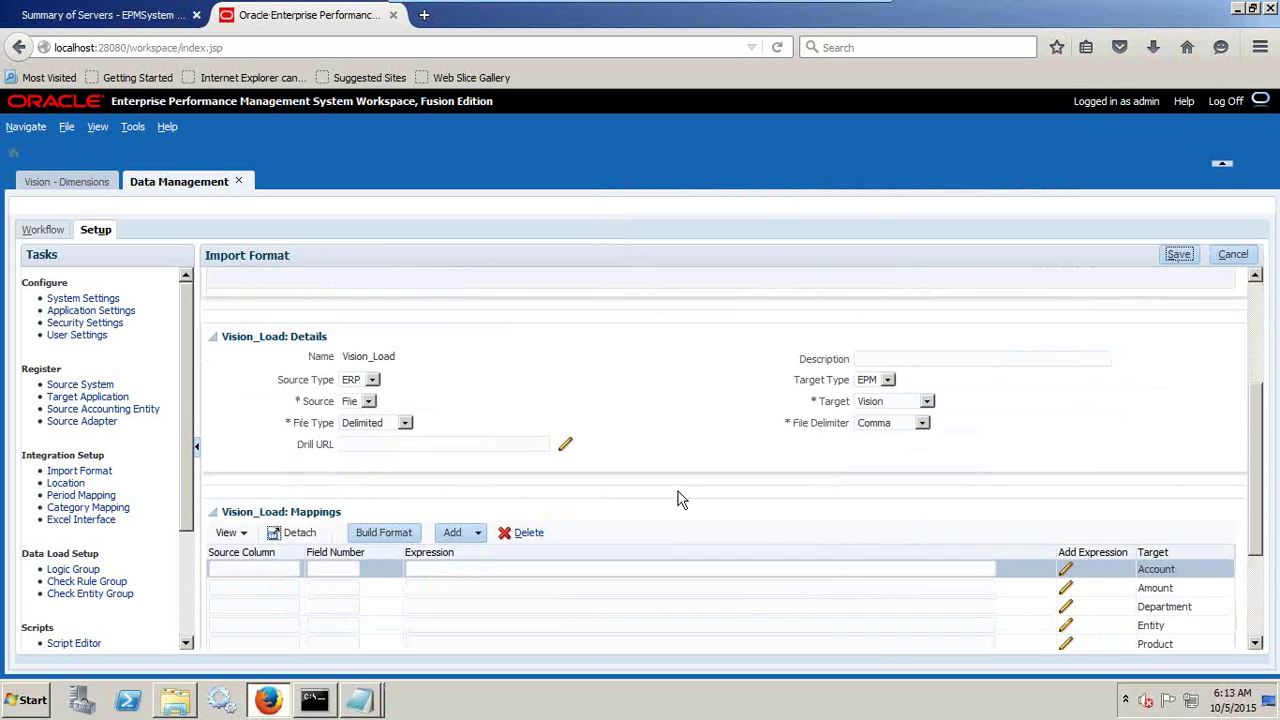
{"action": "key", "text": "alt+Tab"}
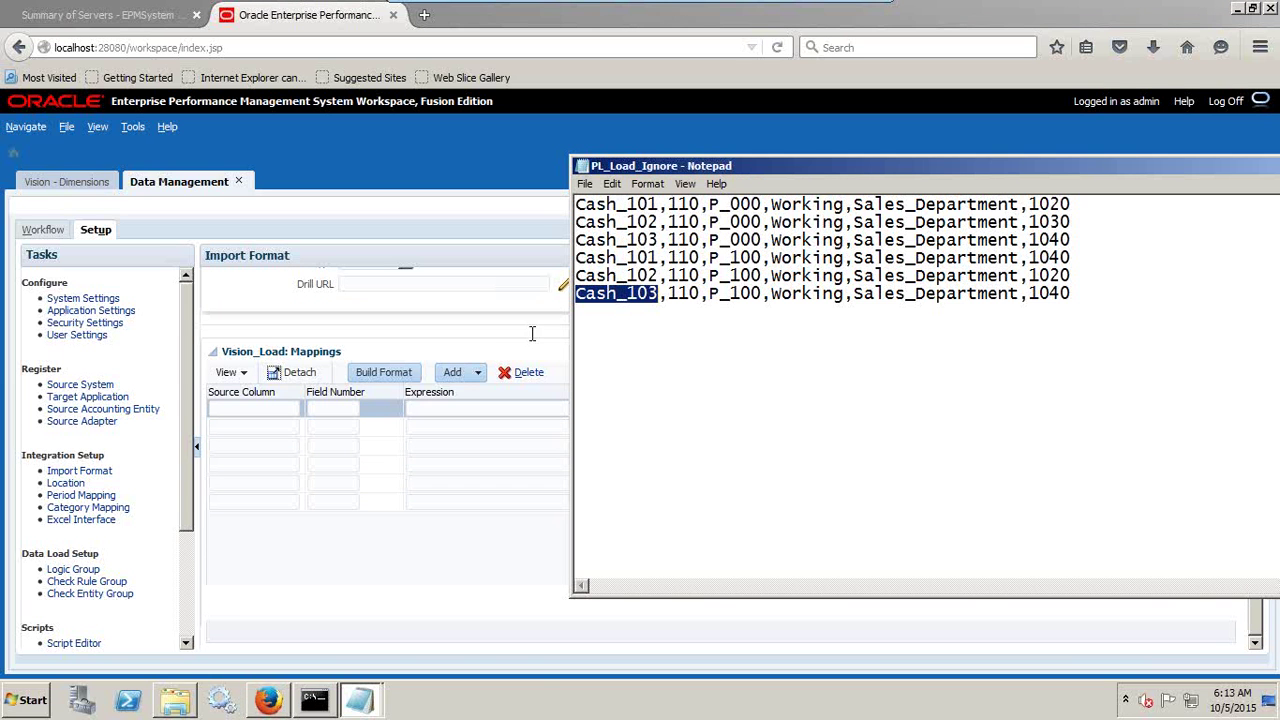
{"action": "left_click", "coordinate": [272, 407]}
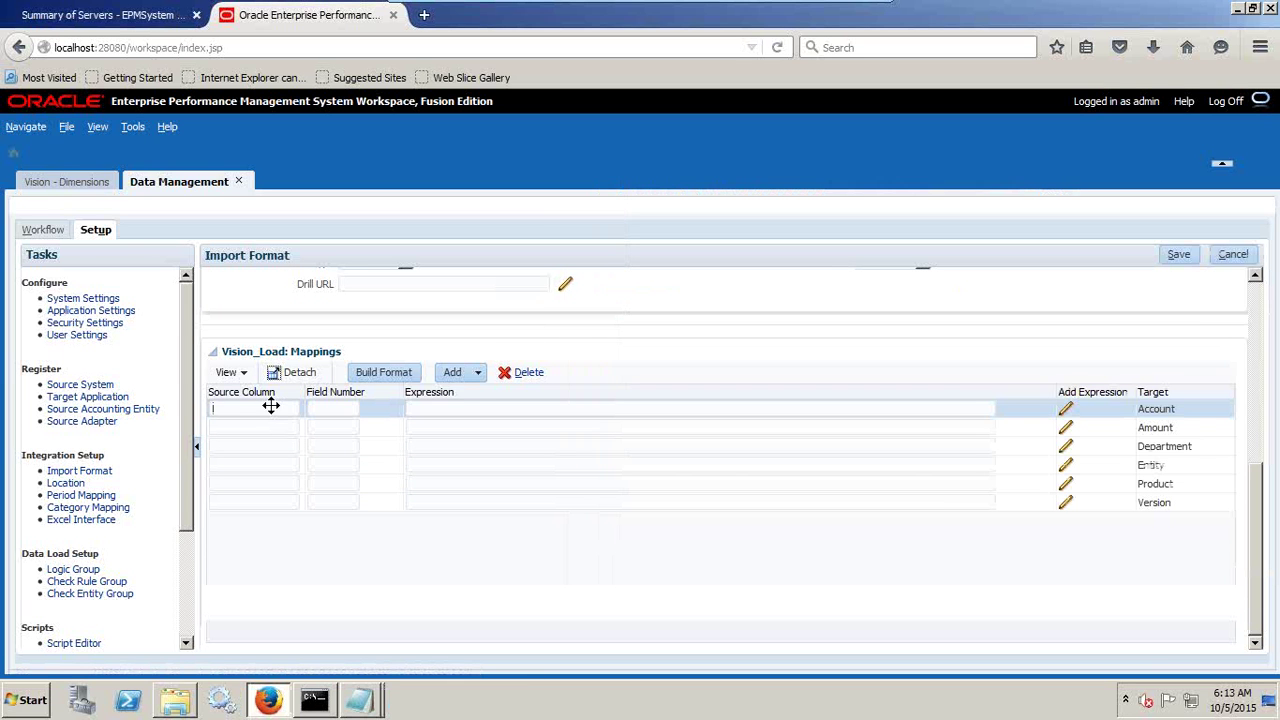
{"action": "type", "text": "Acco"}
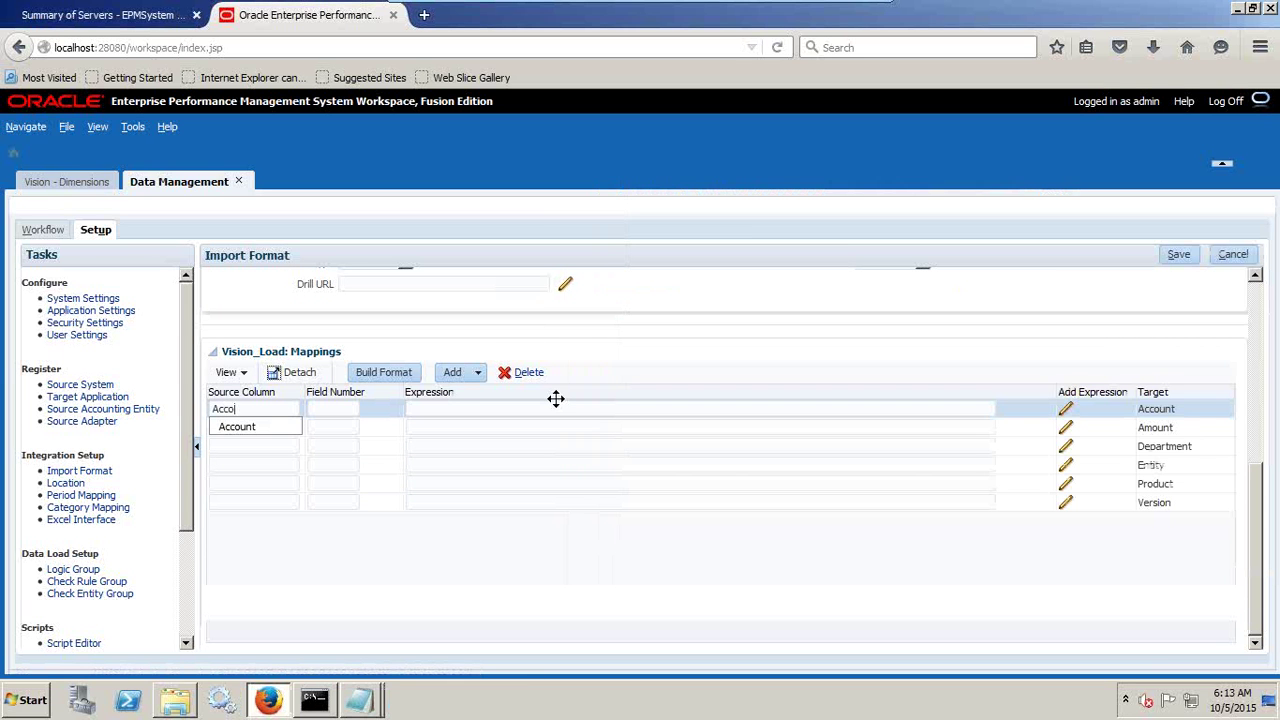
{"action": "type", "text": "unt"}
{"action": "key", "text": "alt+Tab"}
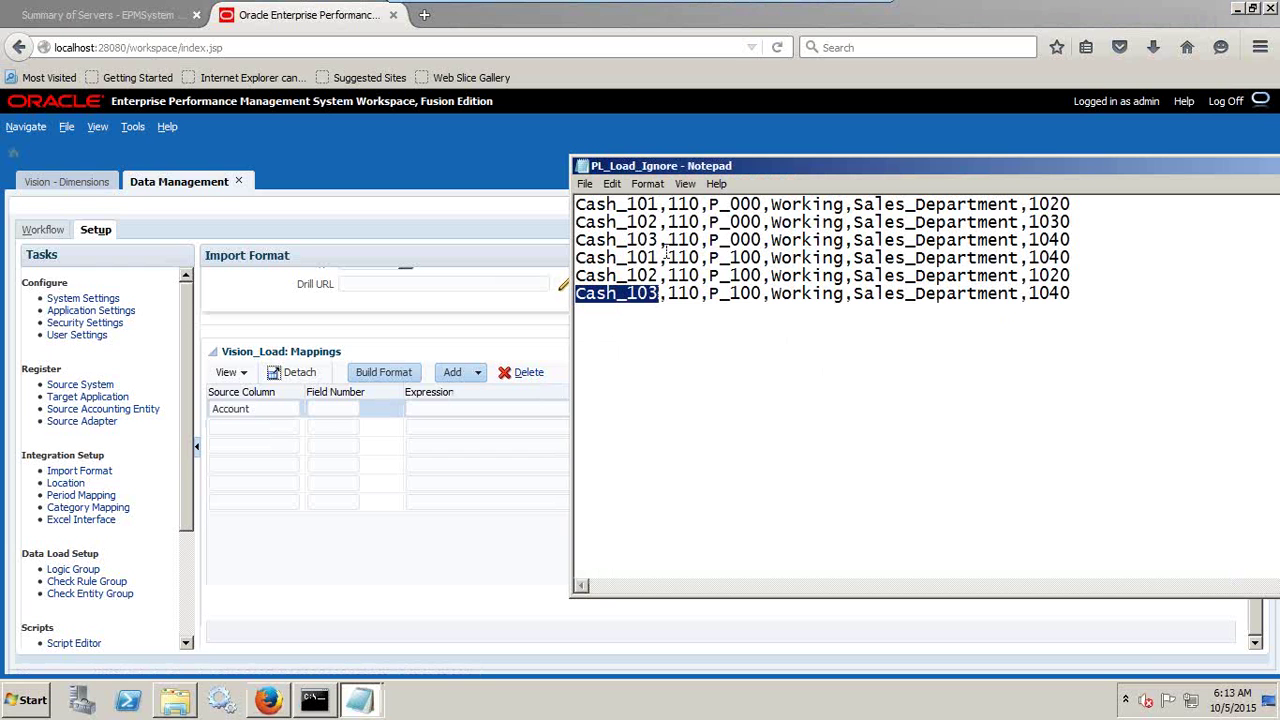
{"action": "left_click", "coordinate": [330, 408]}
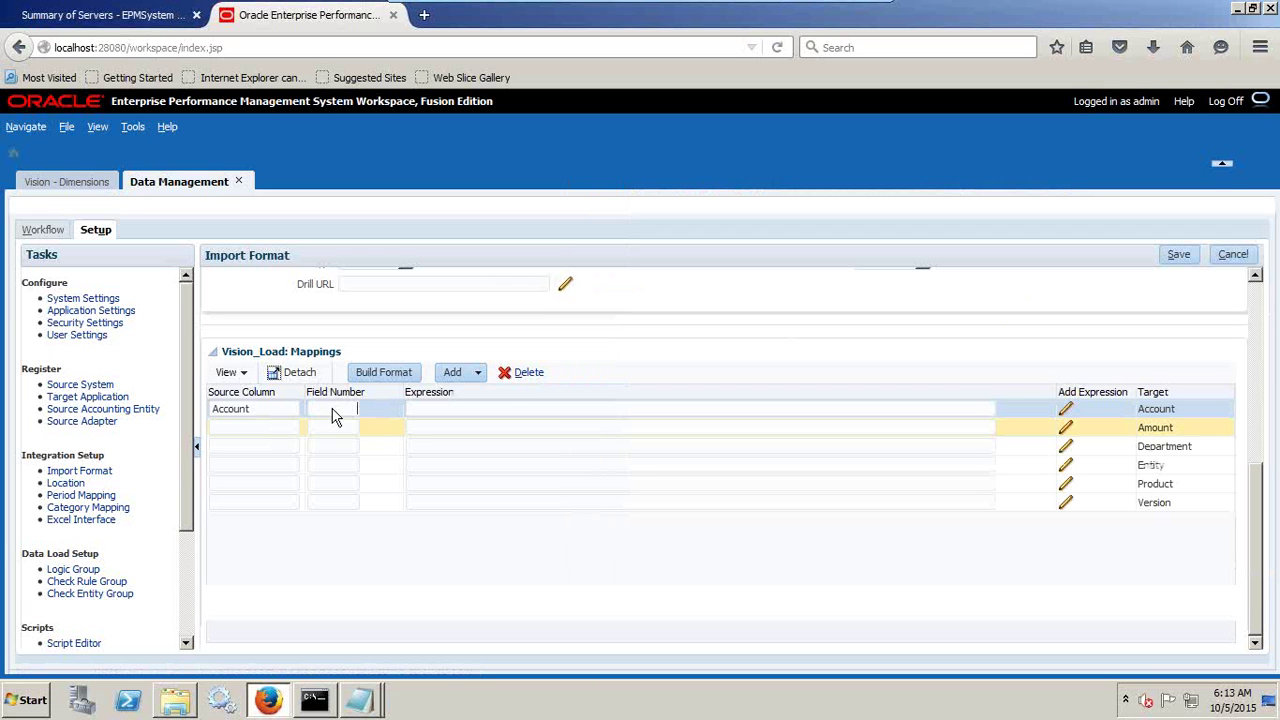
{"action": "type", "text": "1"}
{"action": "key", "text": "Tab"}
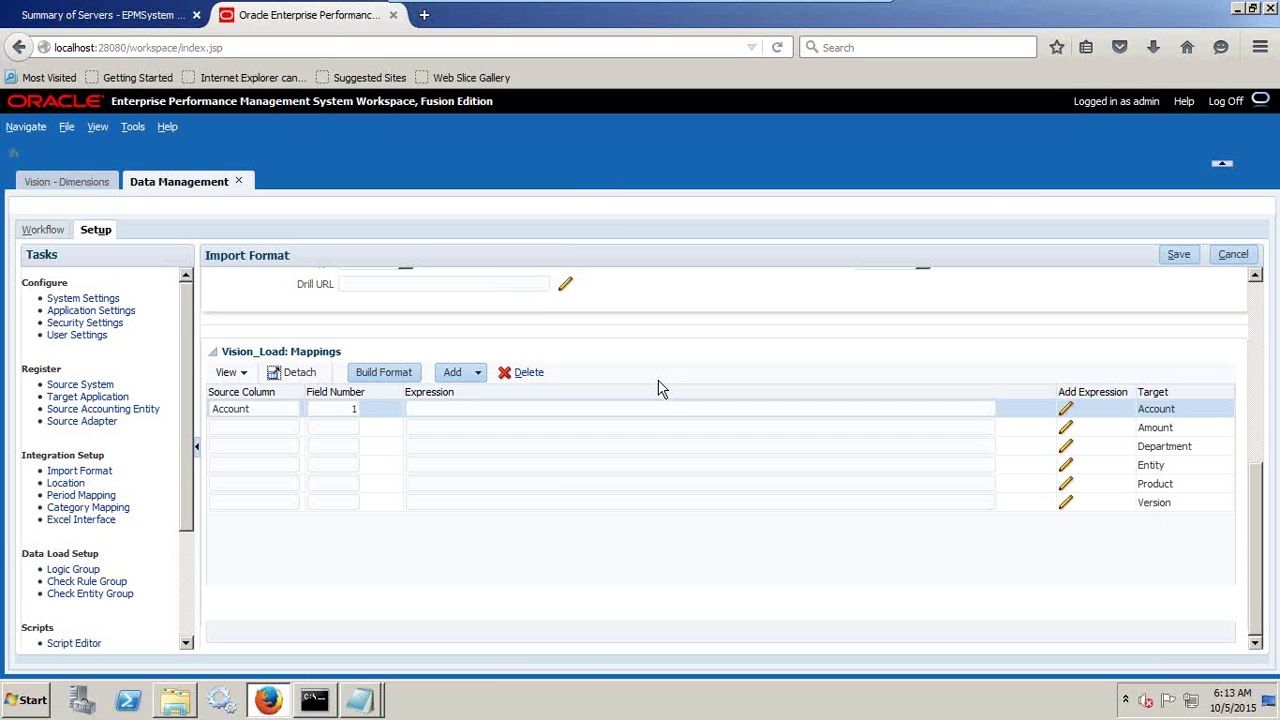
Check the field order in the PL_Load_Ignore text file, and map the Entity target to source column Entity with field number 2
{"action": "left_click", "coordinate": [291, 424]}
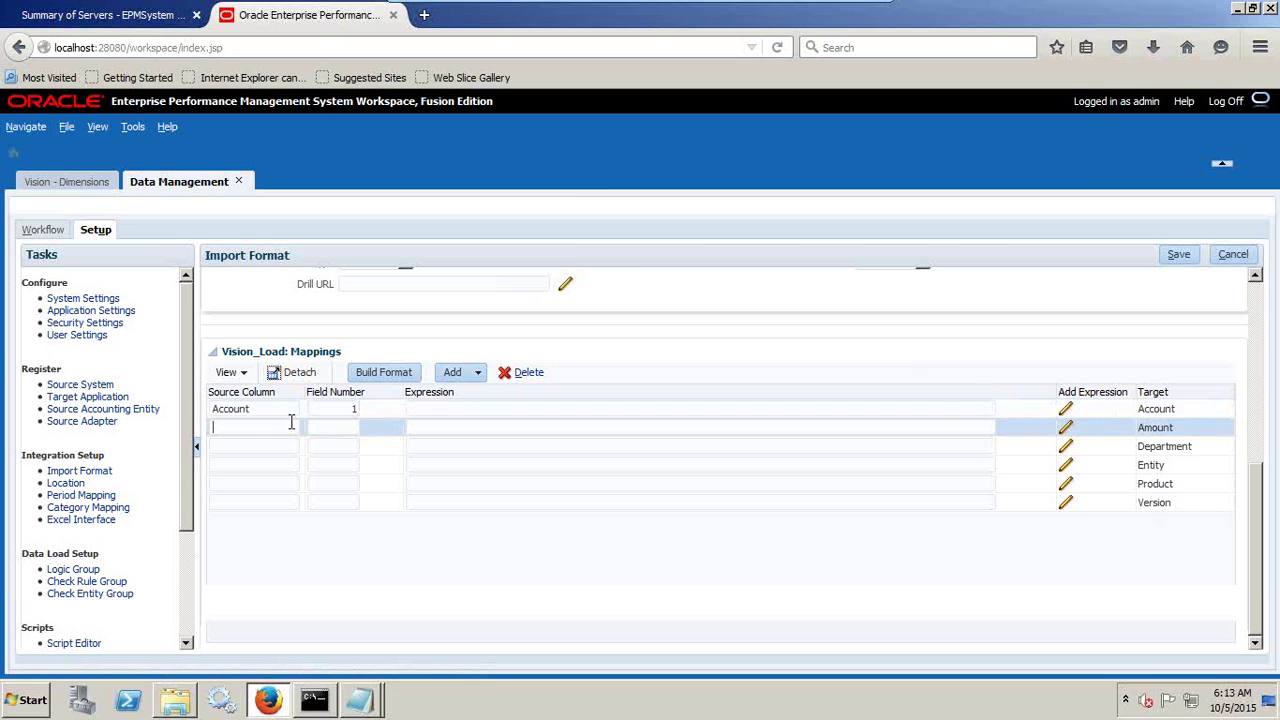
{"action": "key", "text": "alt+Tab"}
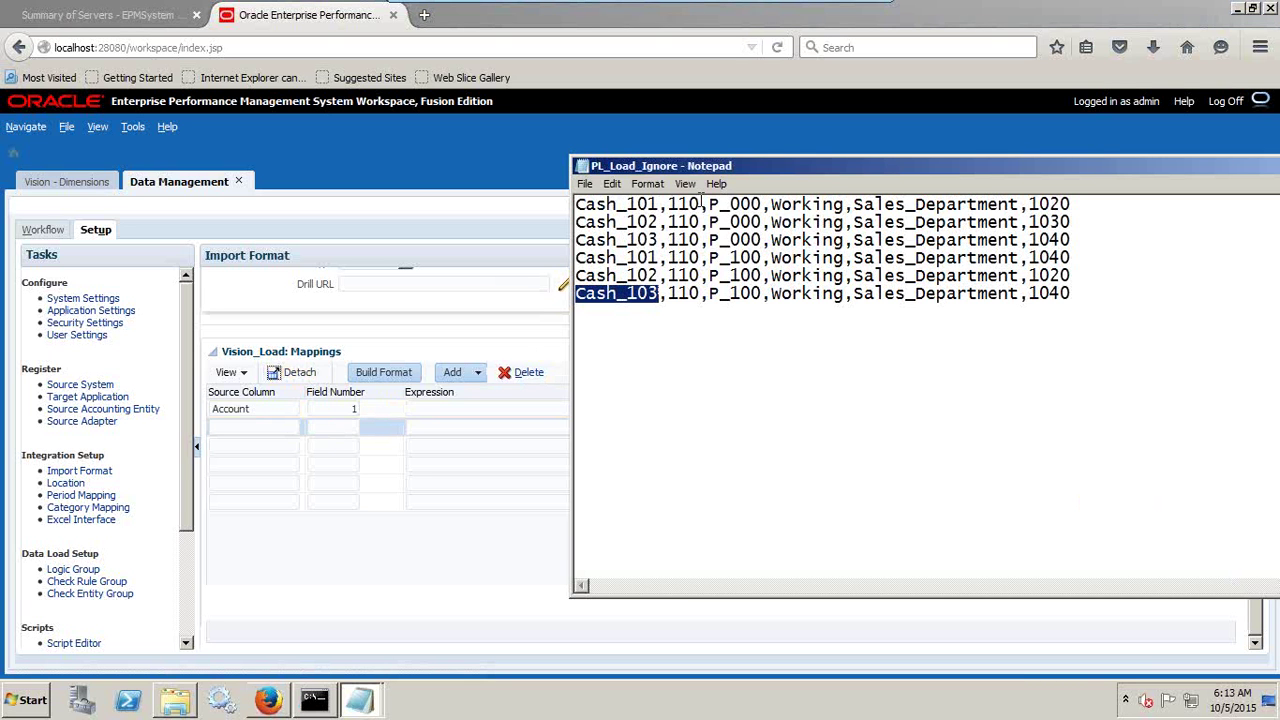
{"action": "key", "text": "alt+Tab"}
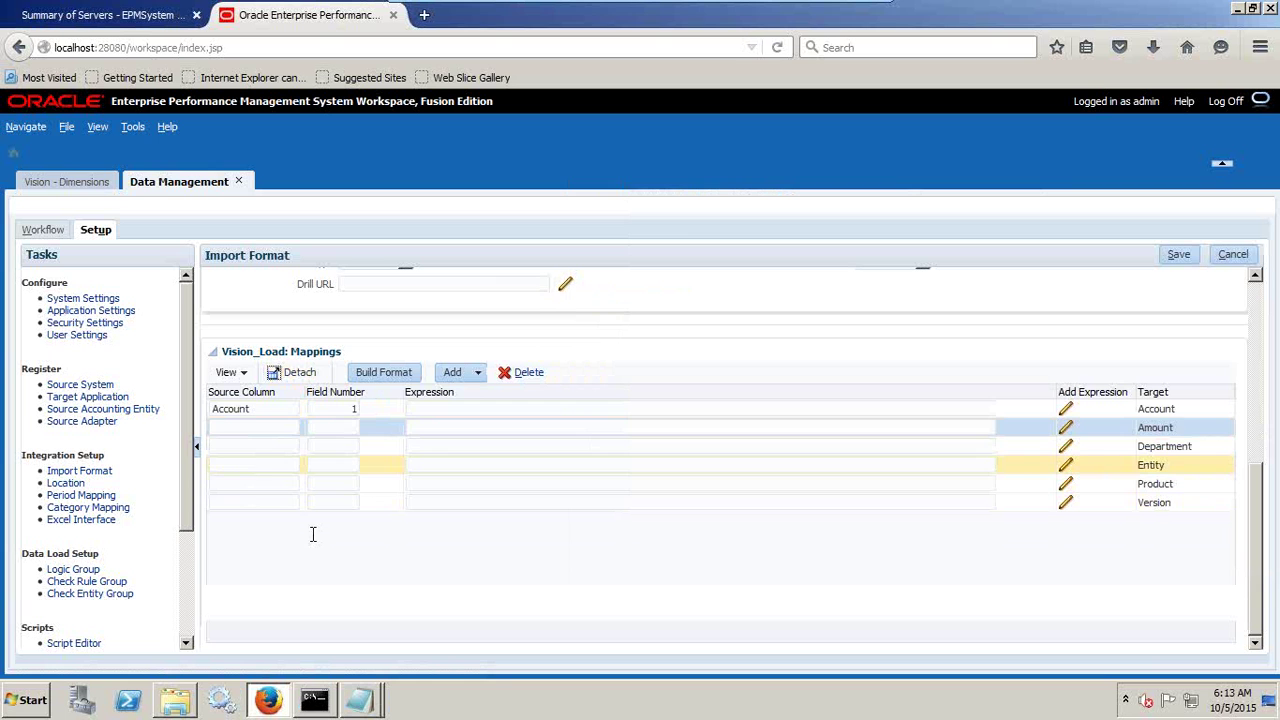
{"action": "left_click", "coordinate": [278, 472]}
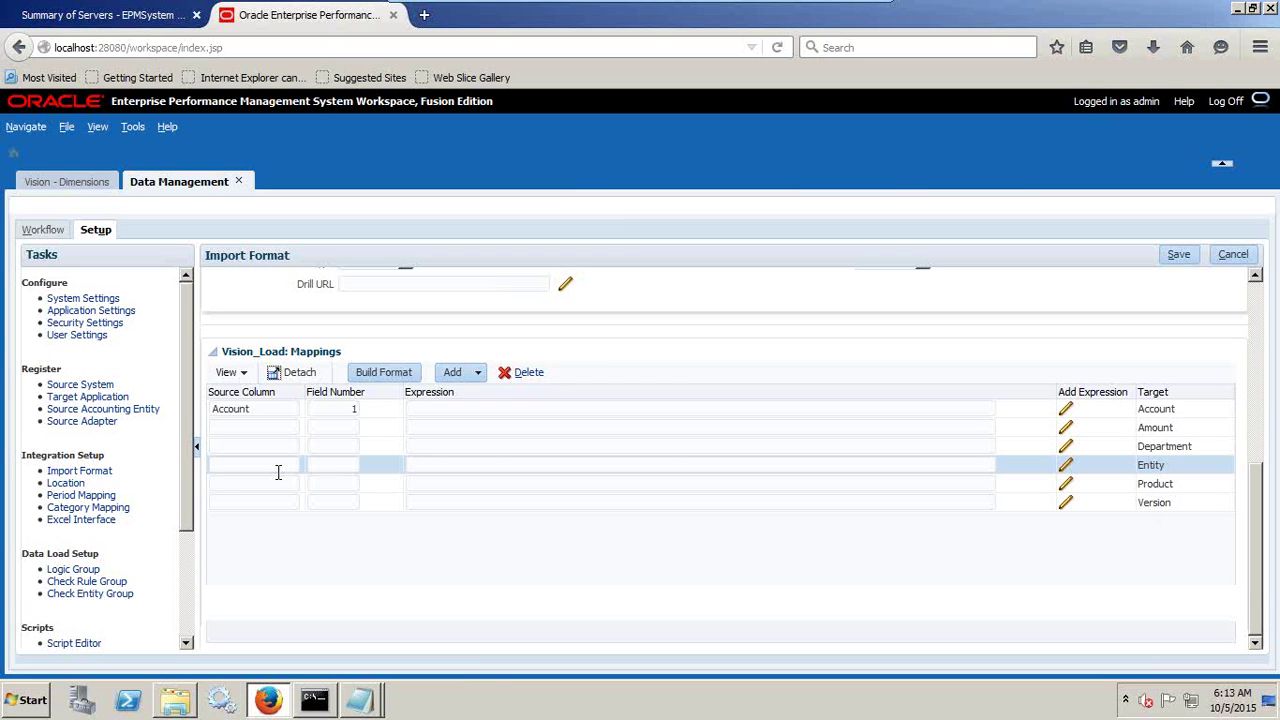
{"action": "type", "text": "Entity"}
{"action": "left_click", "coordinate": [333, 465]}
{"action": "type", "text": "2"}
Map the Product target in the Vision_Load mappings to source column Product with field number 3, following the text file's field order
{"action": "key", "text": "alt+Tab"}
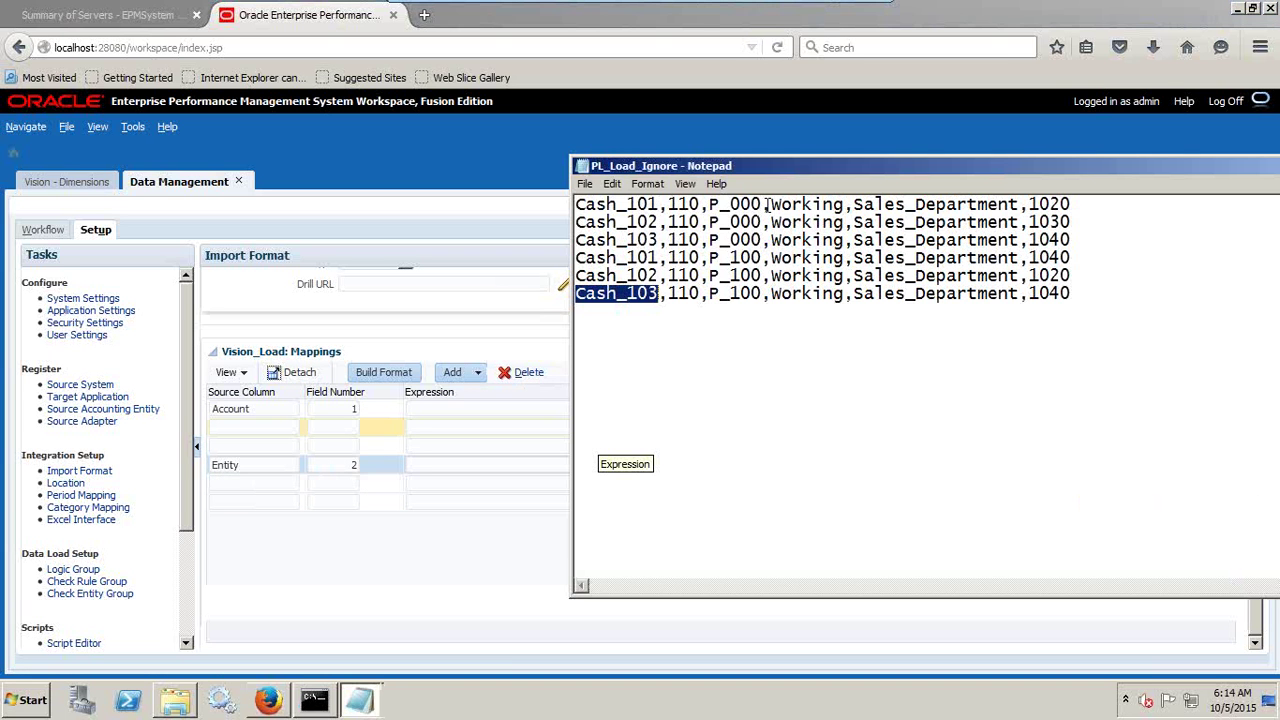
{"action": "left_click", "coordinate": [283, 427]}
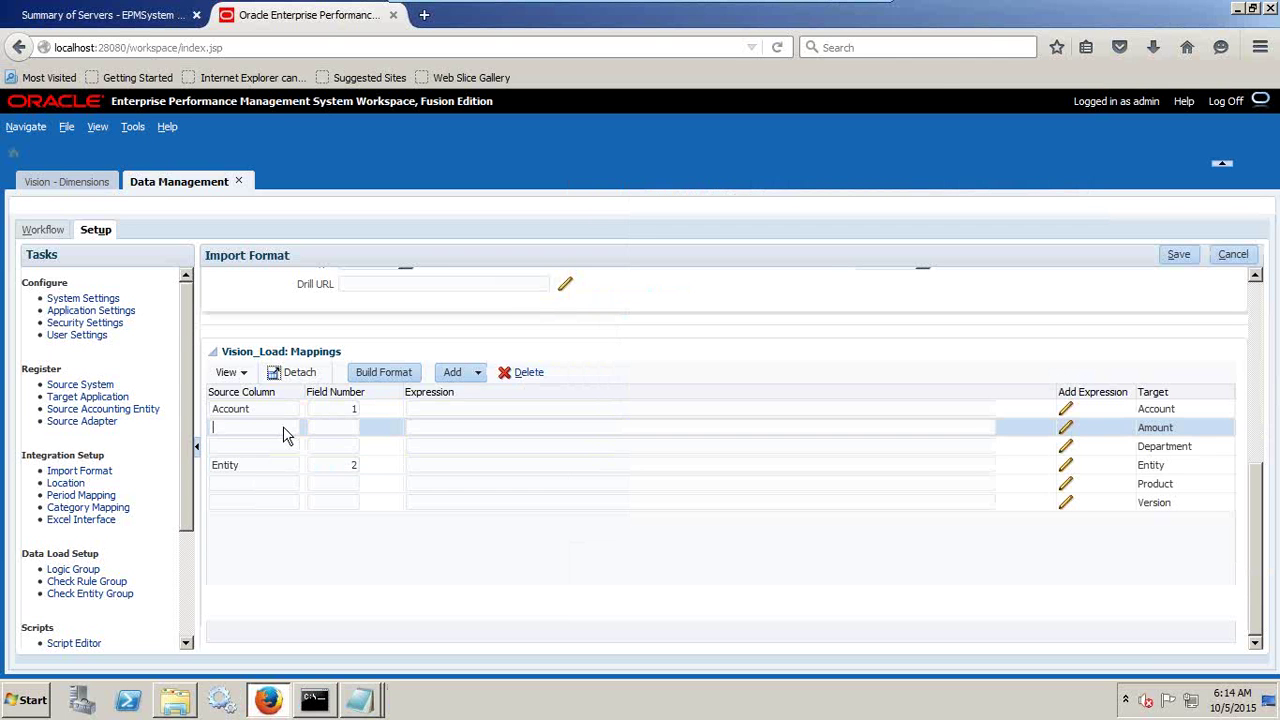
{"action": "left_click", "coordinate": [275, 486]}
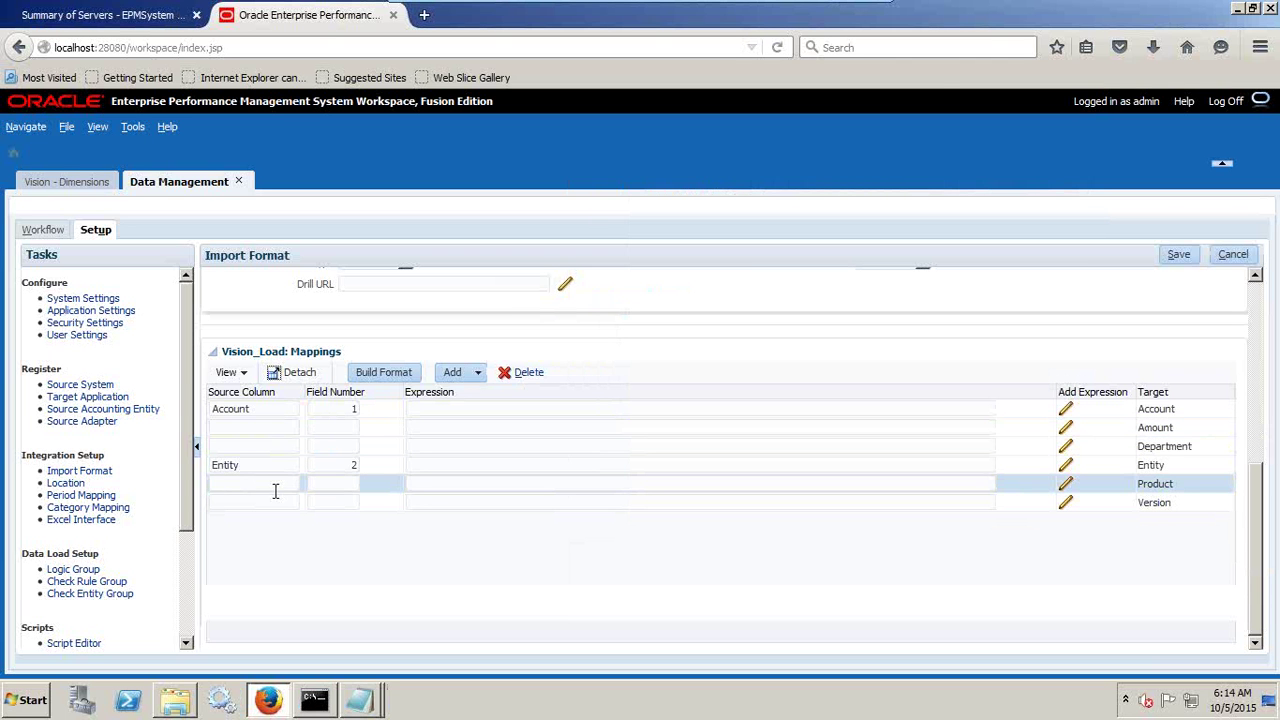
{"action": "type", "text": "Product"}
{"action": "key", "text": "Tab"}
{"action": "type", "text": "3"}
Map the Version target in the Vision_Load mappings to source column Working with field number 4, following the text file's field order
{"action": "key", "text": "alt+Tab"}
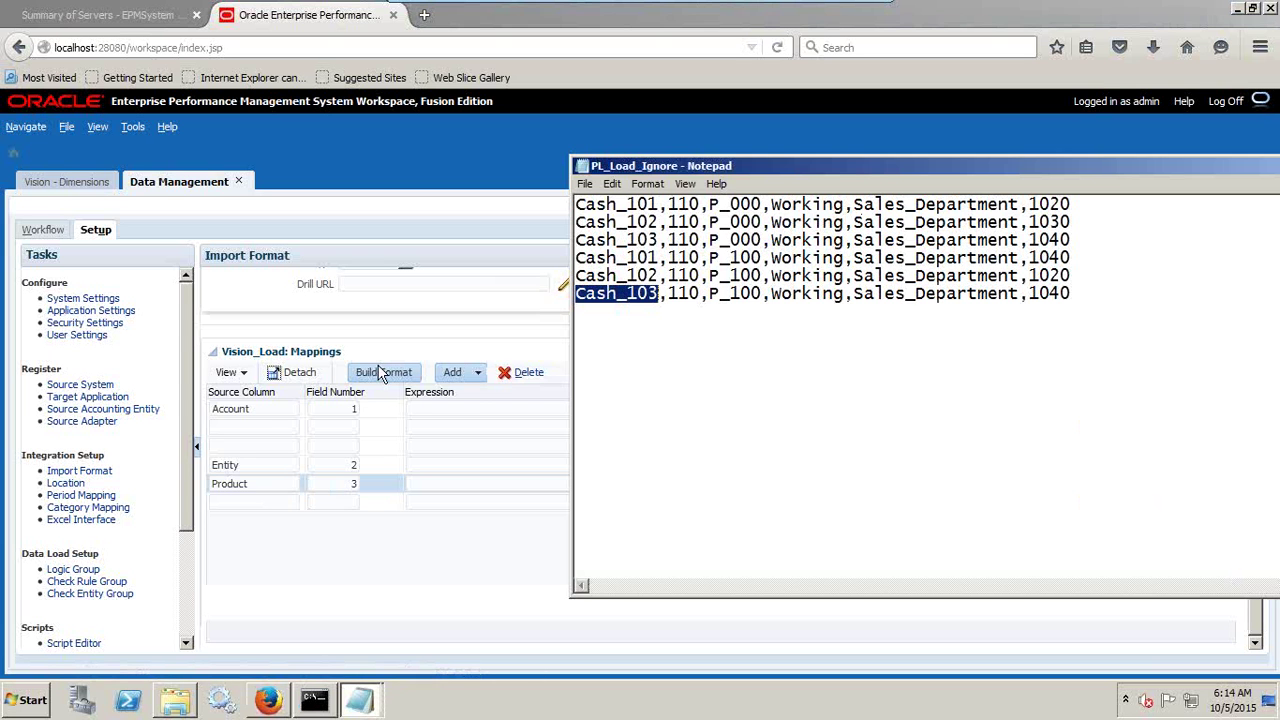
{"action": "left_click", "coordinate": [275, 425]}
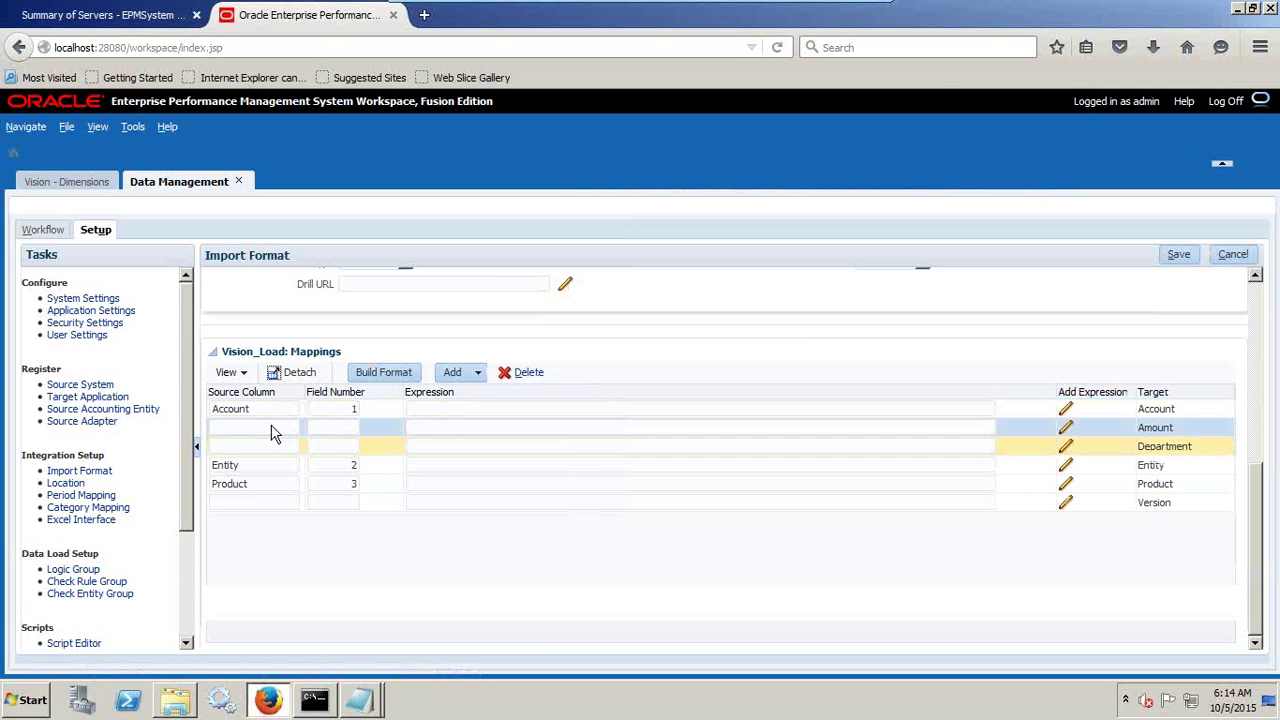
{"action": "left_click", "coordinate": [254, 502]}
{"action": "type", "text": "Verk"}
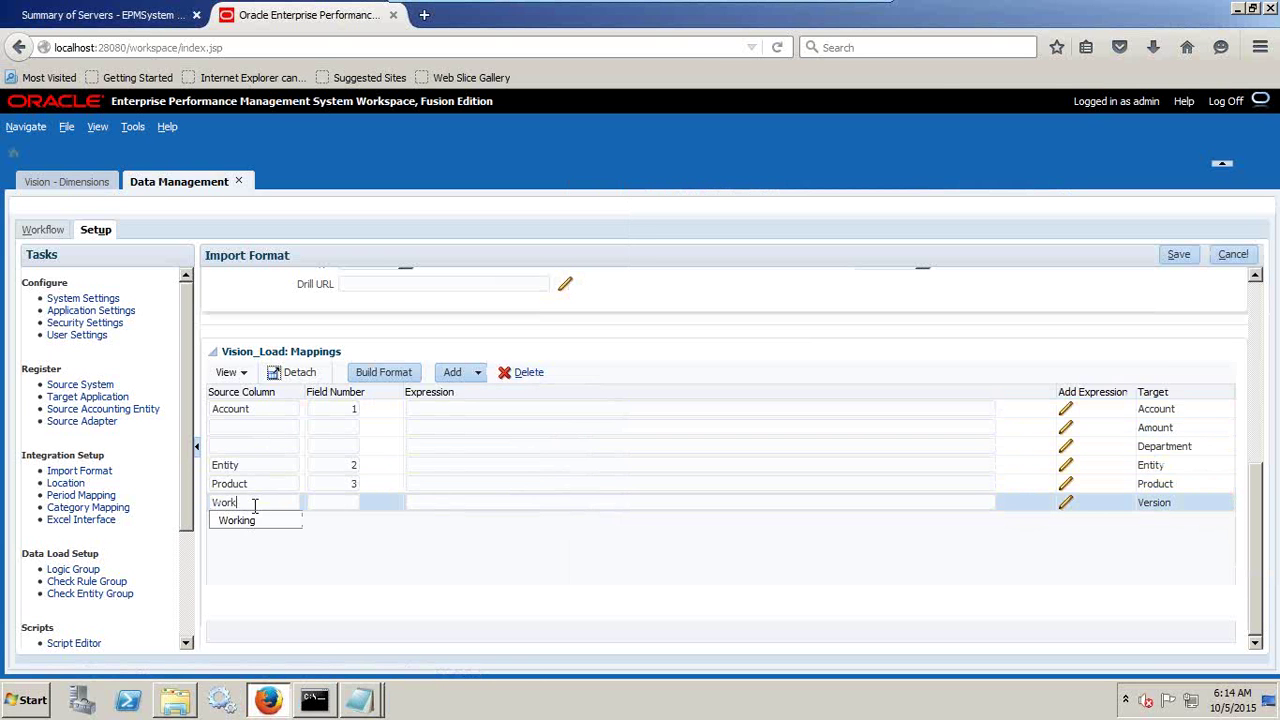
{"action": "type", "text": "ing"}
{"action": "key", "text": "Tab"}
{"action": "type", "text": "4"}
Map the Department target in the Vision_Load mappings to source column Department with field number 5, checking its place in the text file
{"action": "key", "text": "alt+Tab"}
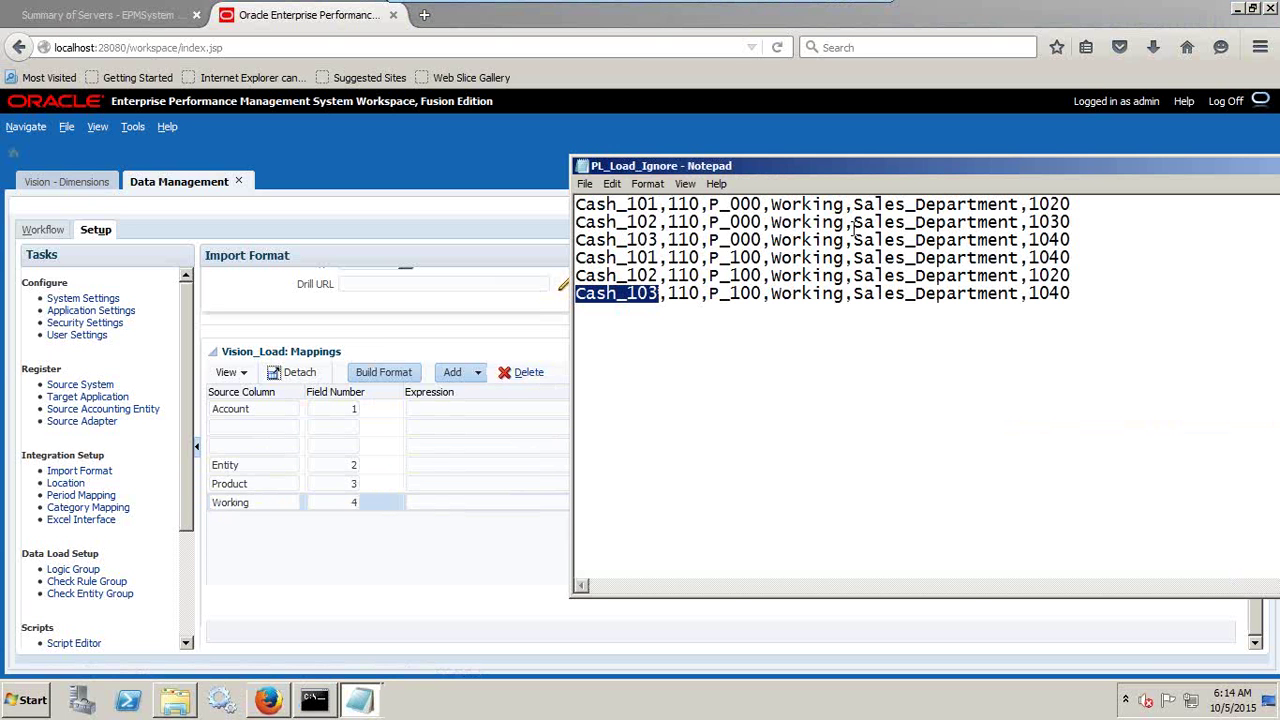
{"action": "key", "text": "alt+Tab"}
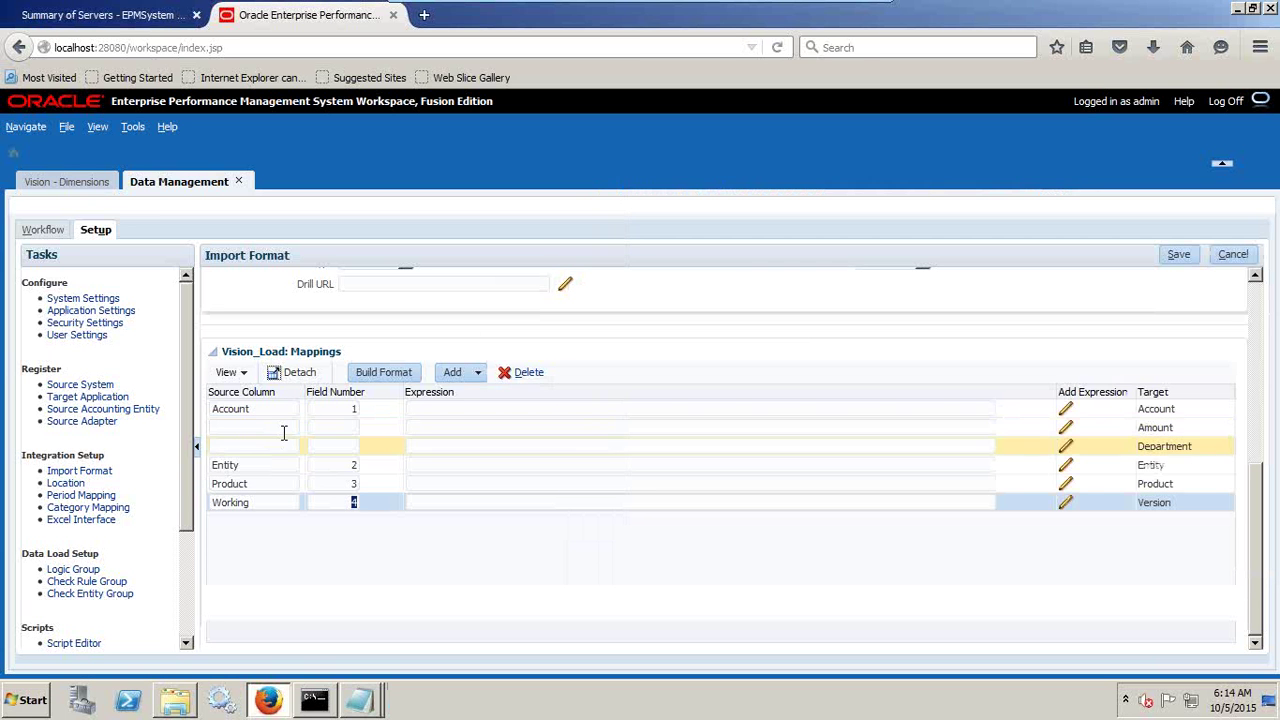
{"action": "left_click", "coordinate": [284, 432]}
{"action": "type", "text": "Department"}
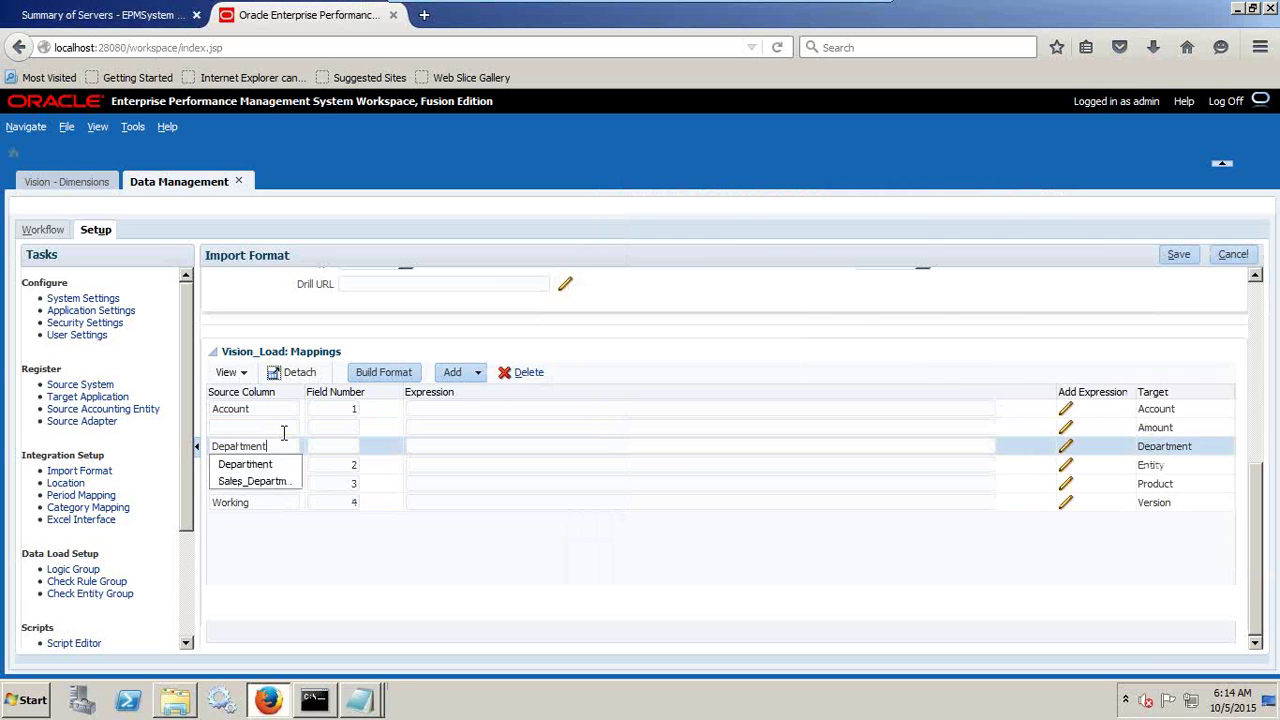
{"action": "key", "text": "alt+Tab"}
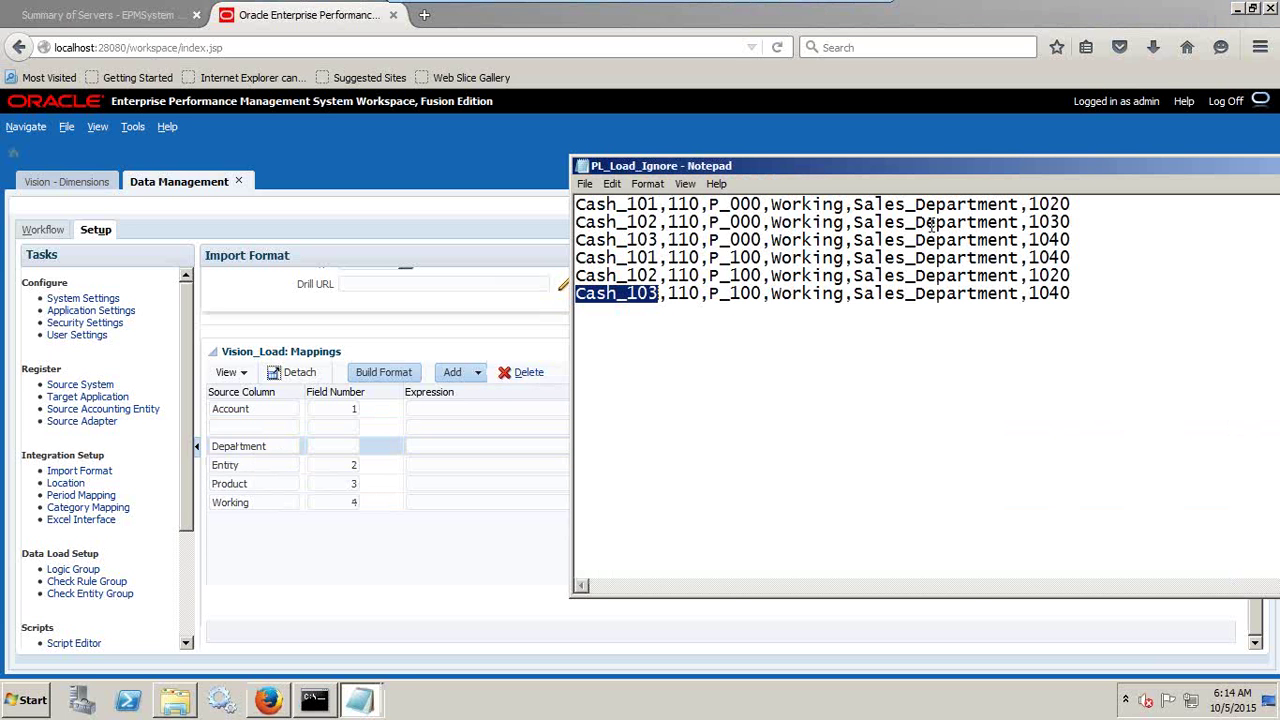
{"action": "left_click", "coordinate": [357, 446]}
{"action": "type", "text": "5"}
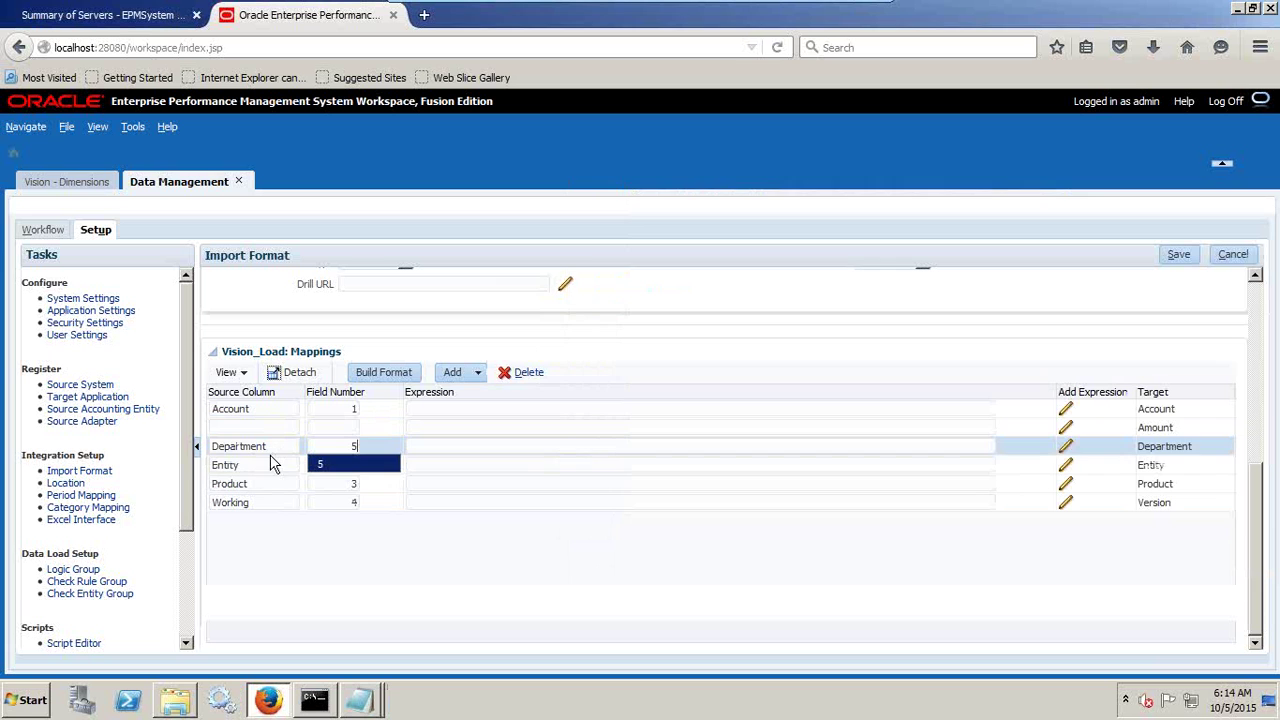
Map the Amount target to source column Amount with field number 6, and save the Vision_Load import format
{"action": "left_click", "coordinate": [267, 427]}
{"action": "type", "text": "Amount"}
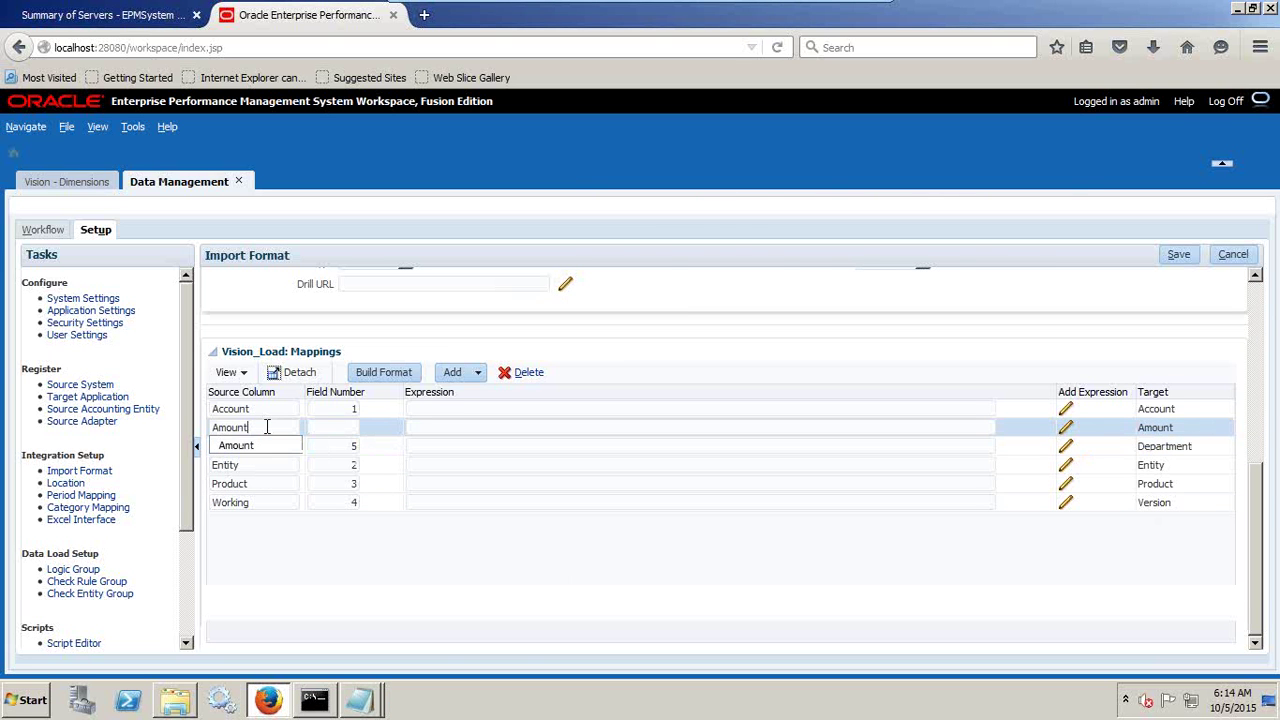
{"action": "key", "text": "Tab"}
{"action": "type", "text": "6"}
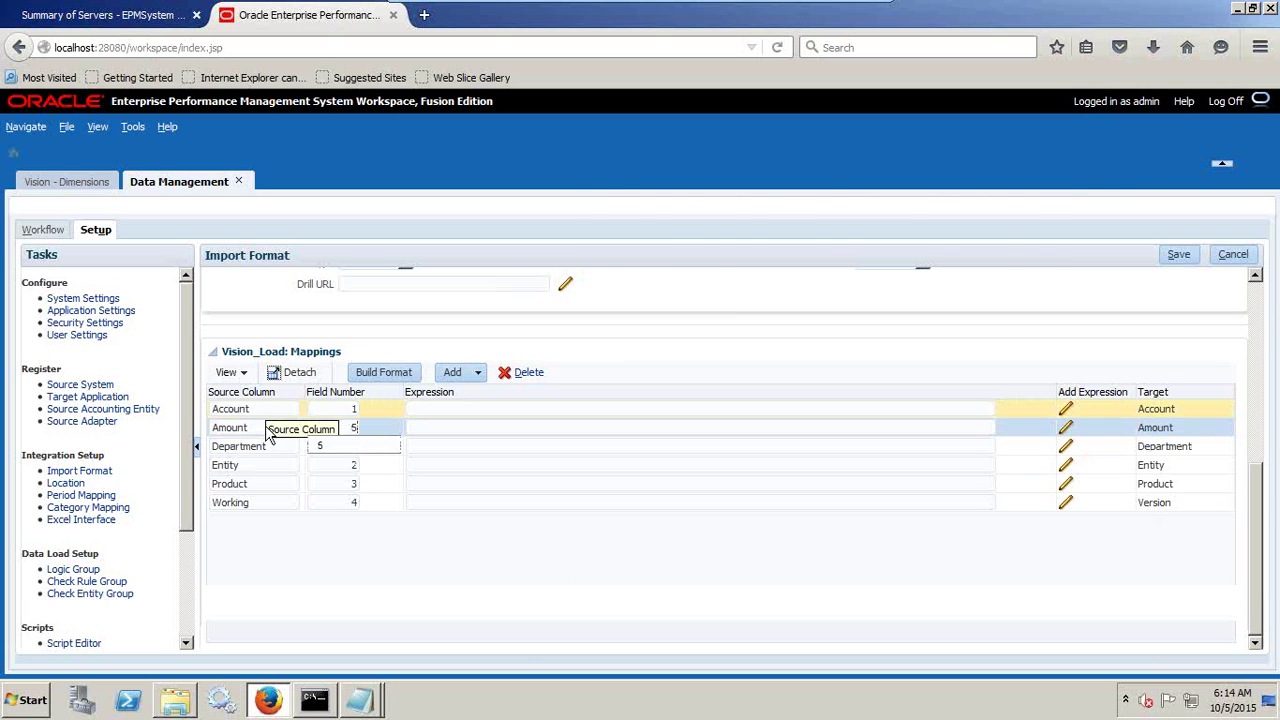
{"action": "key", "text": "alt+Tab"}
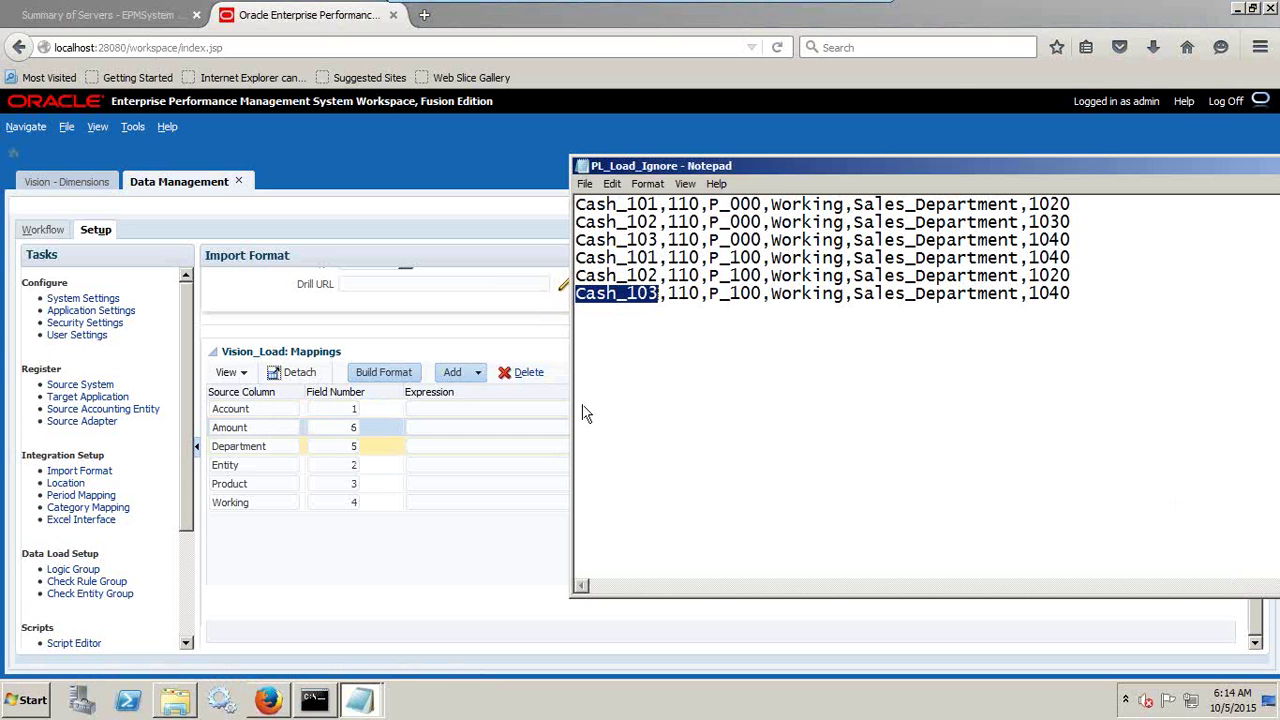
{"action": "key", "text": "alt+Tab"}
{"action": "left_click", "coordinate": [1177, 255]}
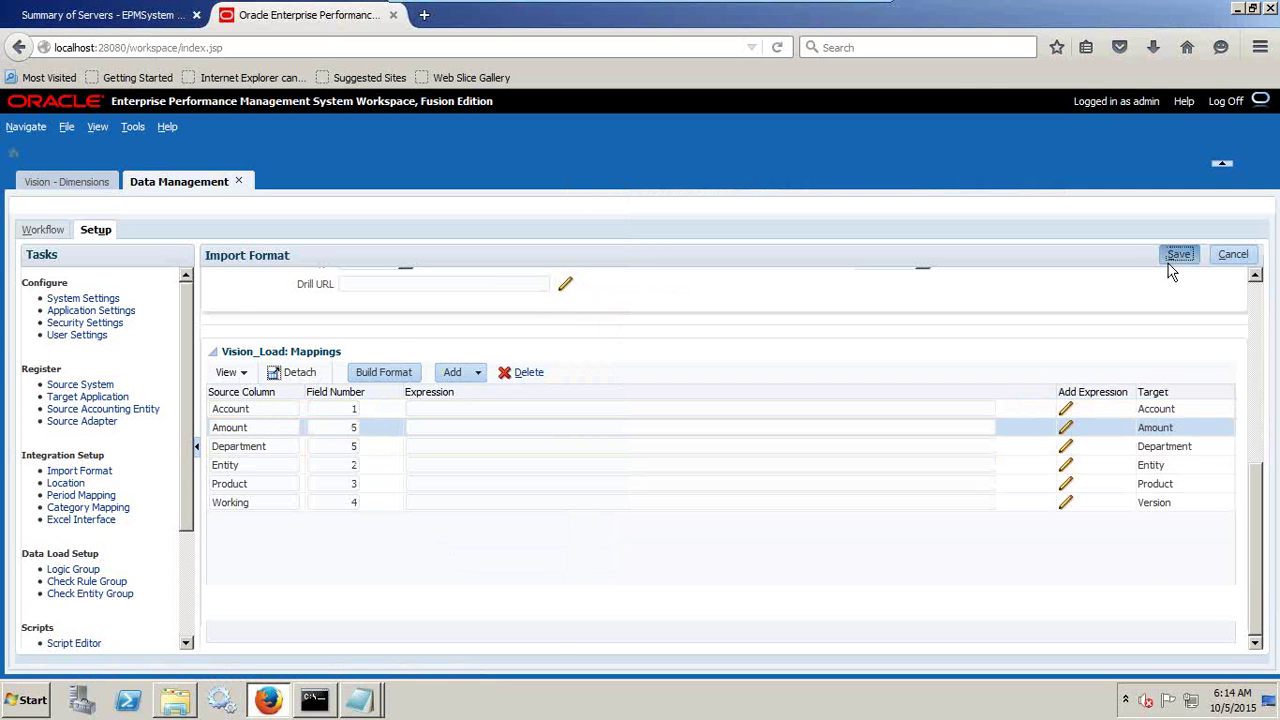
{"action": "scroll", "coordinate": [639, 445], "scroll_direction": "down", "scroll_amount": 5}
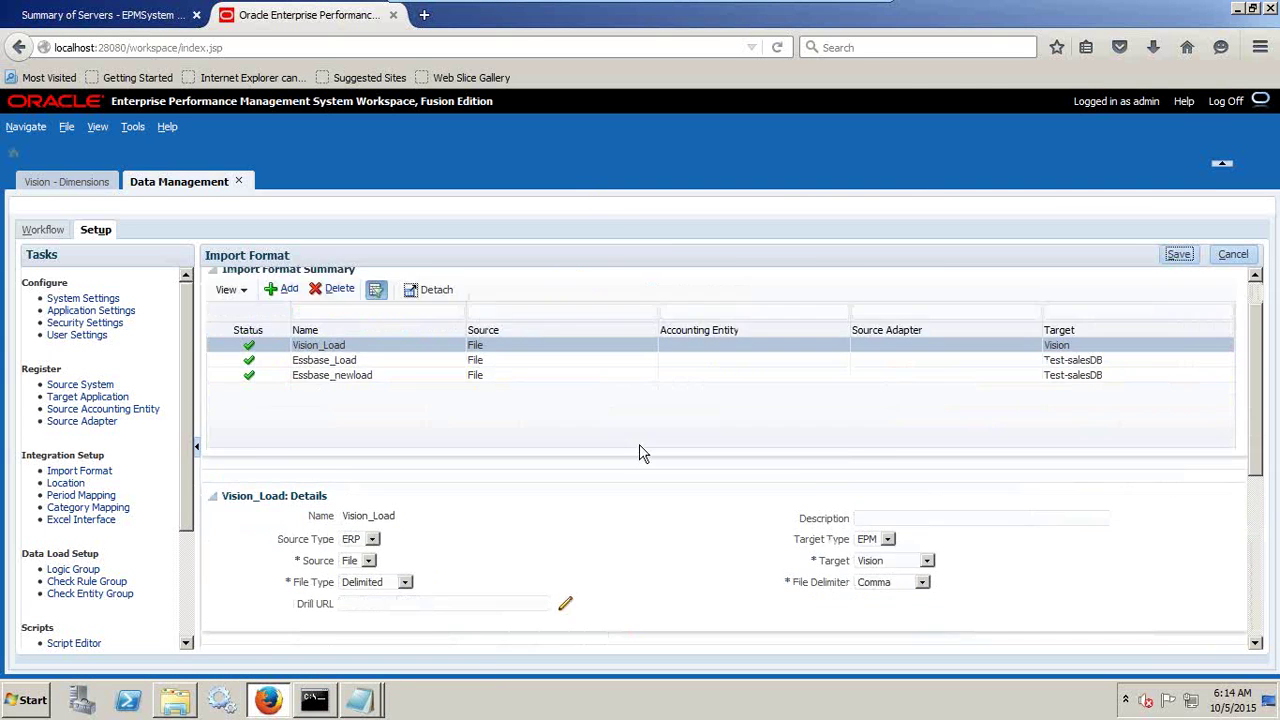
{"action": "scroll", "coordinate": [640, 444], "scroll_direction": "up", "scroll_amount": 5}
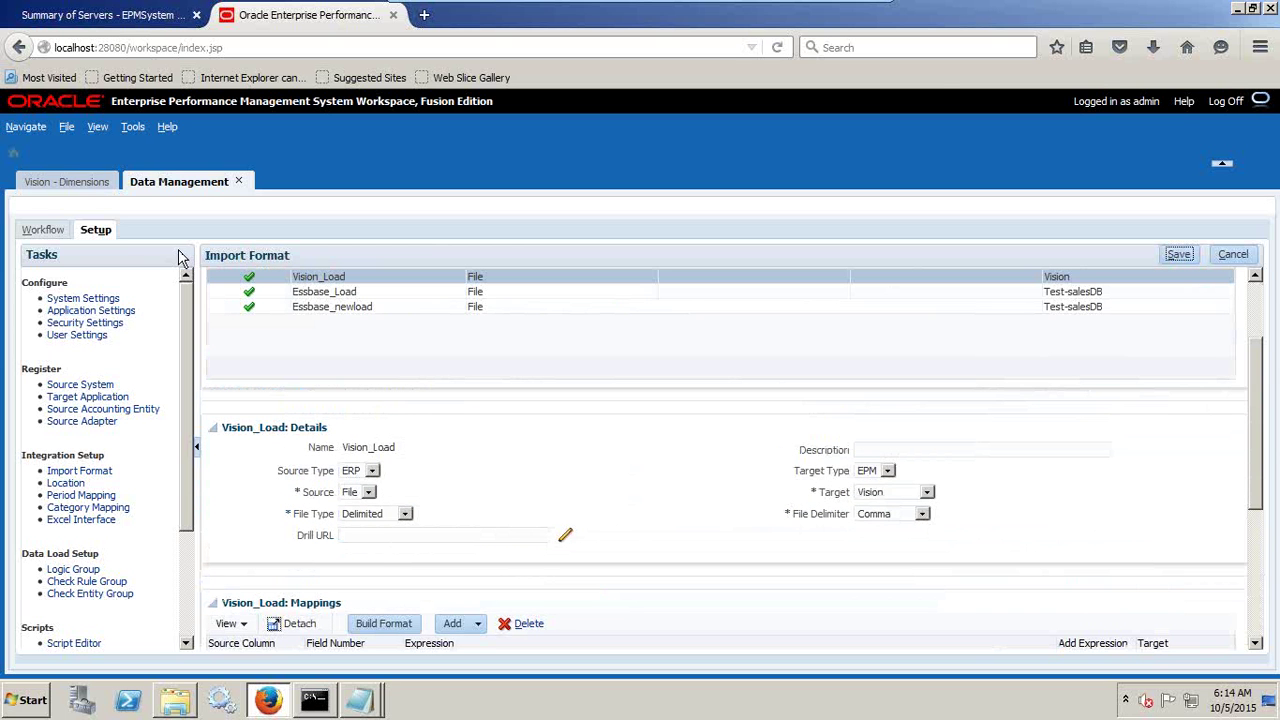
Add a new location in the Integration Setup and name it Vision_Load
{"action": "left_click", "coordinate": [70, 483]}
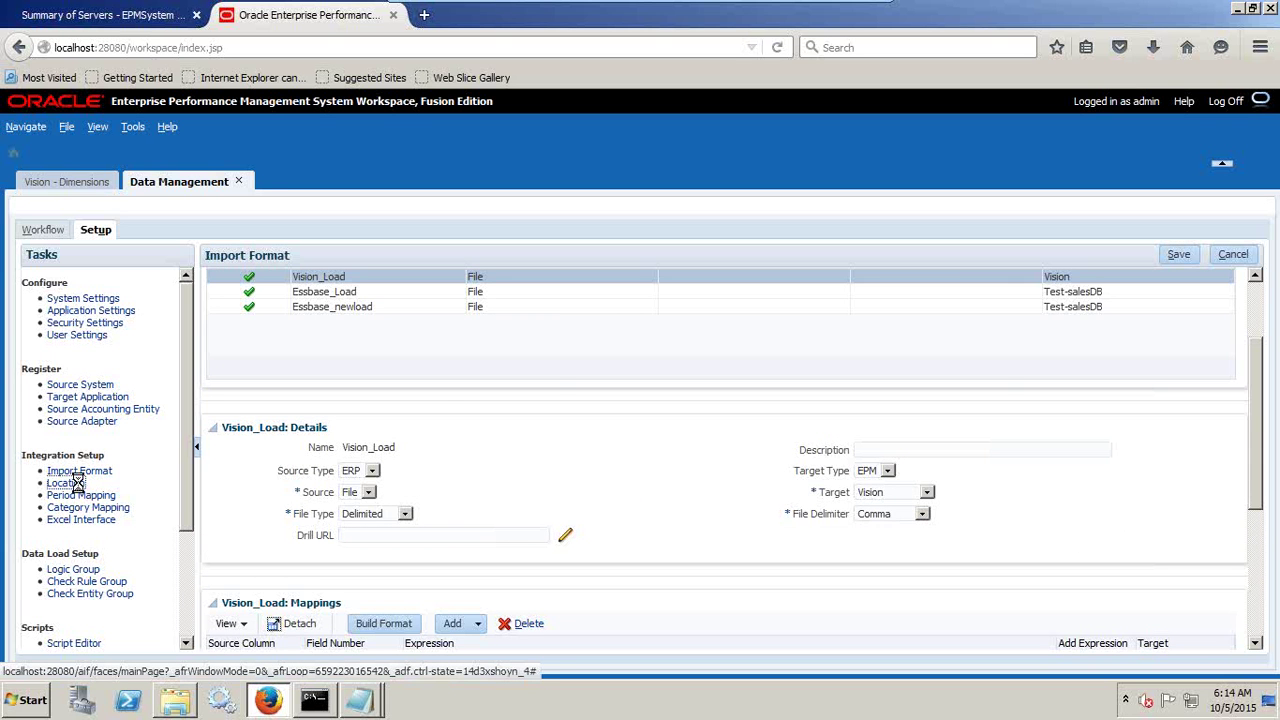
{"action": "left_click", "coordinate": [287, 311]}
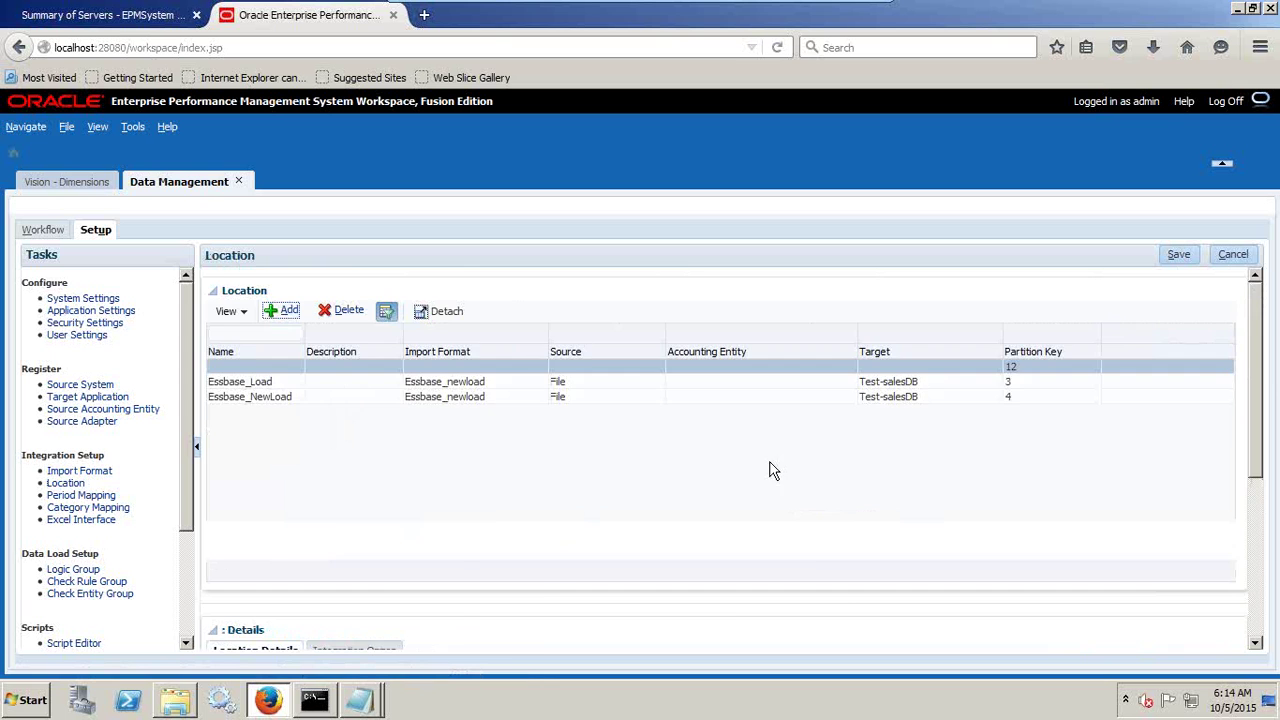
{"action": "scroll", "coordinate": [420, 487], "scroll_direction": "down", "scroll_amount": 3}
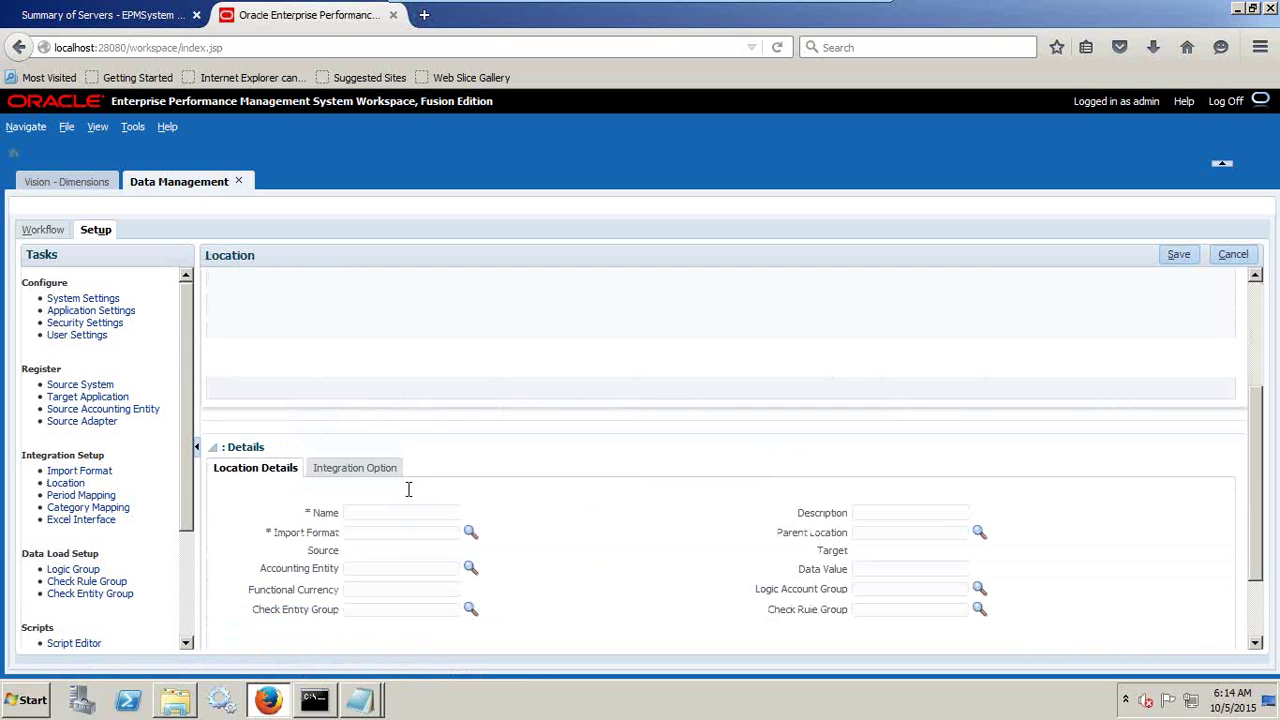
{"action": "type", "text": "Vision"}
{"action": "key", "text": "Down"}
{"action": "key", "text": "Tab"}
Assign the Vision_Load import format to the new location and save the location
{"action": "left_click", "coordinate": [471, 532]}
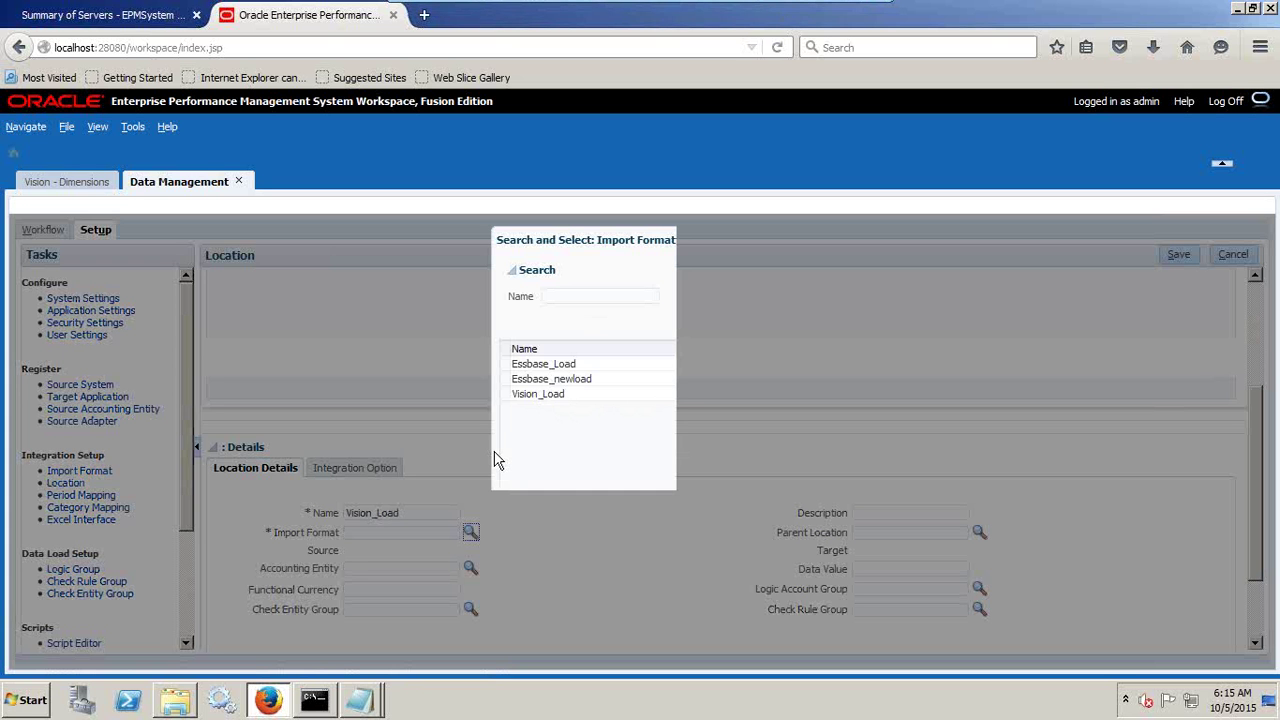
{"action": "mouse_move", "coordinate": [870, 18]}
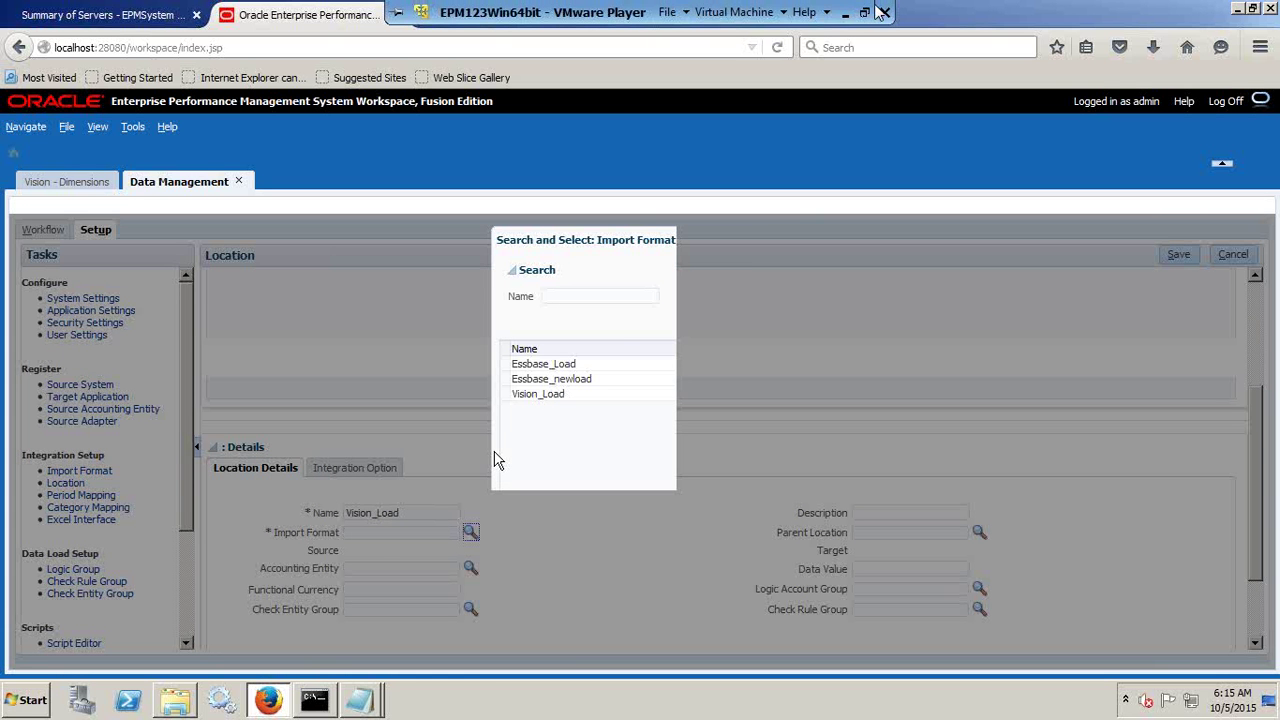
{"action": "left_click", "coordinate": [866, 13]}
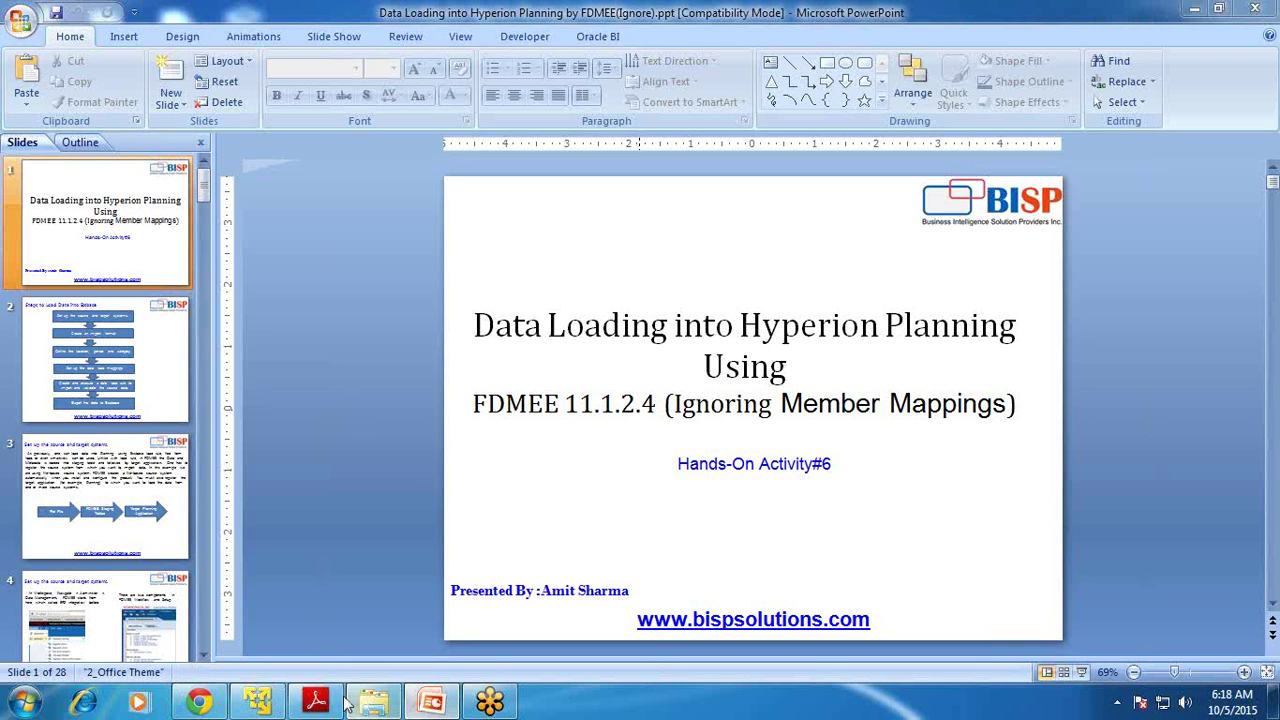
{"action": "left_click", "coordinate": [257, 702]}
{"action": "left_click", "coordinate": [565, 425]}
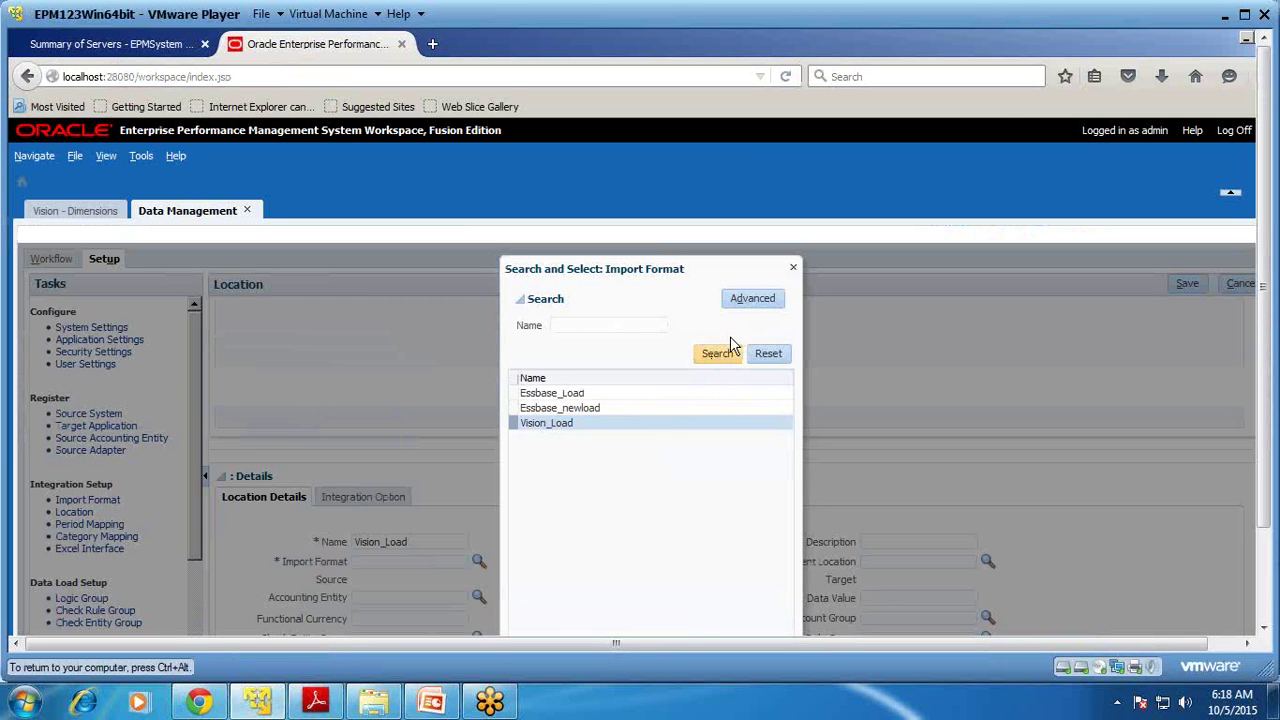
{"action": "left_click", "coordinate": [1244, 14]}
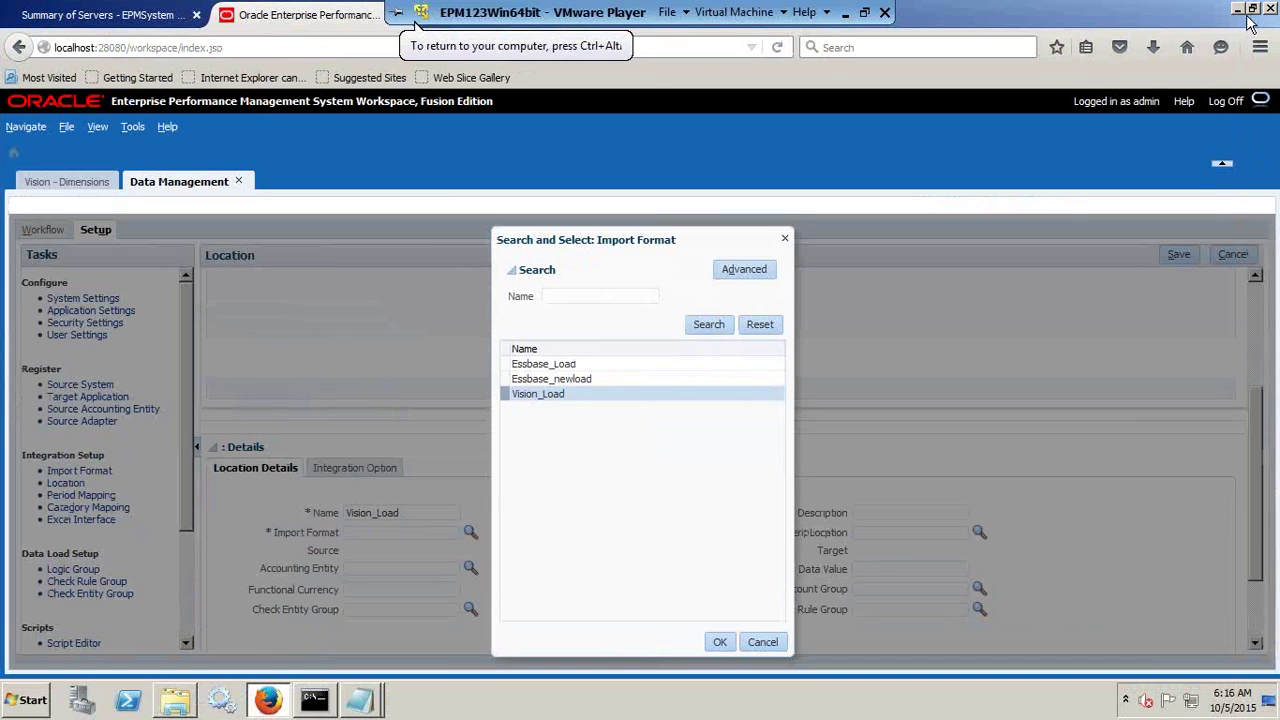
{"action": "left_click", "coordinate": [712, 643]}
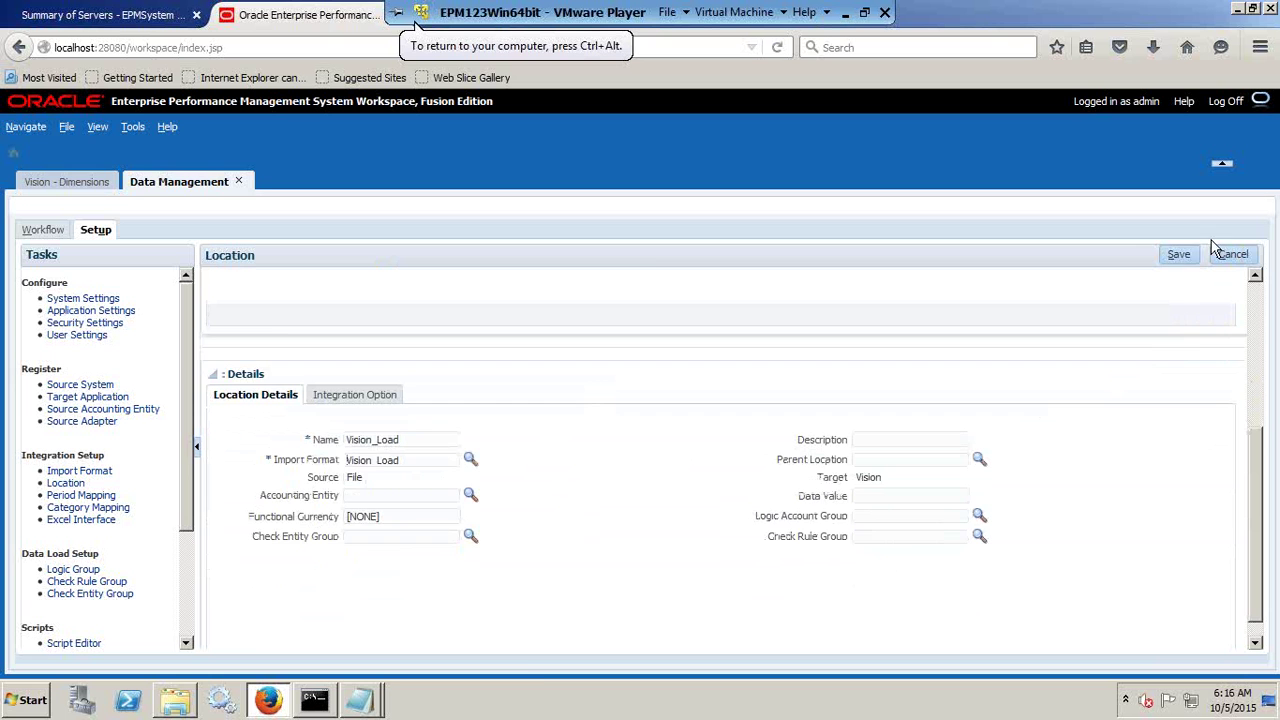
{"action": "left_click", "coordinate": [1183, 257]}
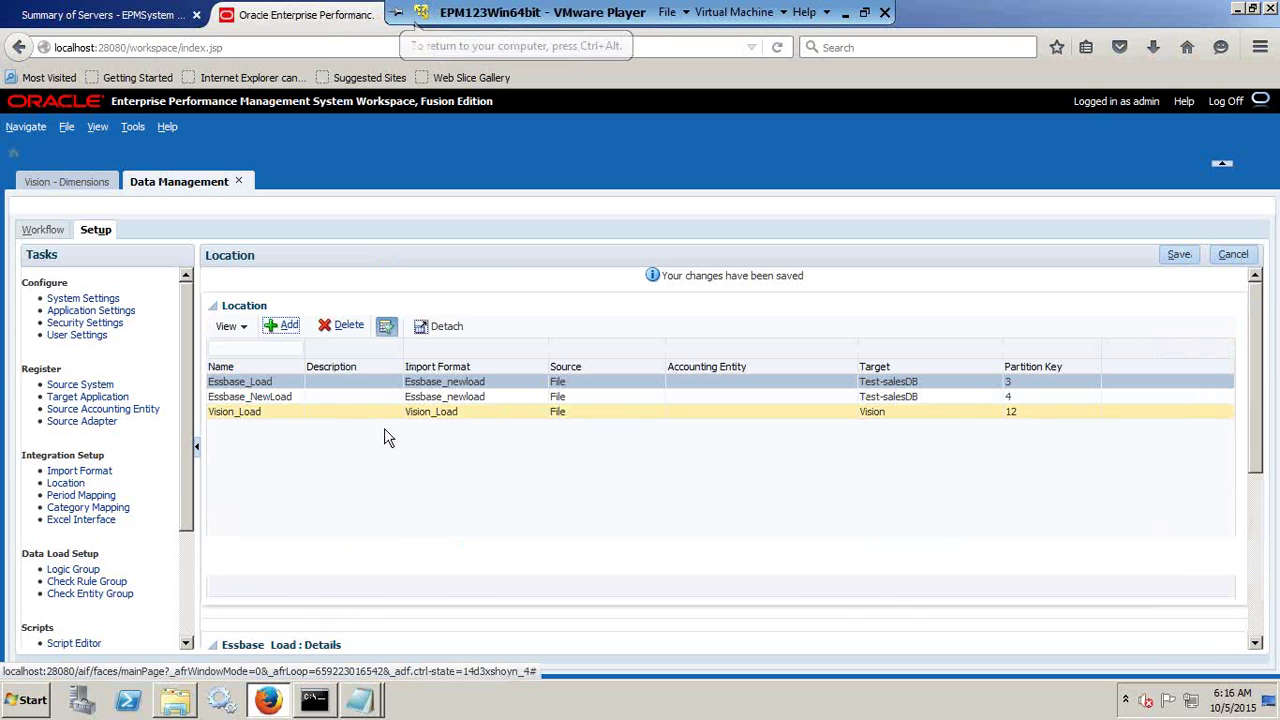
{"action": "scroll", "coordinate": [383, 480], "scroll_direction": "down", "scroll_amount": 3}
{"action": "scroll", "coordinate": [438, 537], "scroll_direction": "down", "scroll_amount": 2}
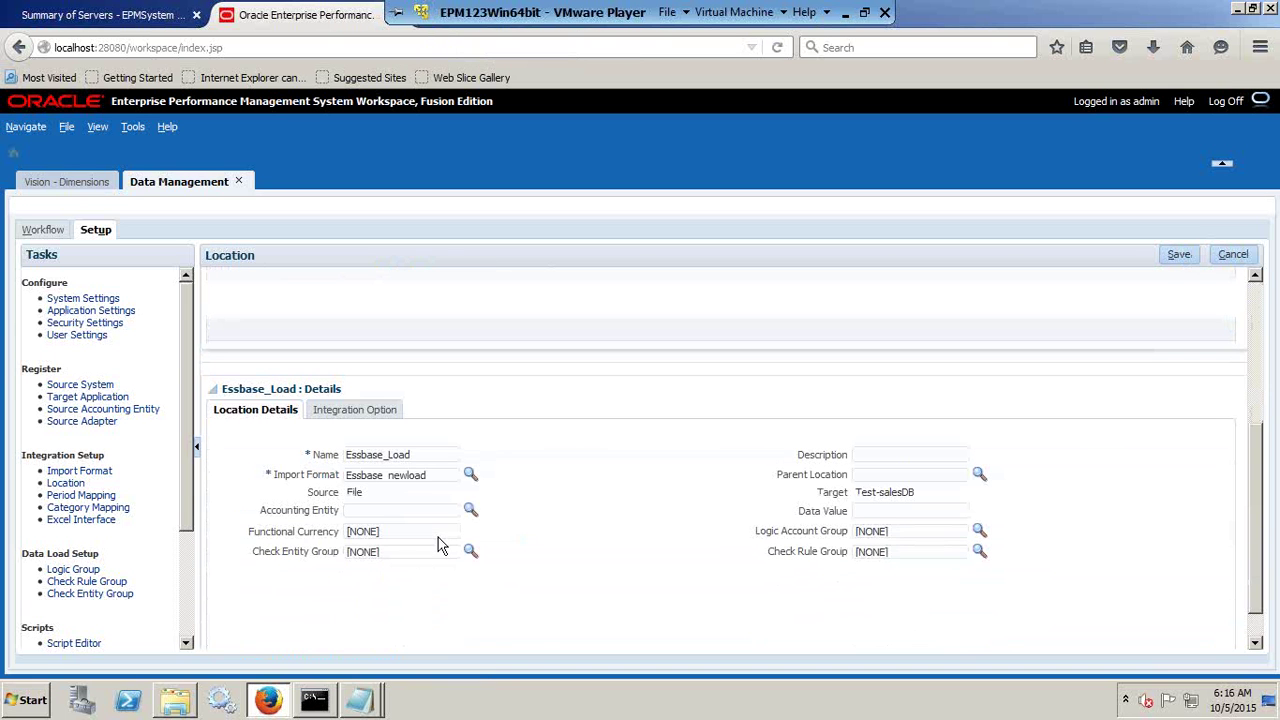
Review the global period mapping and compare its Jan and Q1 targets with the YearTotal hierarchy in Vision's Period dimension
{"action": "left_click", "coordinate": [88, 495]}
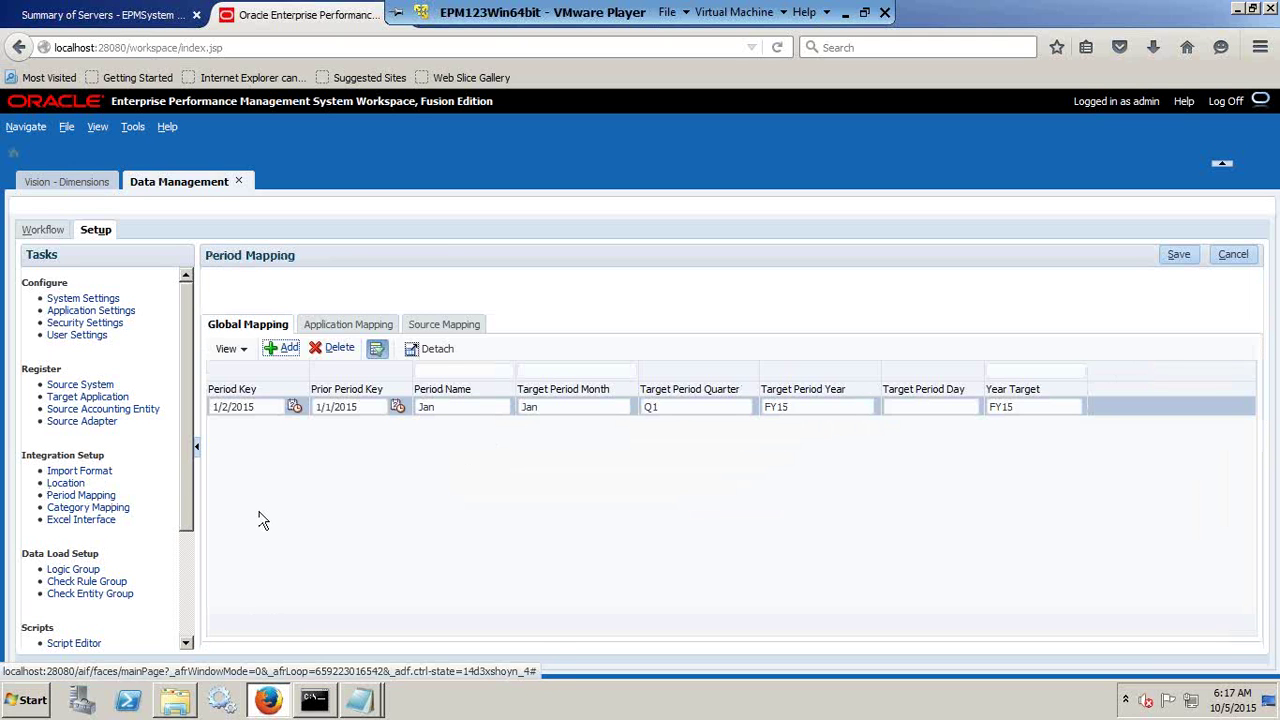
{"action": "double_click", "coordinate": [779, 407]}
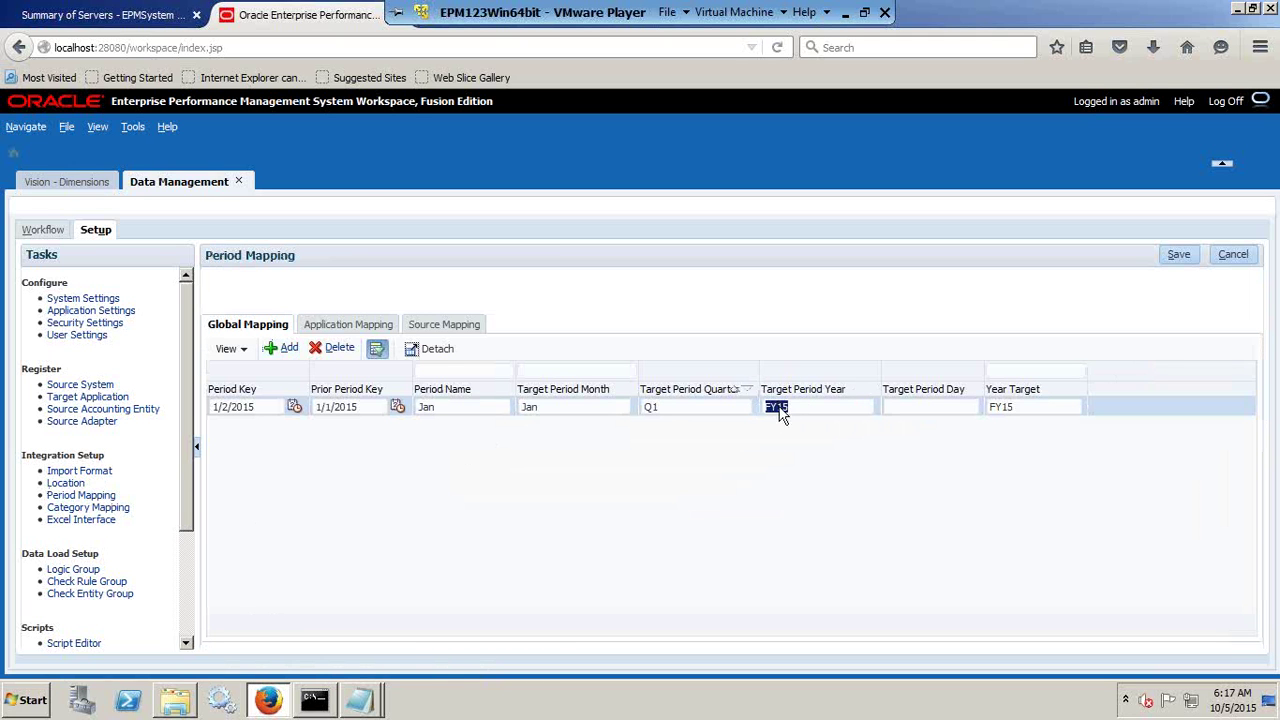
{"action": "left_click", "coordinate": [90, 182]}
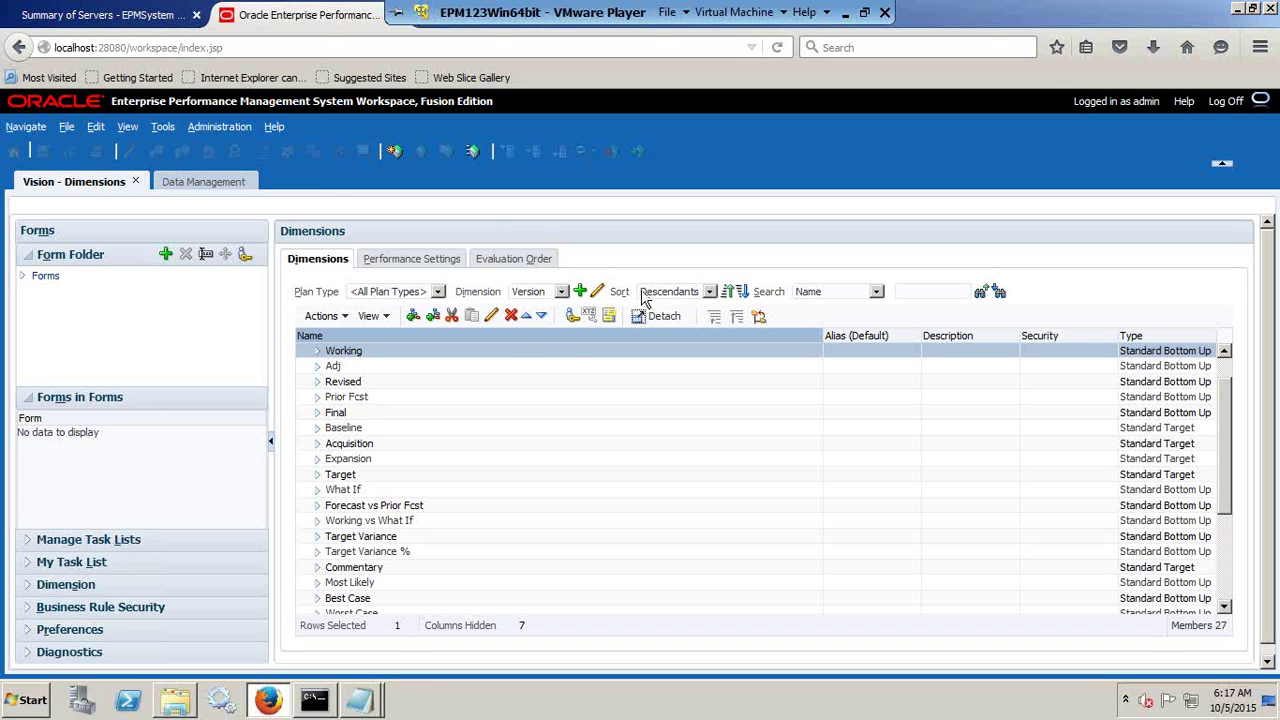
{"action": "left_click", "coordinate": [522, 290]}
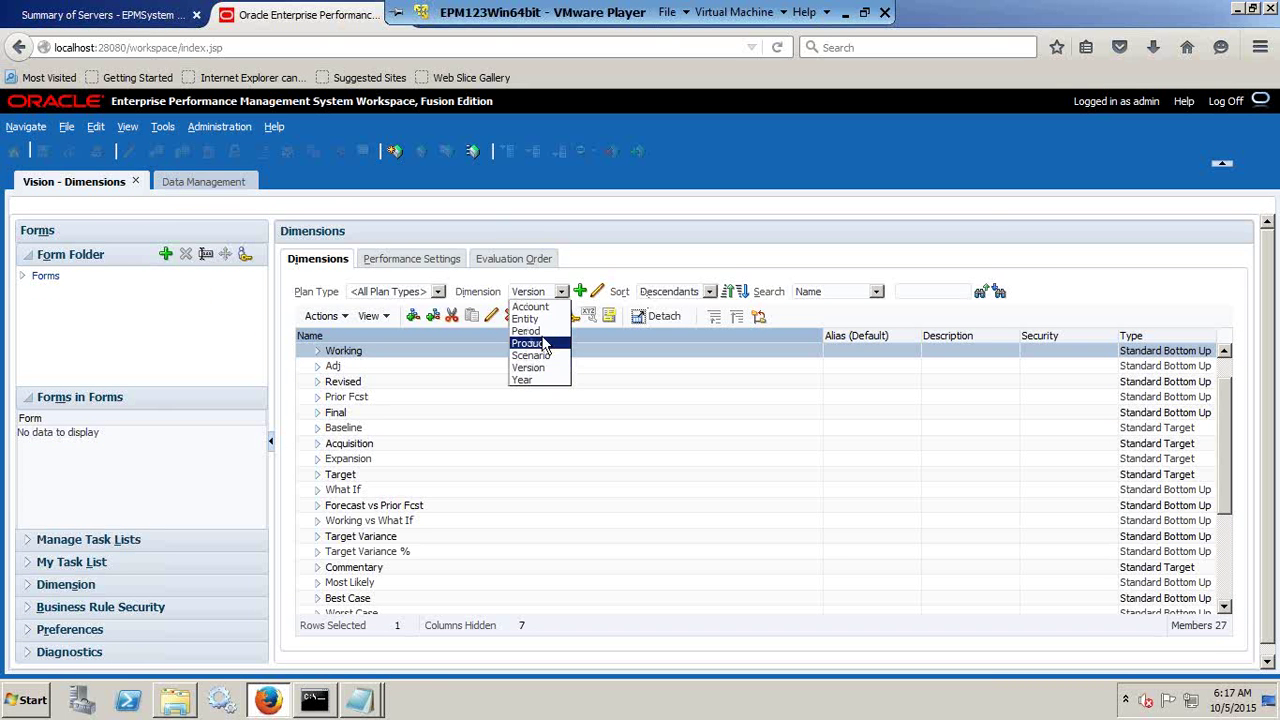
{"action": "left_click", "coordinate": [540, 332]}
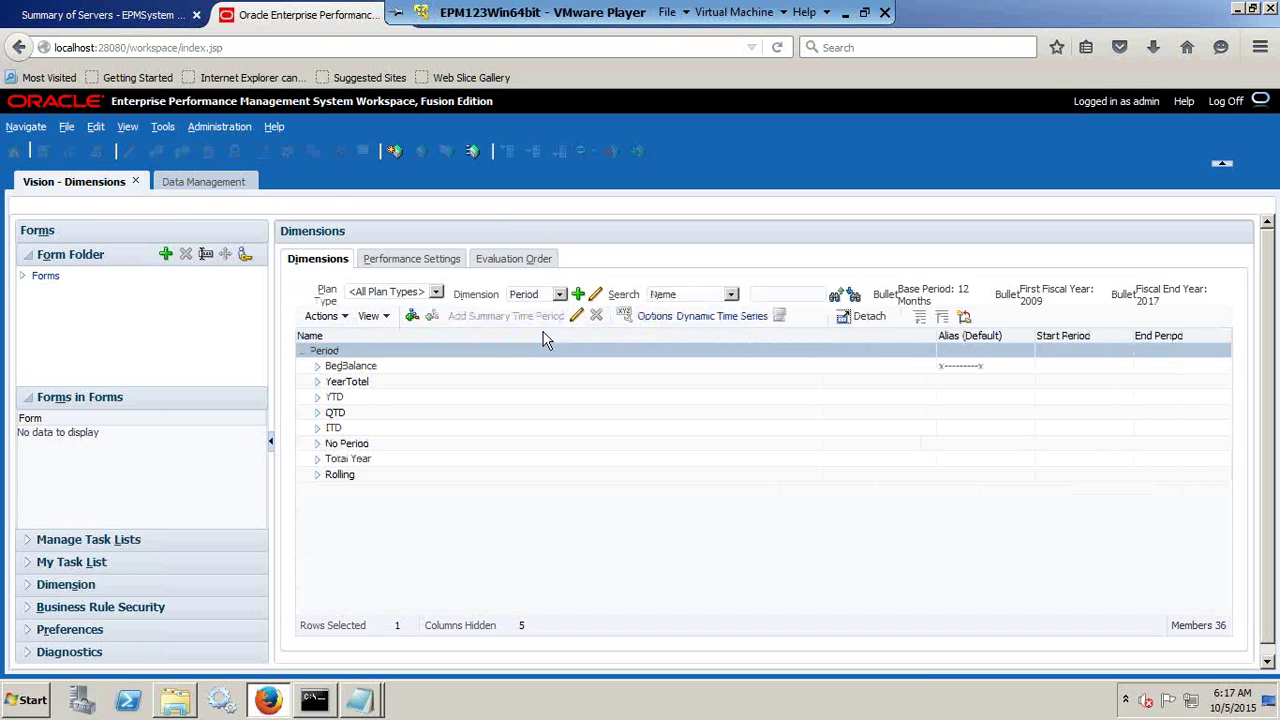
{"action": "left_click", "coordinate": [317, 381]}
{"action": "left_click", "coordinate": [333, 397]}
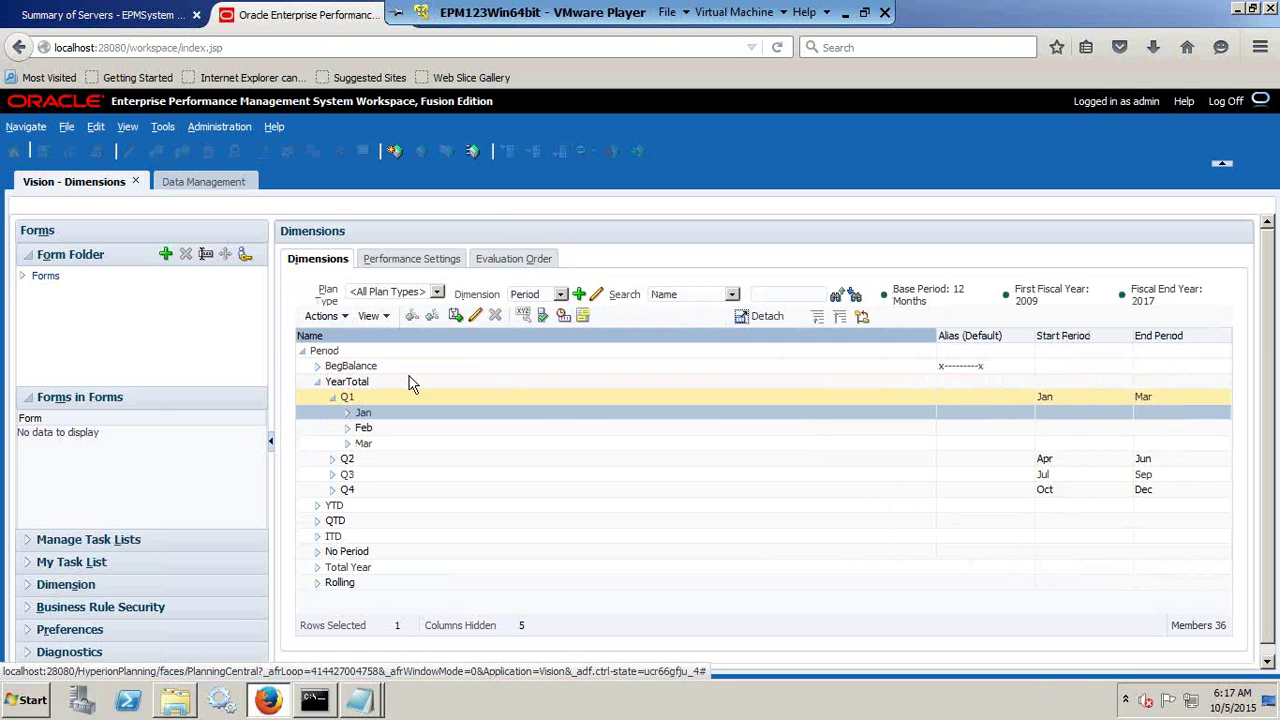
Check the FY15 member in Vision's Year dimension against the year target and return to the period mapping
{"action": "left_click", "coordinate": [540, 300]}
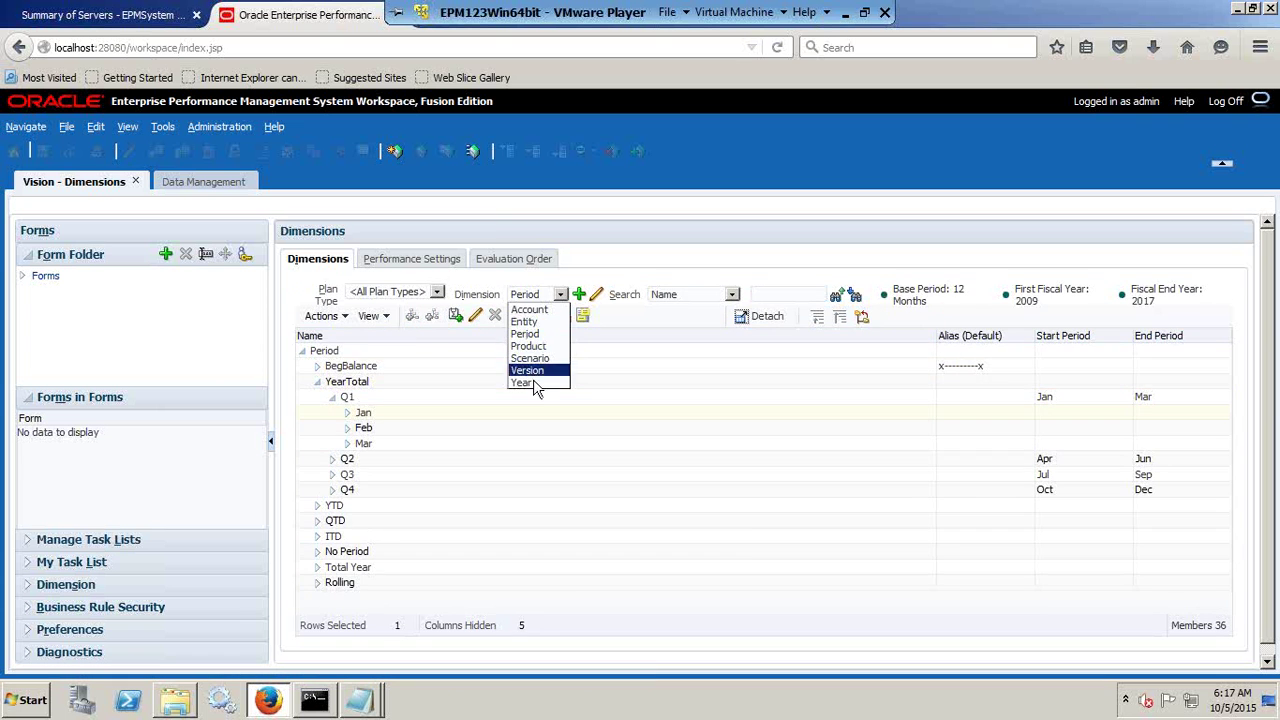
{"action": "left_click", "coordinate": [524, 382]}
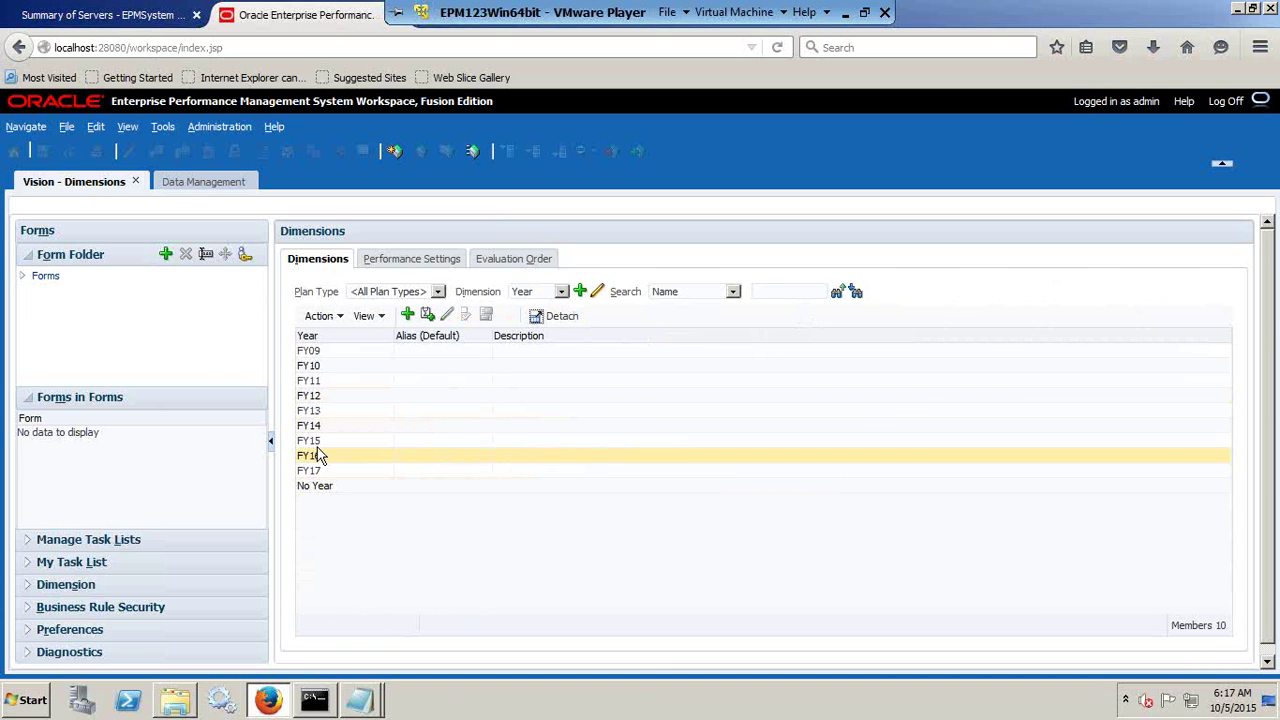
{"action": "left_click", "coordinate": [320, 442]}
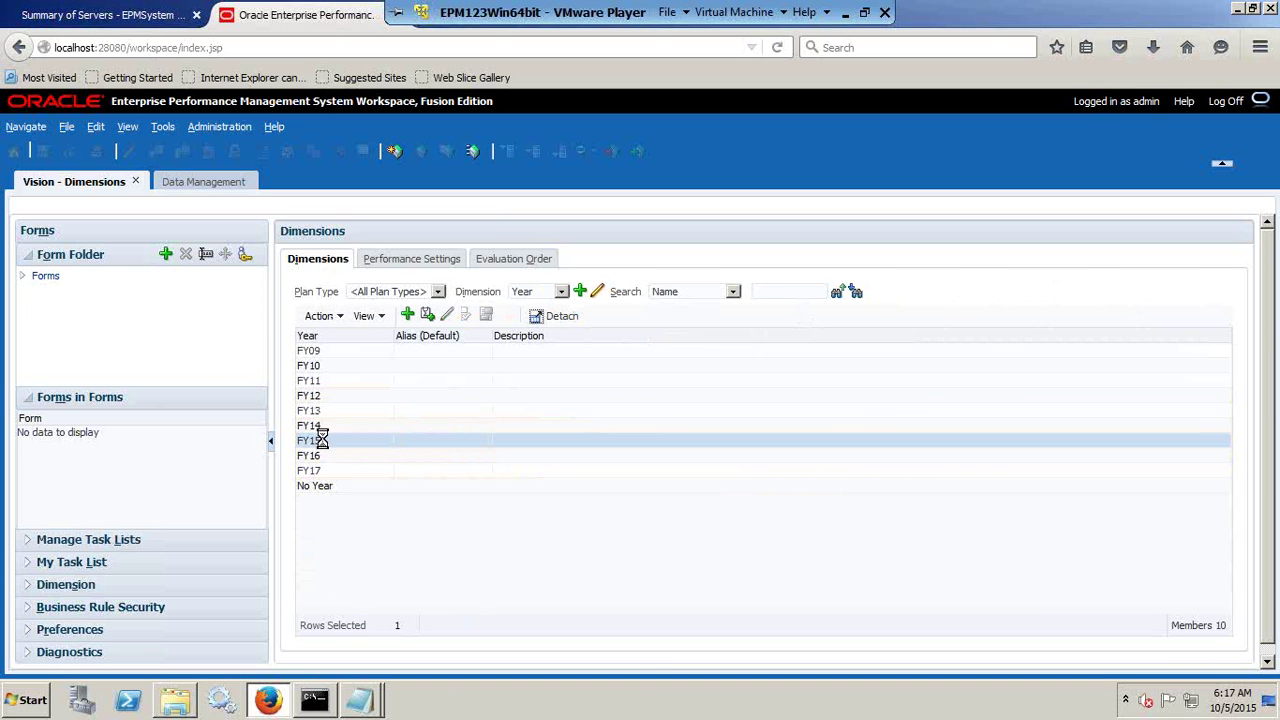
{"action": "left_click", "coordinate": [218, 188]}
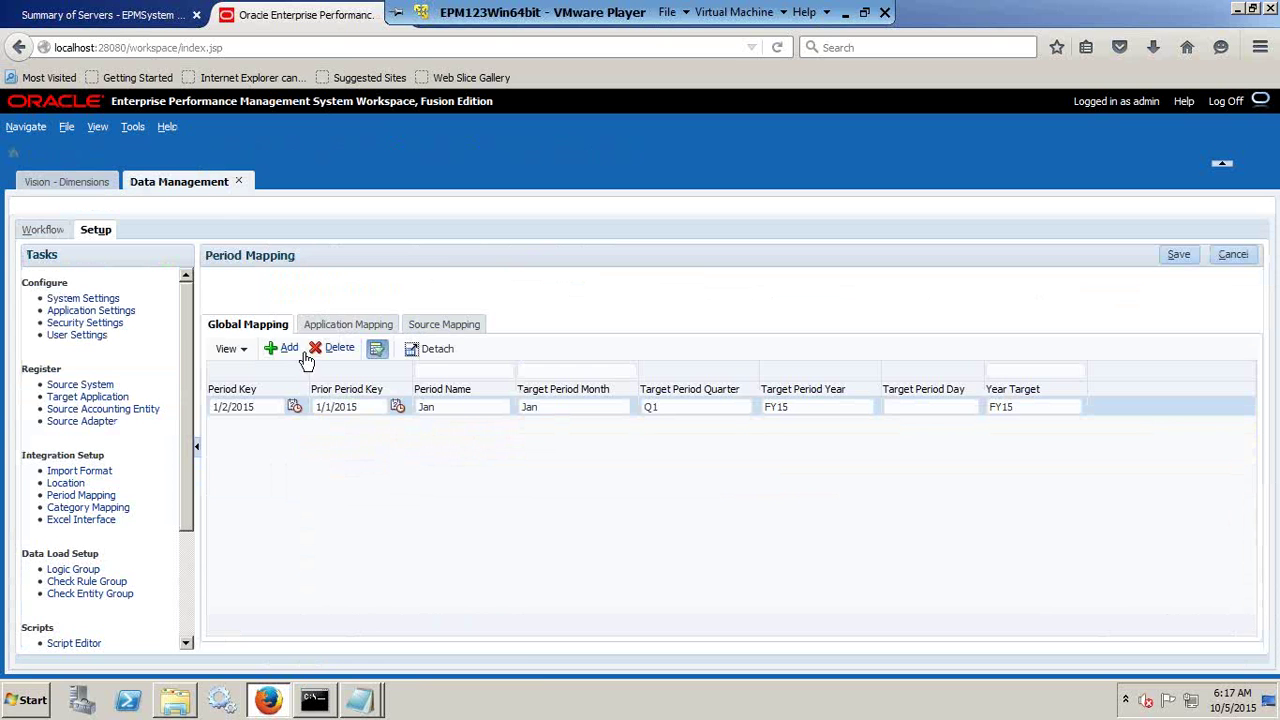
Set the Forecast category's frequency to Quarterly in the global category mapping and save it
{"action": "left_click", "coordinate": [90, 508]}
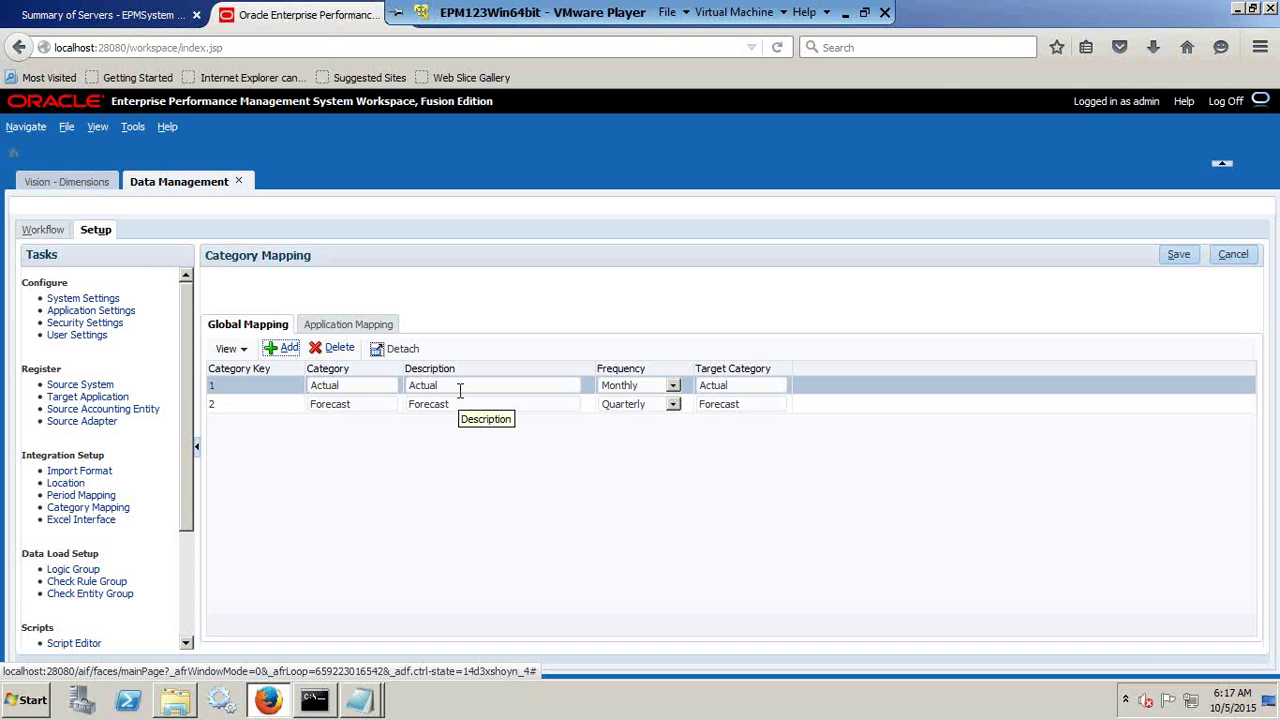
{"action": "left_click", "coordinate": [645, 405]}
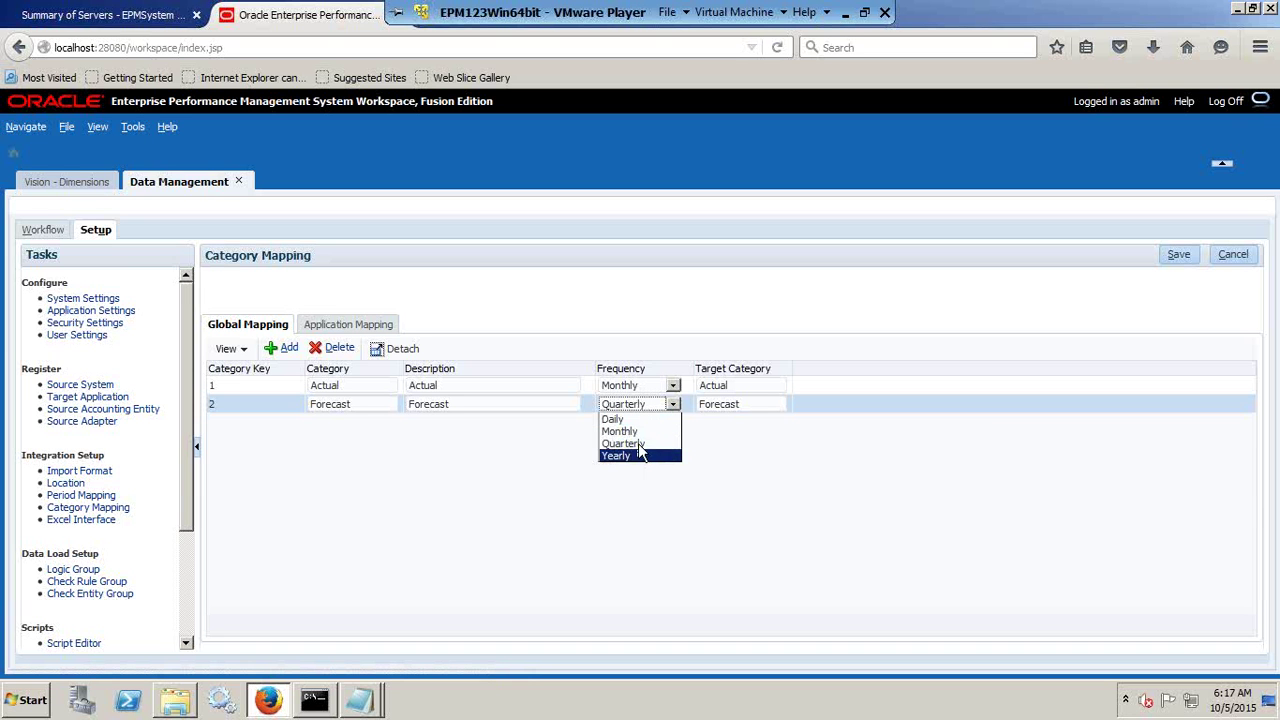
{"action": "left_click", "coordinate": [642, 444]}
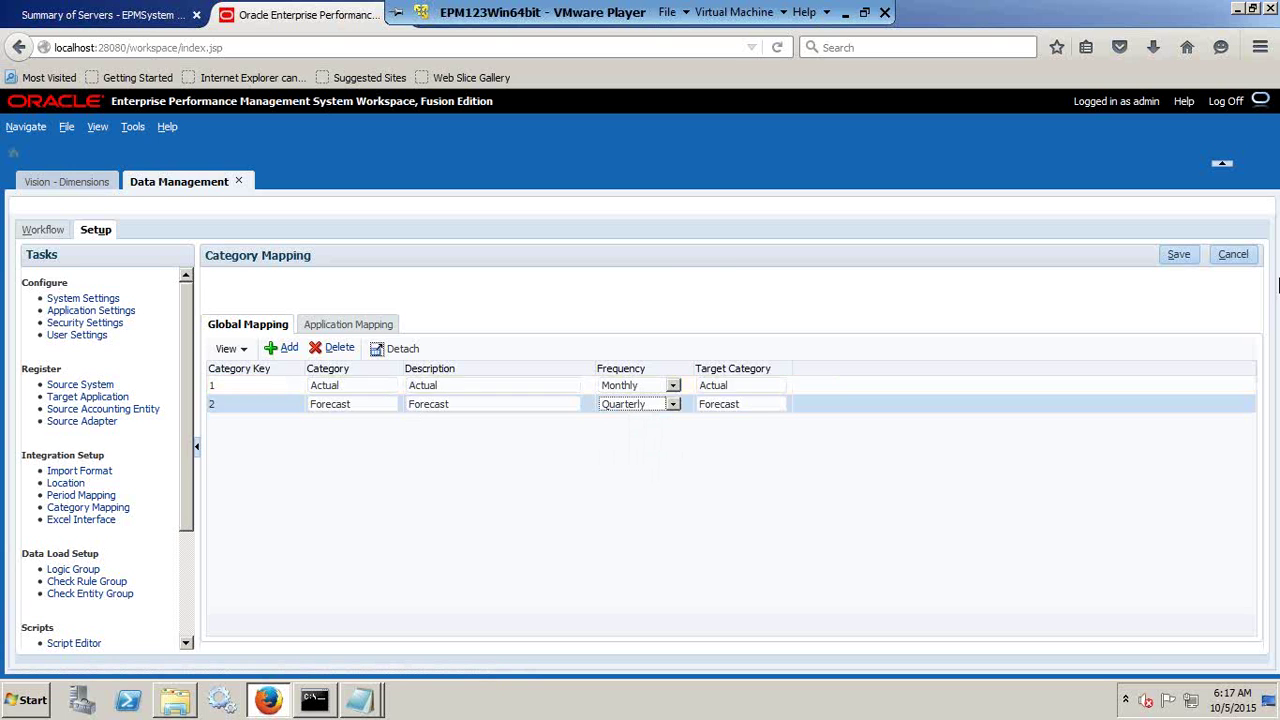
{"action": "left_click", "coordinate": [1180, 256]}
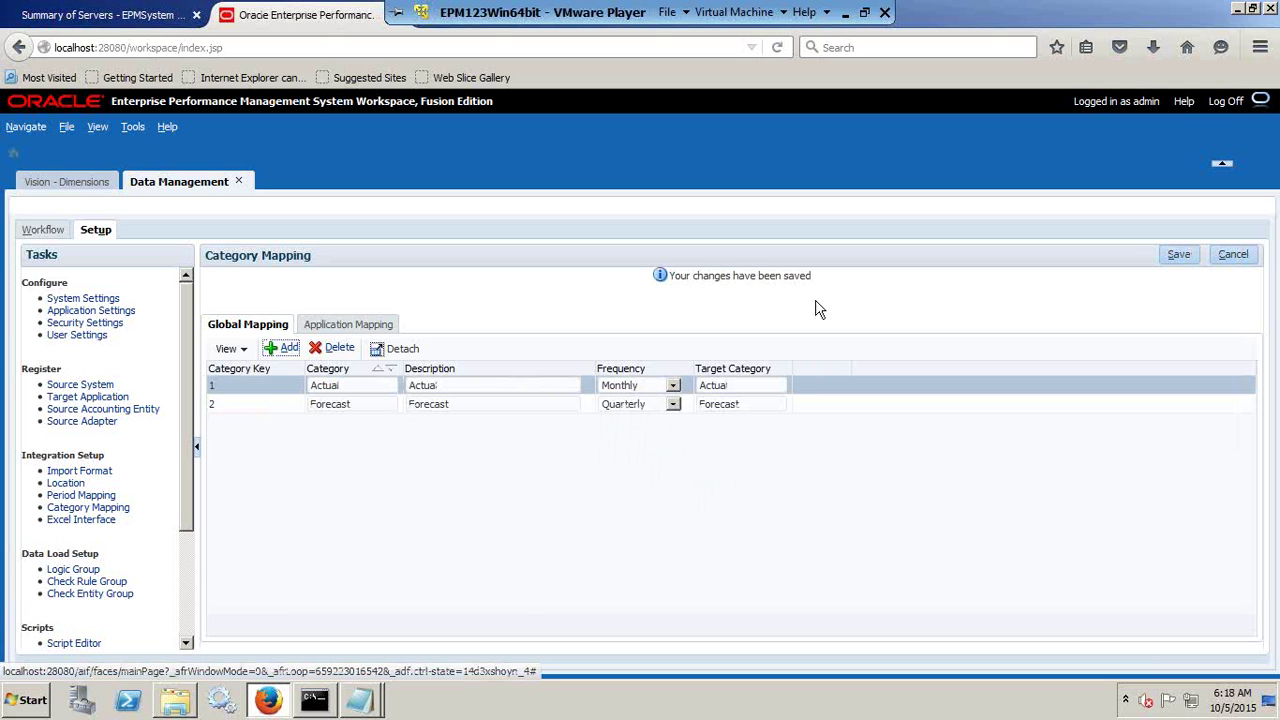
Open the data load mapping in the workflow and switch the point of view's location to Vision_Load
{"action": "left_click", "coordinate": [45, 231]}
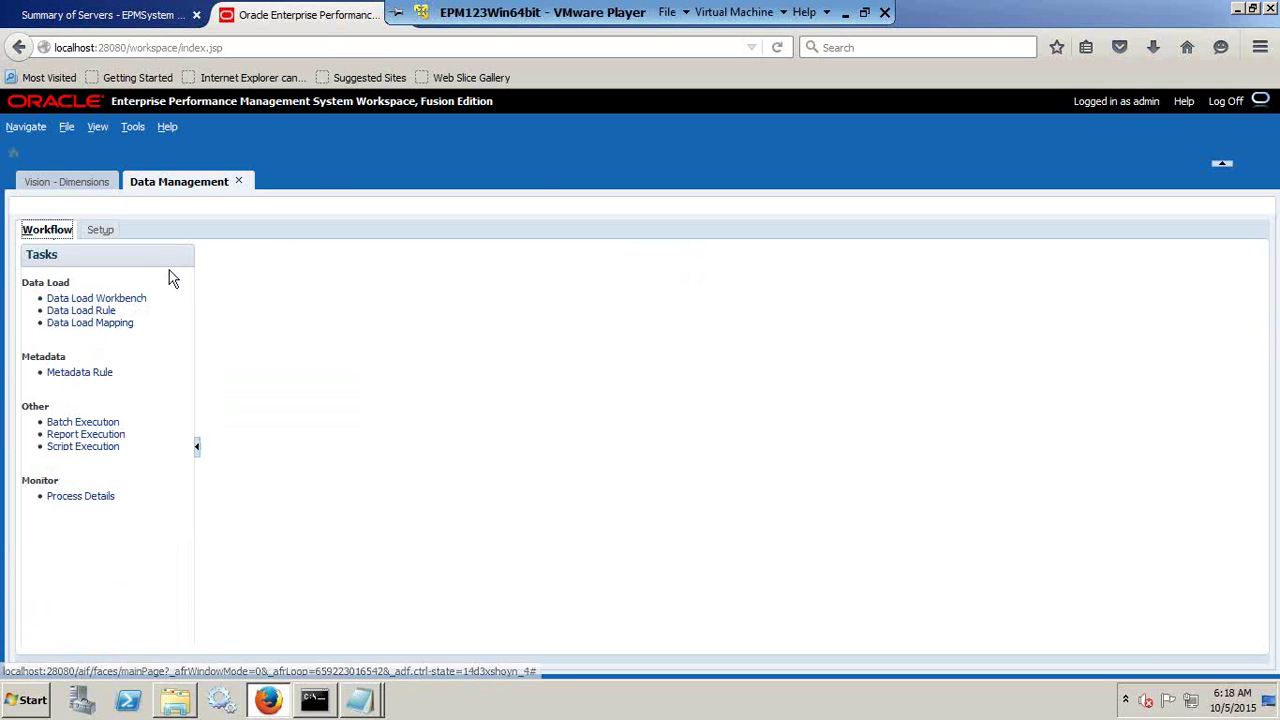
{"action": "left_click", "coordinate": [114, 327]}
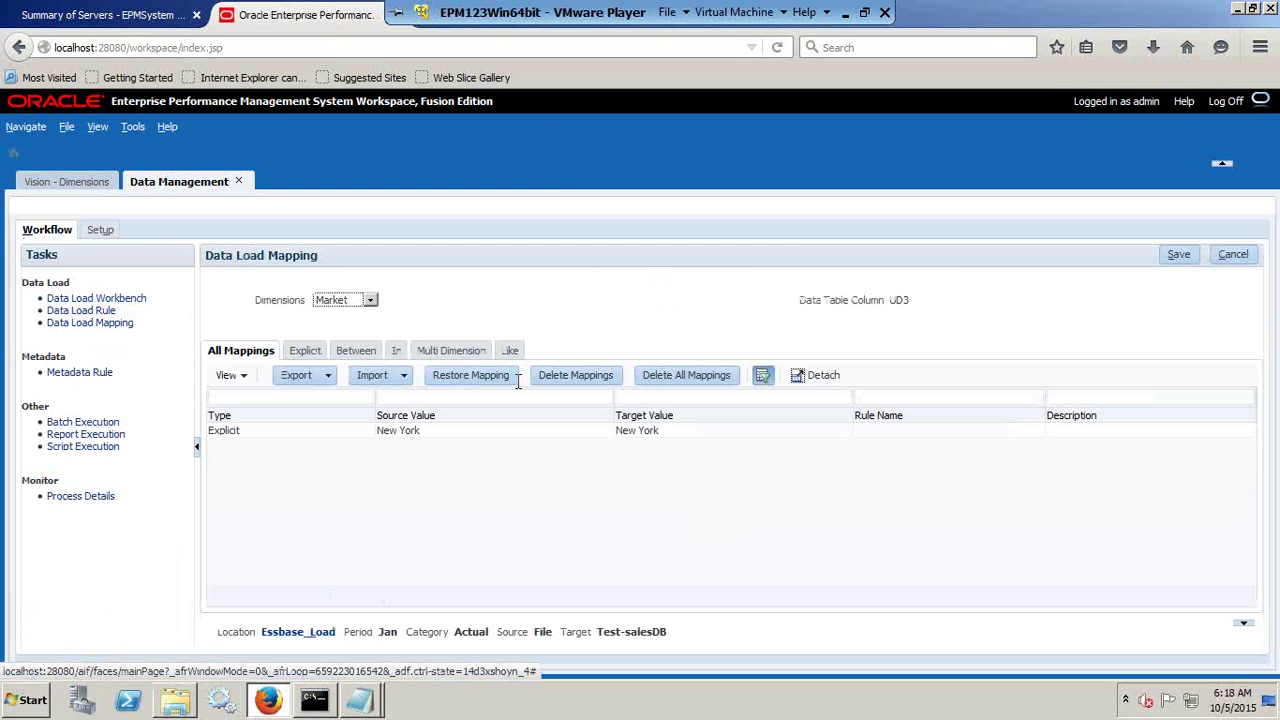
{"action": "left_click", "coordinate": [358, 302]}
{"action": "left_click", "coordinate": [358, 314]}
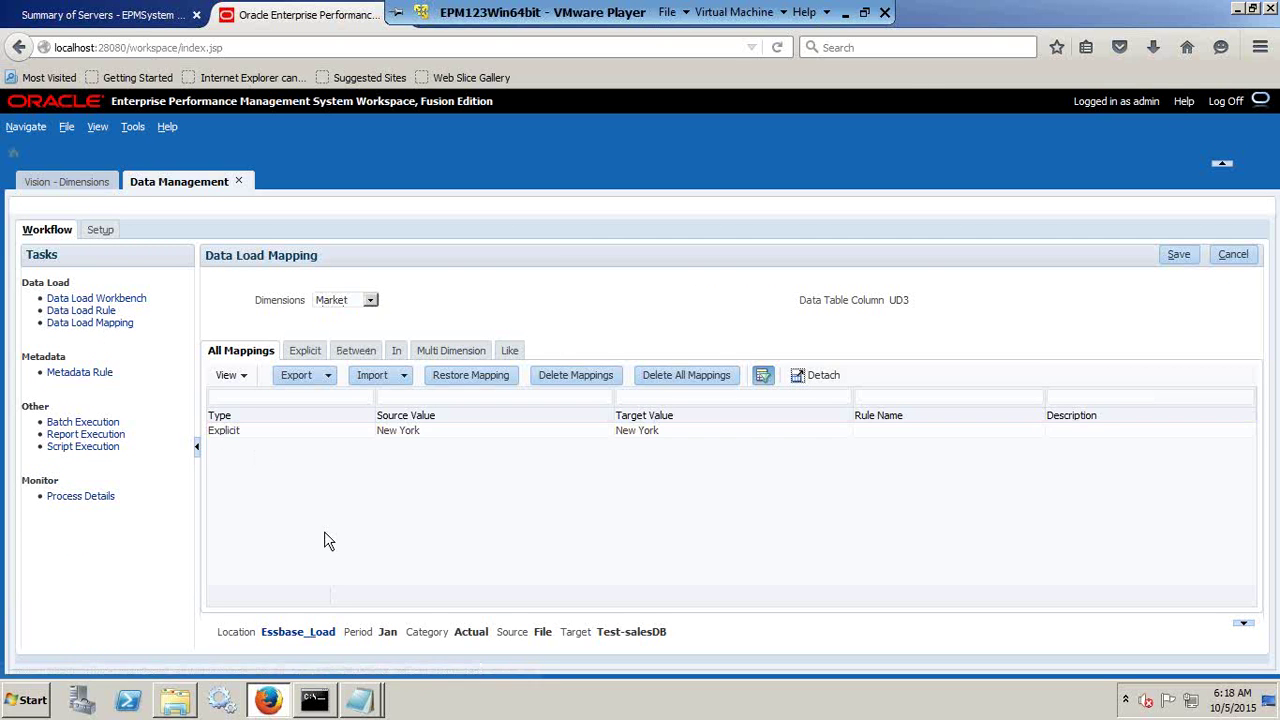
{"action": "left_click", "coordinate": [313, 638]}
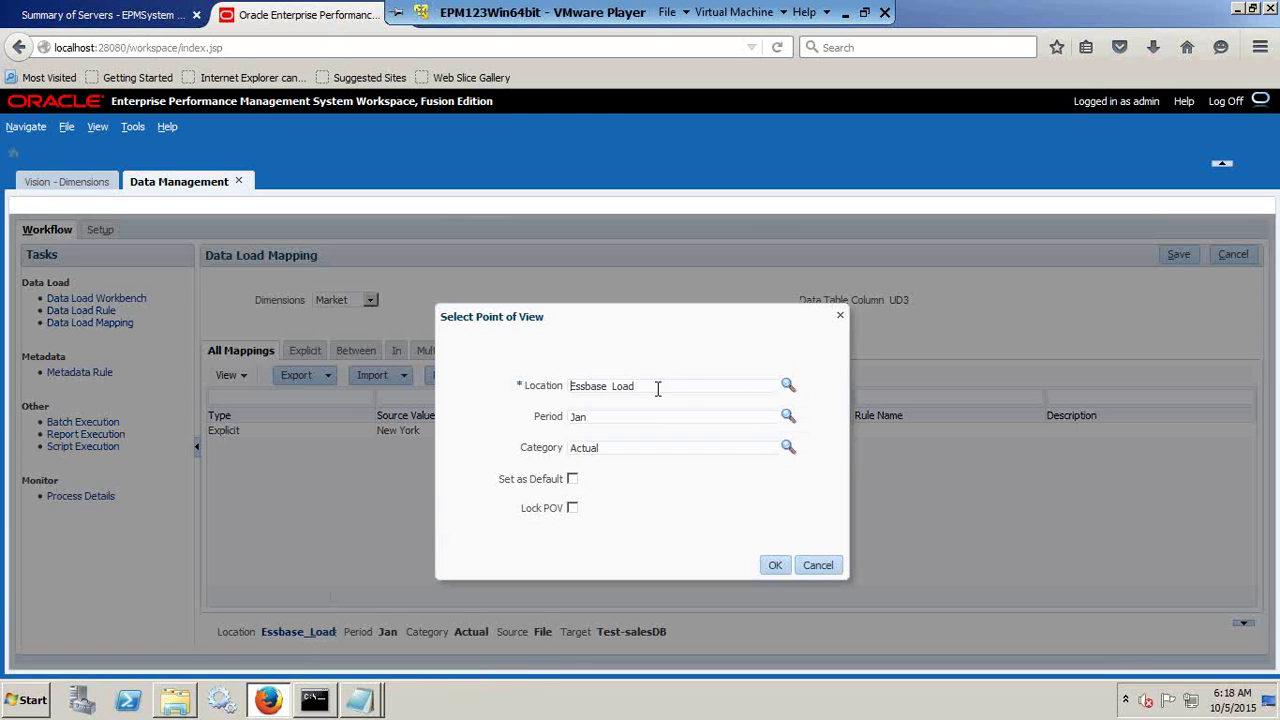
{"action": "left_click", "coordinate": [786, 386]}
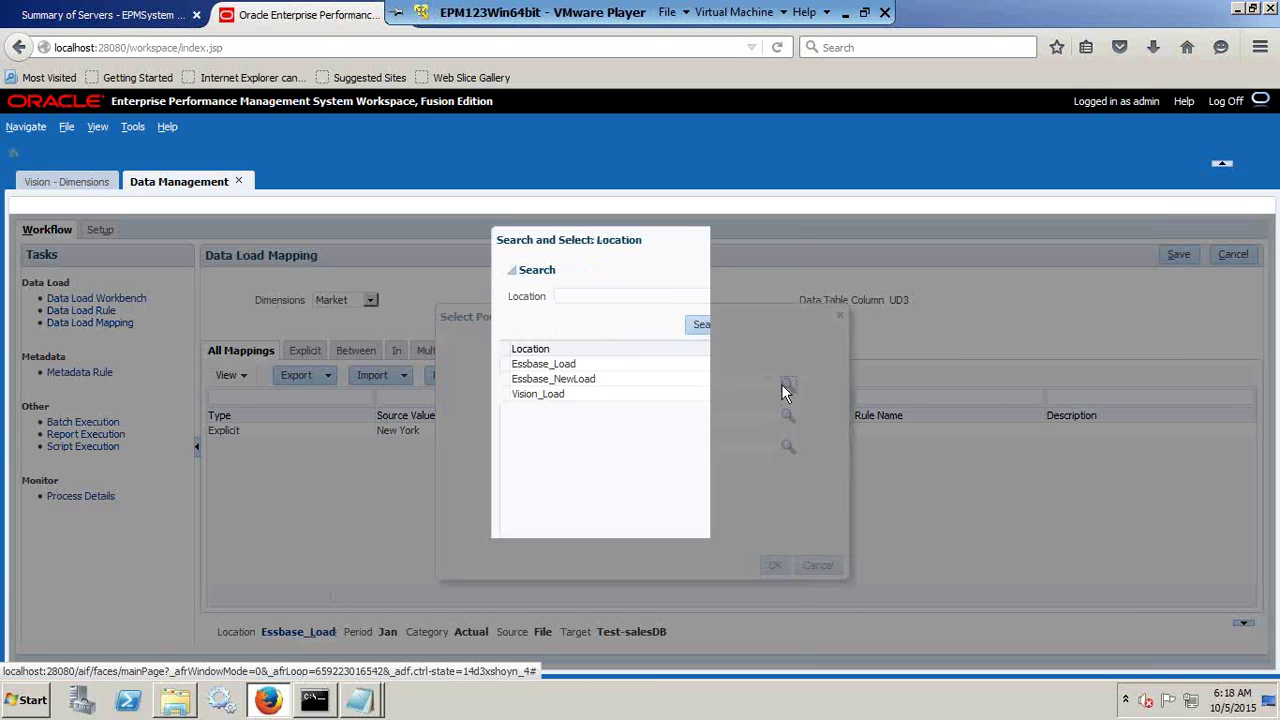
{"action": "left_click", "coordinate": [565, 395]}
{"action": "left_click", "coordinate": [720, 642]}
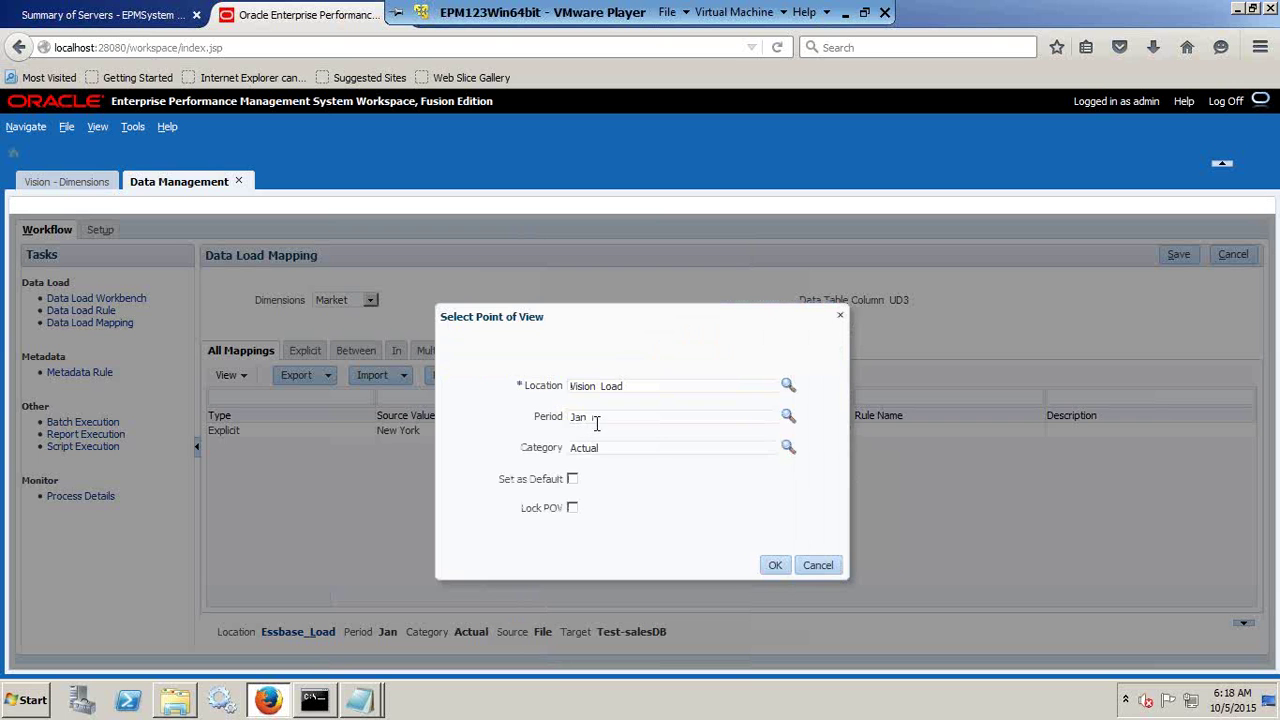
{"action": "left_click", "coordinate": [775, 565]}
Choose the Account dimension for mapping and copy Cash_101+Cash_102+Cash_103 from the untitled Notepad notes
{"action": "left_click", "coordinate": [357, 306]}
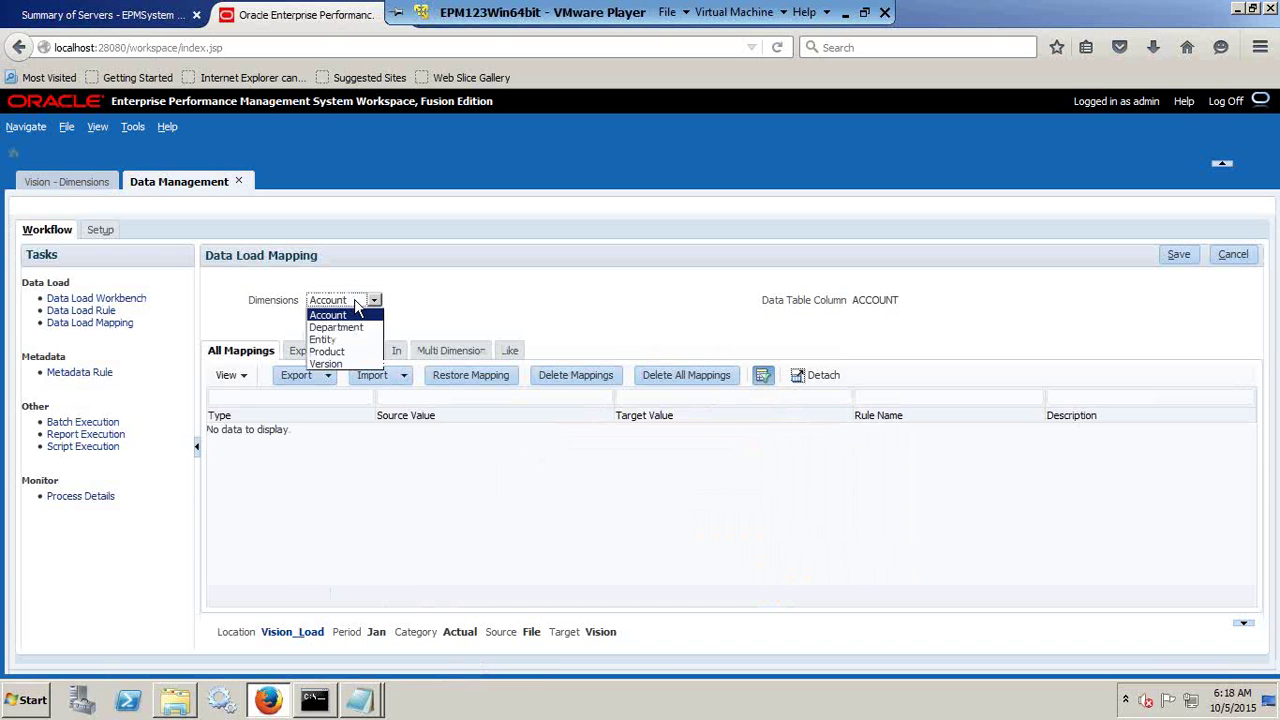
{"action": "left_click", "coordinate": [345, 318]}
{"action": "left_click", "coordinate": [360, 700]}
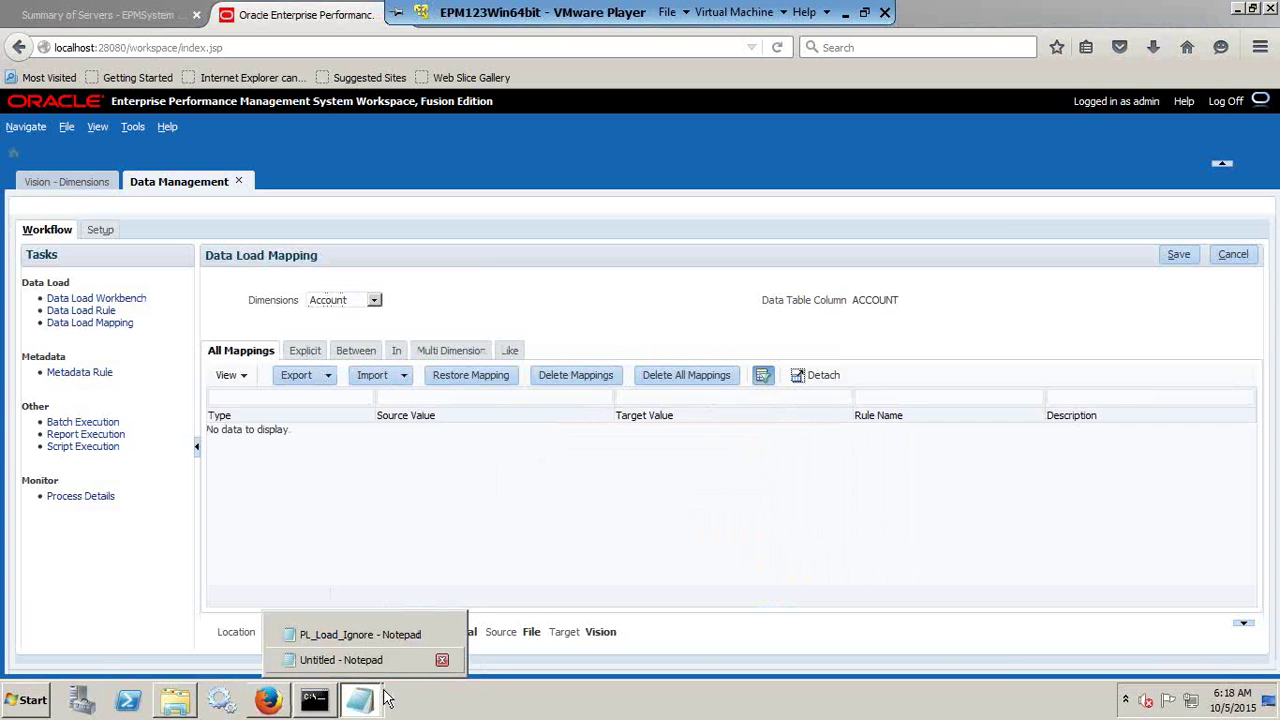
{"action": "left_click", "coordinate": [400, 660]}
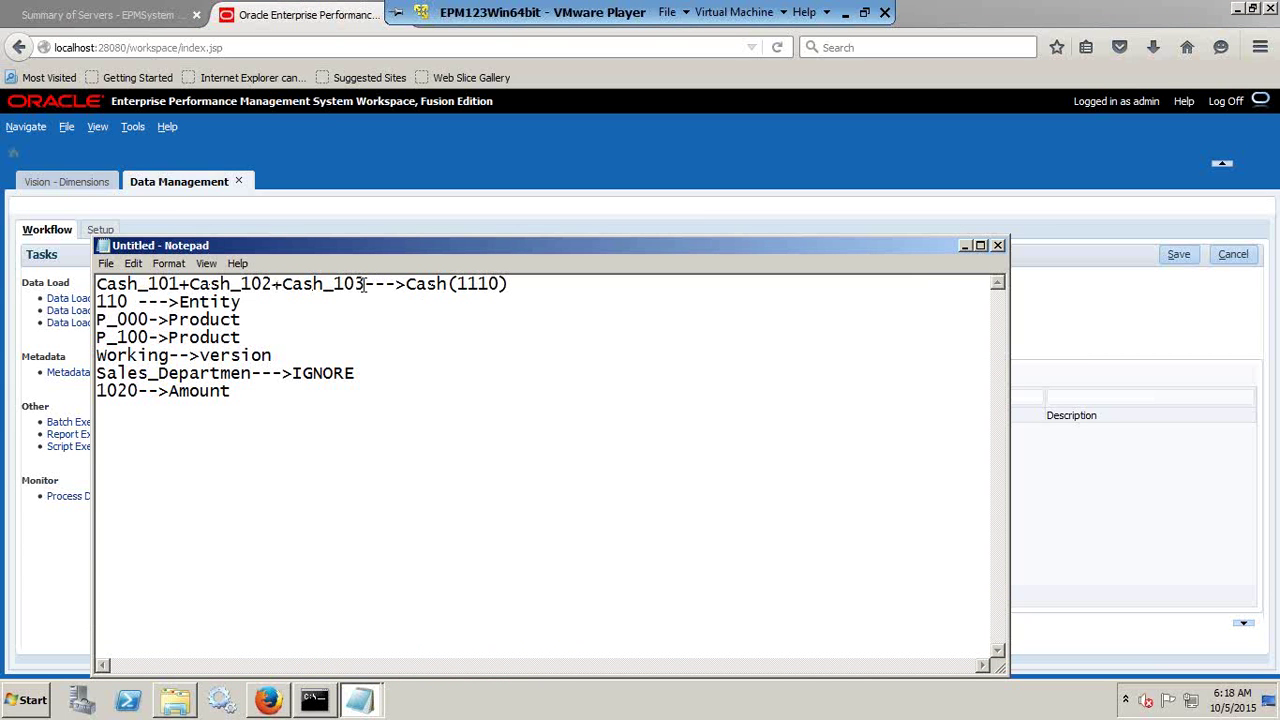
{"action": "left_click_drag", "start_coordinate": [364, 284], "coordinate": [86, 290]}
{"action": "key", "text": "ctrl+c"}
{"action": "key", "text": "alt+Tab"}
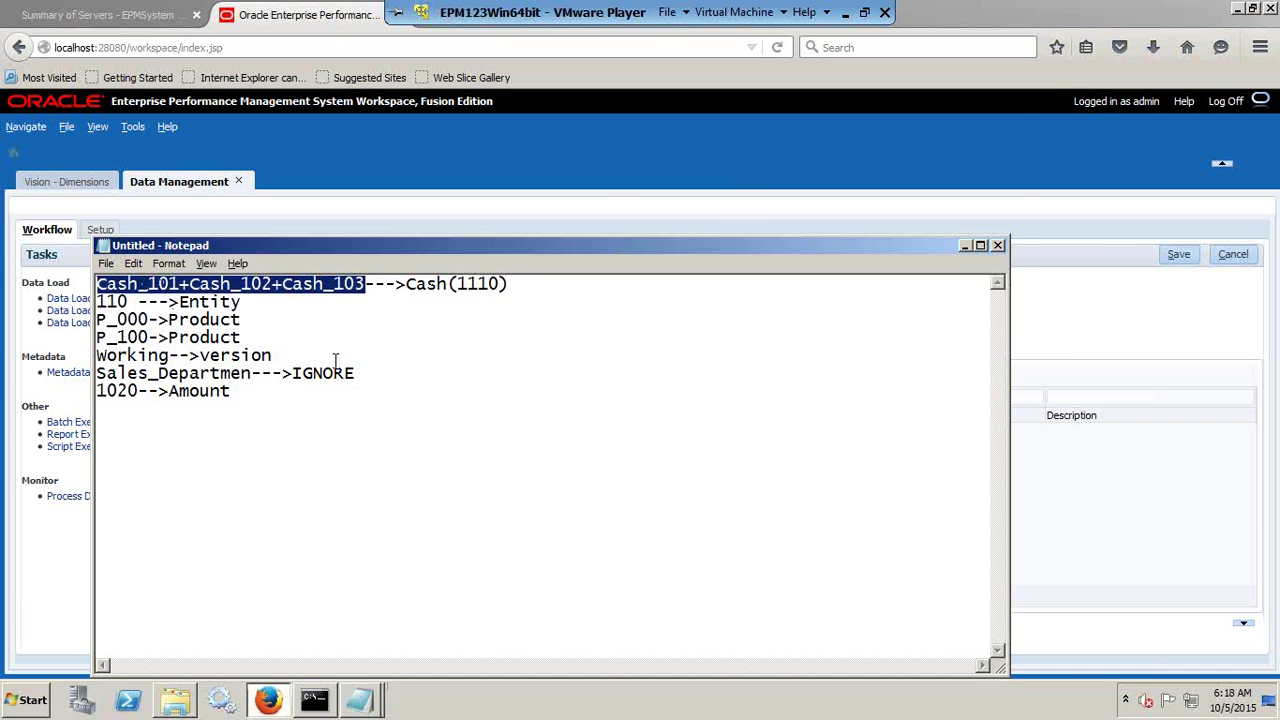
Add an In mapping for the Account dimension and paste Cash_101+Cash_102+Cash_103 as its source value
{"action": "left_click", "coordinate": [396, 352]}
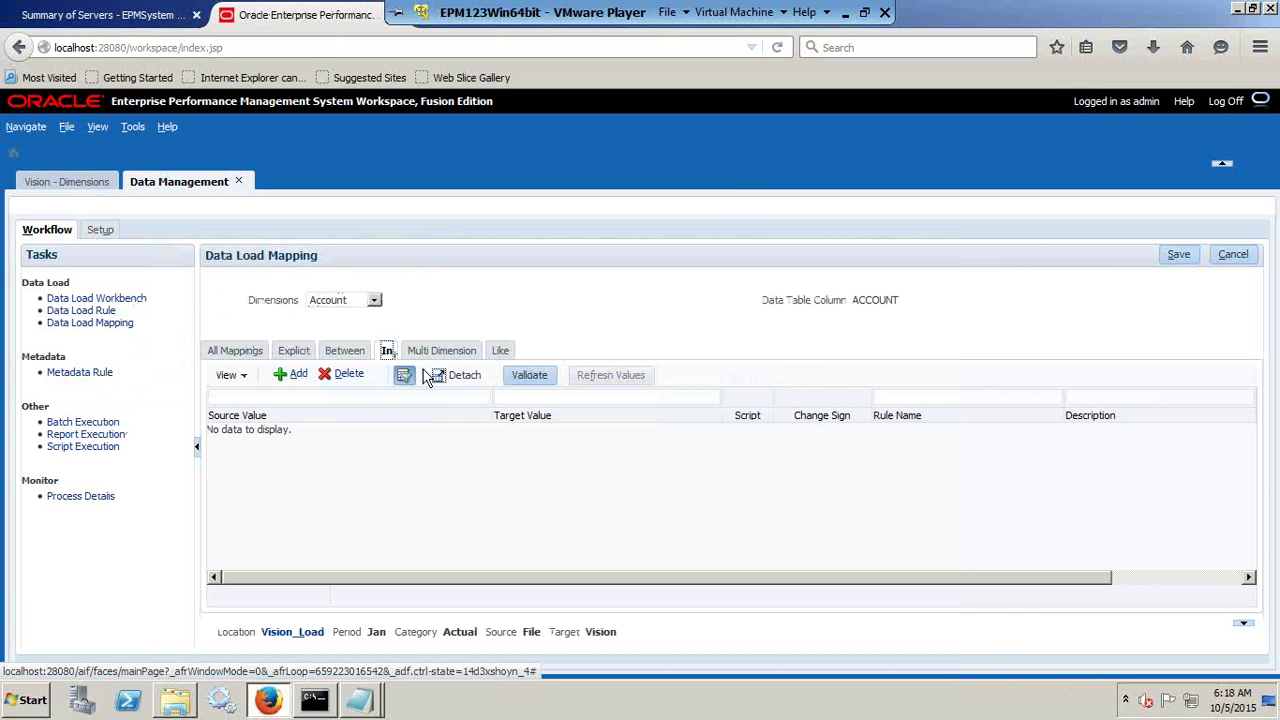
{"action": "left_click", "coordinate": [297, 374]}
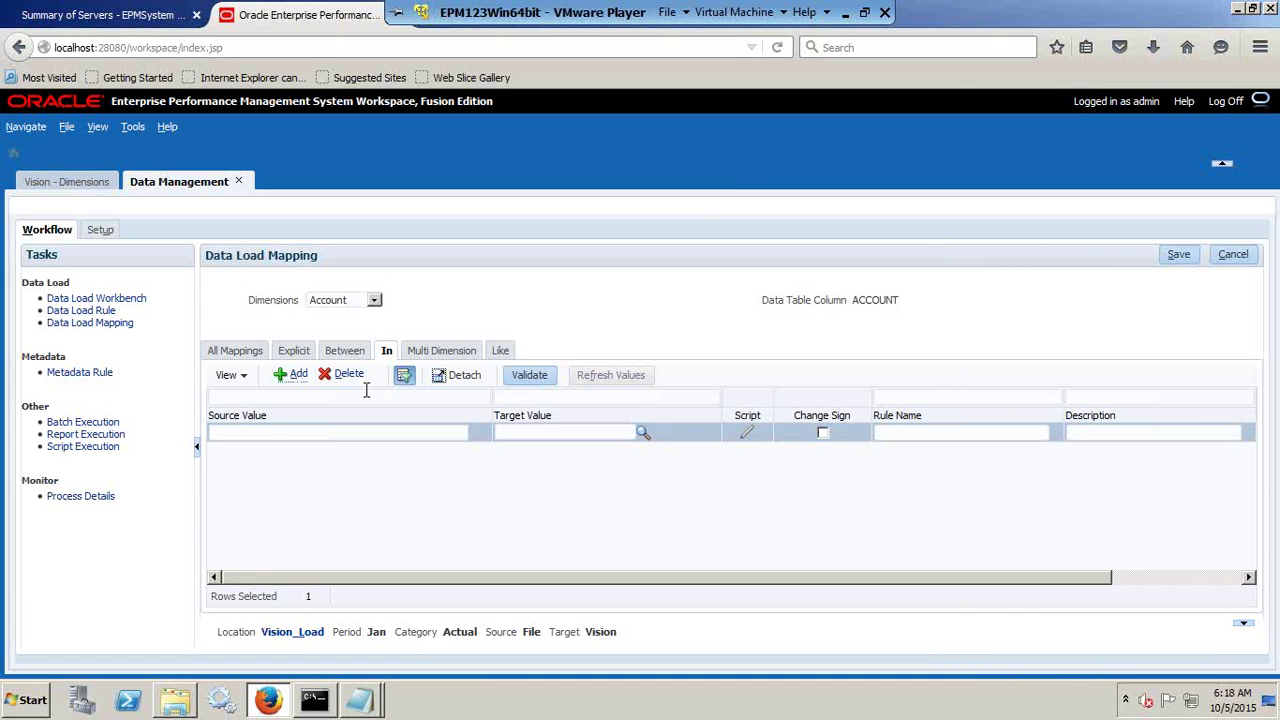
{"action": "left_click", "coordinate": [270, 433]}
{"action": "key", "text": "ctrl+v"}
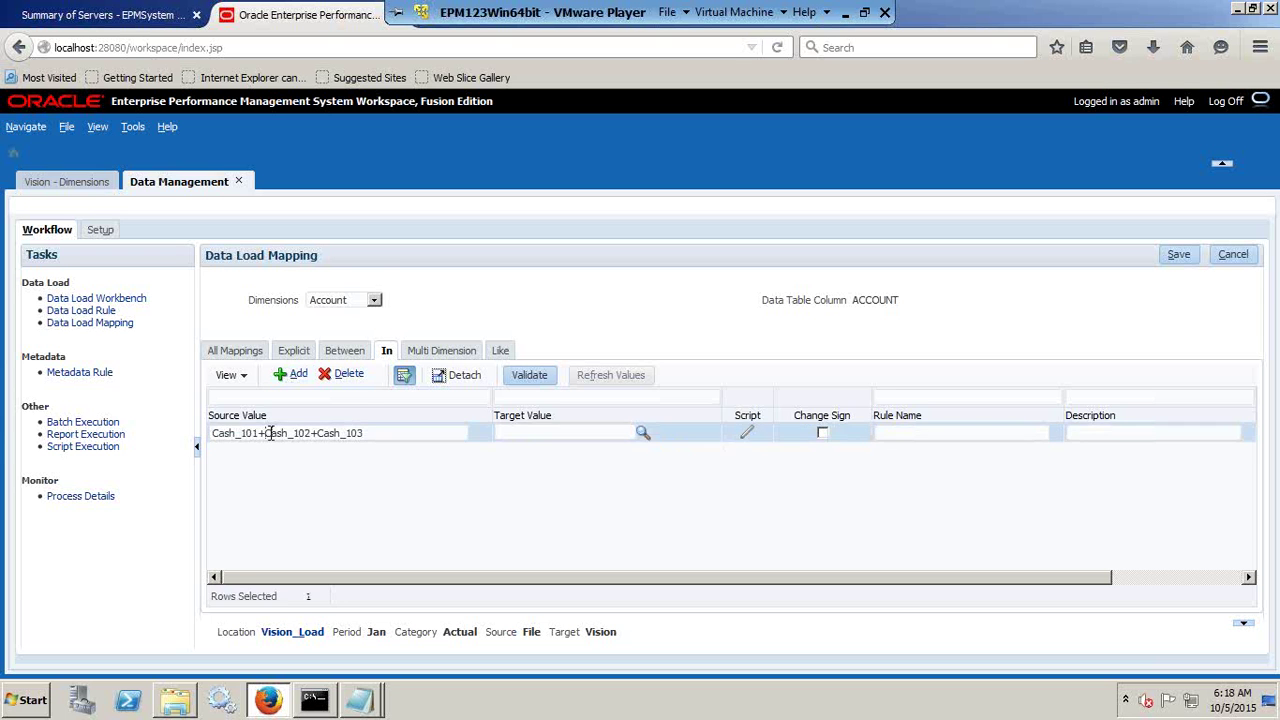
{"action": "key", "text": "ctrl+shift+k"}
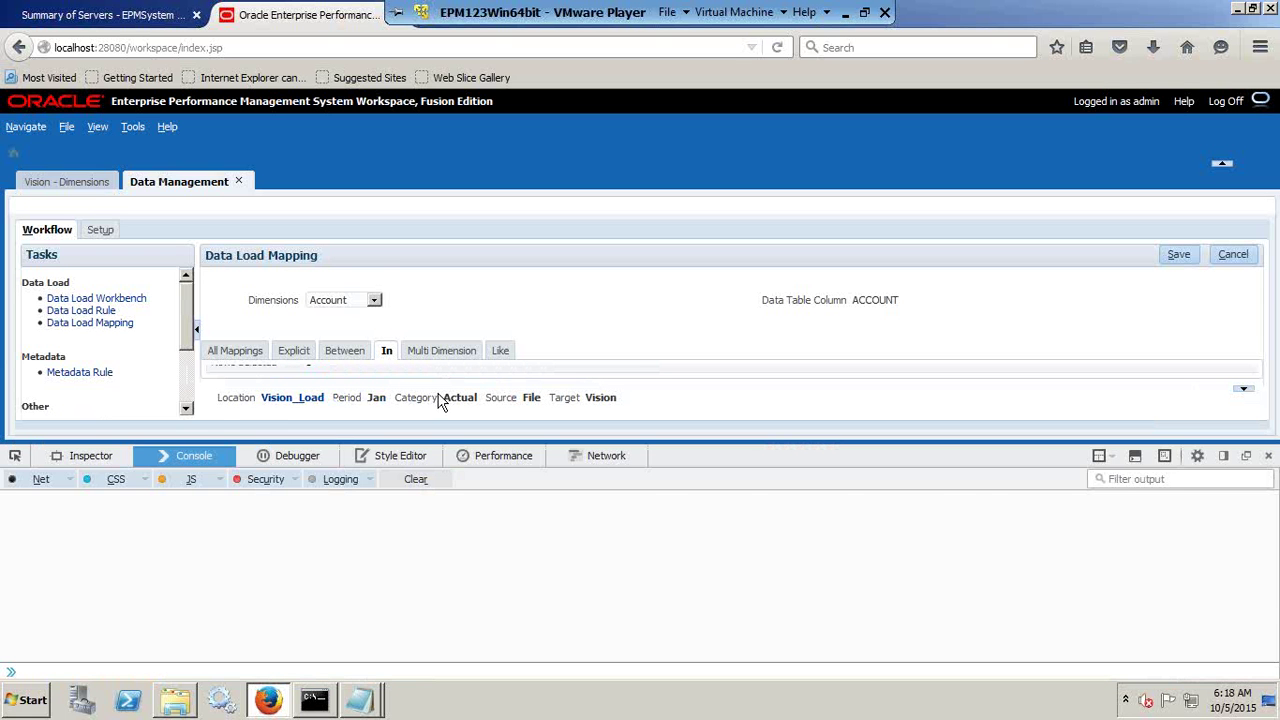
{"action": "key", "text": "ctrl+shift+k"}
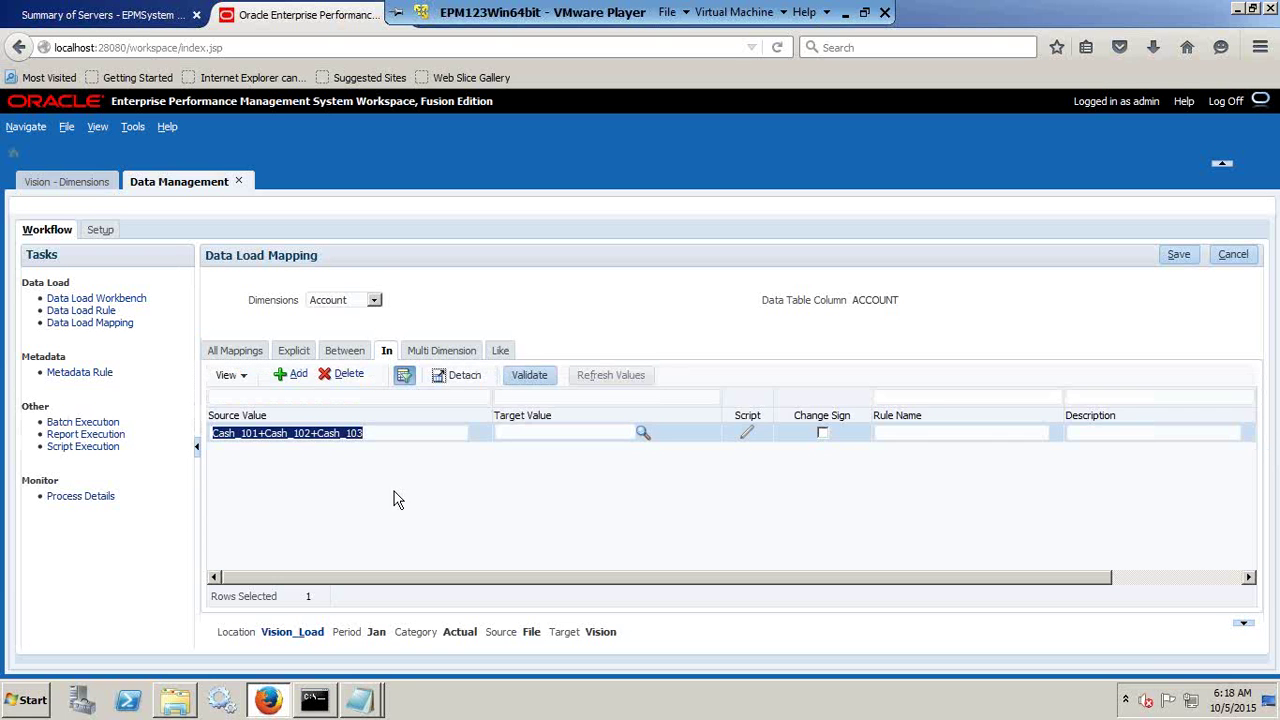
Replace the plus signs in the source value with commas so it reads Cash_101,Cash_102,Cash_103
{"action": "left_click", "coordinate": [324, 441]}
{"action": "key", "text": "Delete"}
{"action": "type", "text": ","}
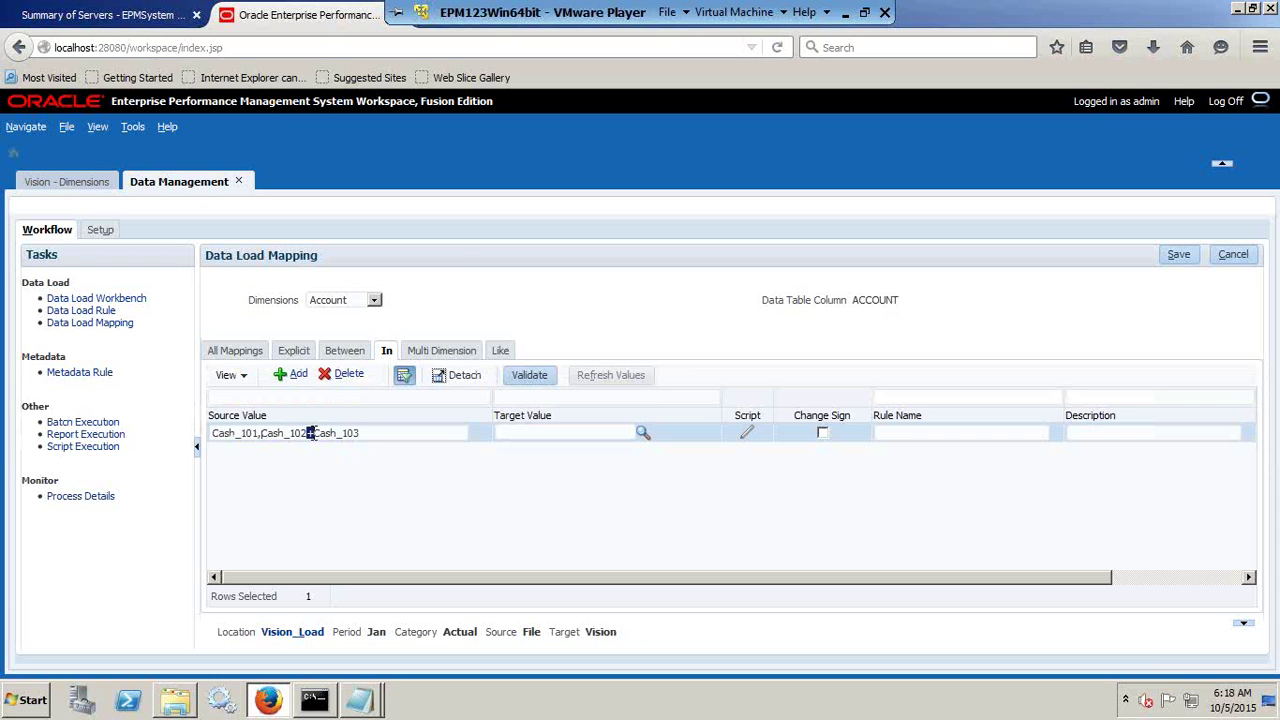
{"action": "type", "text": ","}
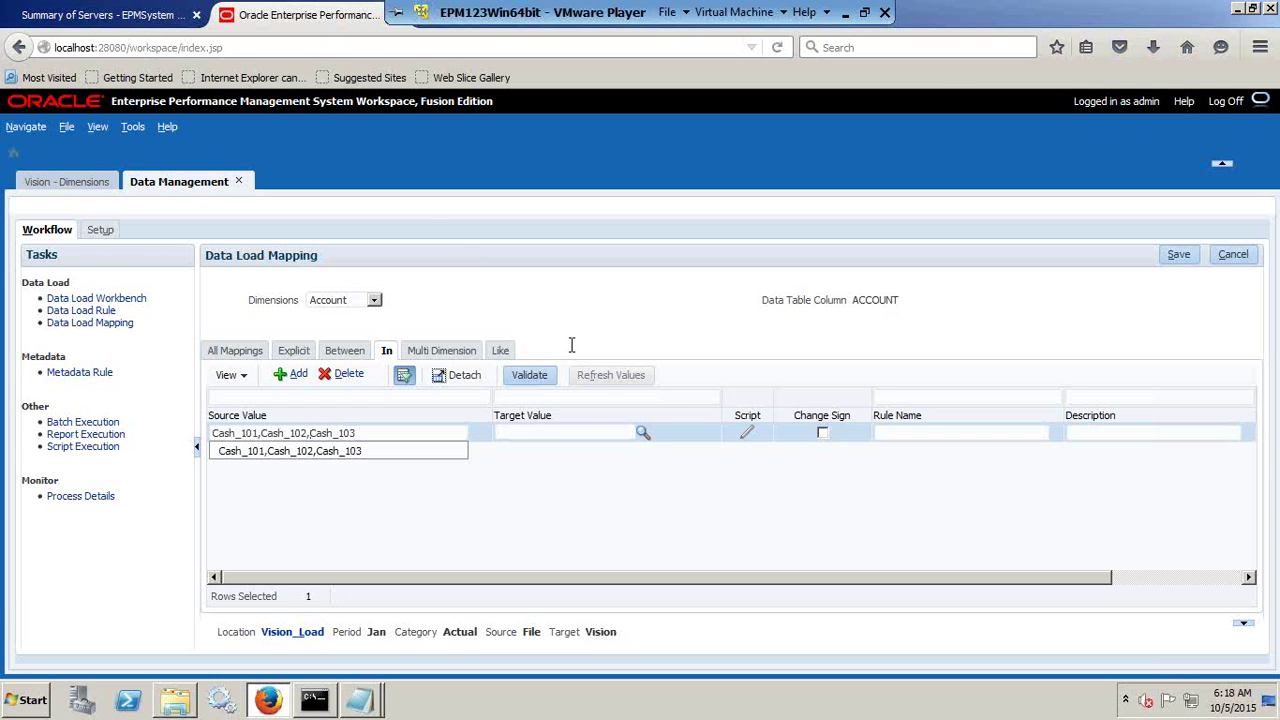
Enter 1110 as the target value of the Account In mapping
{"action": "left_click", "coordinate": [567, 431]}
{"action": "type", "text": "11"}
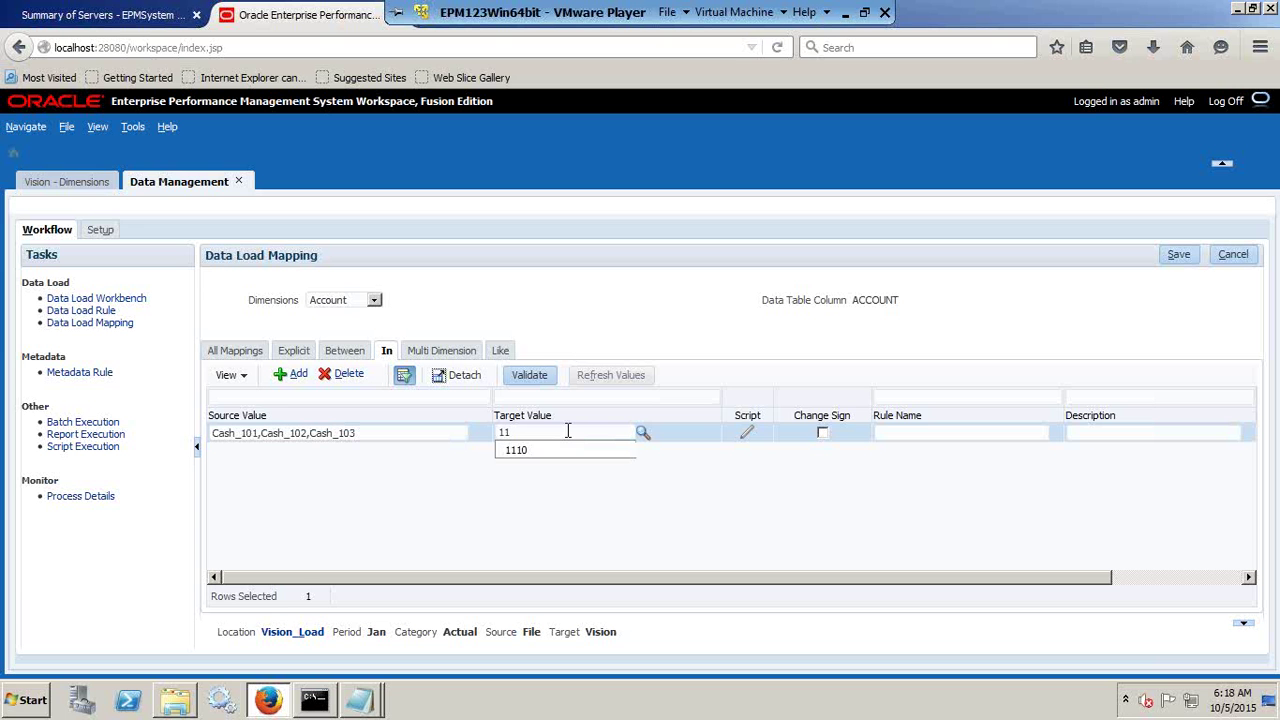
{"action": "type", "text": "10"}
Choose member 1110 under AllA > BS > 1001 > 1010 > 1100 as the target value of the Account In mapping, refreshing the member list first
{"action": "left_click", "coordinate": [642, 433]}
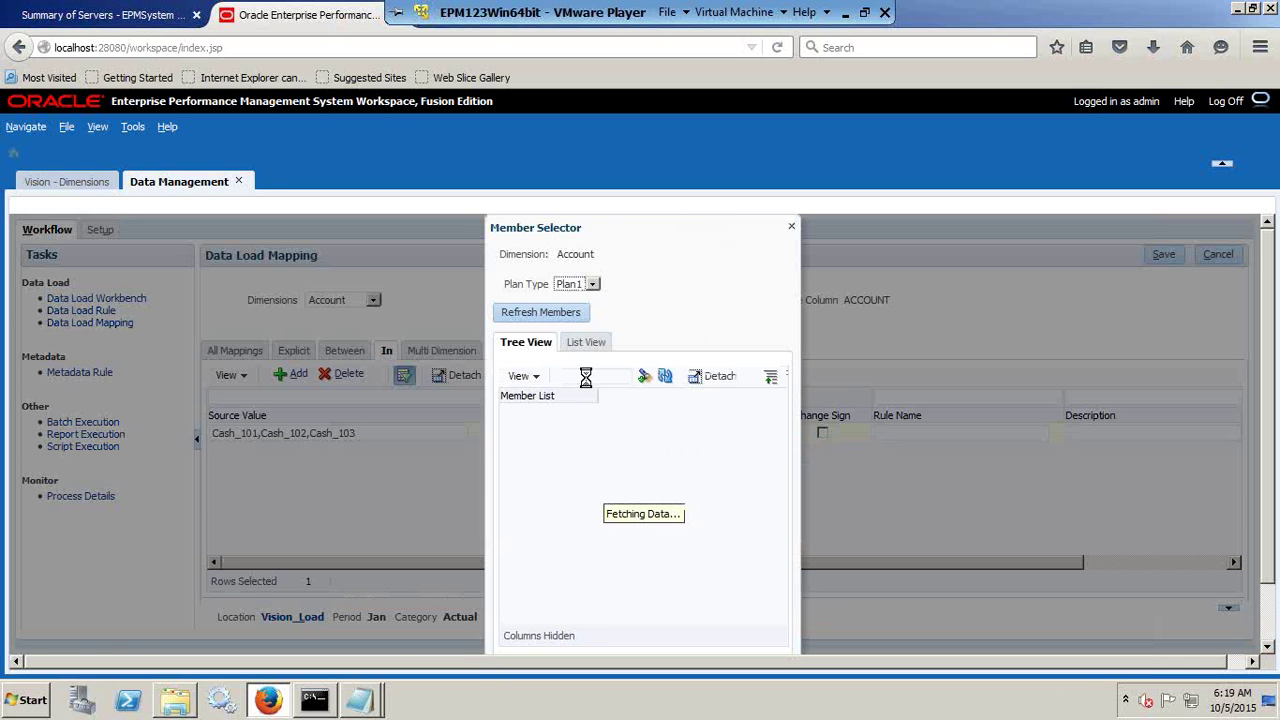
{"action": "left_click", "coordinate": [548, 310]}
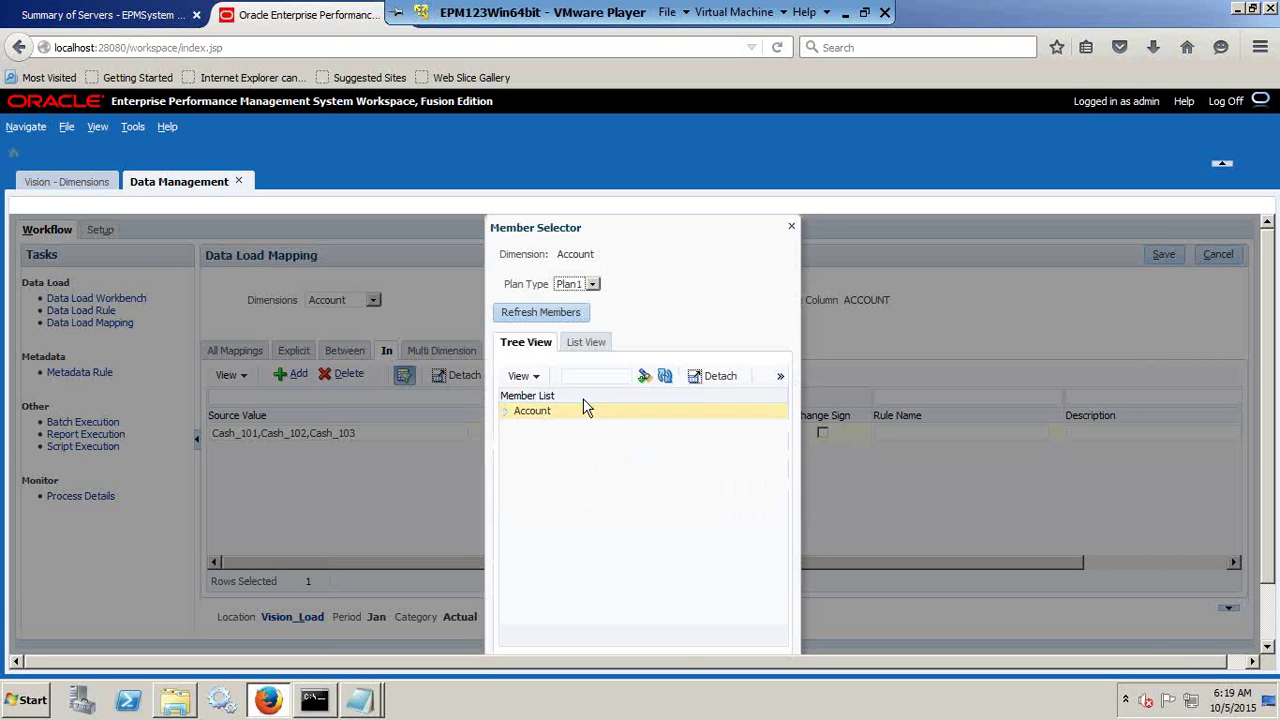
{"action": "left_click", "coordinate": [506, 415]}
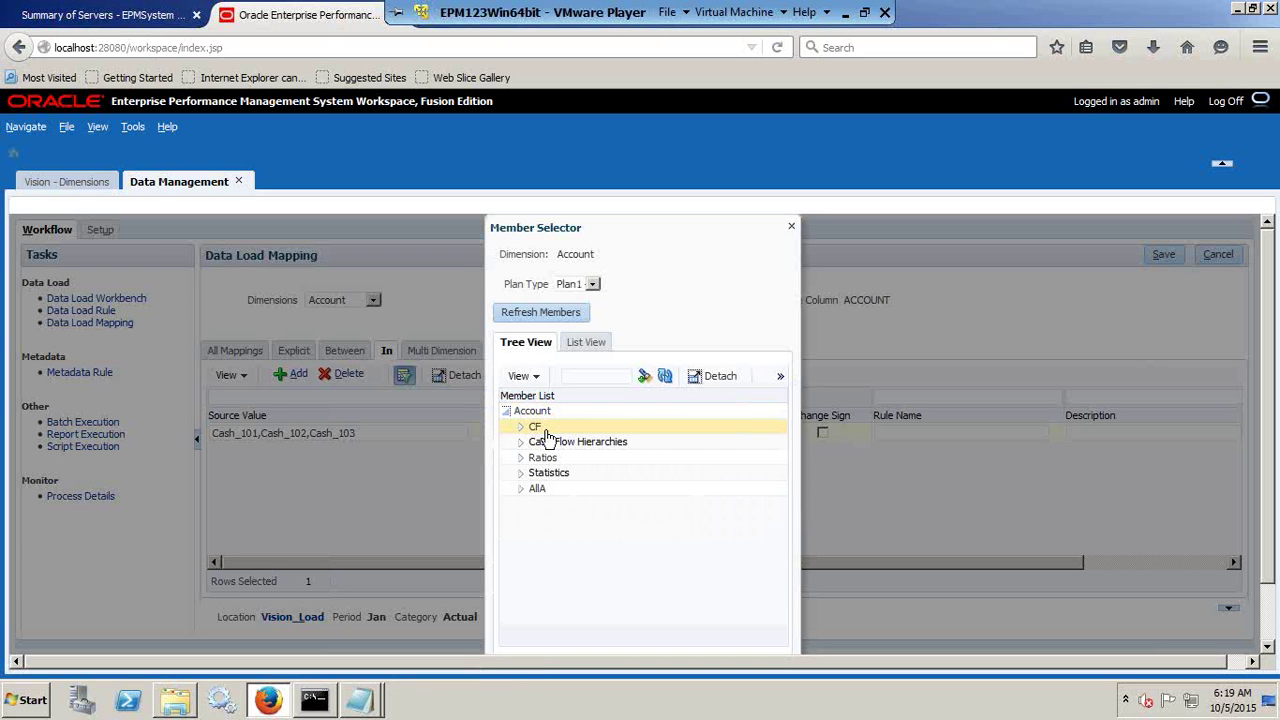
{"action": "left_click", "coordinate": [520, 488]}
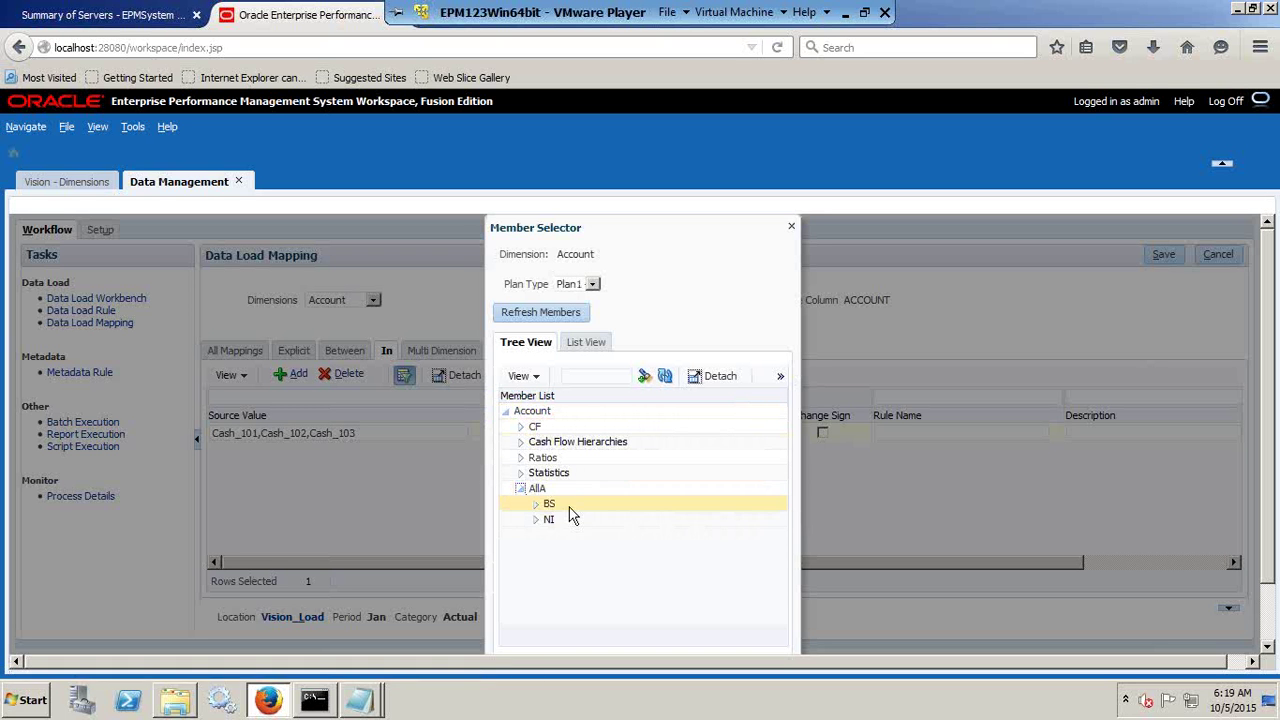
{"action": "left_click", "coordinate": [535, 503]}
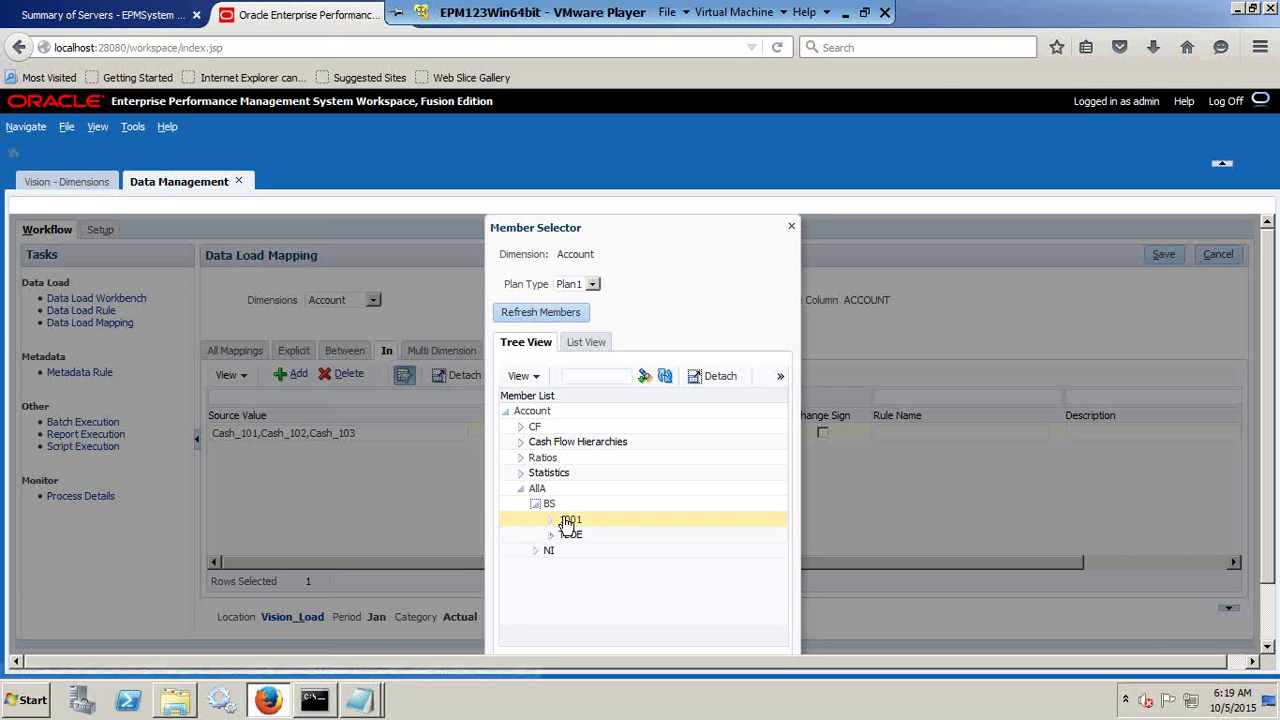
{"action": "left_click", "coordinate": [550, 519]}
{"action": "left_click", "coordinate": [566, 535]}
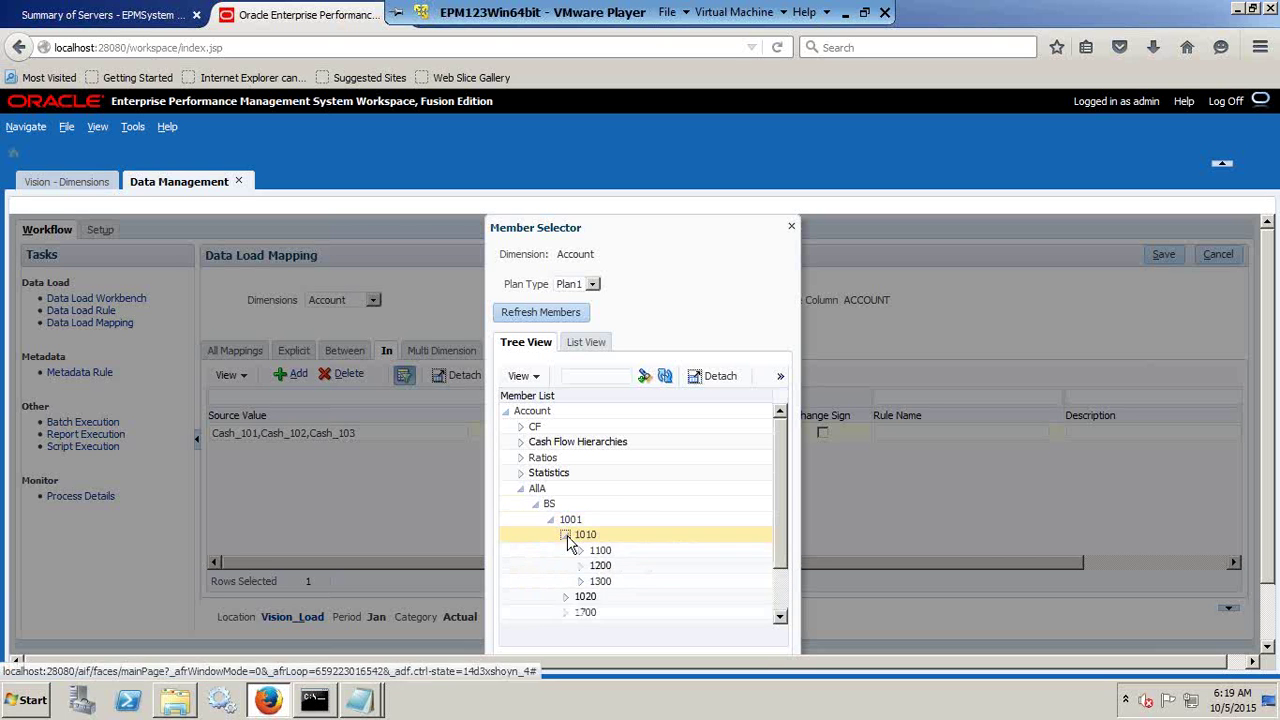
{"action": "left_click", "coordinate": [581, 551]}
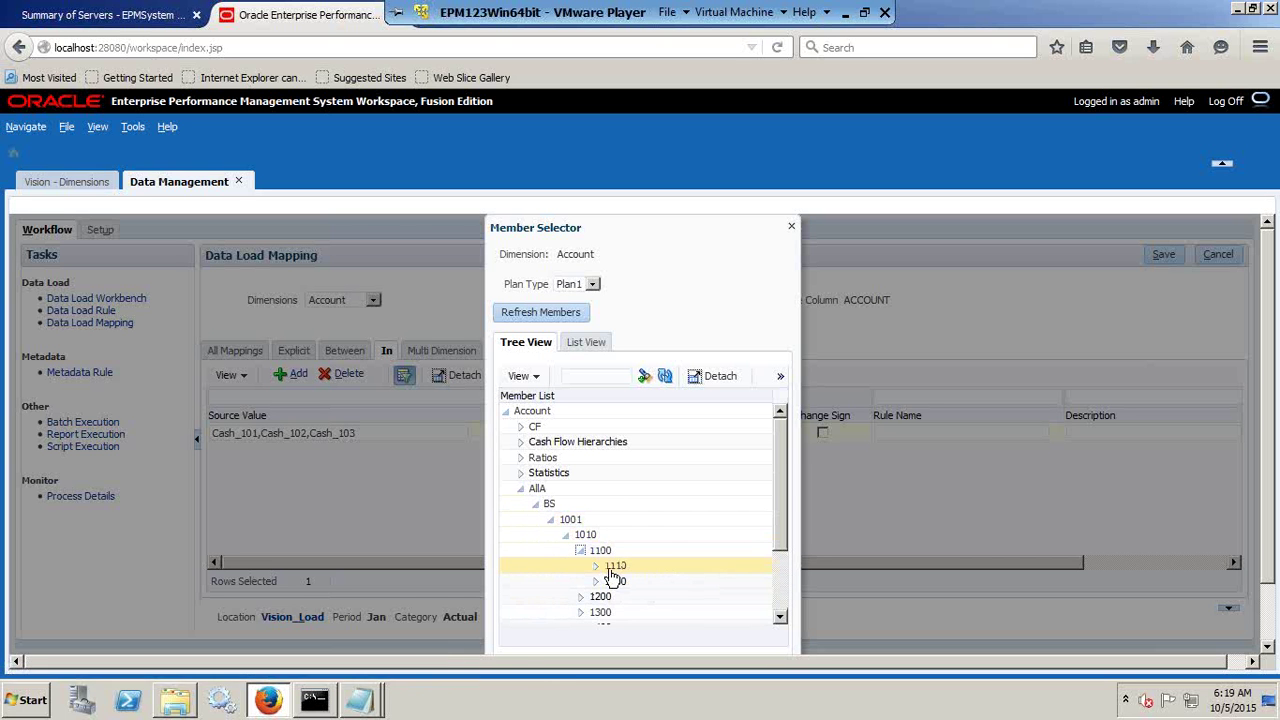
{"action": "left_click", "coordinate": [645, 567]}
{"action": "scroll", "coordinate": [842, 596], "scroll_direction": "down", "scroll_amount": 1}
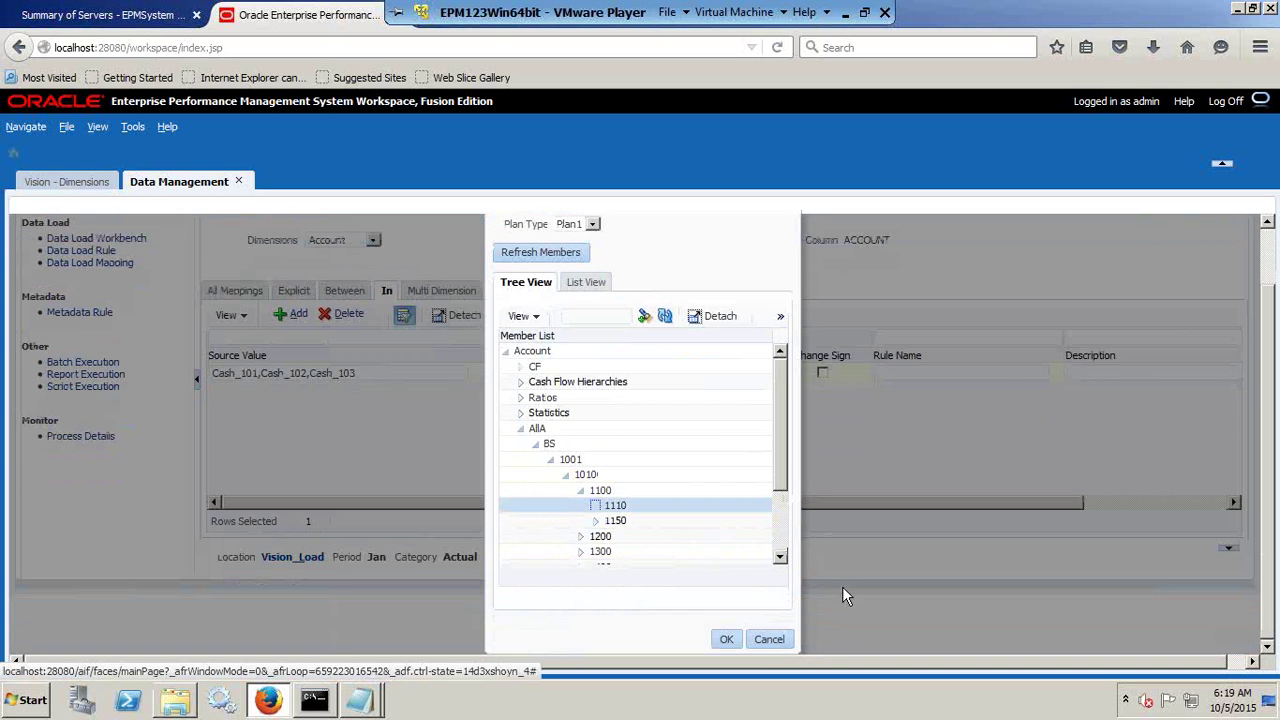
{"action": "left_click", "coordinate": [730, 634]}
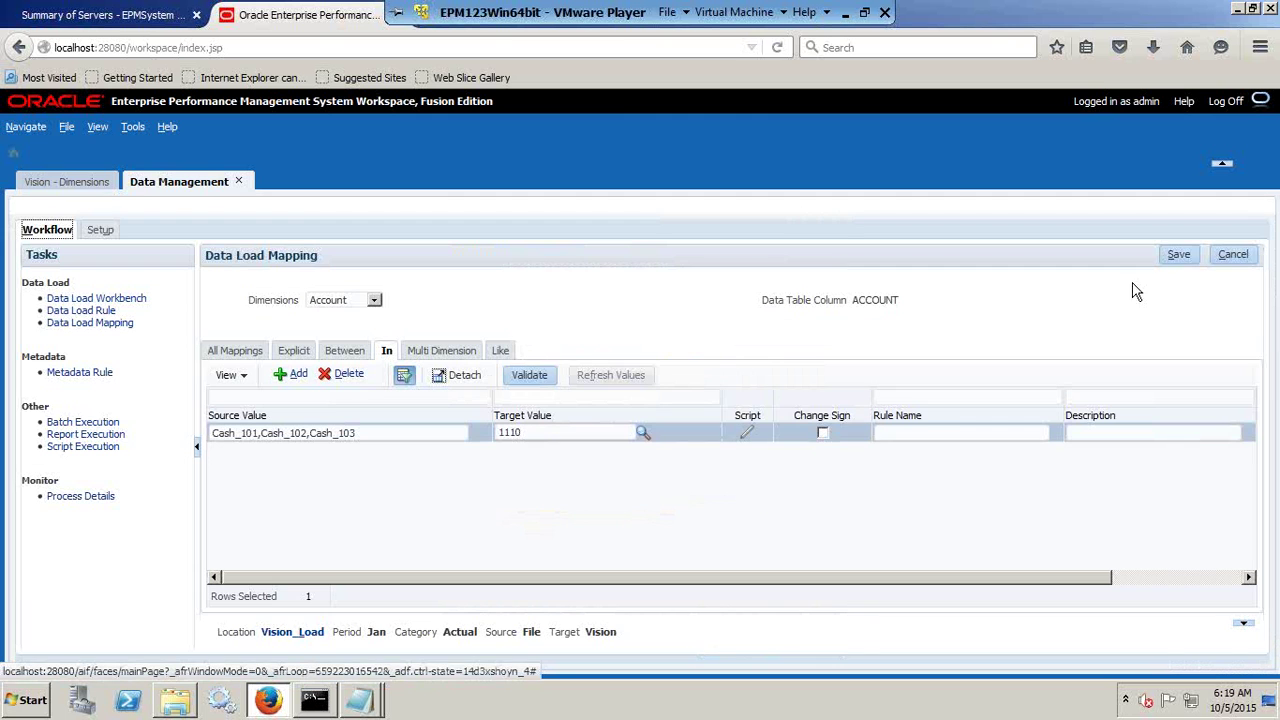
Name the Account In mapping rule AllAccounts and save the mapping
{"action": "left_click", "coordinate": [944, 433]}
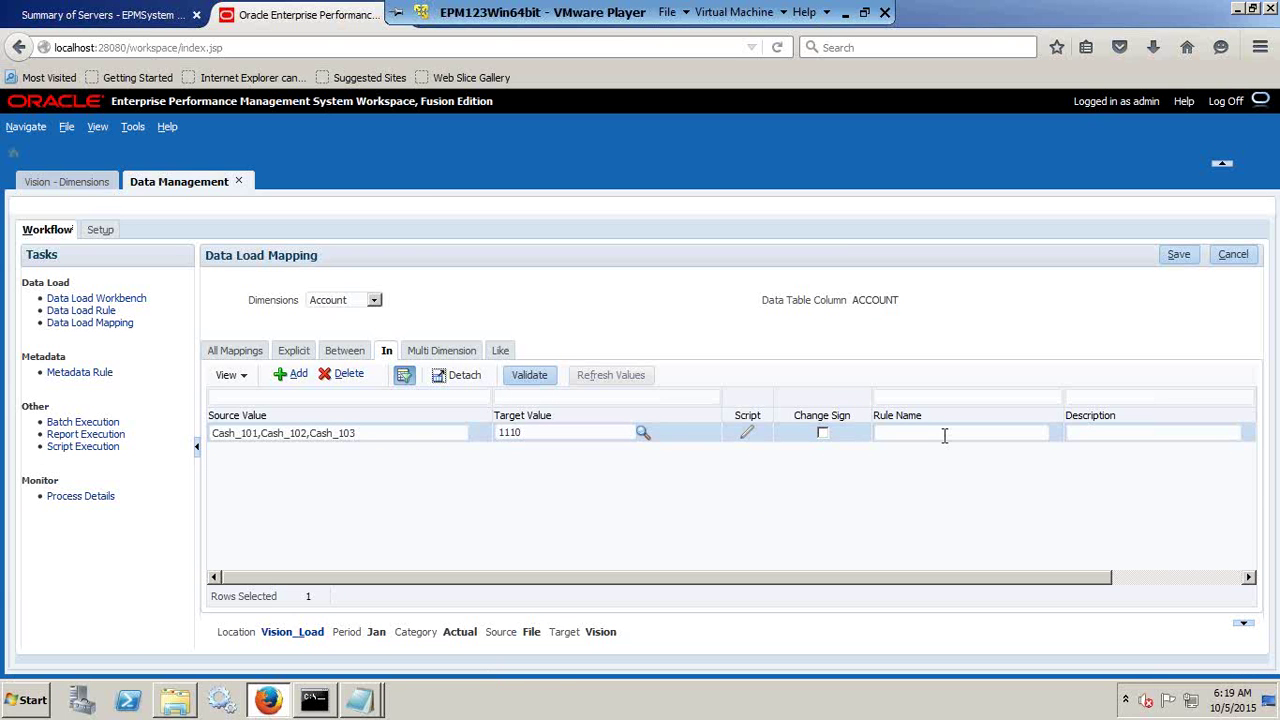
{"action": "type", "text": "AllAccounts"}
{"action": "left_click", "coordinate": [1178, 254]}
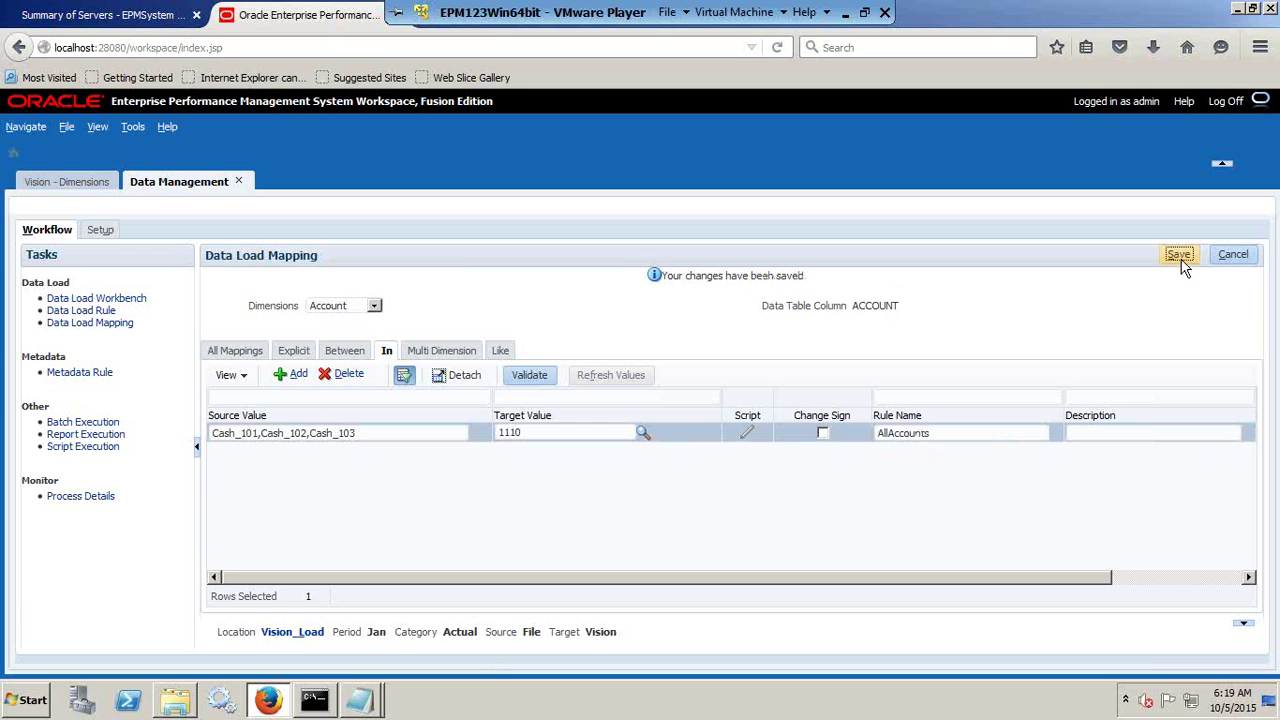
Add an In mapping for the Department dimension with source value Department and target value IGNORE
{"action": "left_click", "coordinate": [355, 308]}
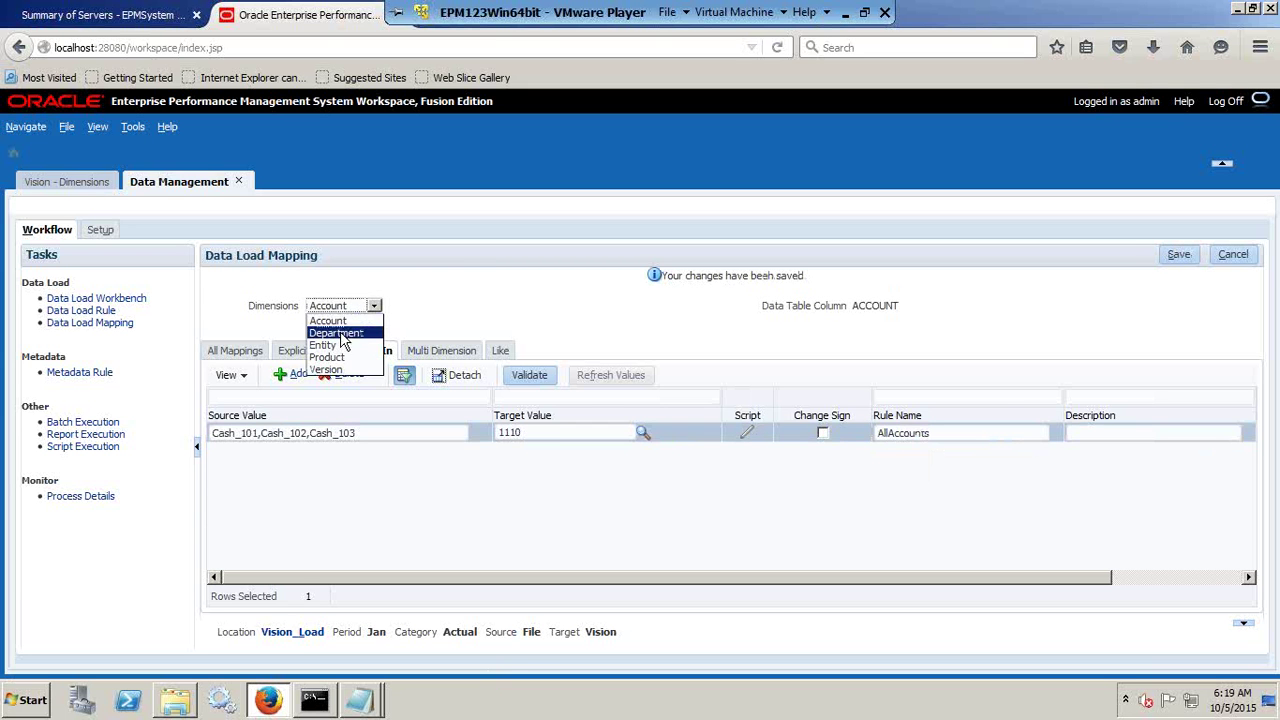
{"action": "left_click", "coordinate": [343, 331]}
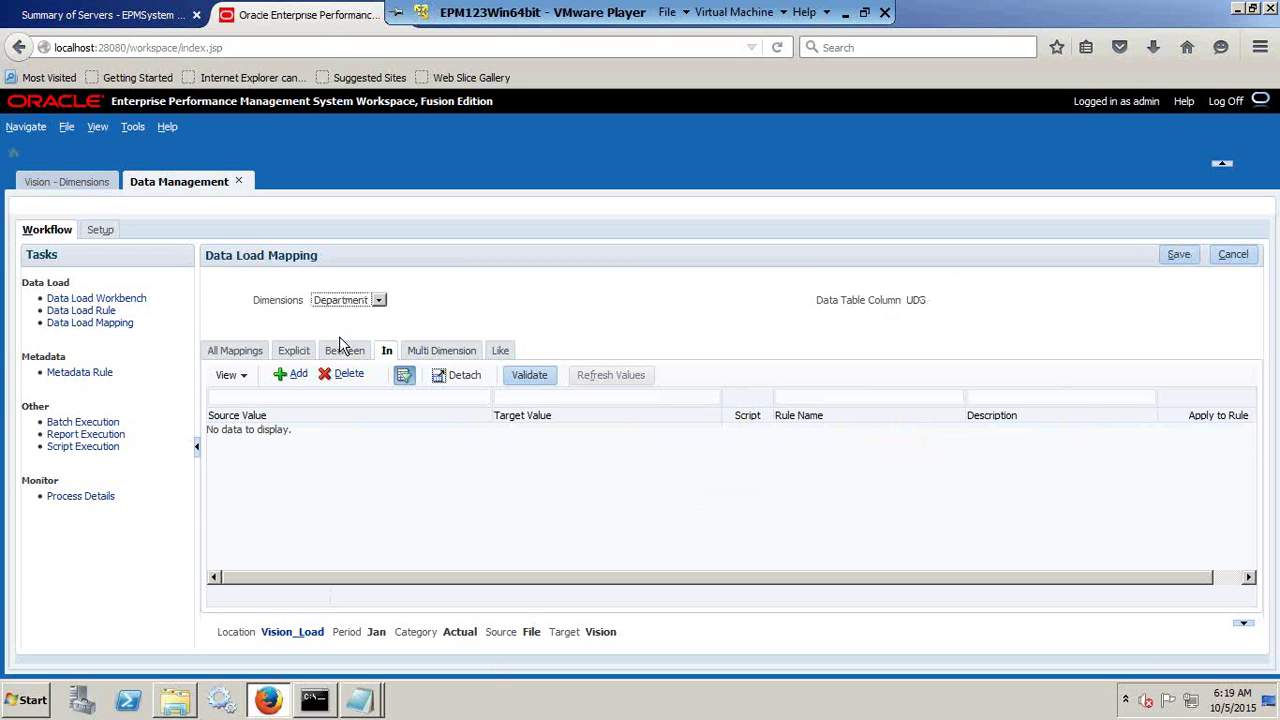
{"action": "left_click", "coordinate": [290, 374]}
{"action": "left_click", "coordinate": [305, 437]}
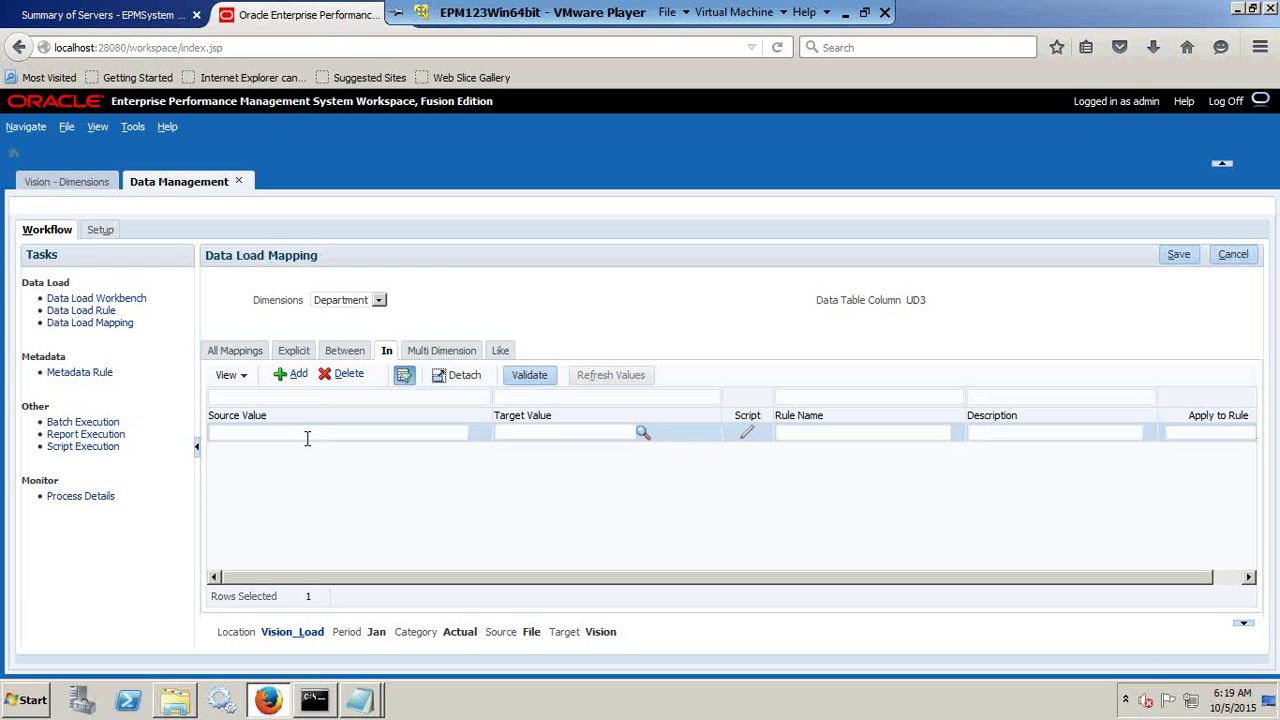
{"action": "type", "text": "De"}
{"action": "key", "text": "Down"}
{"action": "key", "text": "Tab"}
{"action": "type", "text": "IG"}
{"action": "key", "text": "Down"}
{"action": "key", "text": "Tab"}
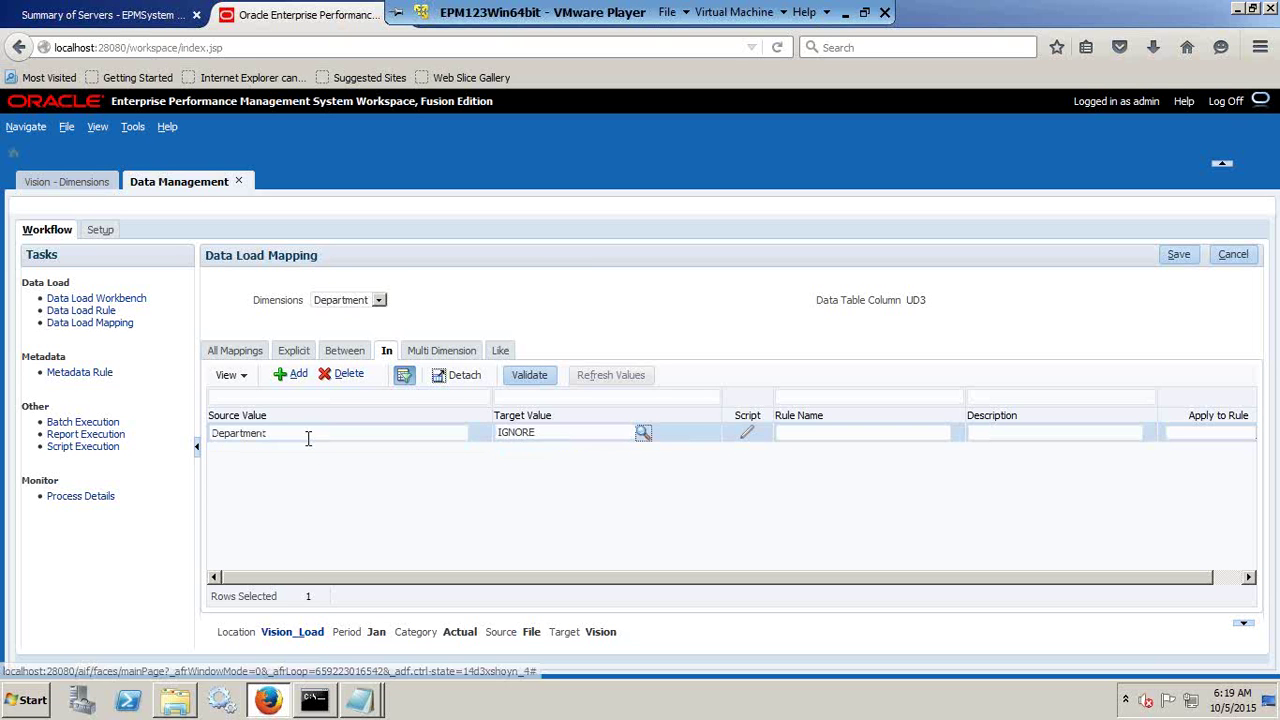
Name the Department In mapping rule Ignore_load and save the mapping
{"action": "left_click", "coordinate": [789, 433]}
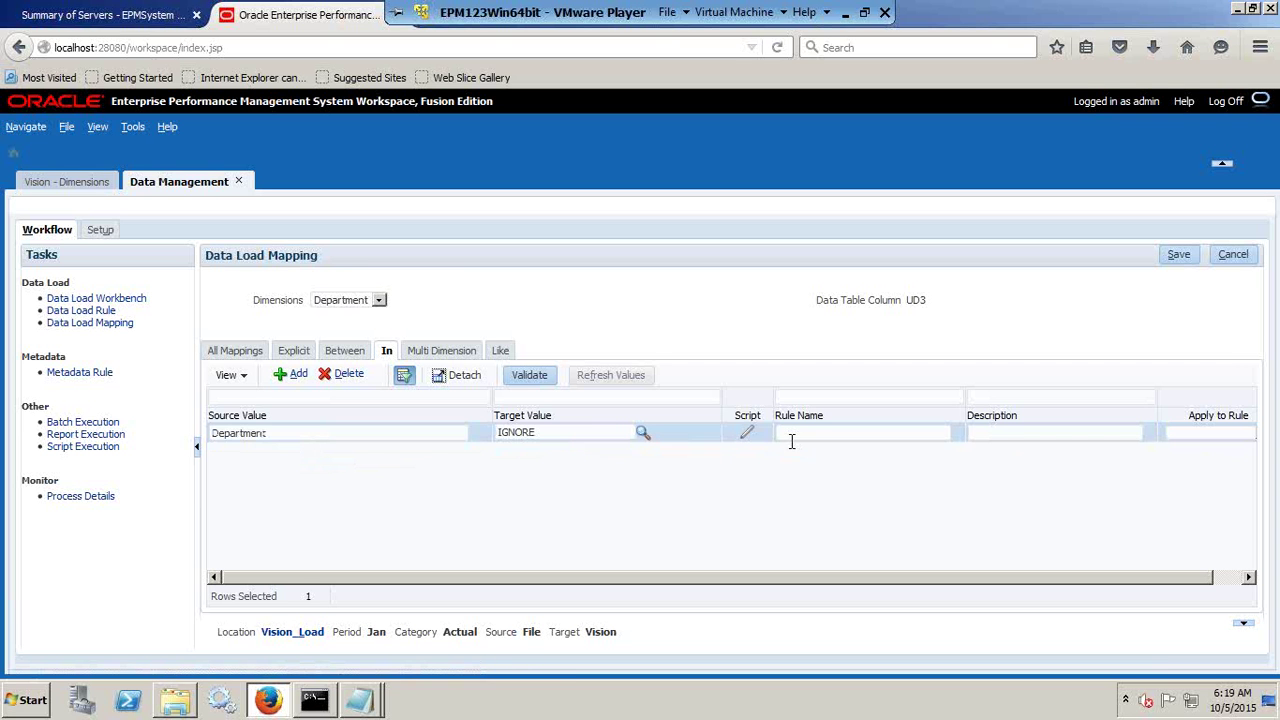
{"action": "type", "text": "Ignor"}
{"action": "left_click", "coordinate": [791, 450]}
{"action": "left_click", "coordinate": [1179, 254]}
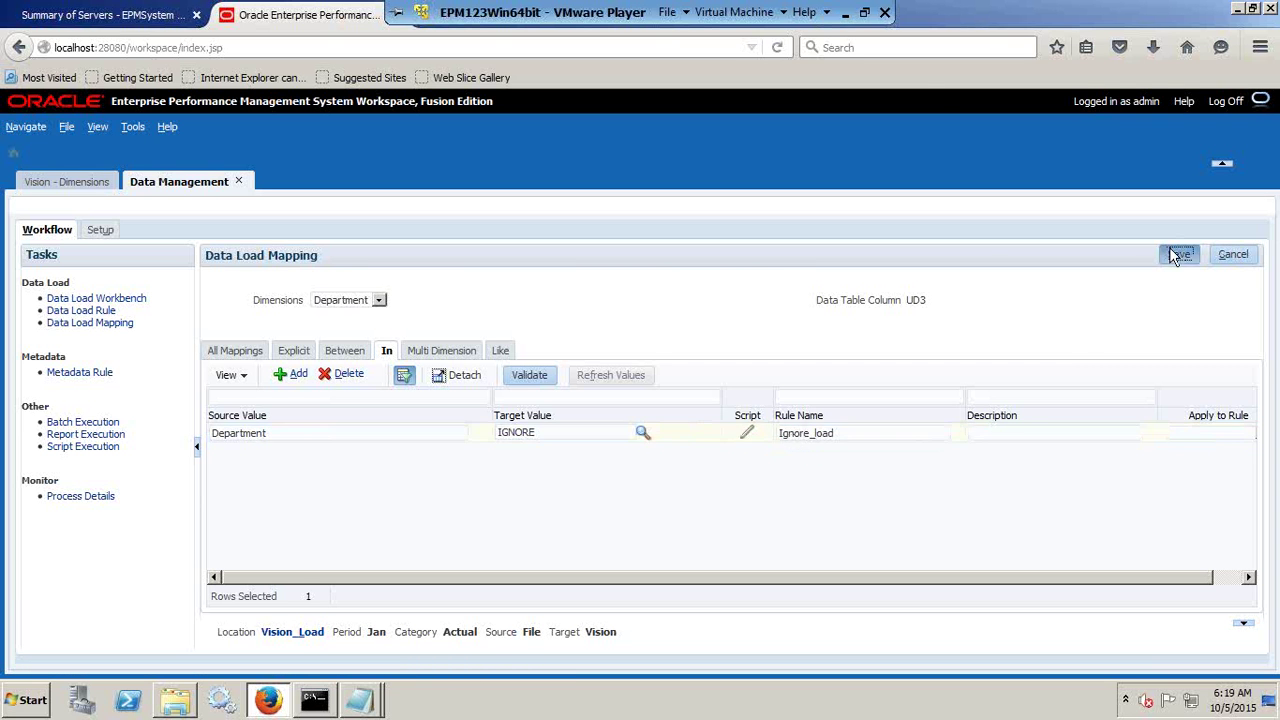
Add an In mapping for the Entity dimension and enter 110 as its source value, consulting the PL_Load_Ignore file
{"action": "left_click", "coordinate": [340, 305]}
{"action": "left_click", "coordinate": [328, 345]}
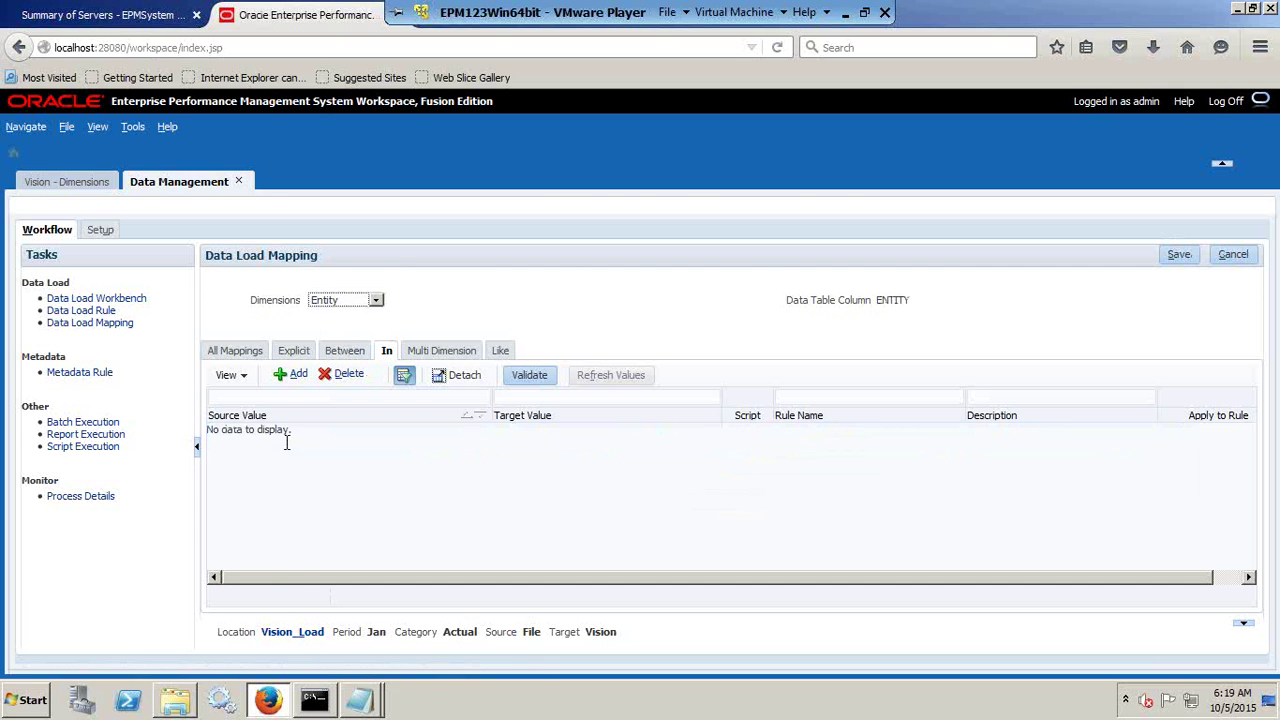
{"action": "left_click", "coordinate": [292, 373]}
{"action": "mouse_move", "coordinate": [359, 699]}
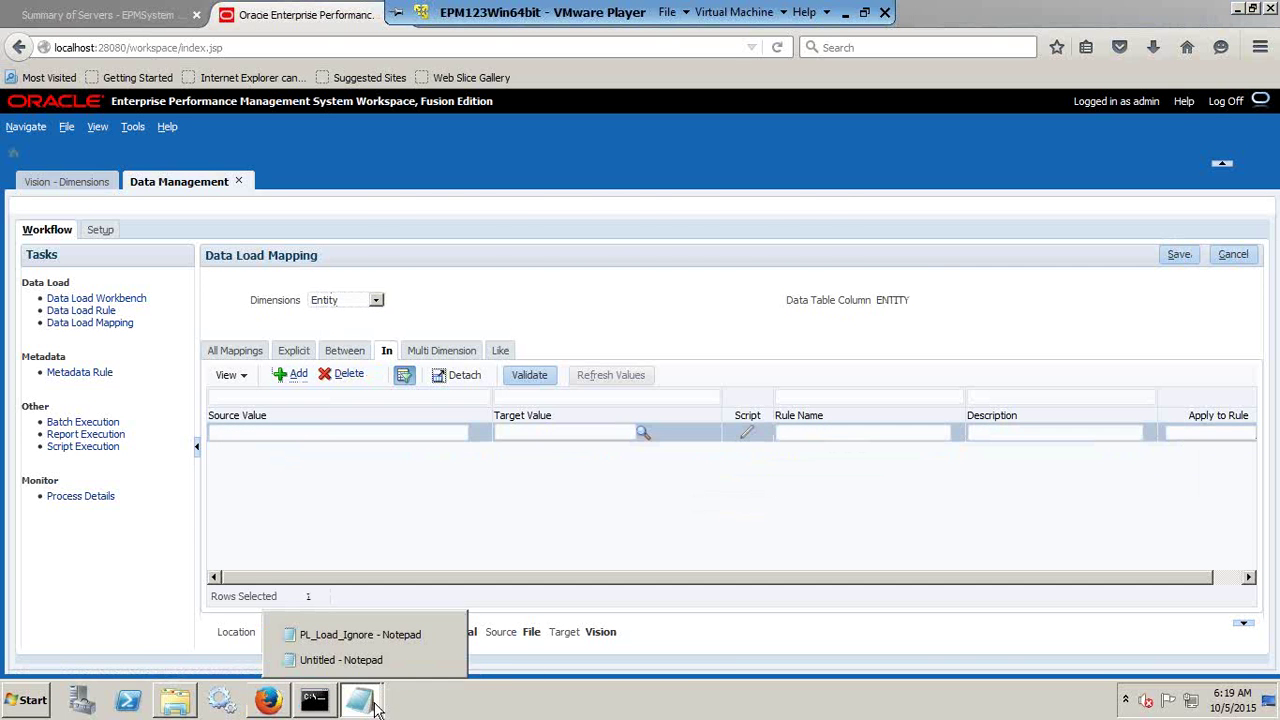
{"action": "left_click", "coordinate": [382, 636]}
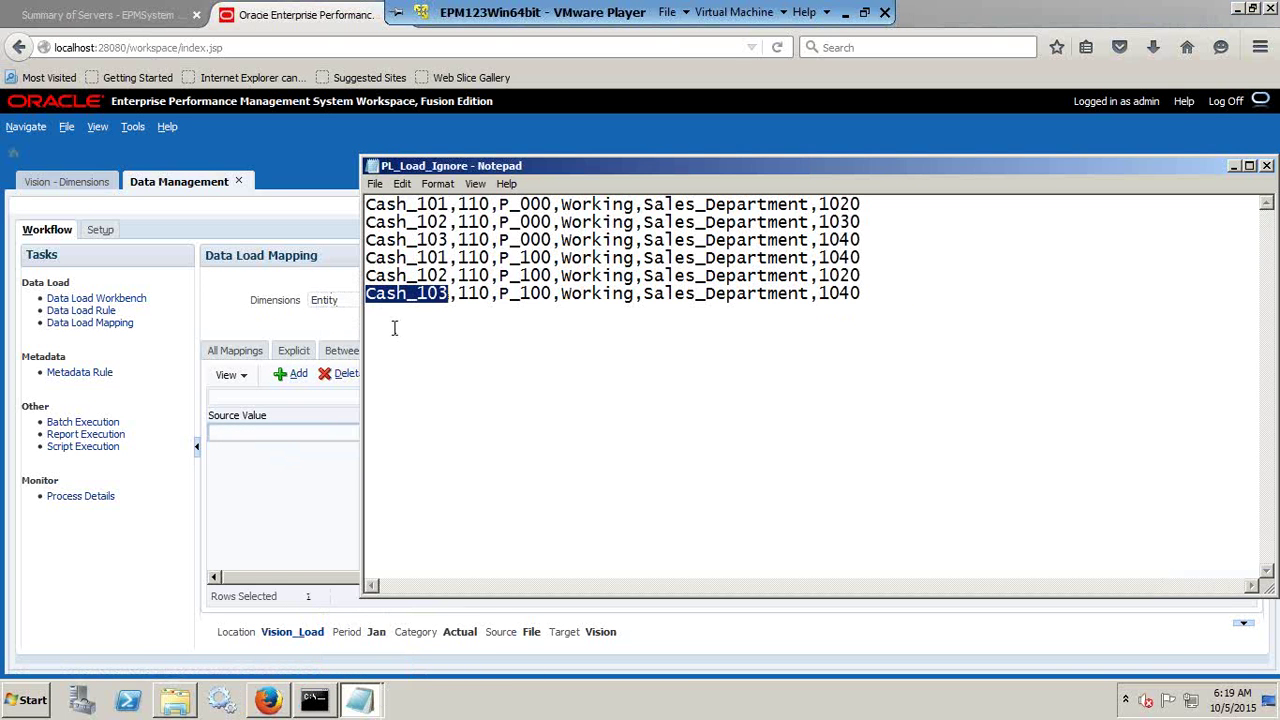
{"action": "left_click", "coordinate": [280, 432]}
{"action": "type", "text": "110,"}
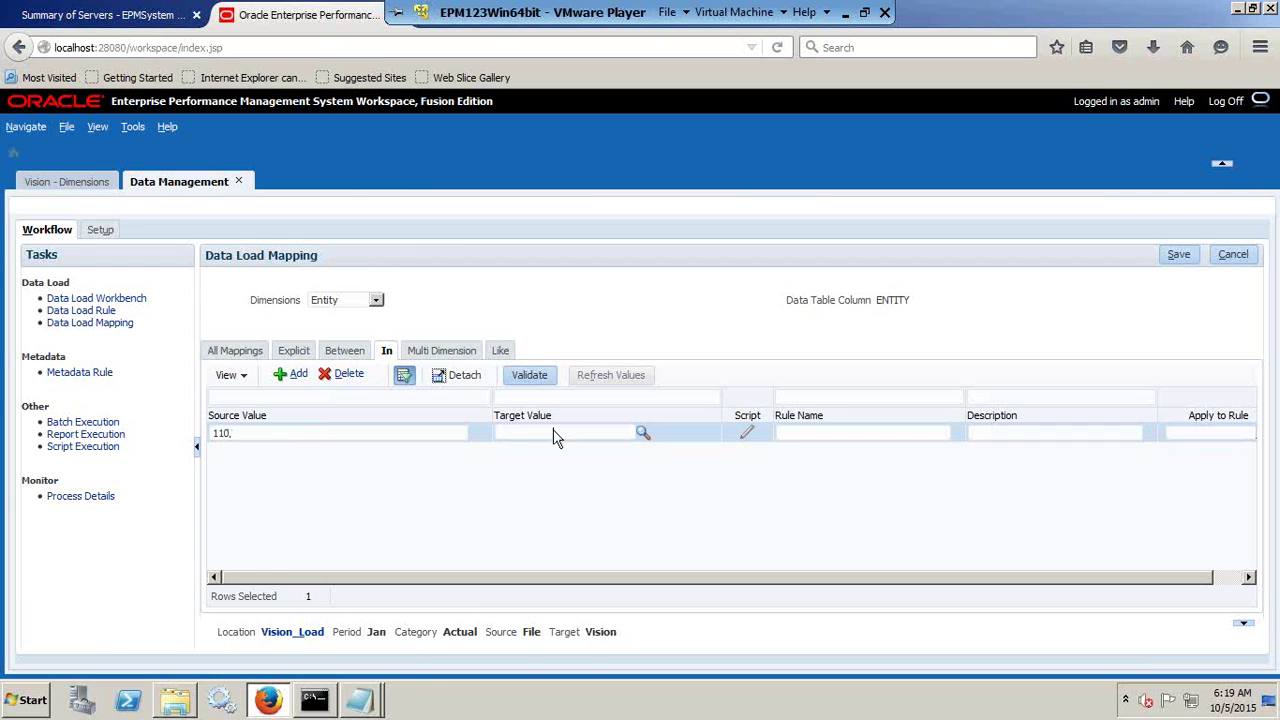
Give the Entity In mapping target value 110 and rule name Entity_Map, then switch to the Explicit mappings and back without saving
{"action": "left_click", "coordinate": [646, 440]}
{"action": "type", "text": "11"}
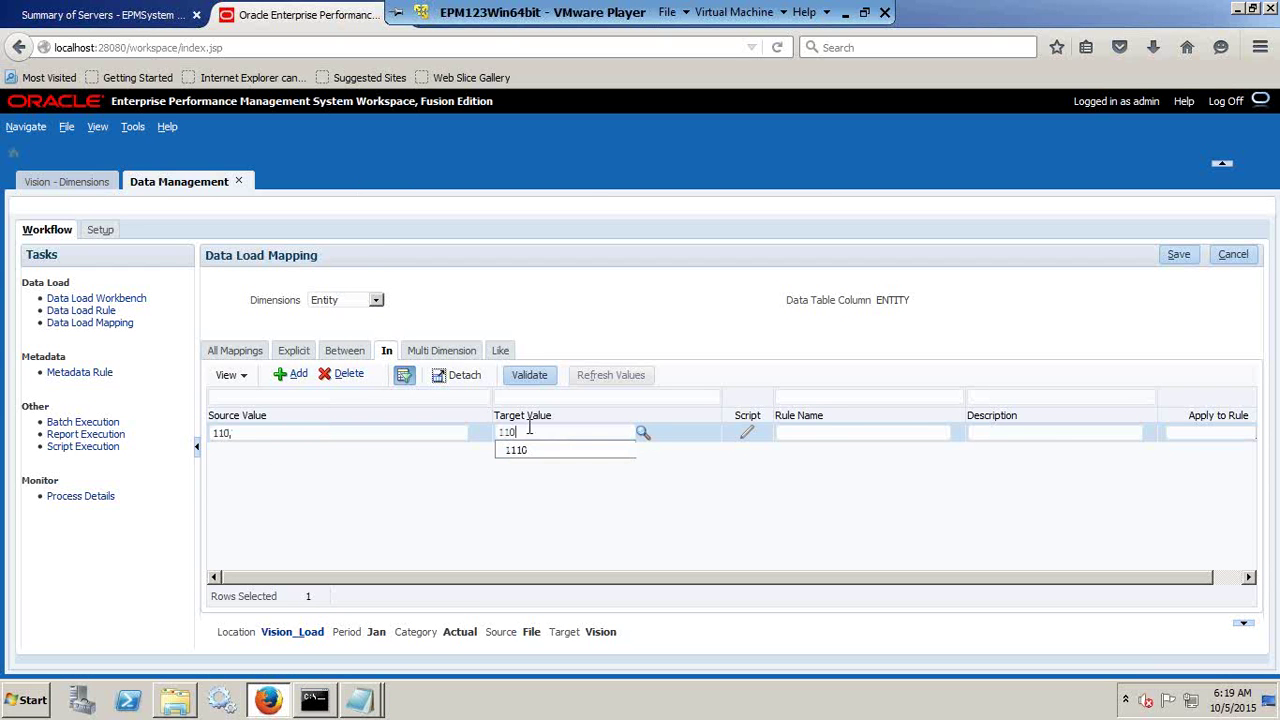
{"action": "type", "text": "0"}
{"action": "left_click", "coordinate": [820, 470]}
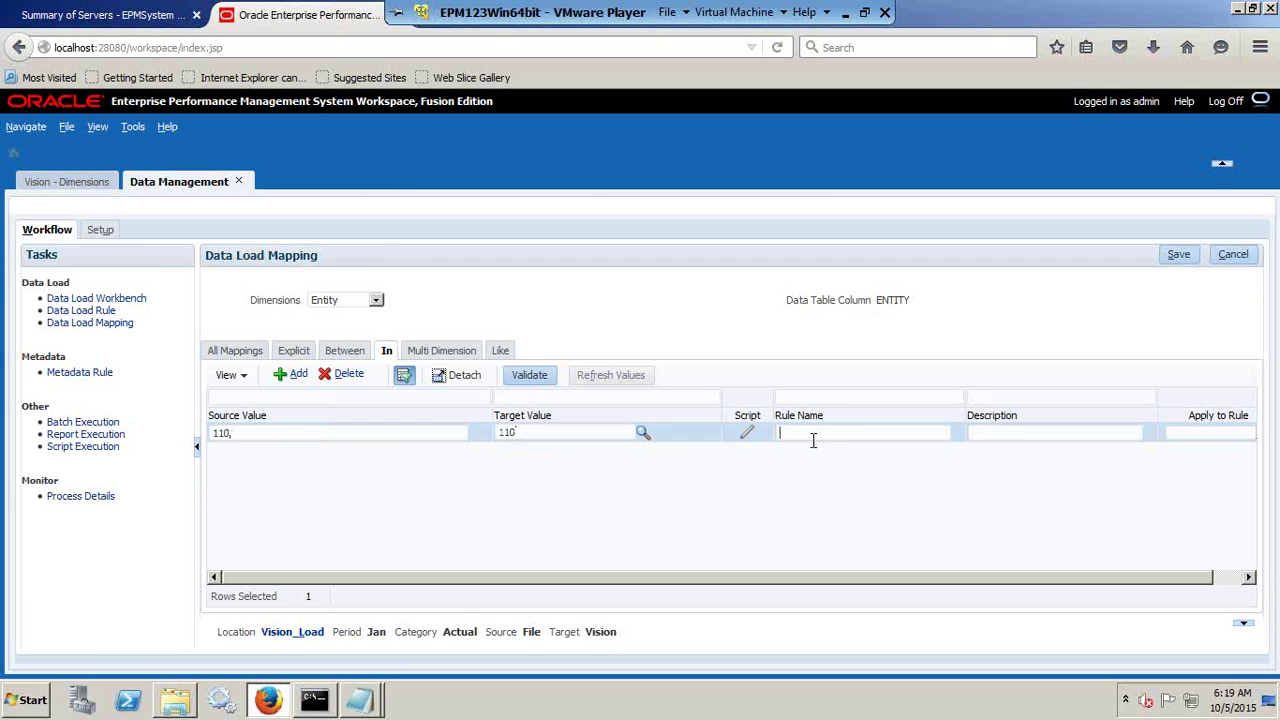
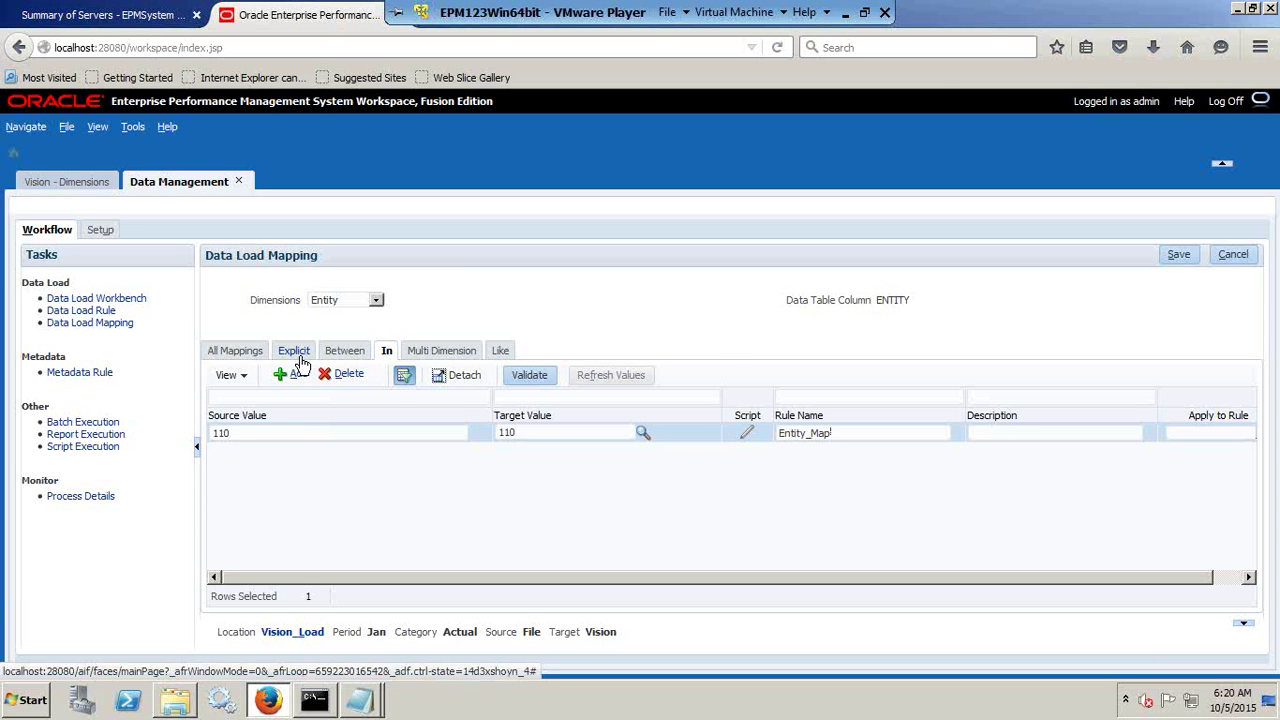
{"action": "left_click", "coordinate": [294, 351]}
{"action": "left_click", "coordinate": [387, 351]}
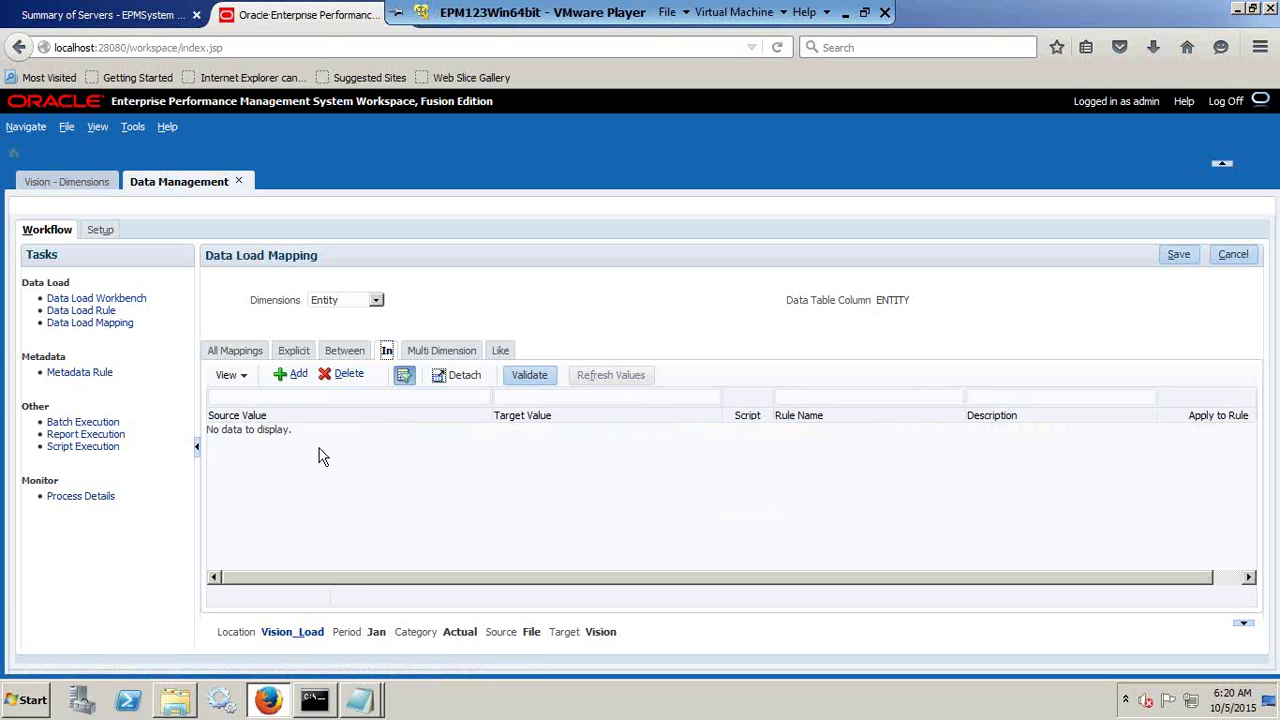
Try to delete the Ignore_load In mapping of the Department dimension
{"action": "left_click", "coordinate": [375, 300]}
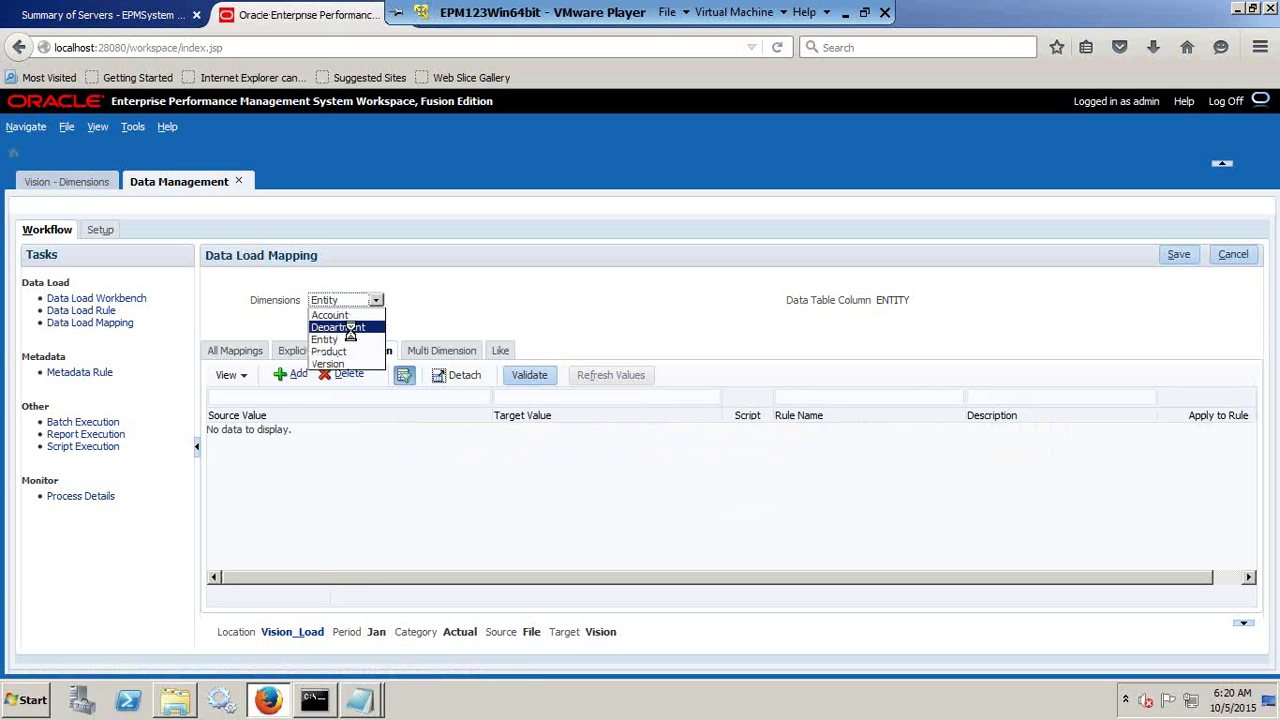
{"action": "left_click", "coordinate": [351, 329]}
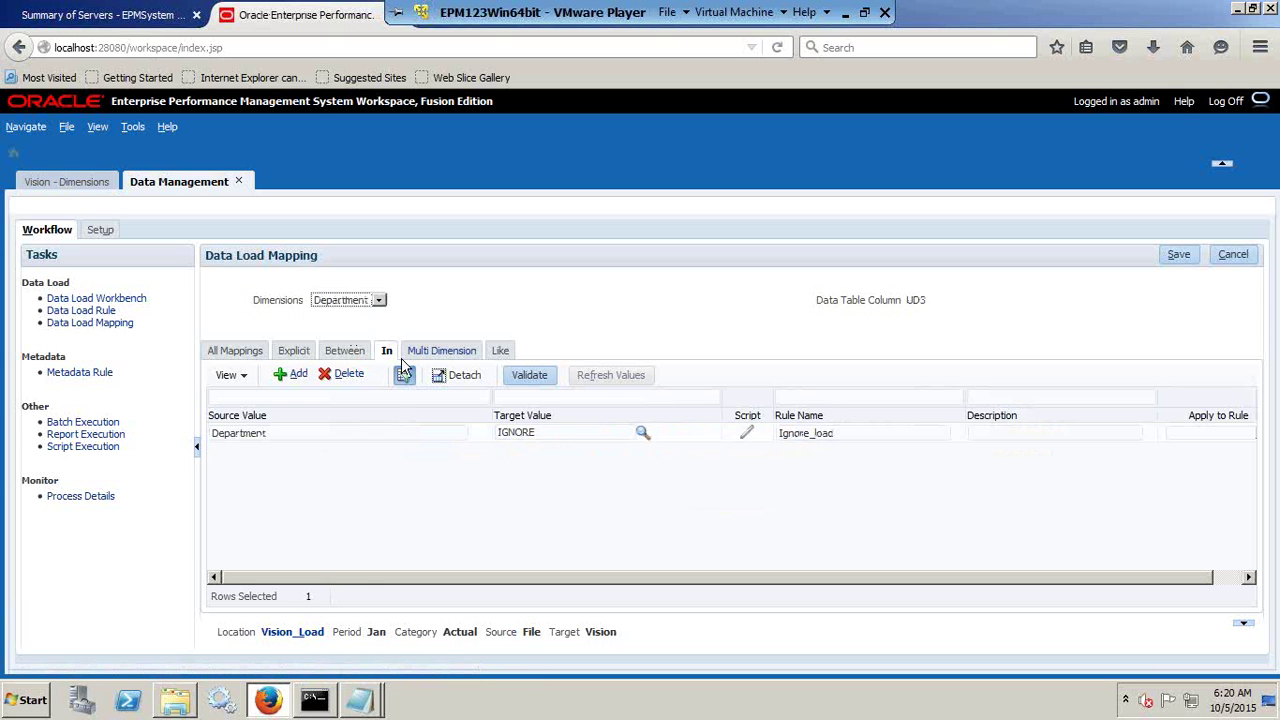
{"action": "left_click", "coordinate": [343, 375]}
{"action": "left_click", "coordinate": [745, 466]}
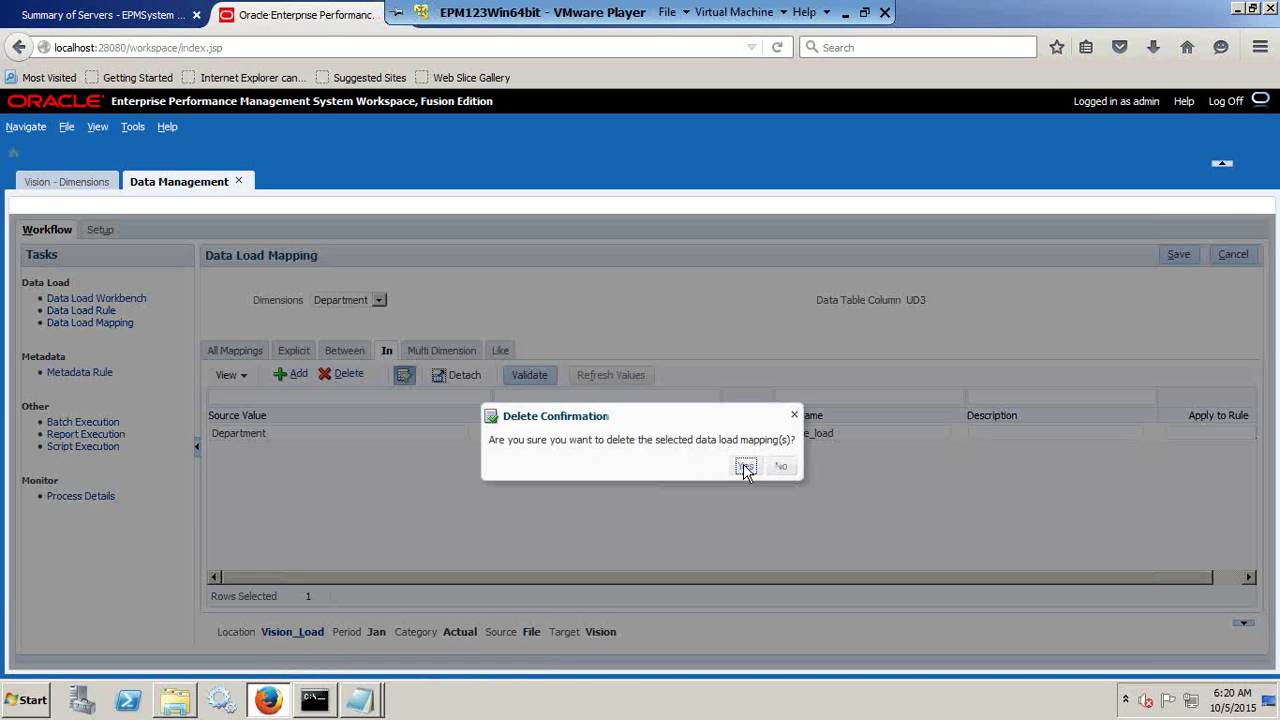
{"action": "left_click", "coordinate": [953, 345]}
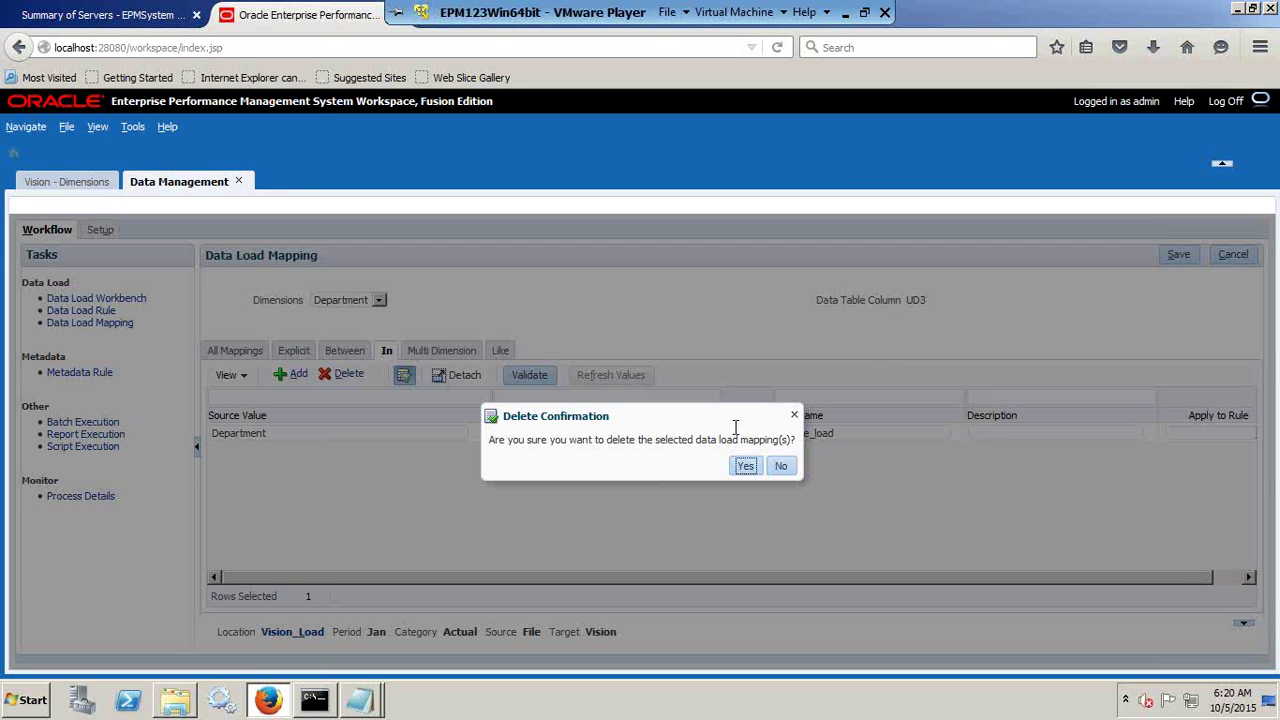
{"action": "left_click", "coordinate": [745, 466]}
{"action": "left_click", "coordinate": [955, 357]}
{"action": "left_click", "coordinate": [778, 466]}
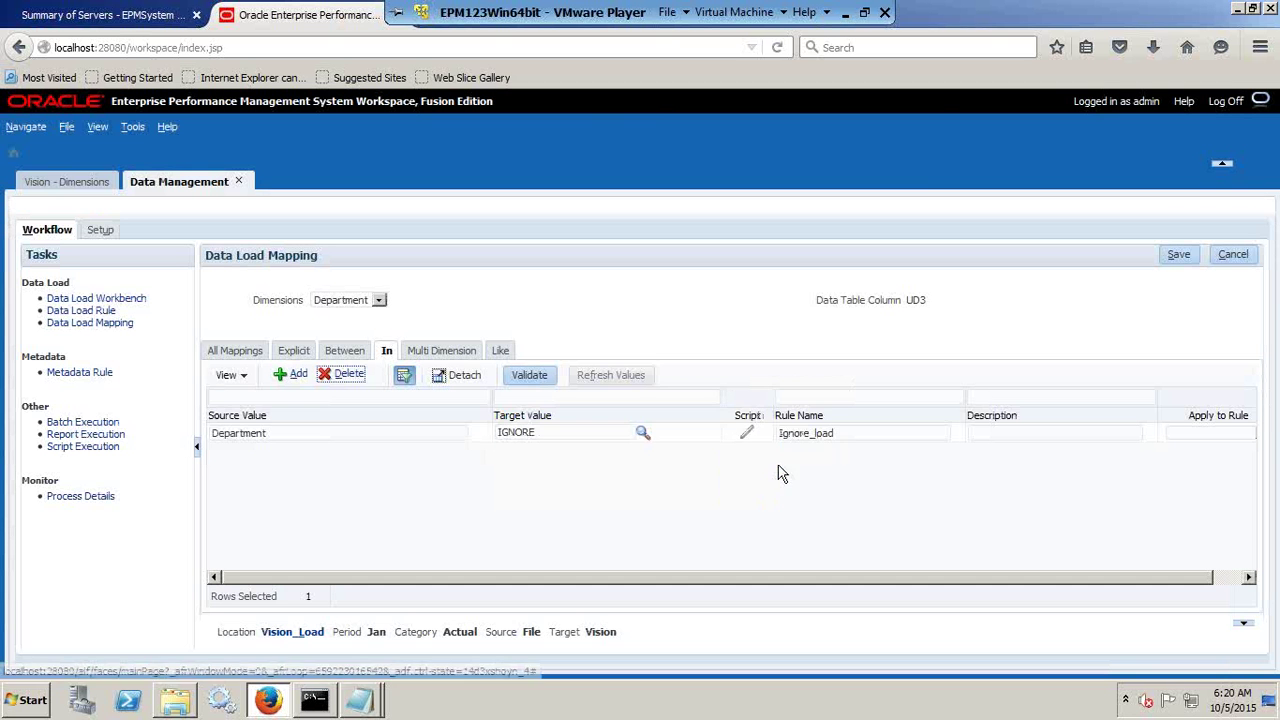
Add an Explicit Department mapping from source Sales_Department, copied from the PL_Load_Ignore file, to target Ignore, and save it
{"action": "left_click", "coordinate": [294, 351]}
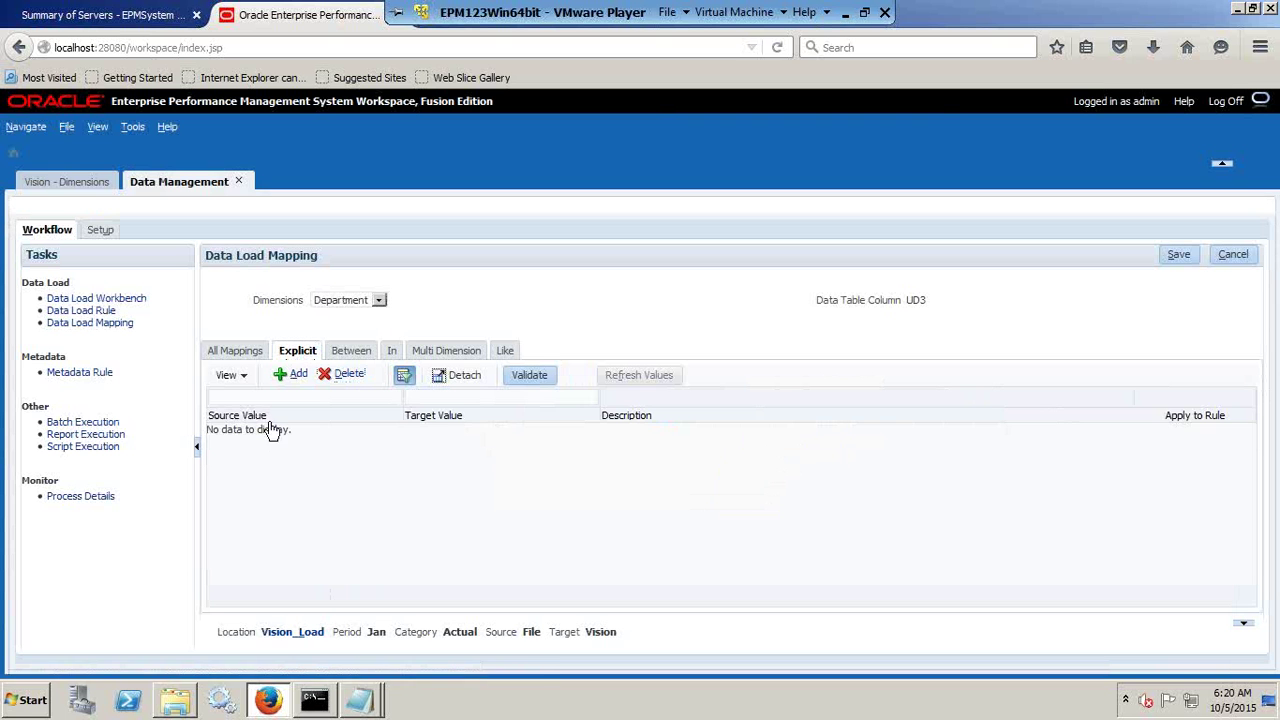
{"action": "left_click", "coordinate": [284, 374]}
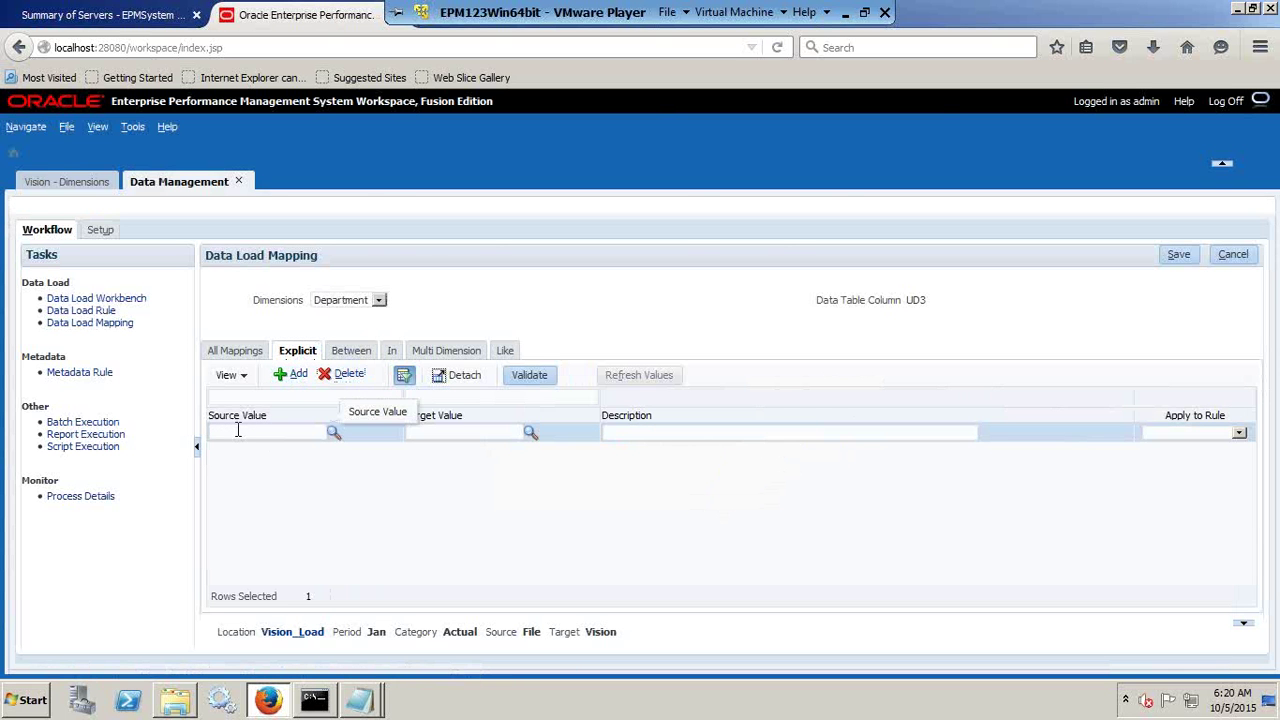
{"action": "key", "text": "alt+Tab"}
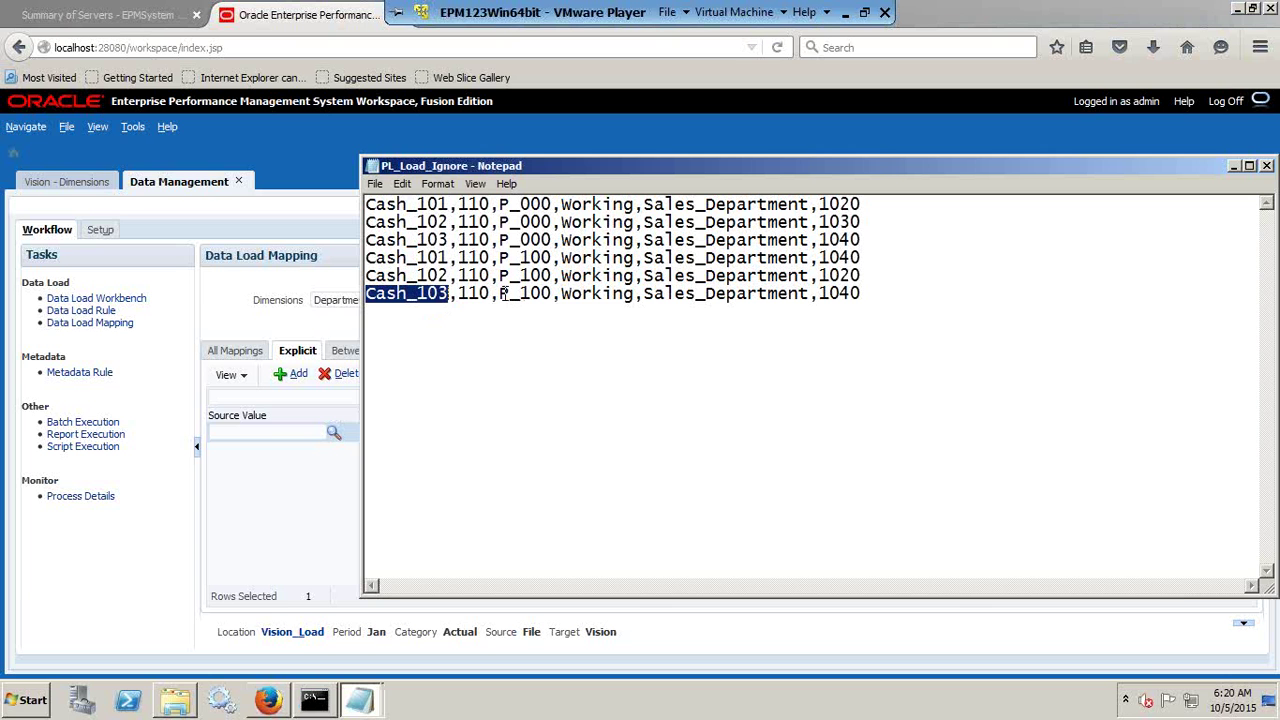
{"action": "left_click", "coordinate": [253, 431]}
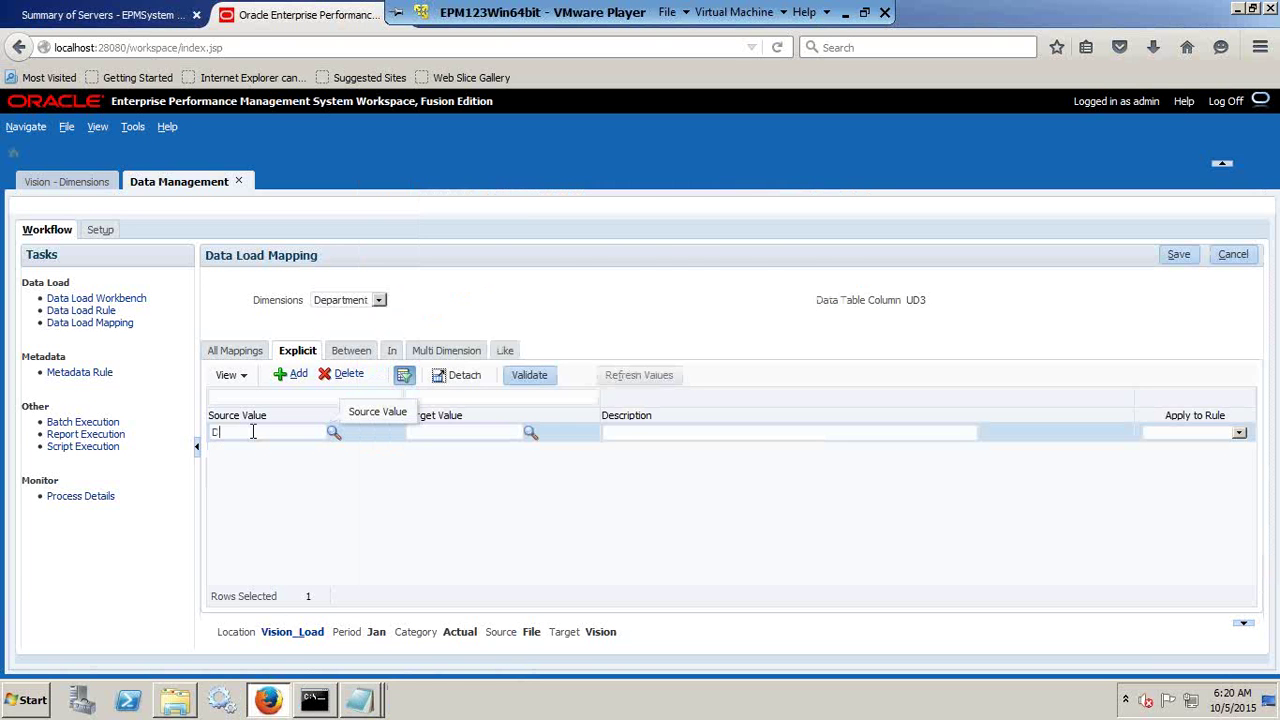
{"action": "key", "text": "alt+Tab"}
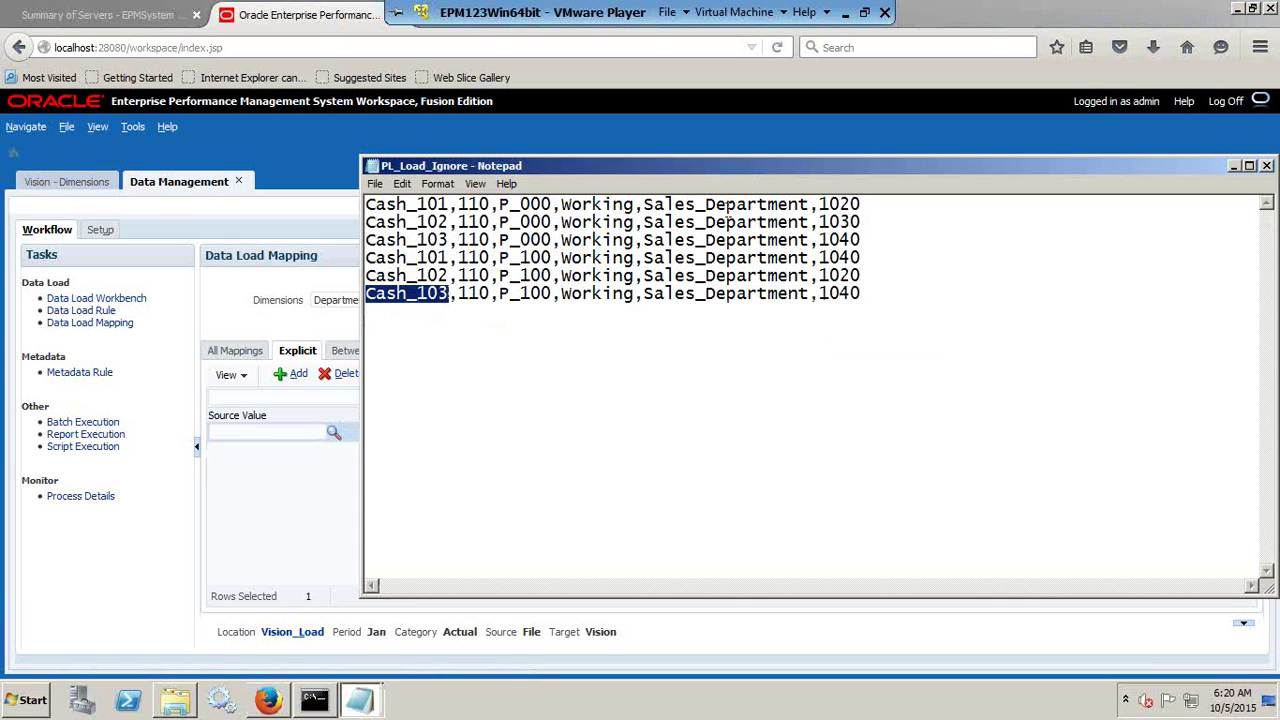
{"action": "left_click_drag", "start_coordinate": [808, 204], "coordinate": [646, 205]}
{"action": "key", "text": "ctrl+c"}
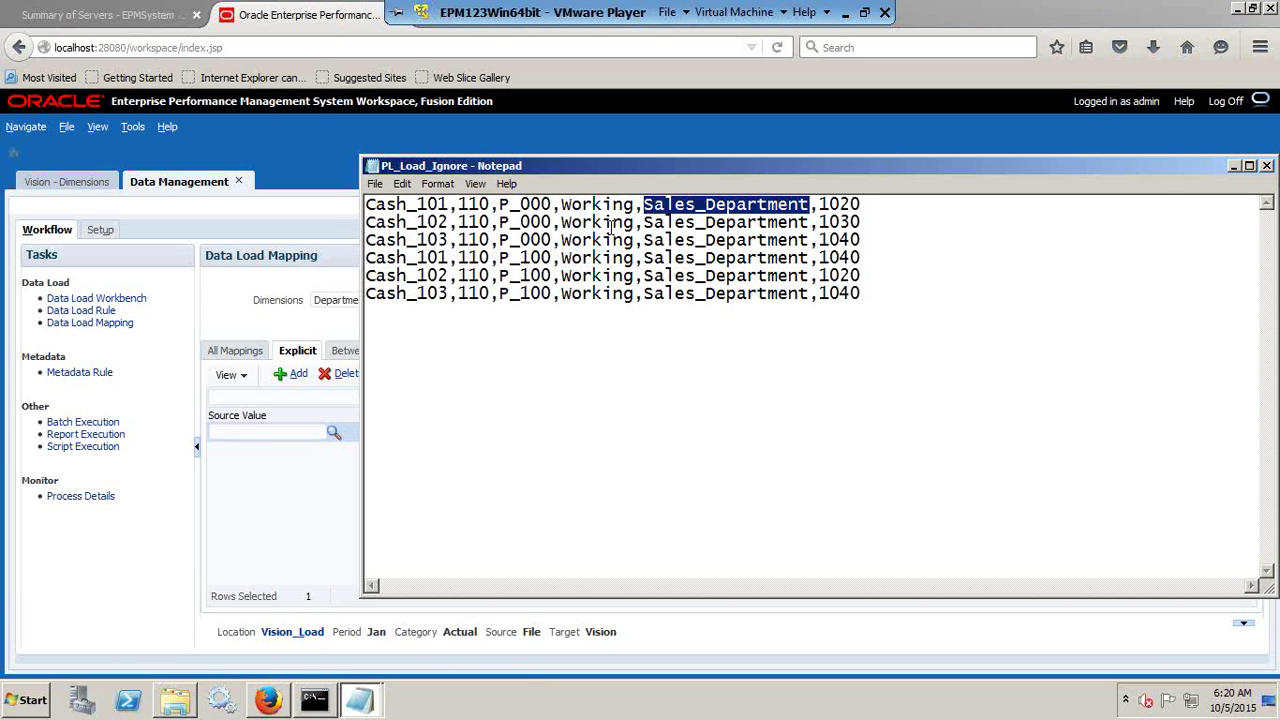
{"action": "key", "text": "alt+Tab"}
{"action": "key", "text": "ctrl+v"}
{"action": "left_click", "coordinate": [460, 430]}
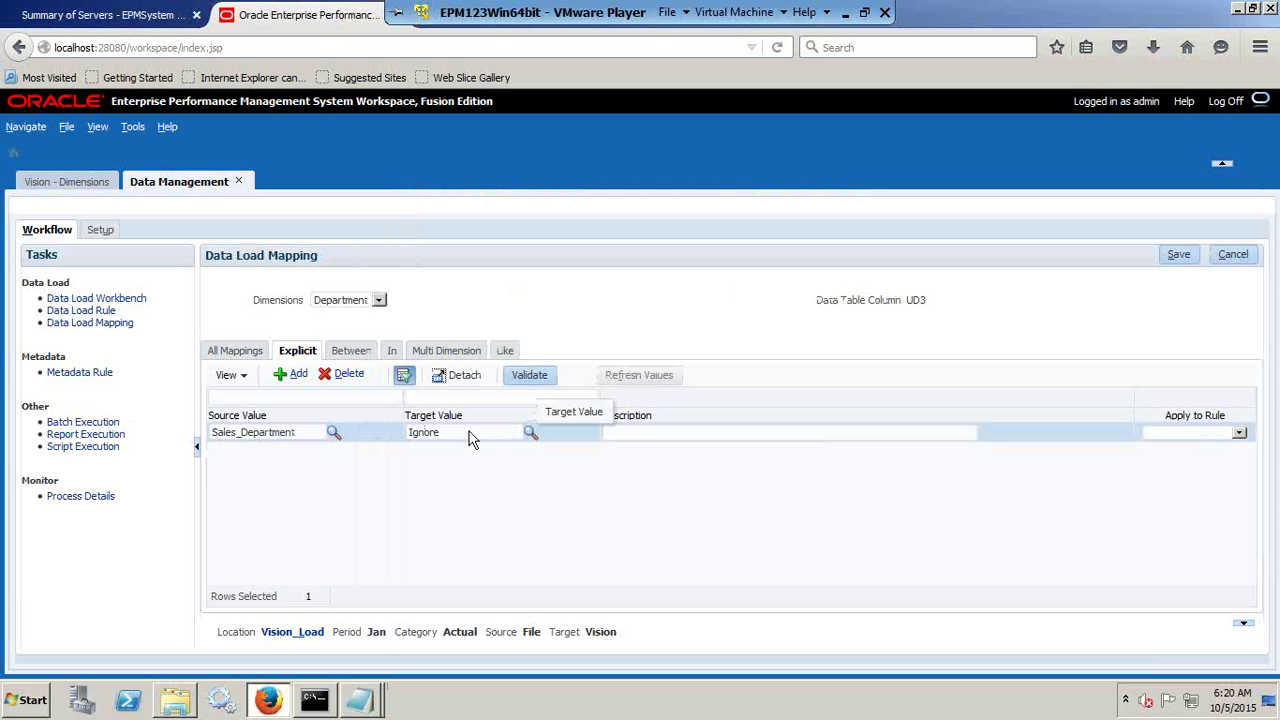
{"action": "left_click", "coordinate": [1180, 257]}
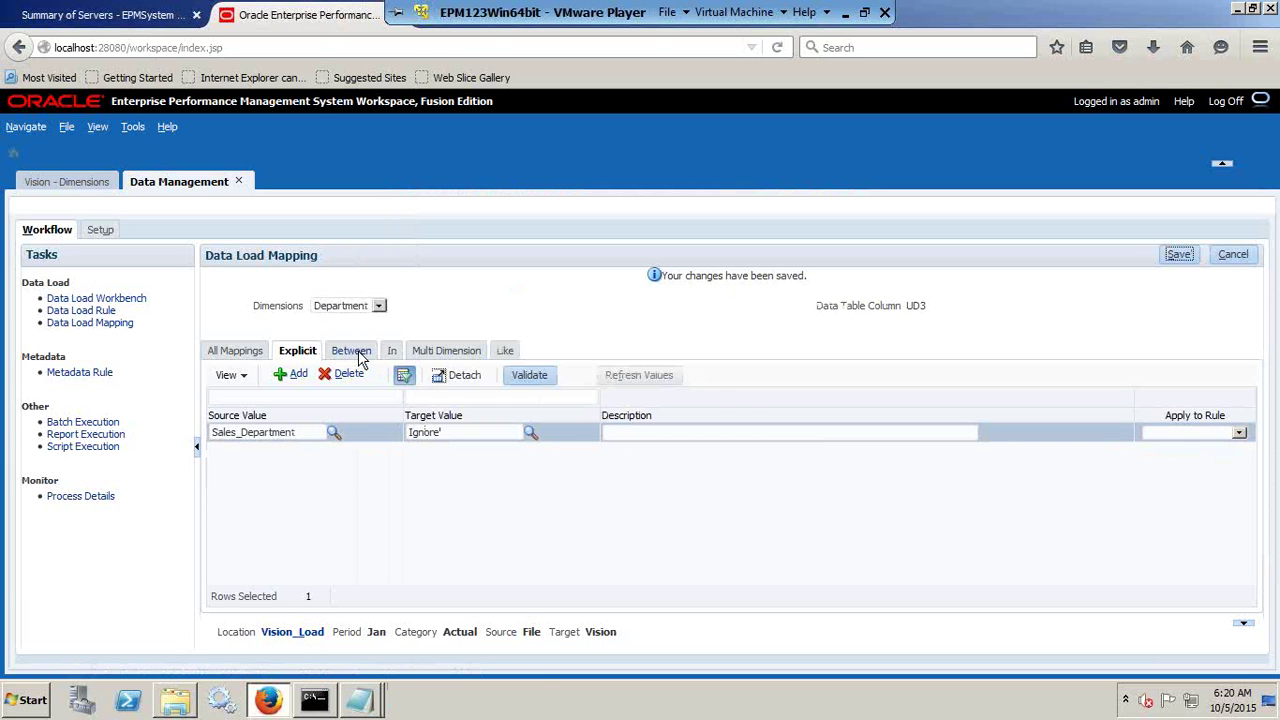
Delete the Ignore_load mapping from the Department dimension's In mappings
{"action": "left_click", "coordinate": [395, 352]}
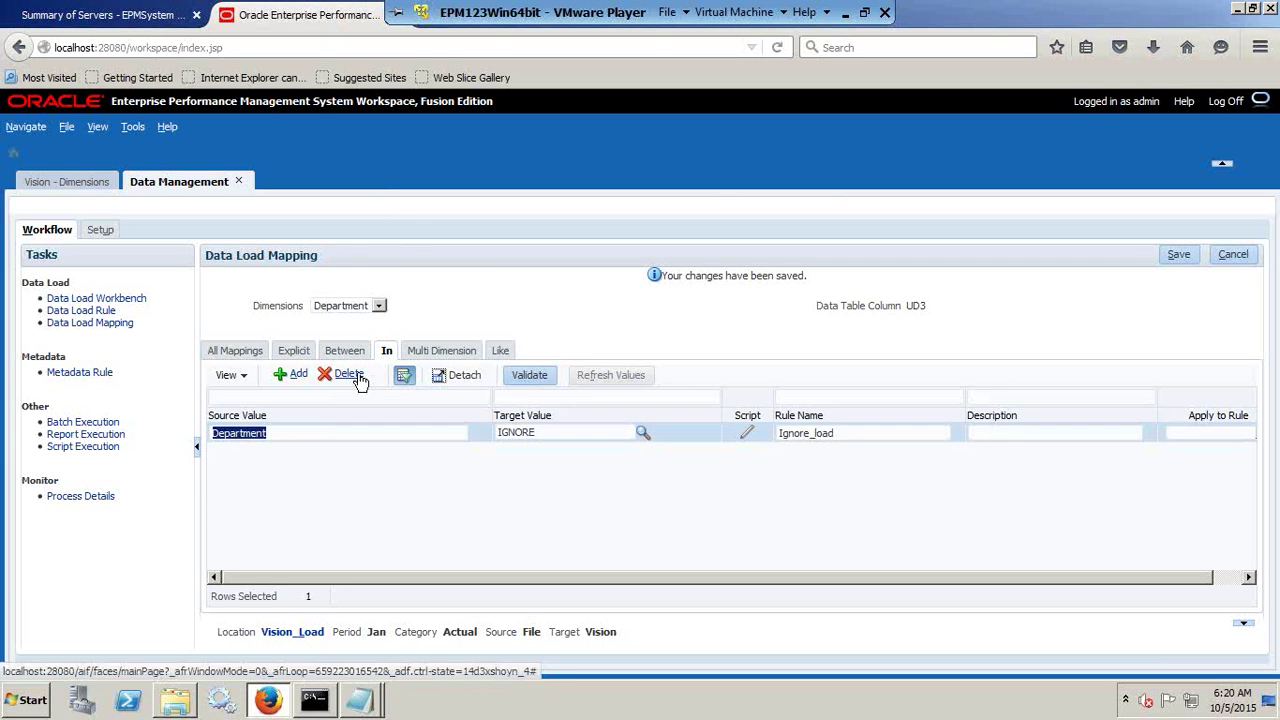
{"action": "left_click", "coordinate": [358, 378]}
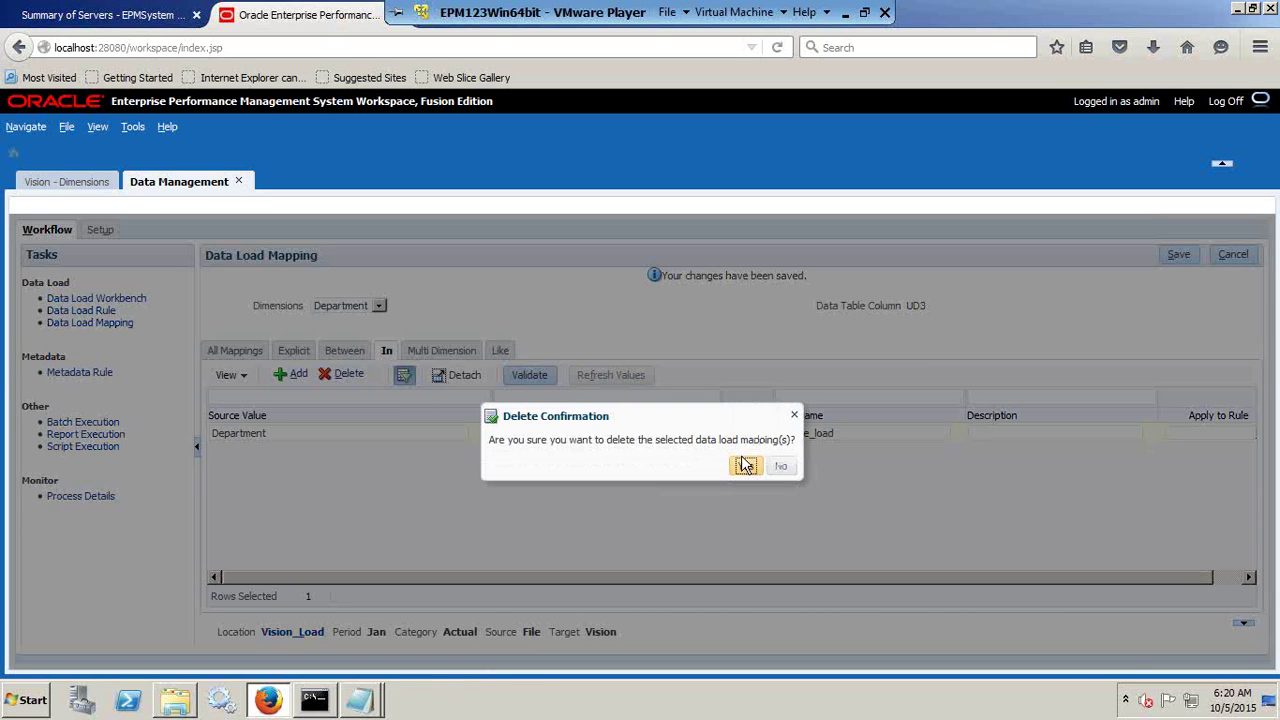
{"action": "left_click", "coordinate": [742, 462]}
Add an Explicit mapping for the Entity dimension with source value 110 and target value 110, and save it
{"action": "left_click", "coordinate": [290, 350]}
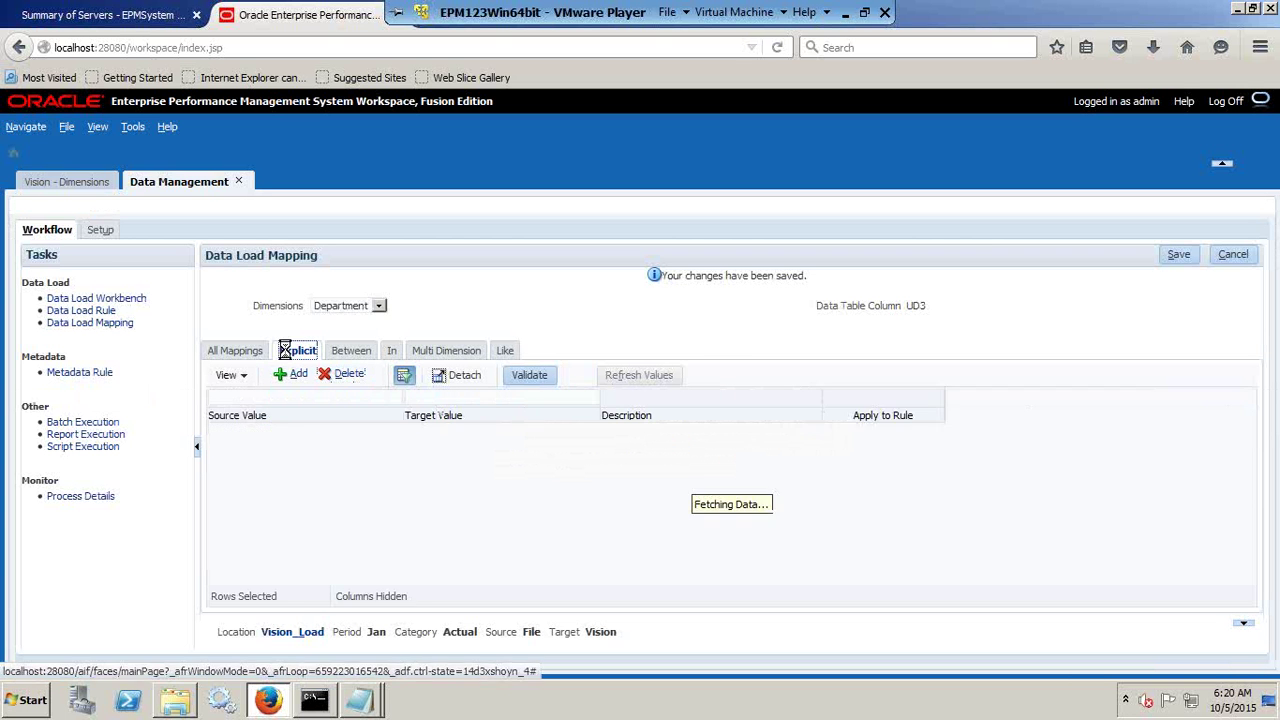
{"action": "left_click", "coordinate": [346, 306]}
{"action": "left_click", "coordinate": [338, 346]}
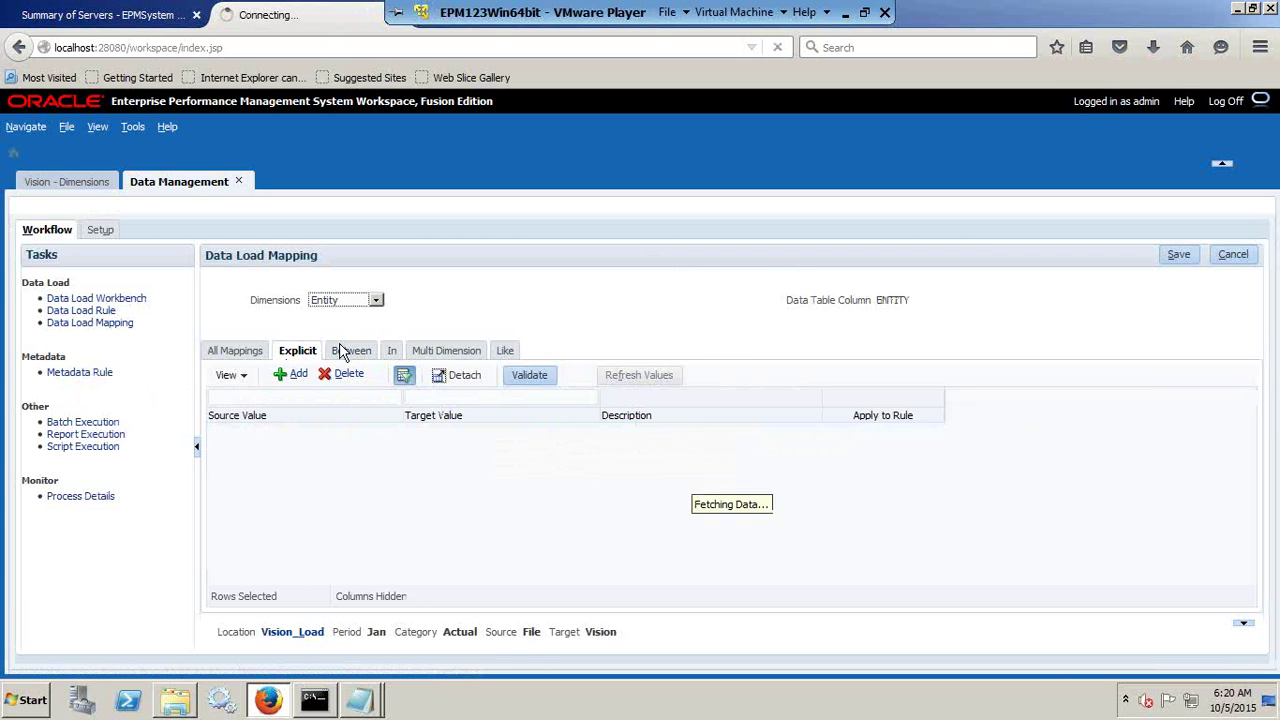
{"action": "left_click", "coordinate": [289, 374]}
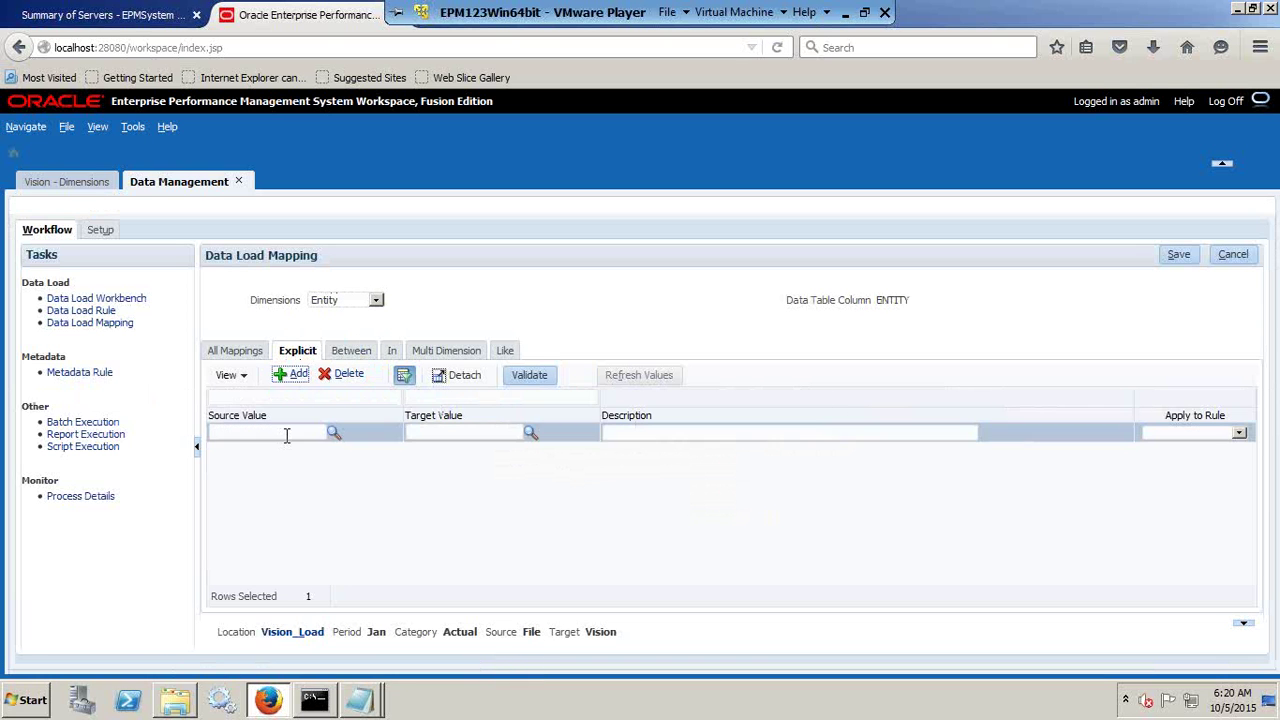
{"action": "left_click", "coordinate": [286, 432]}
{"action": "type", "text": "110"}
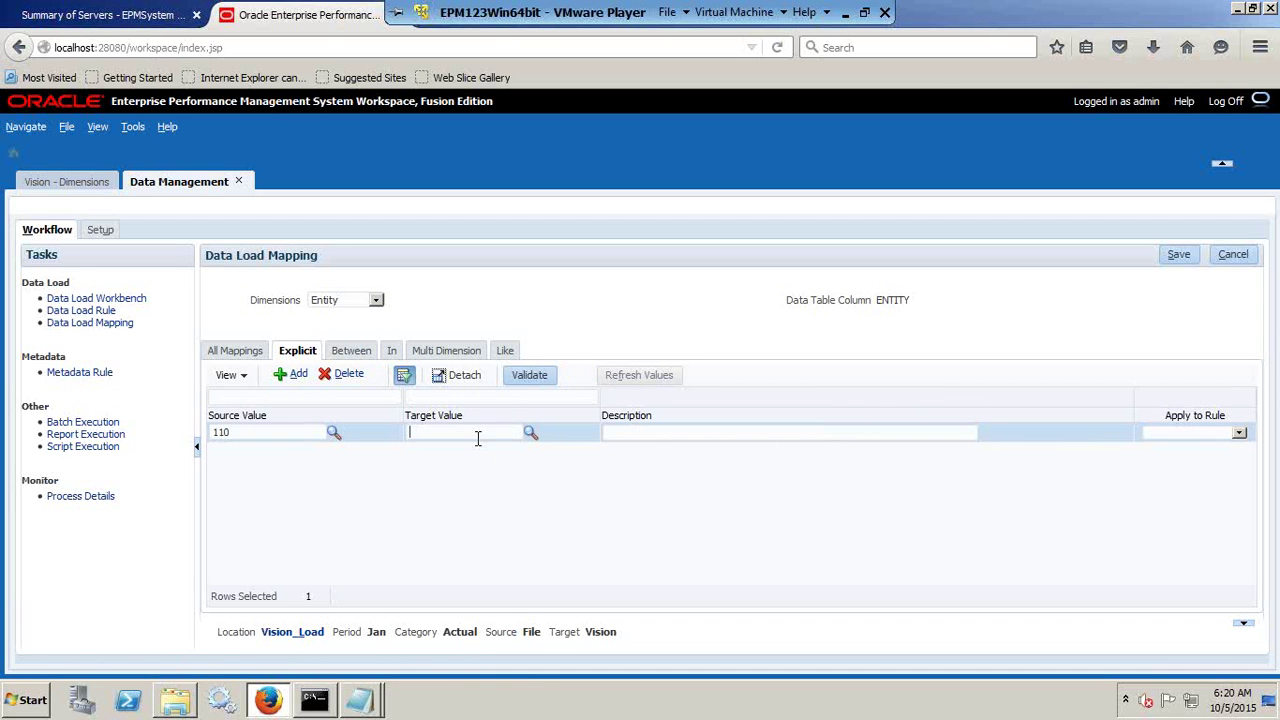
{"action": "left_click", "coordinate": [478, 434]}
{"action": "type", "text": "110"}
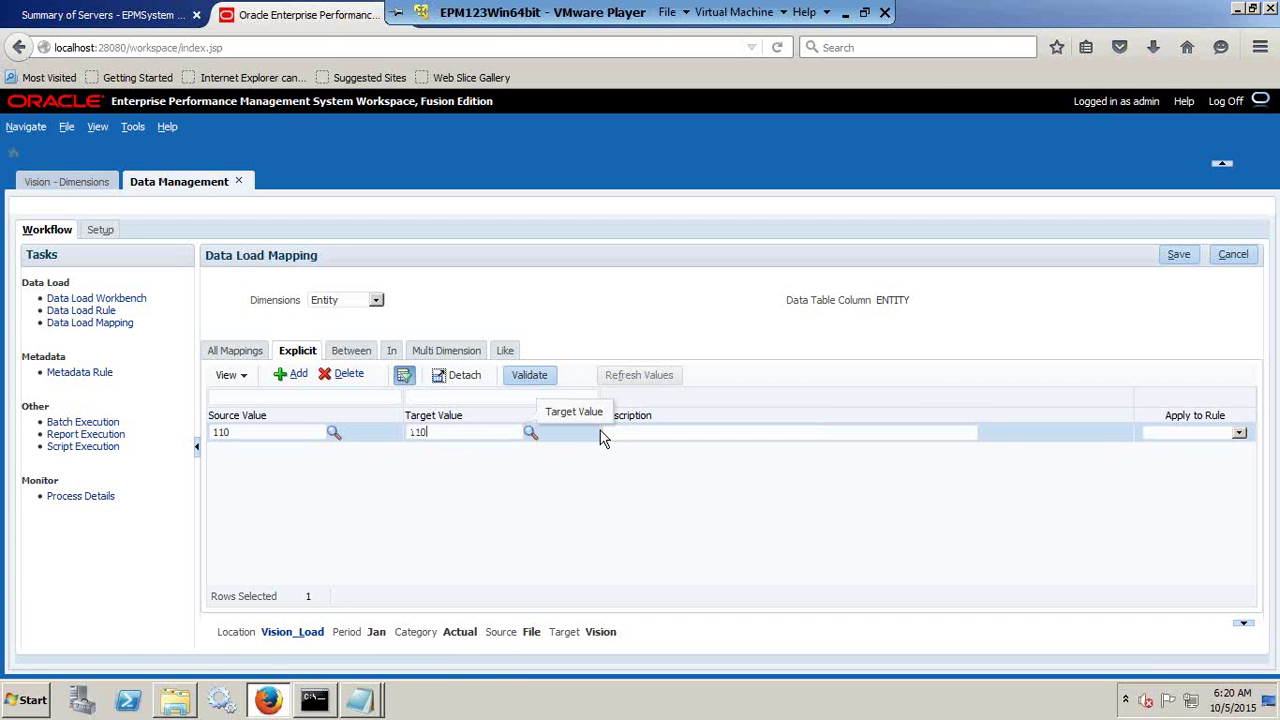
{"action": "left_click", "coordinate": [1180, 254]}
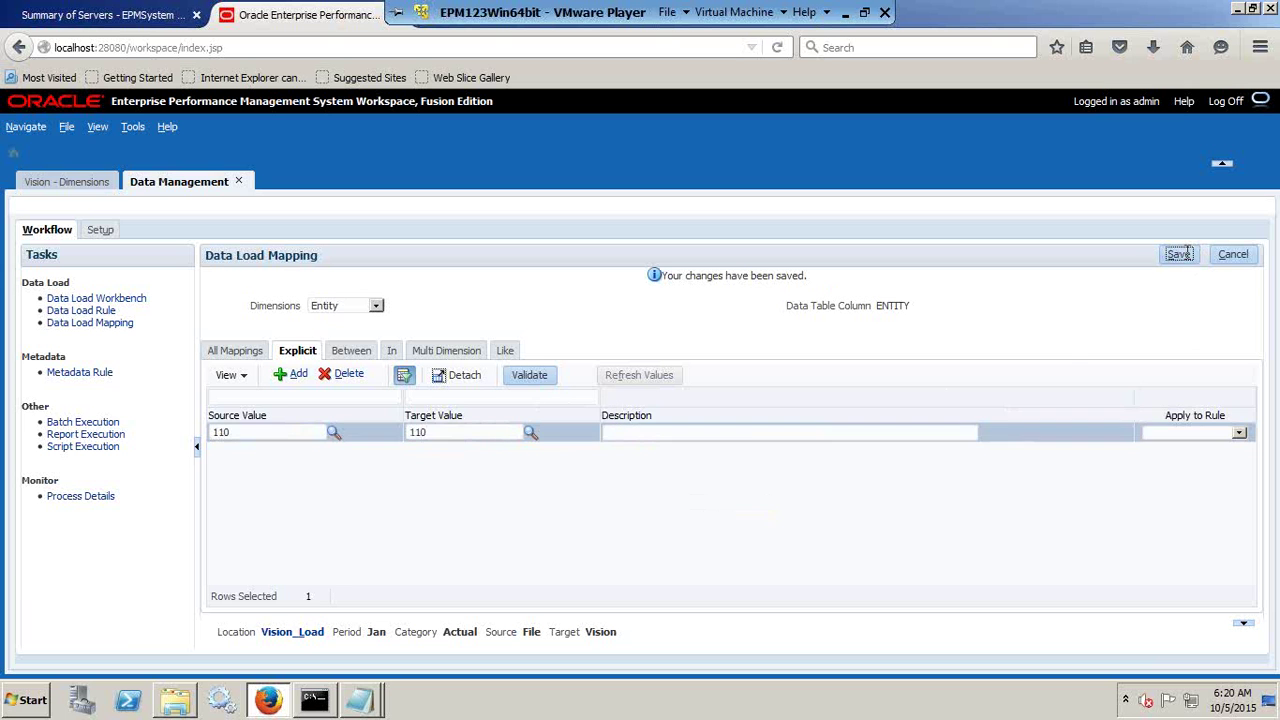
Delete the Entity_Map mapping from the Entity dimension's In mappings
{"action": "left_click", "coordinate": [391, 350]}
{"action": "left_click", "coordinate": [293, 434]}
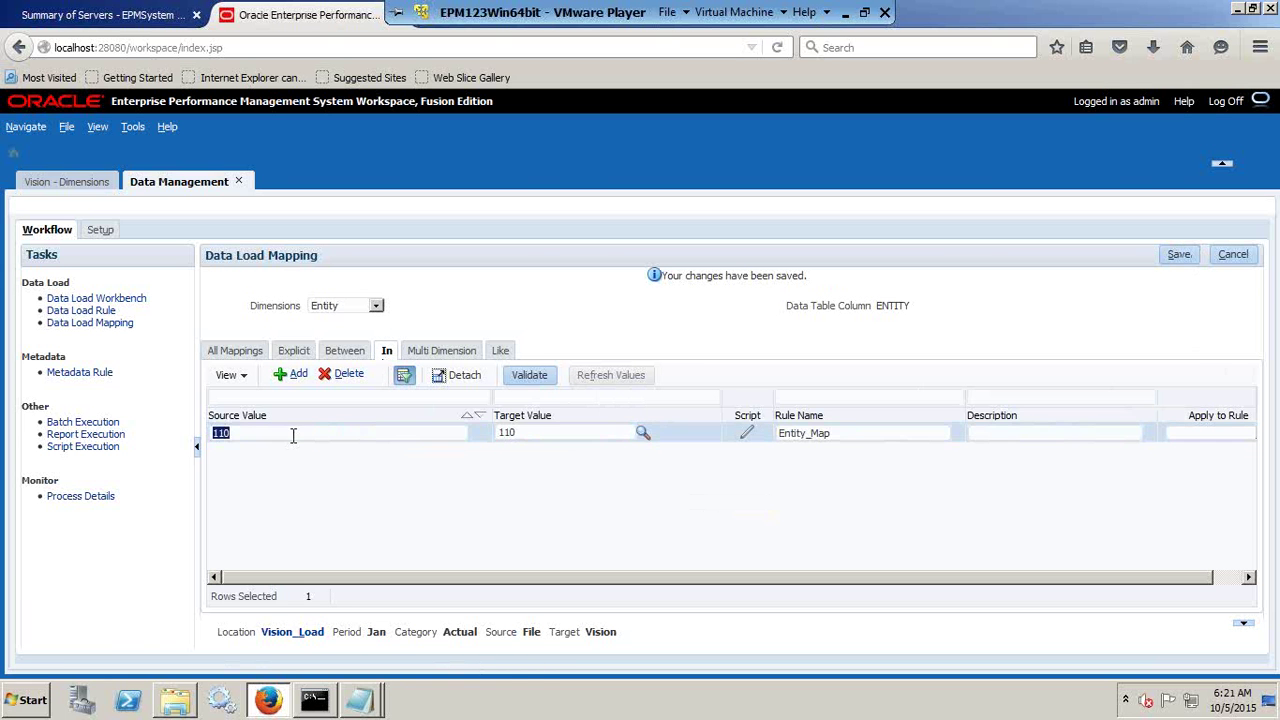
{"action": "left_click", "coordinate": [343, 373]}
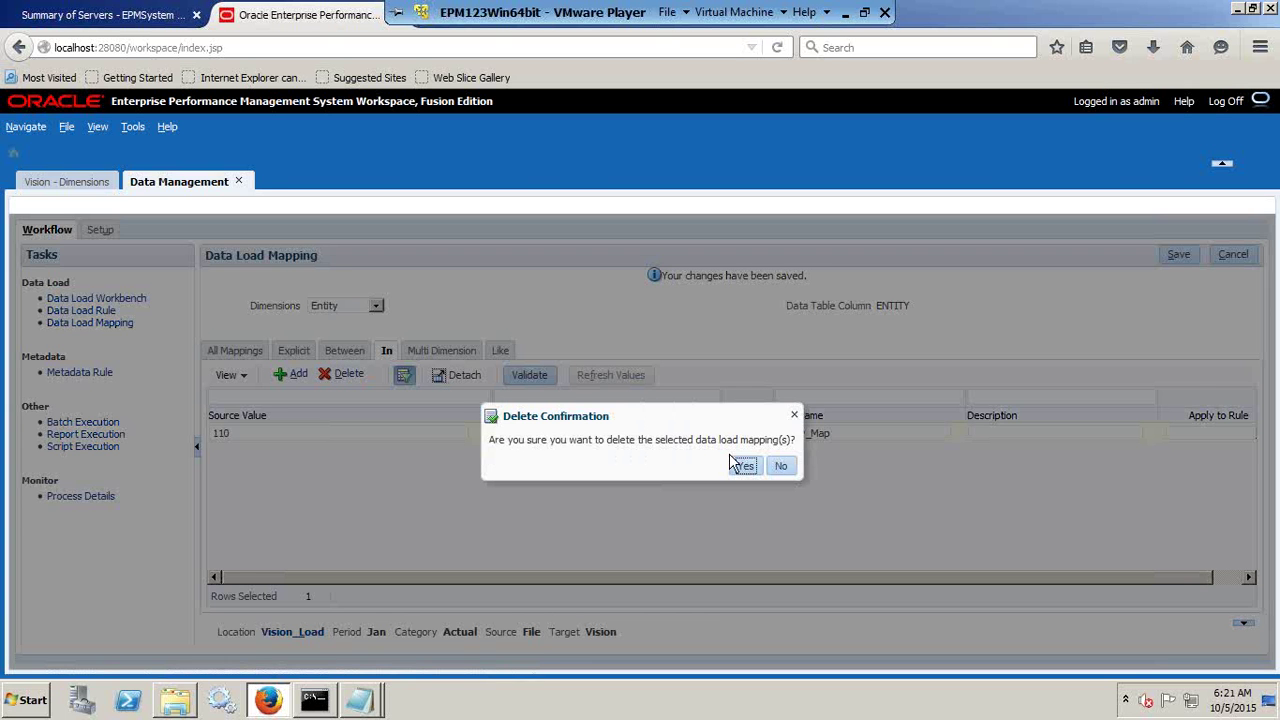
{"action": "left_click", "coordinate": [742, 465]}
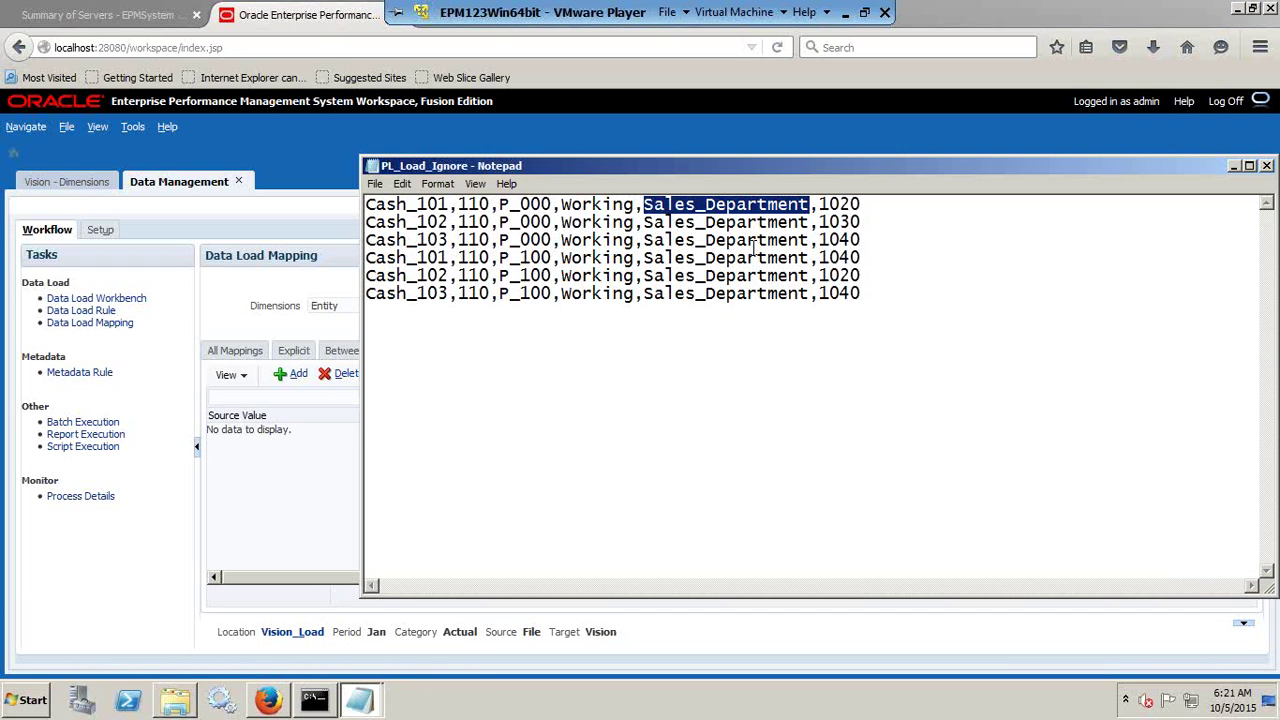
Switch the data load mappings to the Product dimension and copy the product code P_000 from the PL_Load_Ignore file
{"action": "key", "text": "alt+Tab"}
{"action": "left_click", "coordinate": [357, 308]}
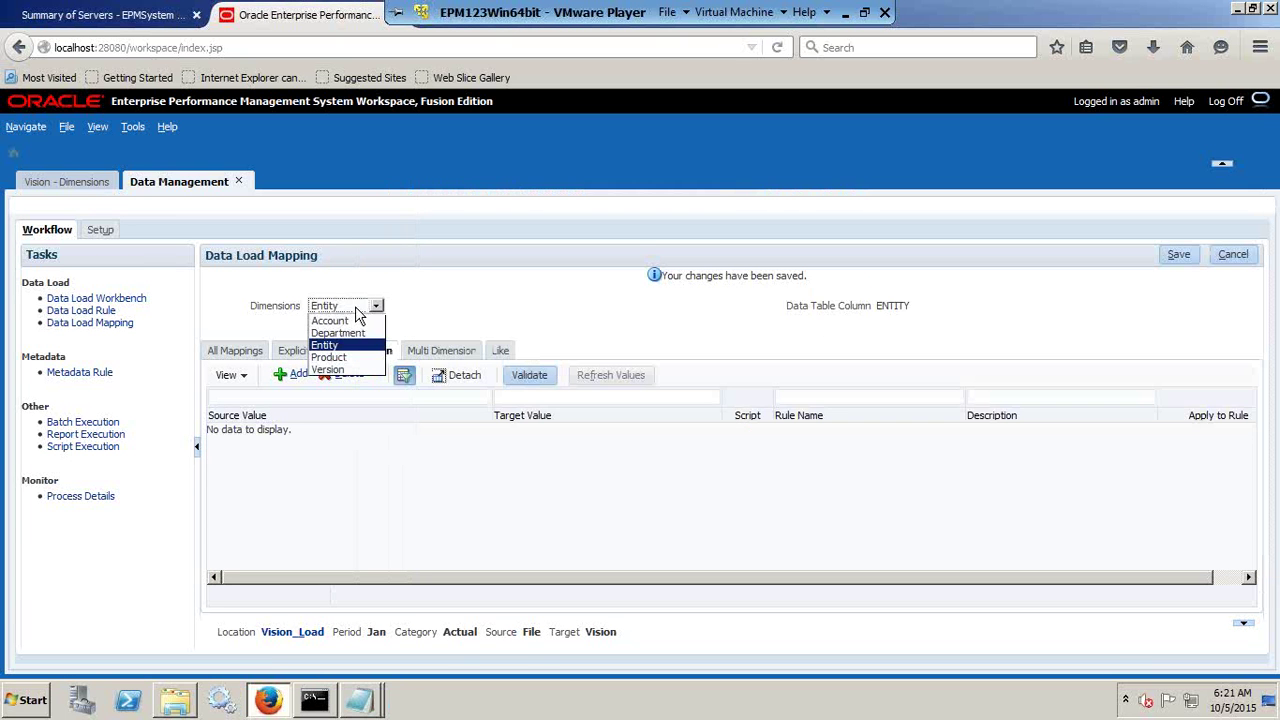
{"action": "left_click", "coordinate": [332, 357]}
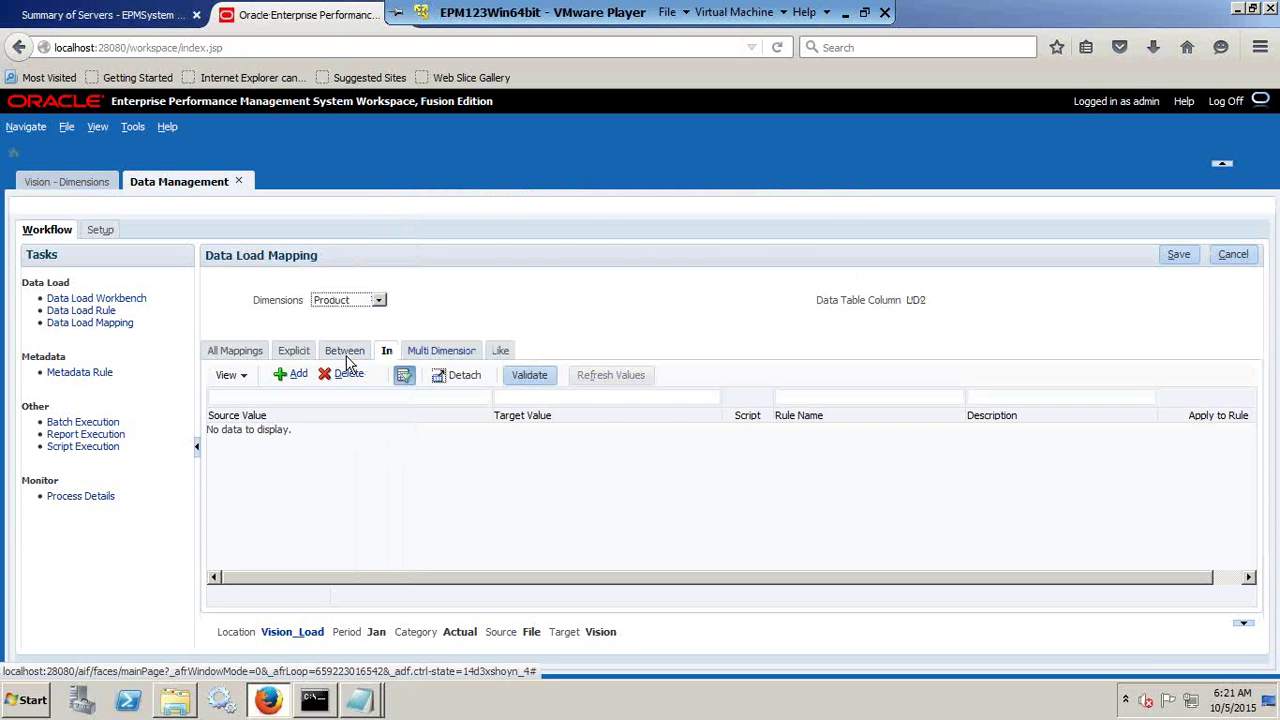
{"action": "key", "text": "alt+Tab"}
{"action": "left_click_drag", "start_coordinate": [553, 206], "coordinate": [498, 206]}
{"action": "key", "text": "ctrl+c"}
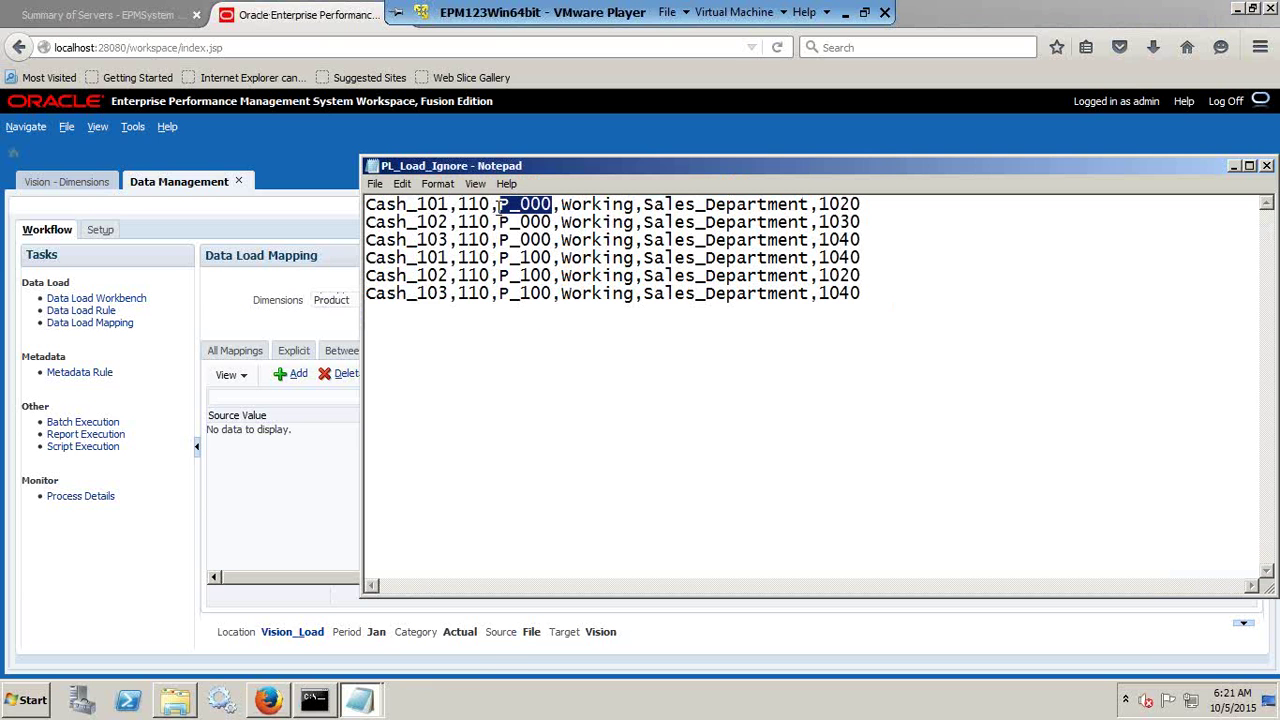
{"action": "left_click", "coordinate": [298, 373]}
{"action": "key", "text": "ctrl+v"}
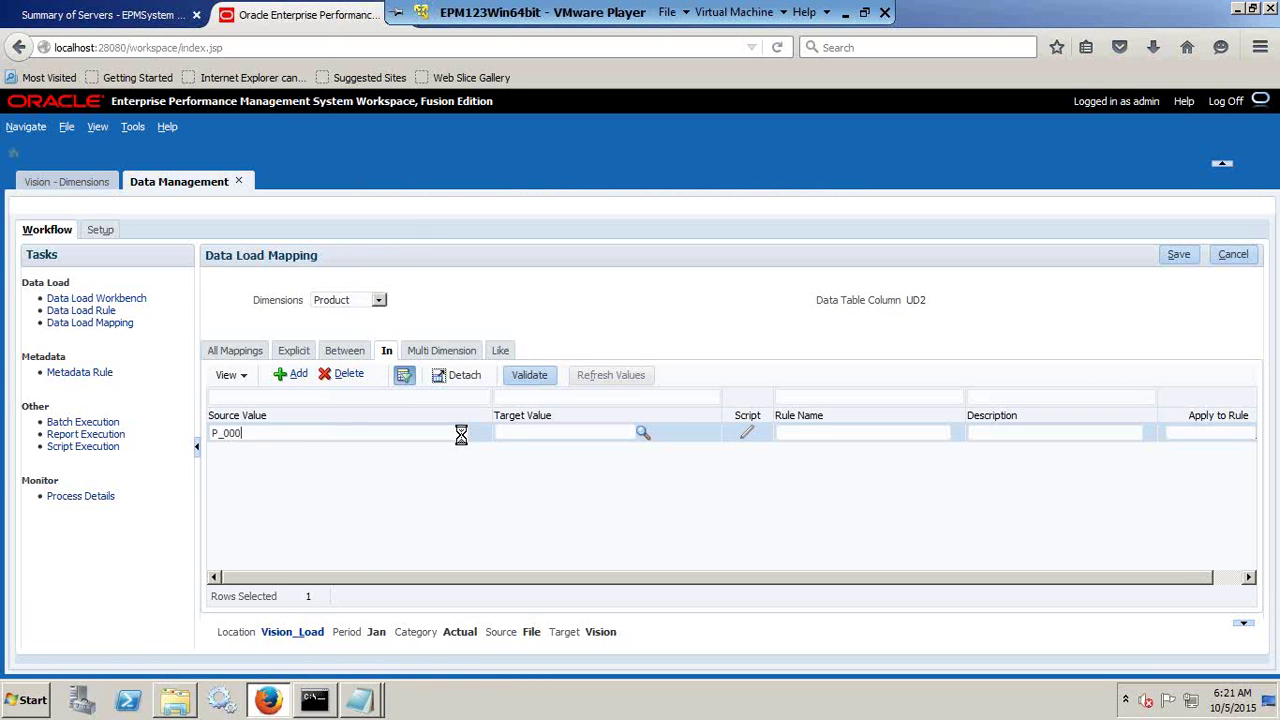
{"action": "left_click", "coordinate": [528, 438]}
{"action": "left_click", "coordinate": [880, 438]}
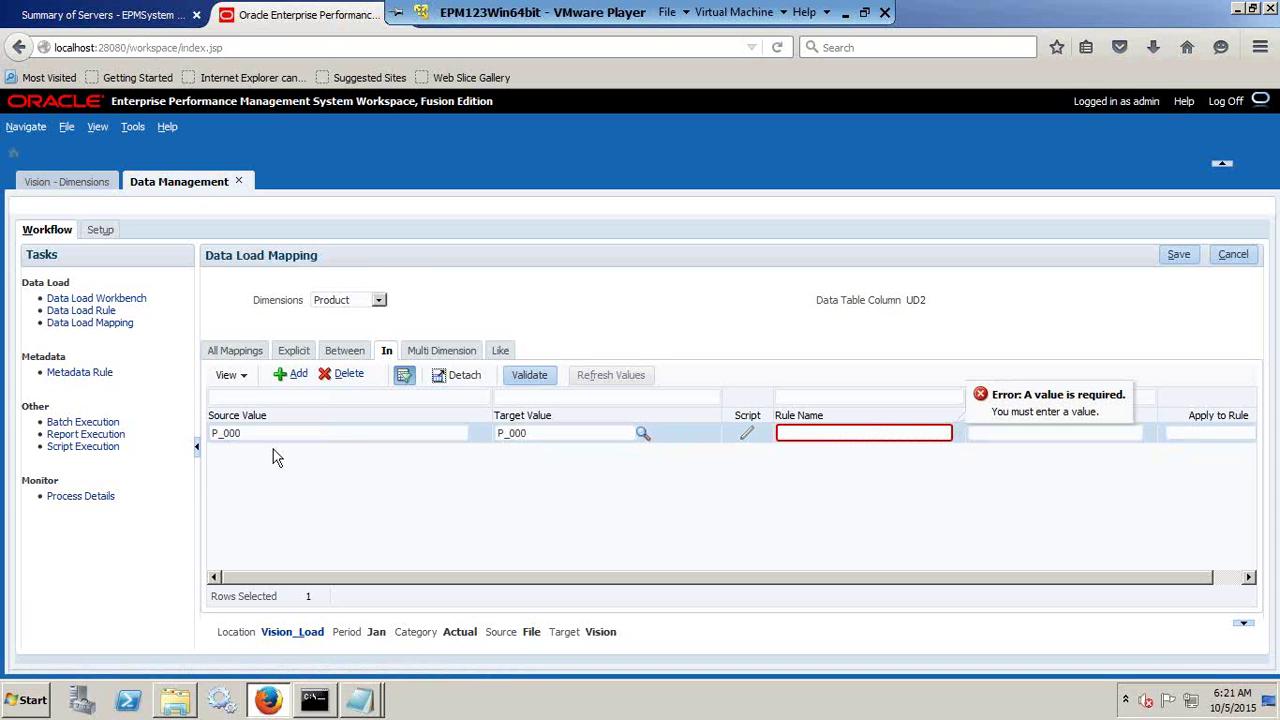
{"action": "type", "text": "Prod_"}
{"action": "left_click", "coordinate": [345, 374]}
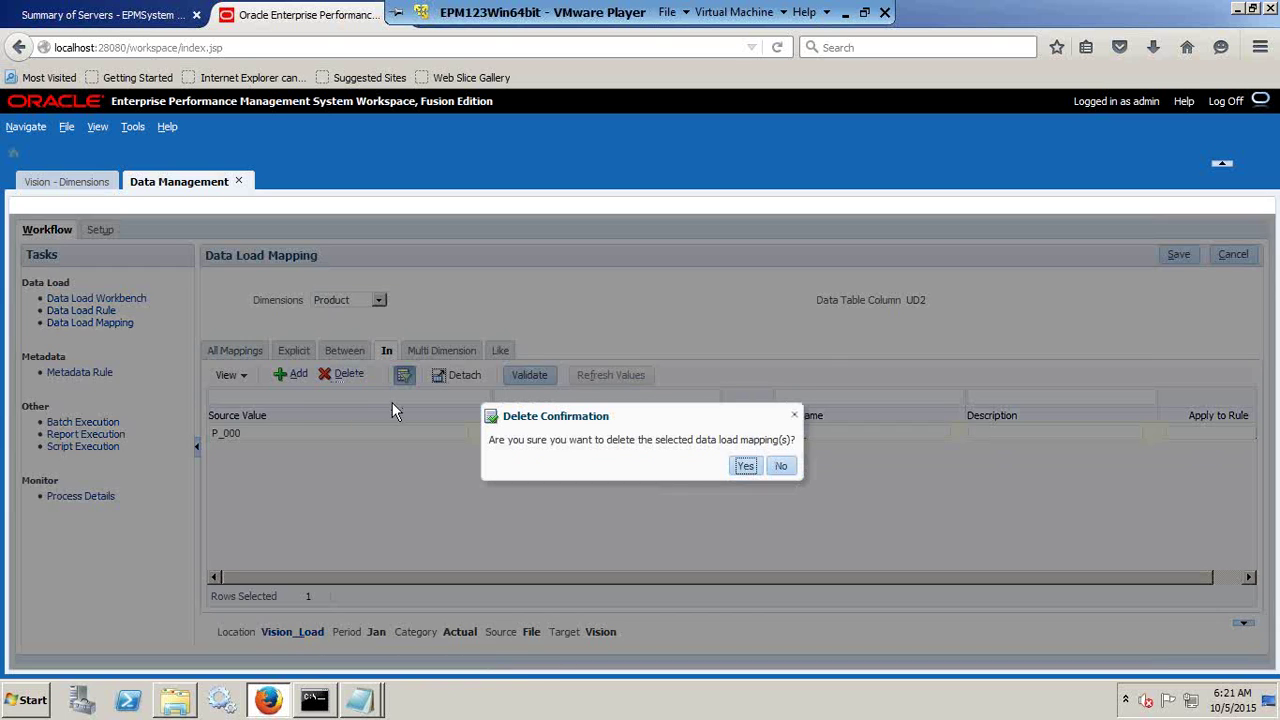
{"action": "left_click", "coordinate": [745, 466]}
Add an Explicit mapping for the Product dimension with source value P_000 and target value P_000
{"action": "left_click", "coordinate": [292, 352]}
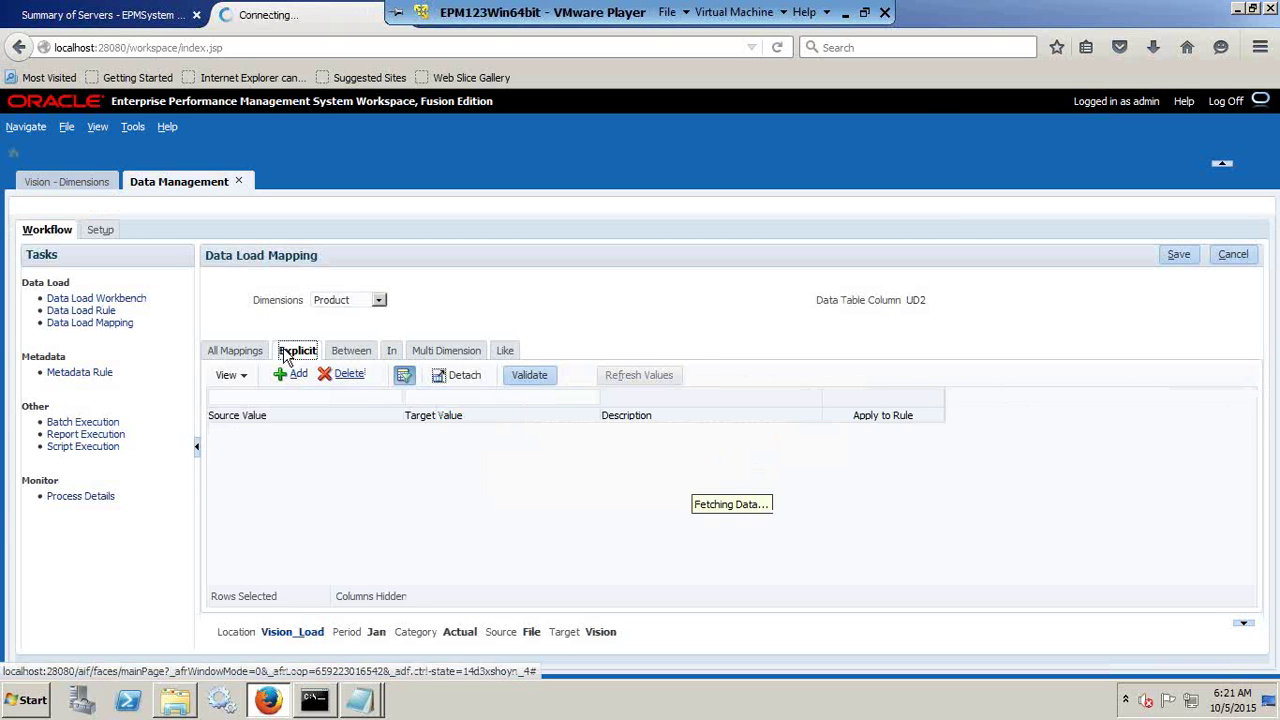
{"action": "left_click", "coordinate": [293, 374]}
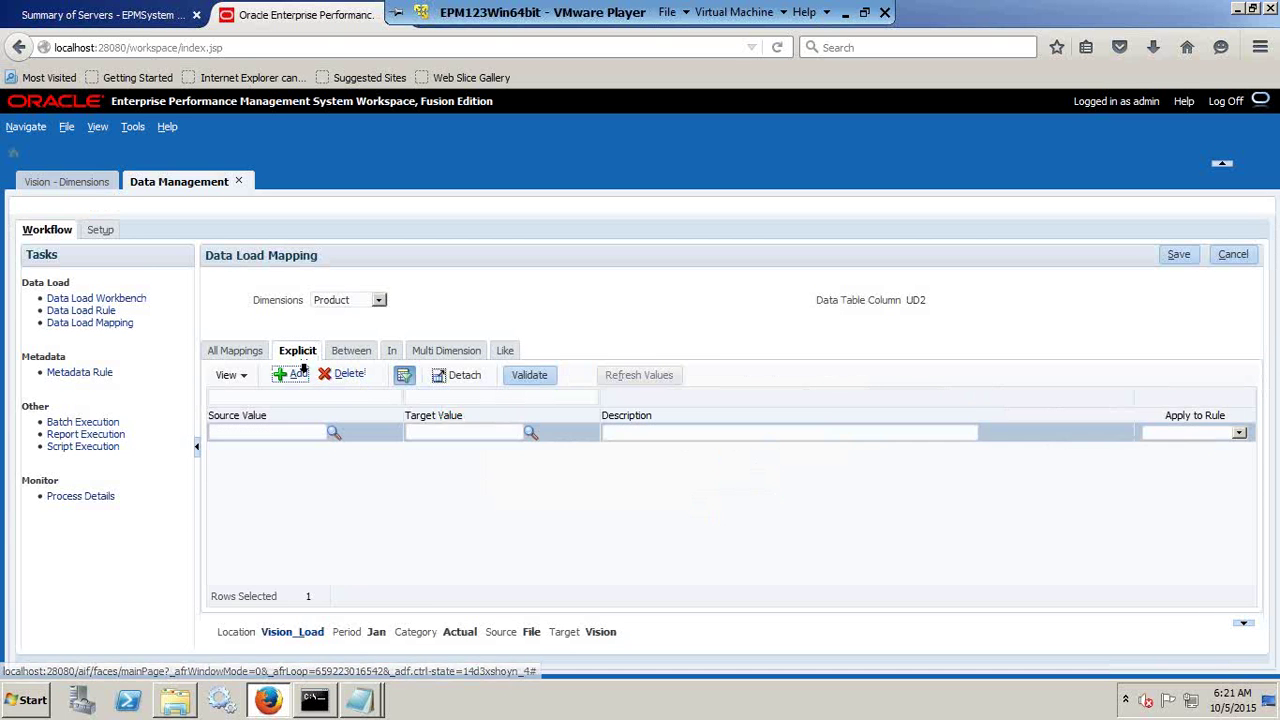
{"action": "left_click", "coordinate": [310, 432]}
{"action": "type", "text": "P_000"}
{"action": "left_click", "coordinate": [442, 432]}
{"action": "type", "text": "P_000"}
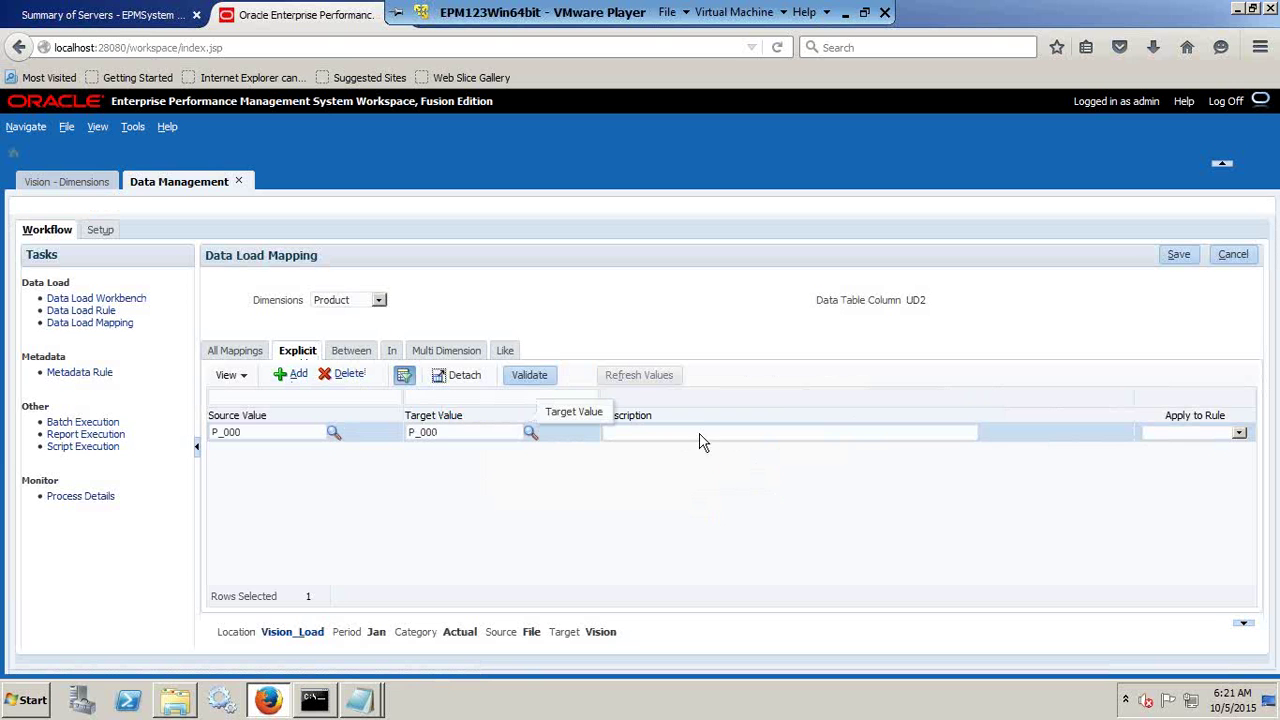
Add a second Explicit Product mapping from P_100 to P_100, consulting the PL_Load_Ignore file, and save the mappings
{"action": "left_click", "coordinate": [292, 376]}
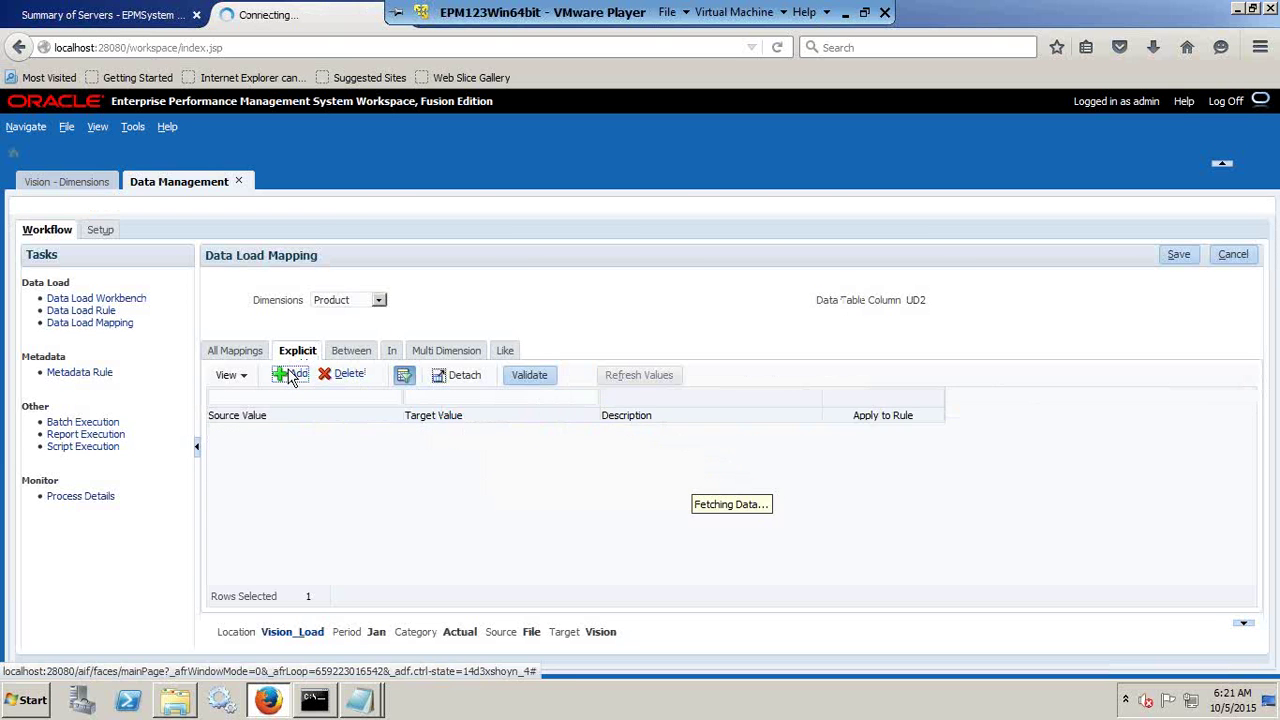
{"action": "key", "text": "alt+Tab"}
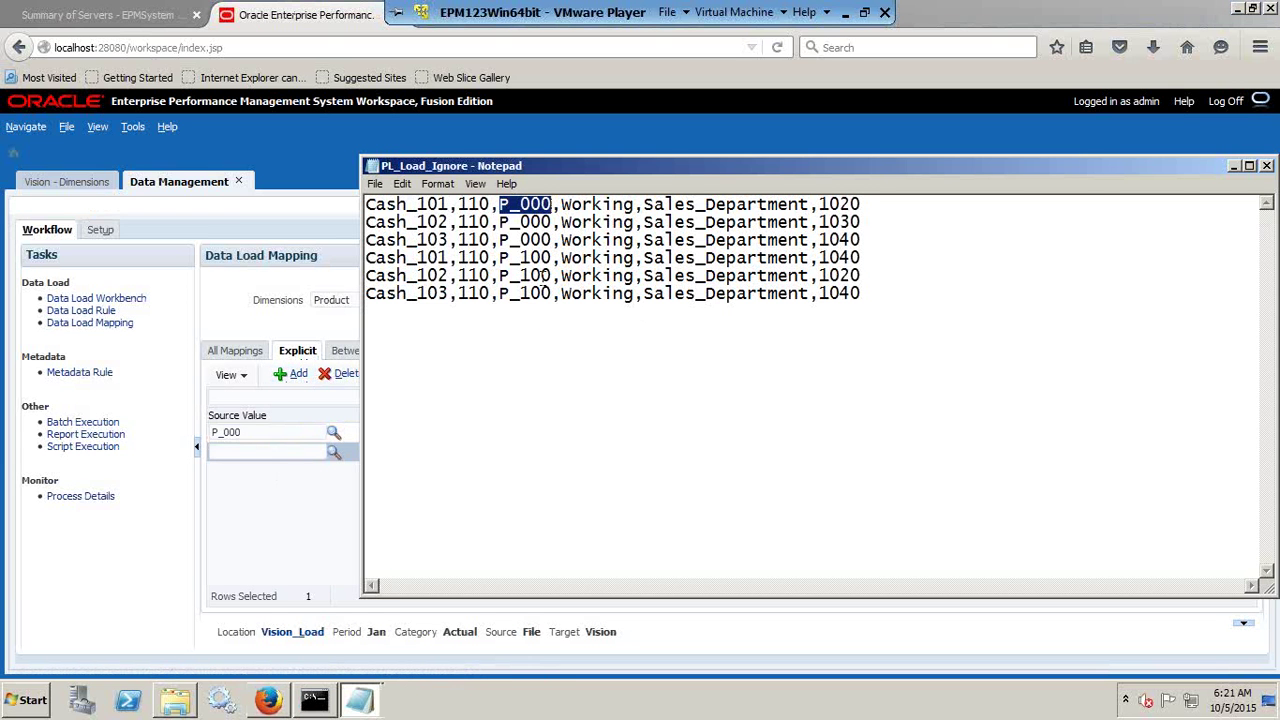
{"action": "left_click_drag", "start_coordinate": [551, 276], "coordinate": [508, 277]}
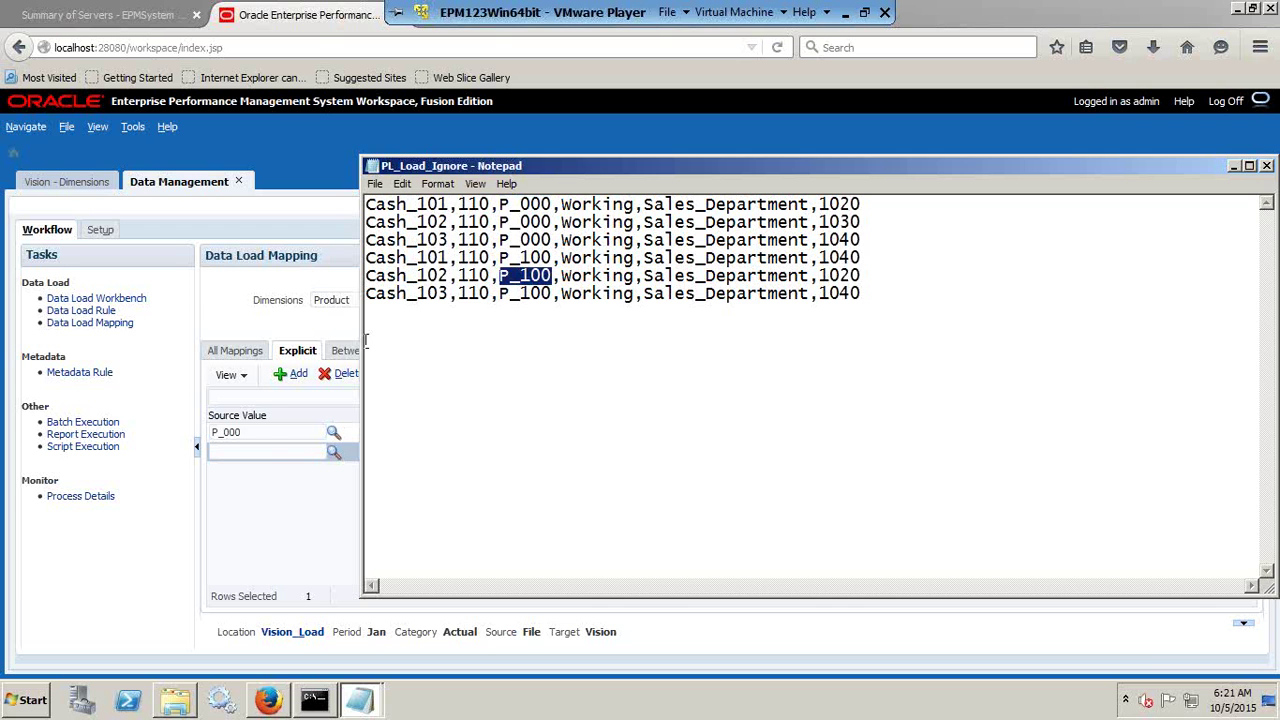
{"action": "key", "text": "alt+Tab"}
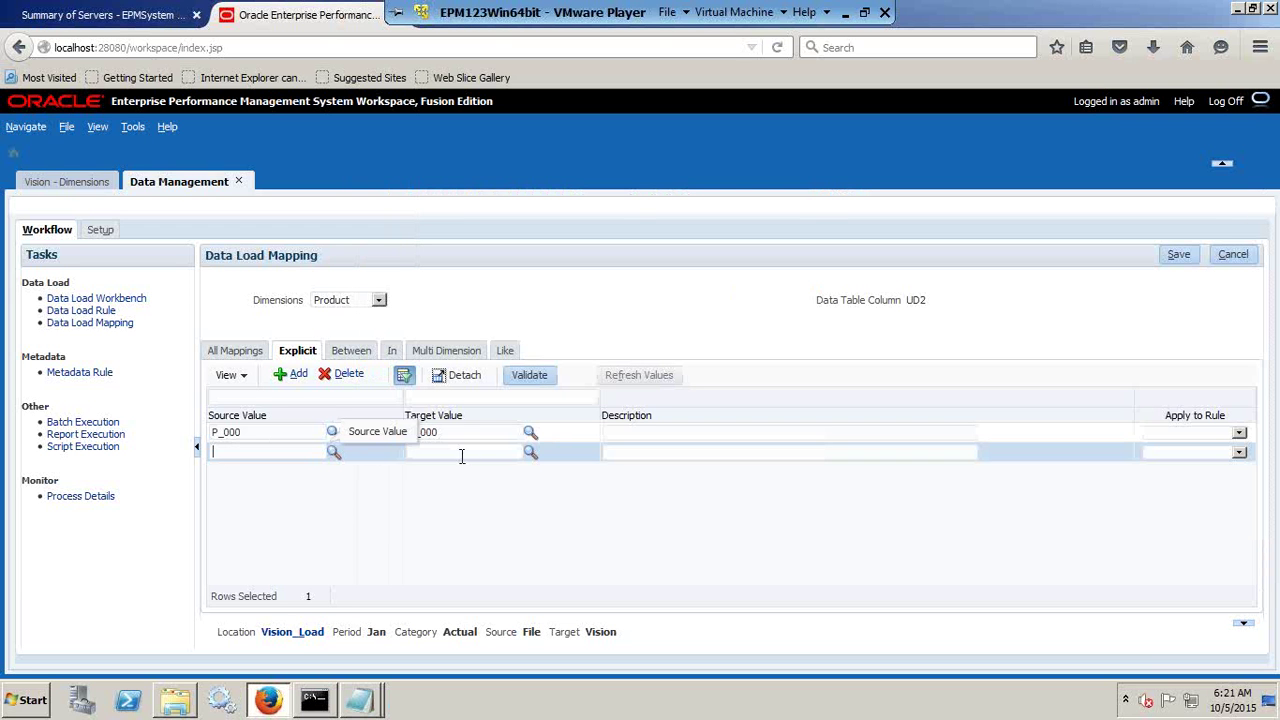
{"action": "type", "text": "P_100"}
{"action": "left_click", "coordinate": [465, 452]}
{"action": "type", "text": "P_100"}
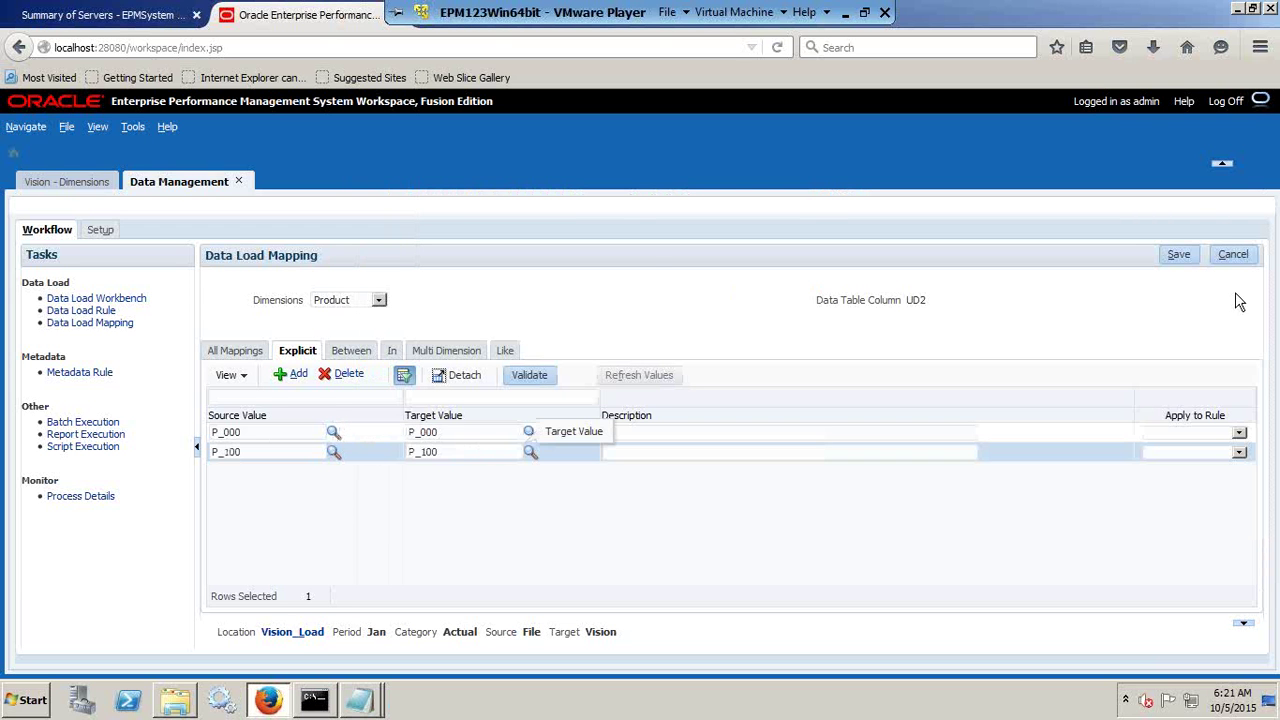
{"action": "left_click", "coordinate": [1179, 256]}
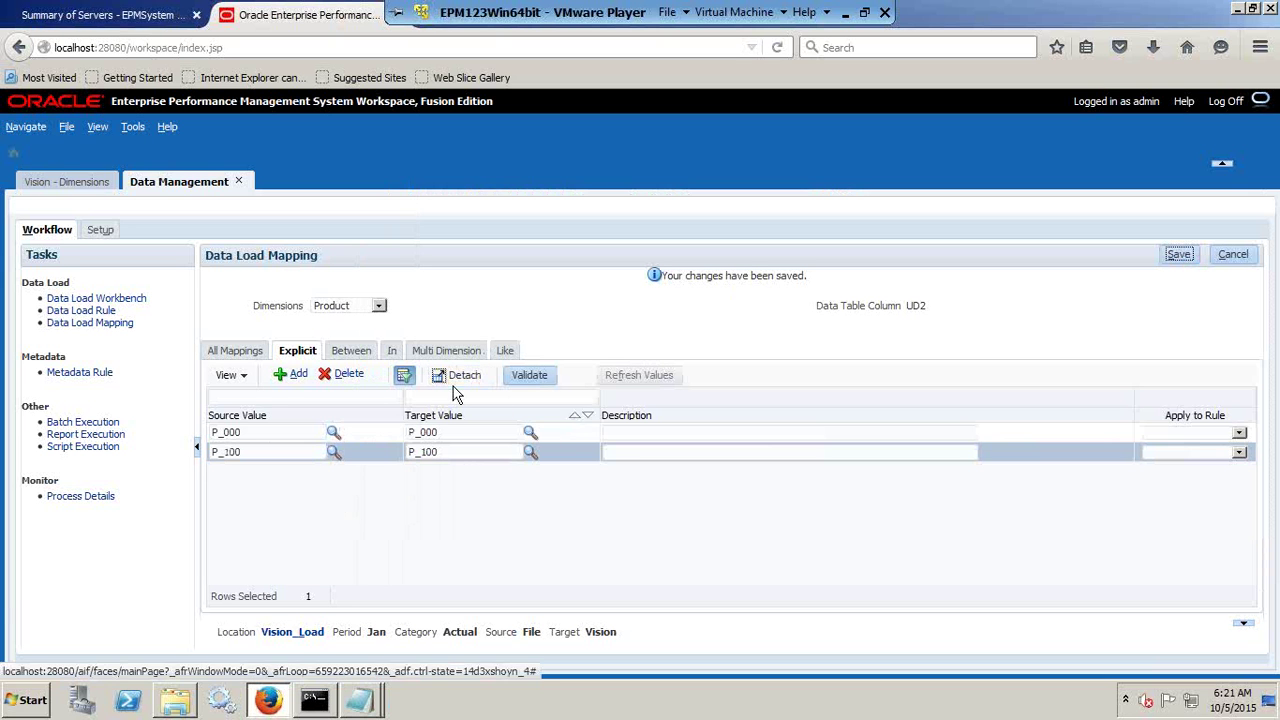
Add a data load rule named Vision_Load with category Actual, target plan type Plan1 and import format Vision_Load
{"action": "left_click", "coordinate": [103, 310]}
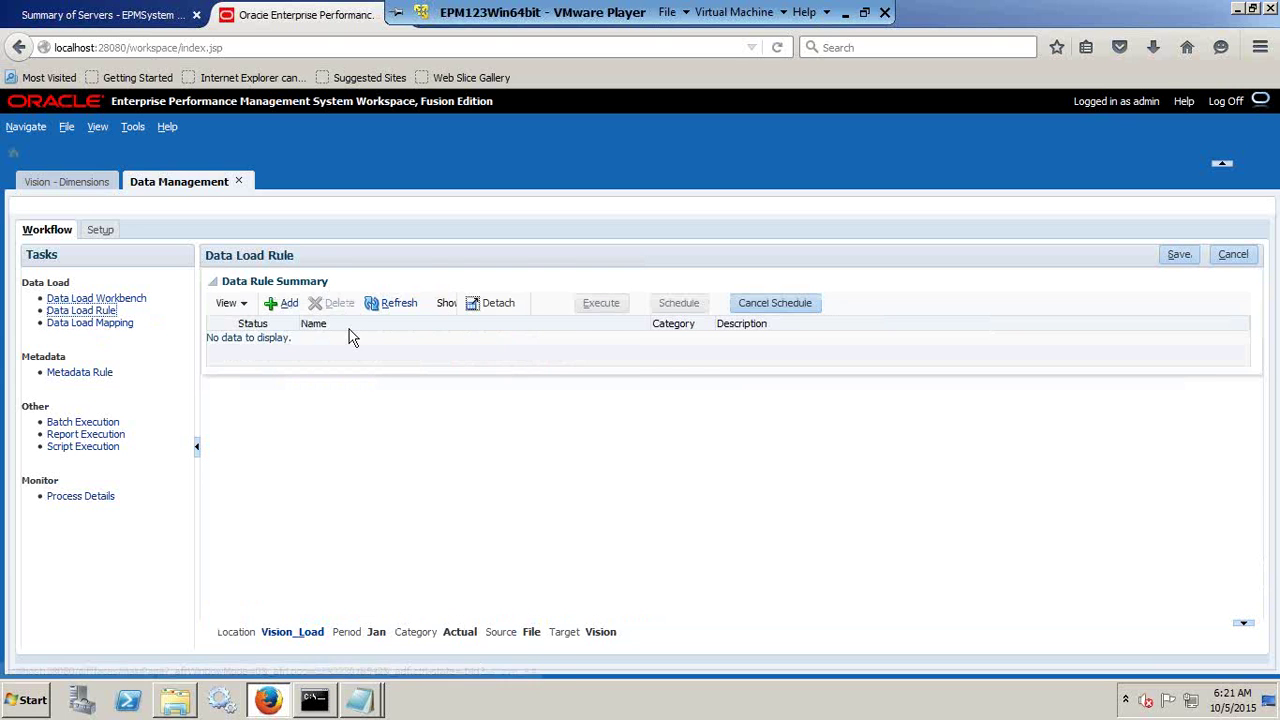
{"action": "left_click", "coordinate": [288, 303]}
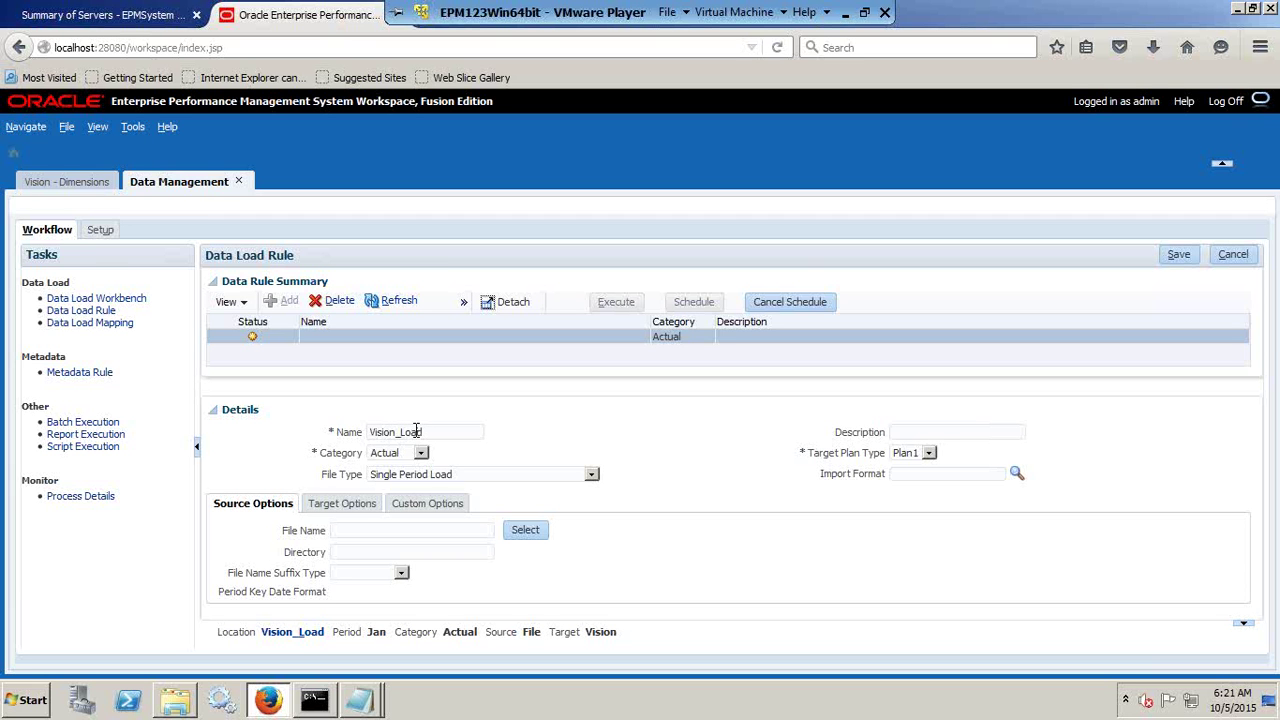
{"action": "left_click", "coordinate": [404, 454]}
{"action": "left_click", "coordinate": [404, 454]}
{"action": "left_click", "coordinate": [404, 454]}
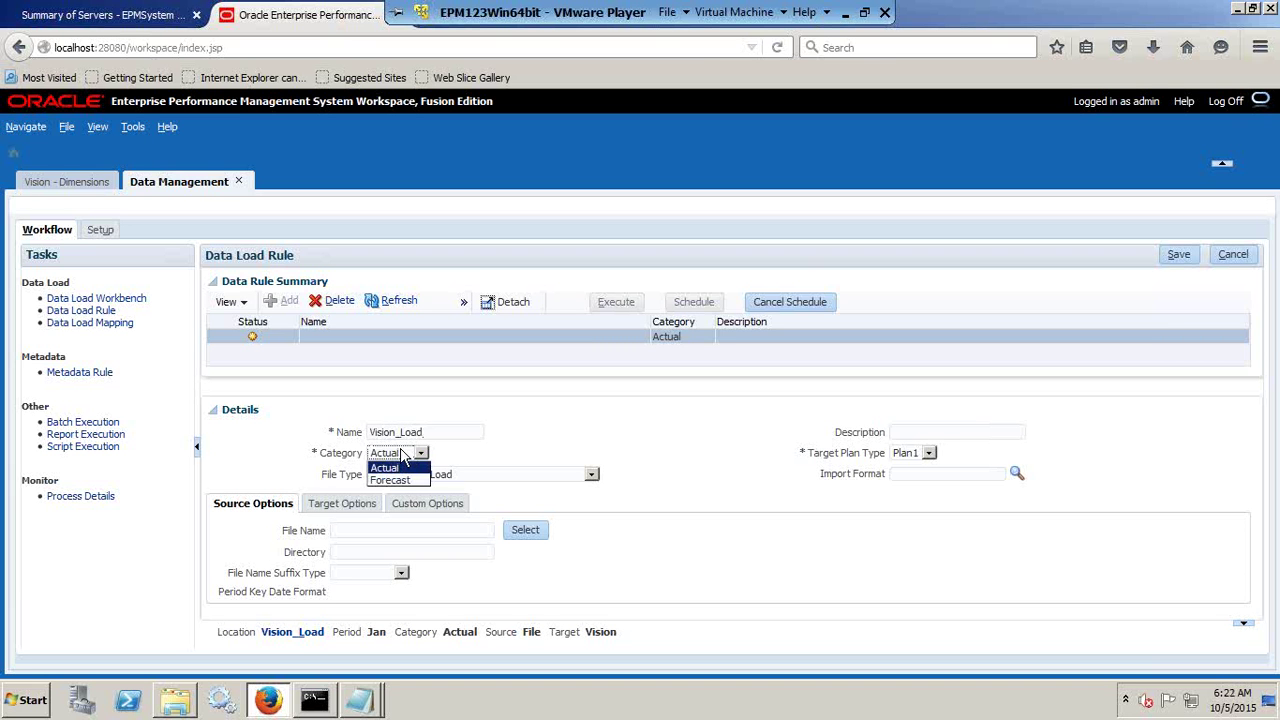
{"action": "left_click", "coordinate": [404, 454]}
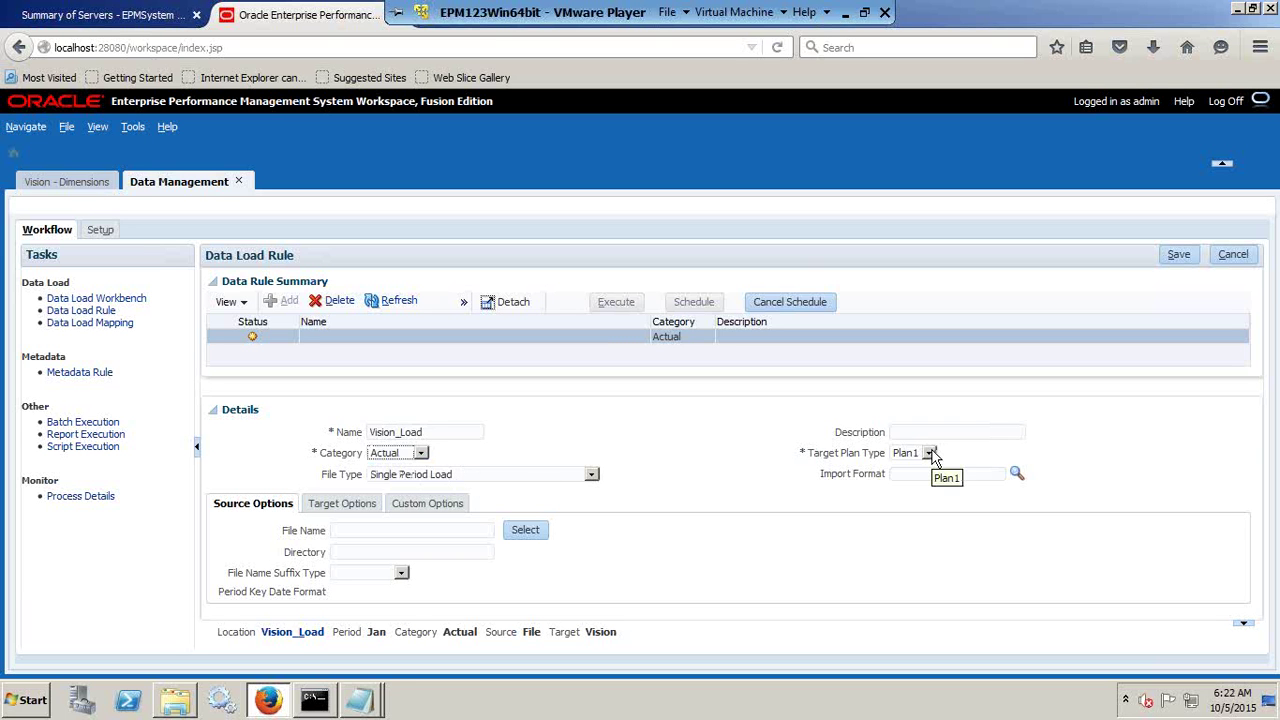
{"action": "left_click", "coordinate": [1017, 473]}
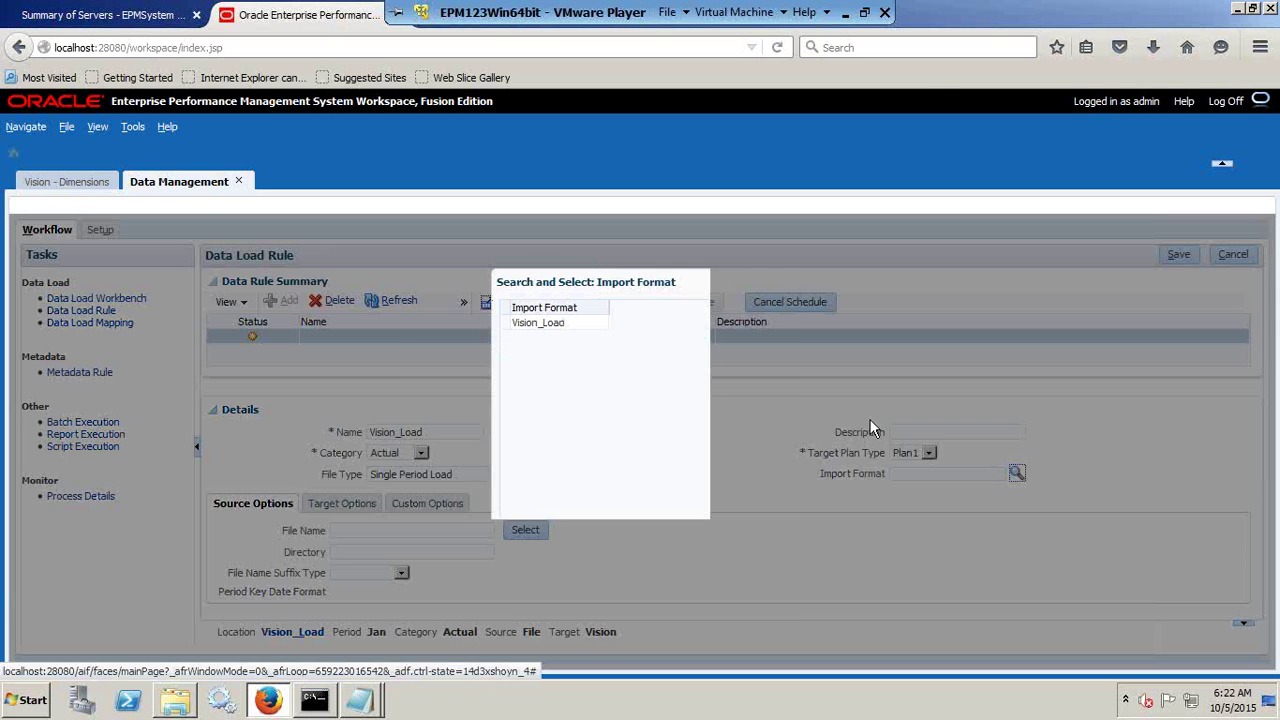
{"action": "left_click", "coordinate": [543, 326]}
{"action": "left_click", "coordinate": [722, 601]}
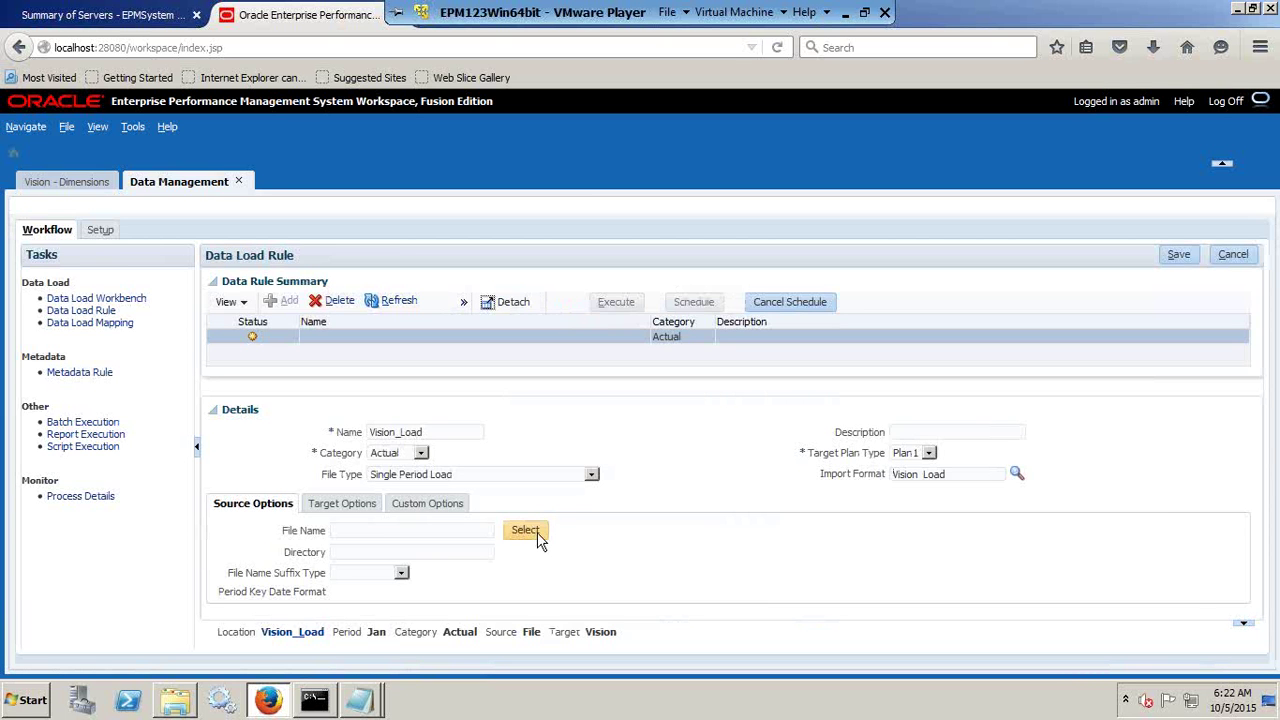
Assign PL_Load_Ignore.txt as the source file of the Vision_Load rule and save the rule
{"action": "left_click", "coordinate": [537, 532]}
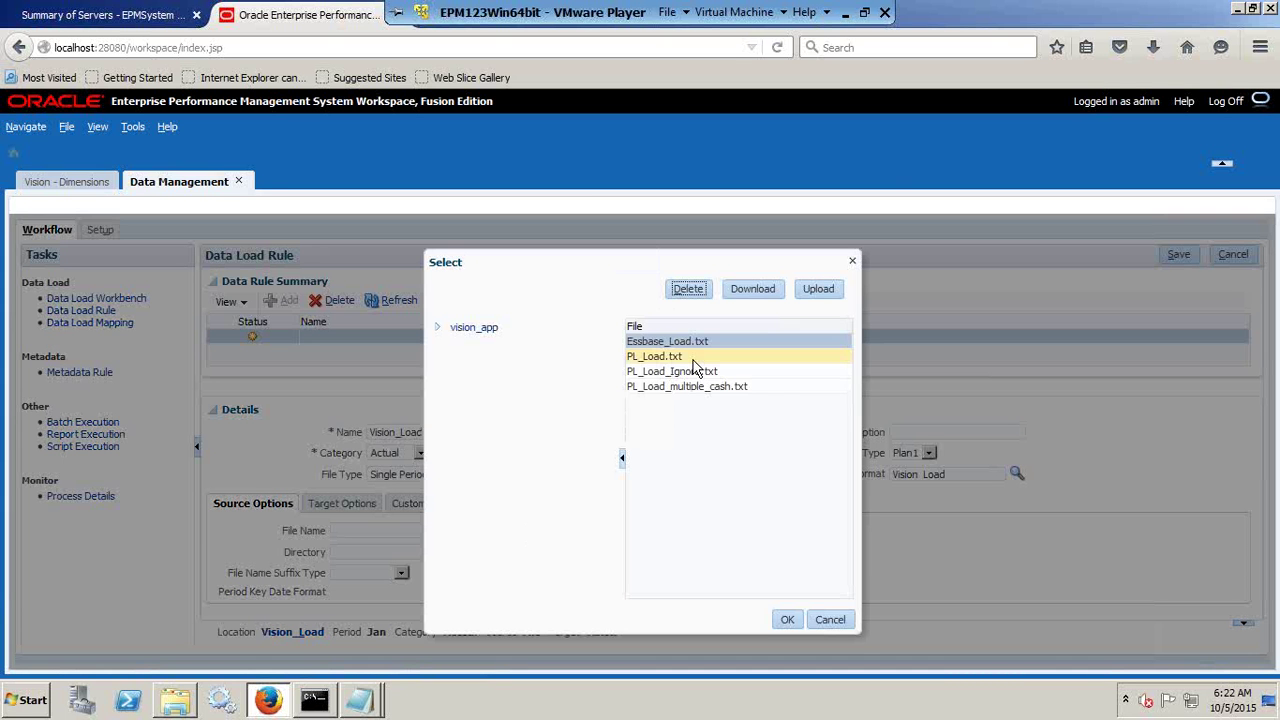
{"action": "left_click", "coordinate": [688, 376]}
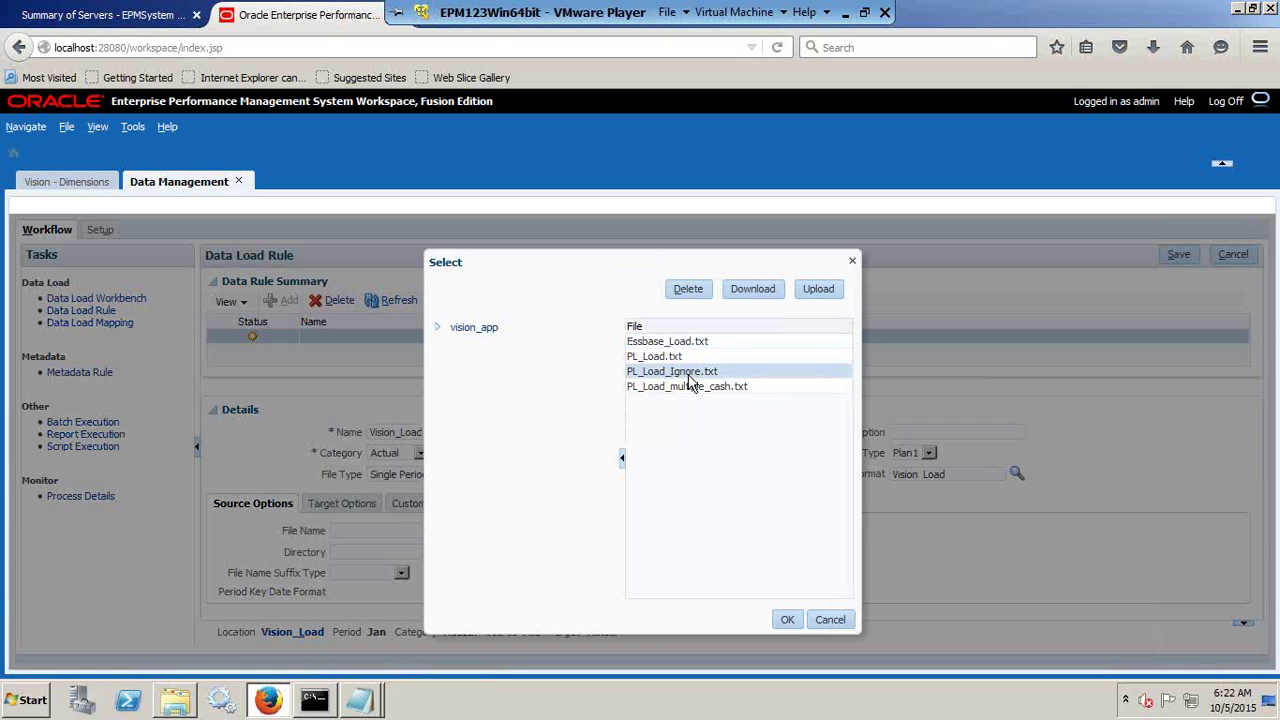
{"action": "left_click", "coordinate": [787, 619]}
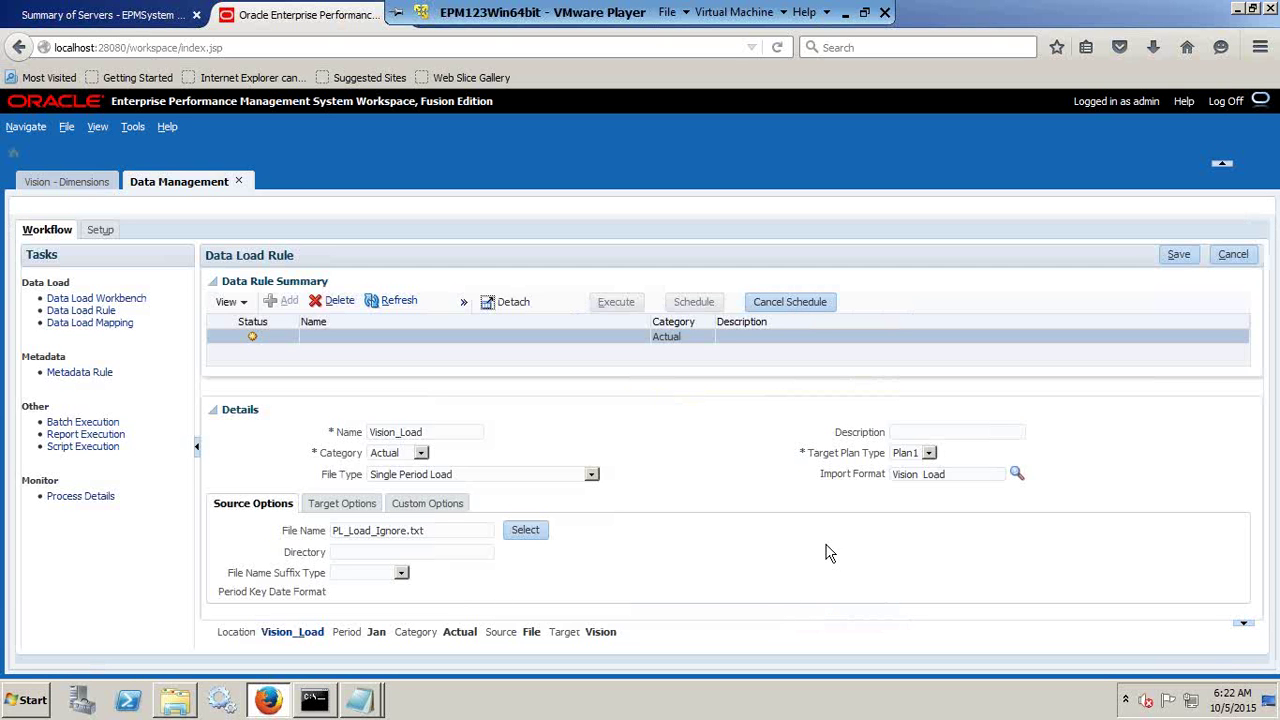
{"action": "left_click", "coordinate": [1178, 254]}
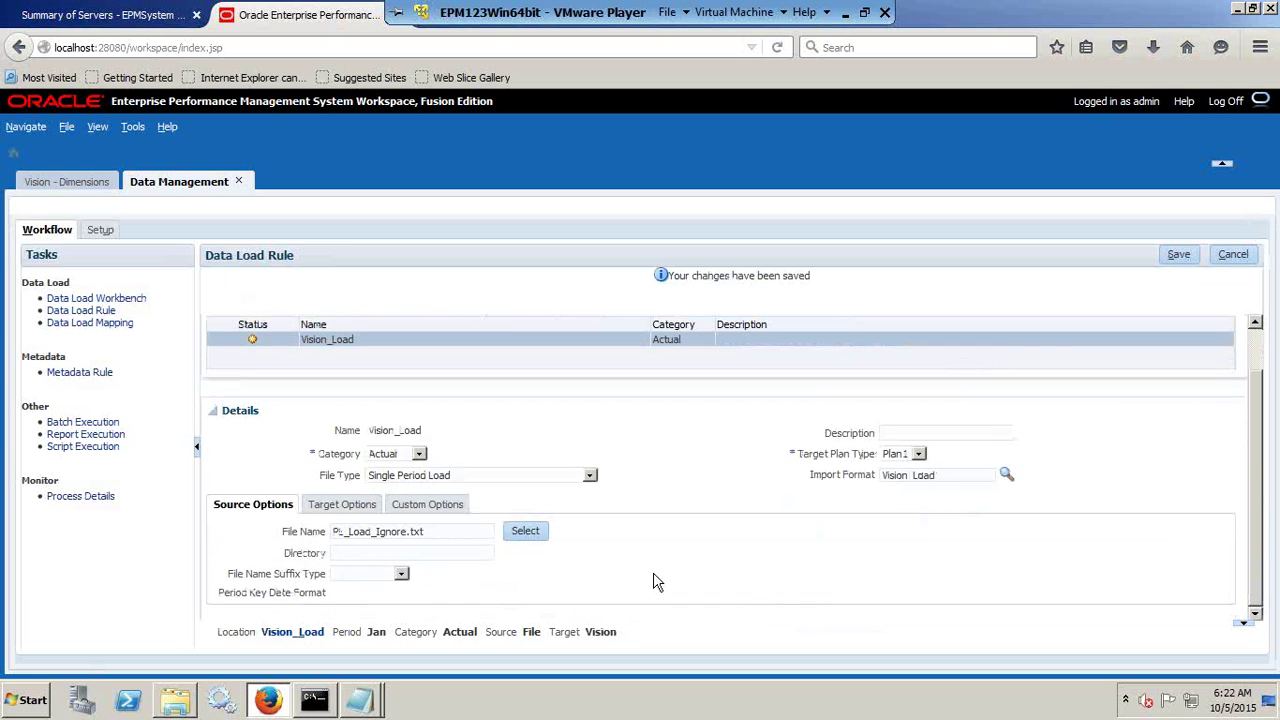
Execute the Vision_Load rule for Jan with Import from Source and Export to Target enabled and import mode Replace
{"action": "left_click", "coordinate": [631, 350]}
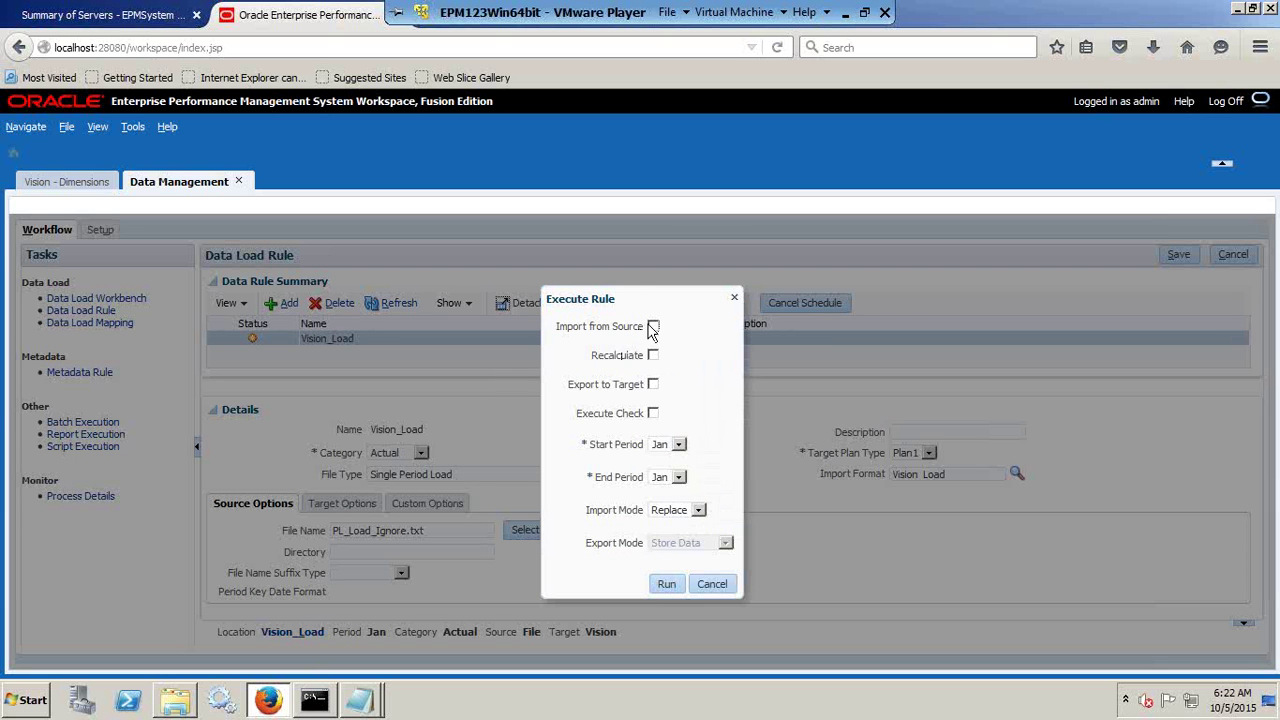
{"action": "left_click", "coordinate": [654, 327]}
{"action": "left_click", "coordinate": [654, 386]}
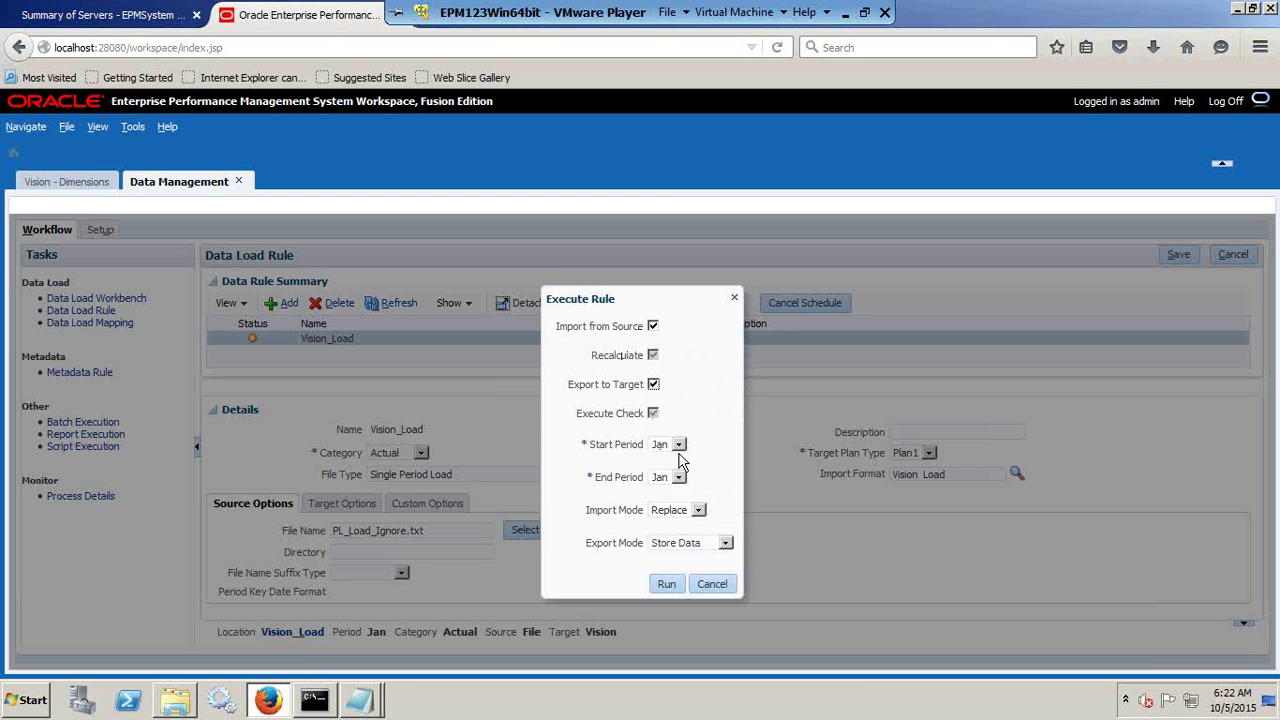
{"action": "left_click", "coordinate": [694, 509]}
{"action": "left_click", "coordinate": [664, 586]}
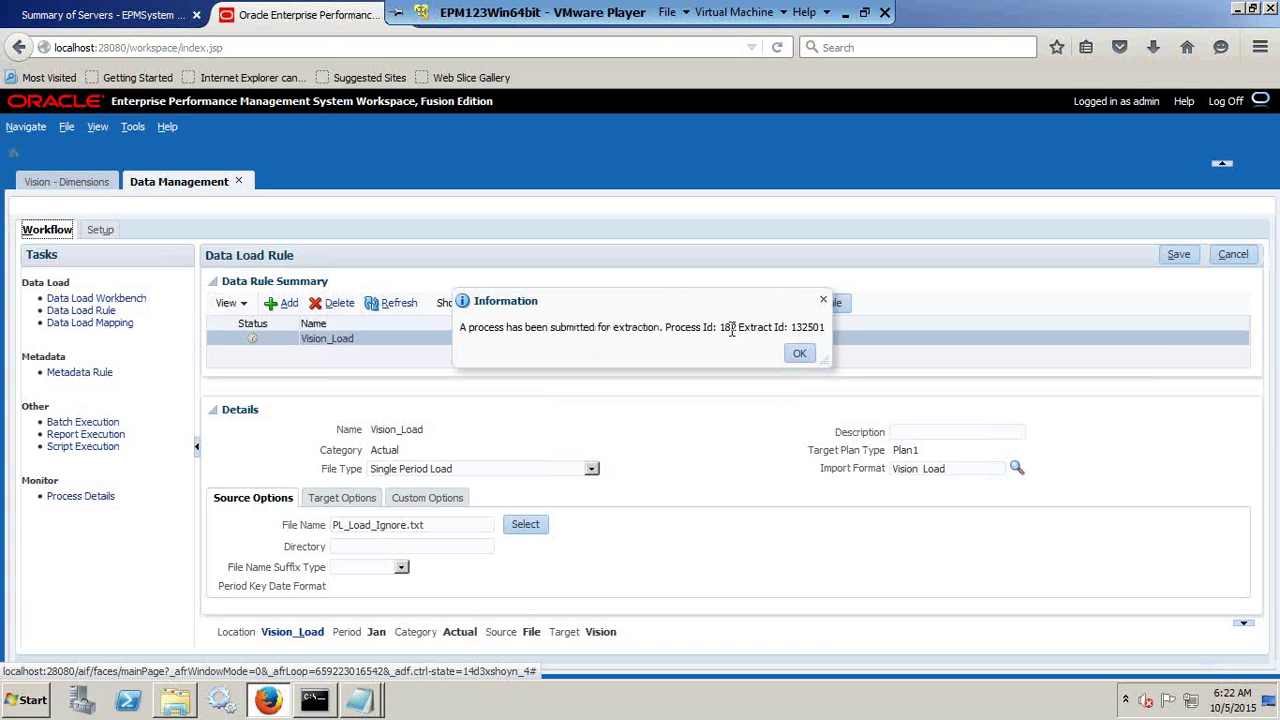
{"action": "left_click", "coordinate": [808, 350]}
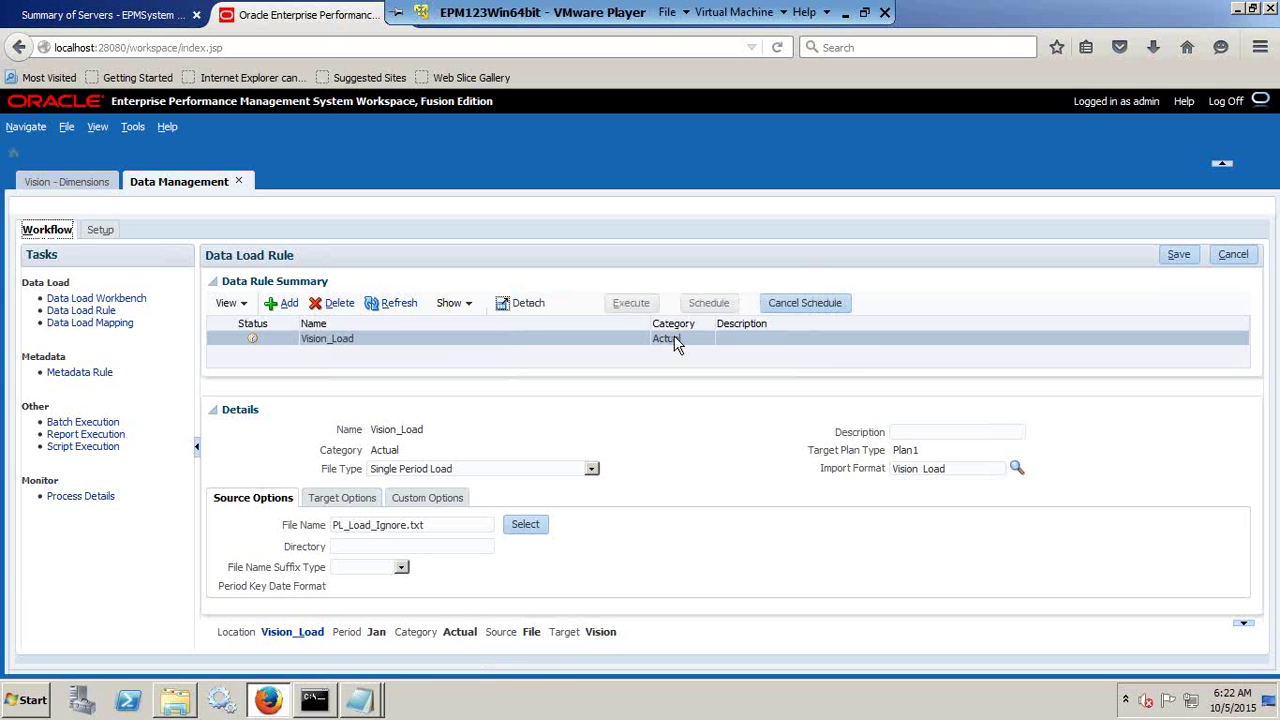
Check the Vision_Load rule's status and process details, and examine the source and mapped dimension columns in the Data Load Workbench
{"action": "left_click", "coordinate": [395, 300]}
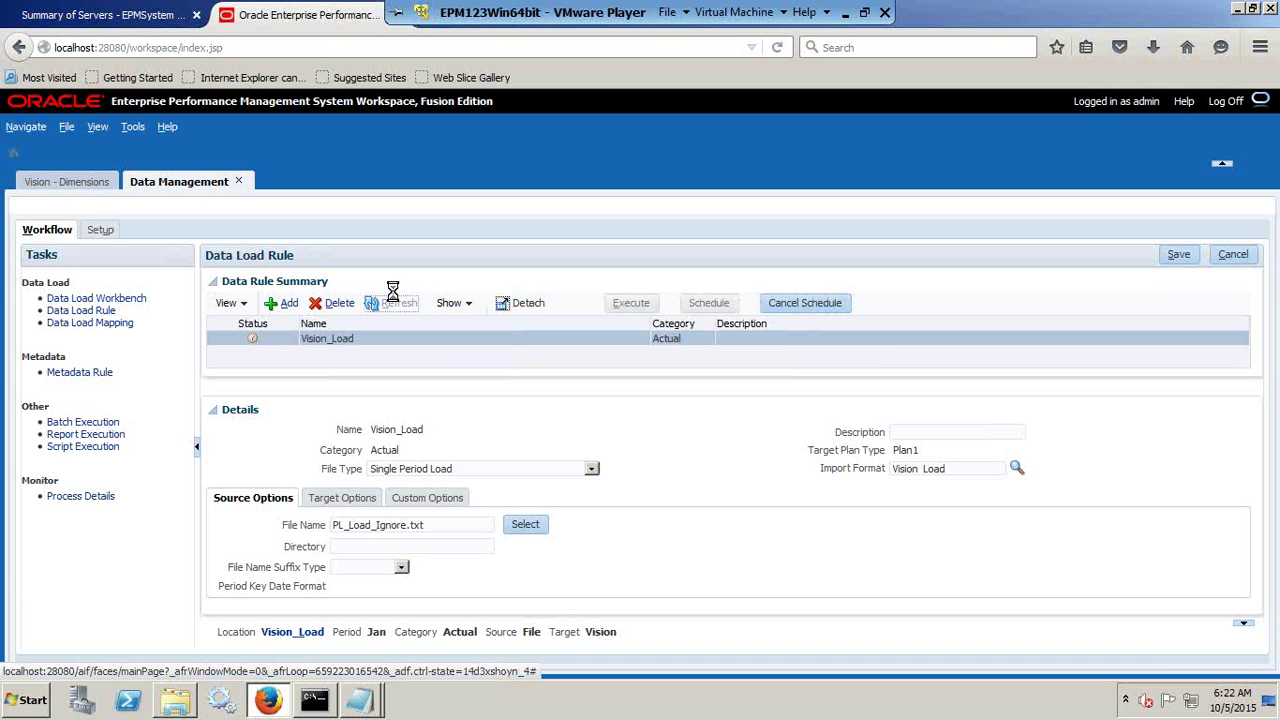
{"action": "left_click", "coordinate": [866, 14]}
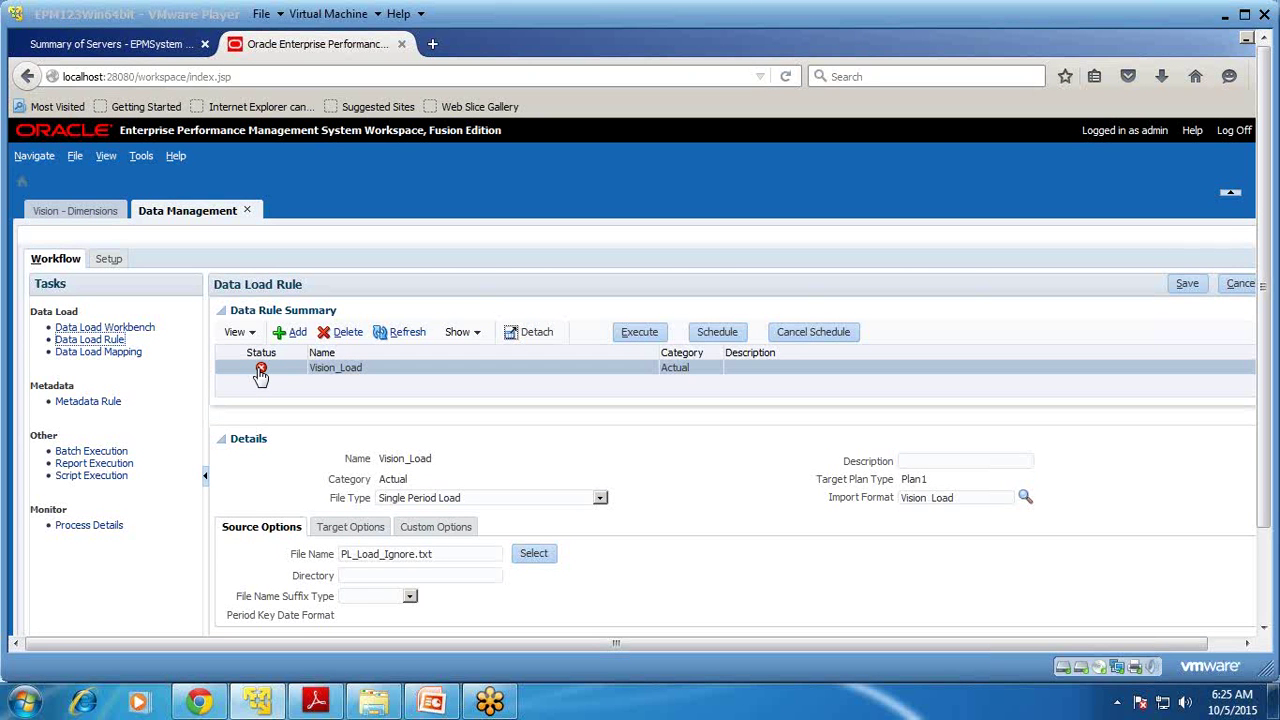
{"action": "left_click", "coordinate": [260, 375]}
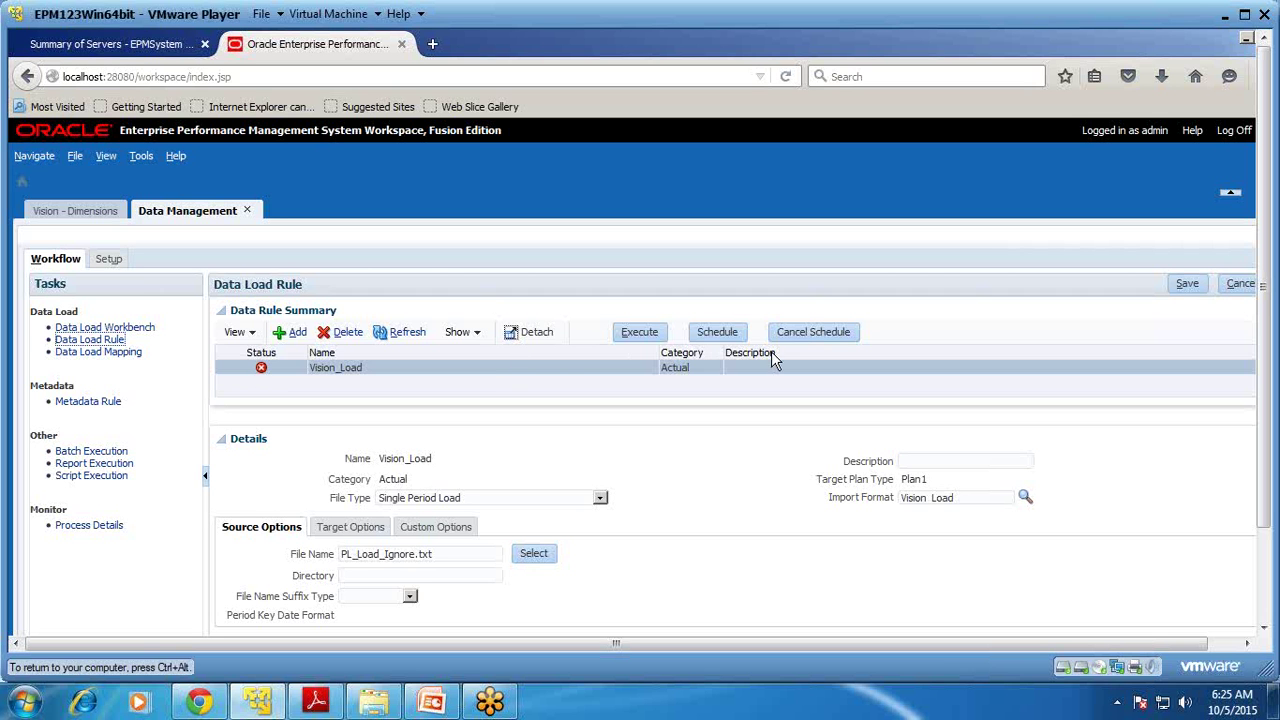
{"action": "left_click", "coordinate": [262, 372]}
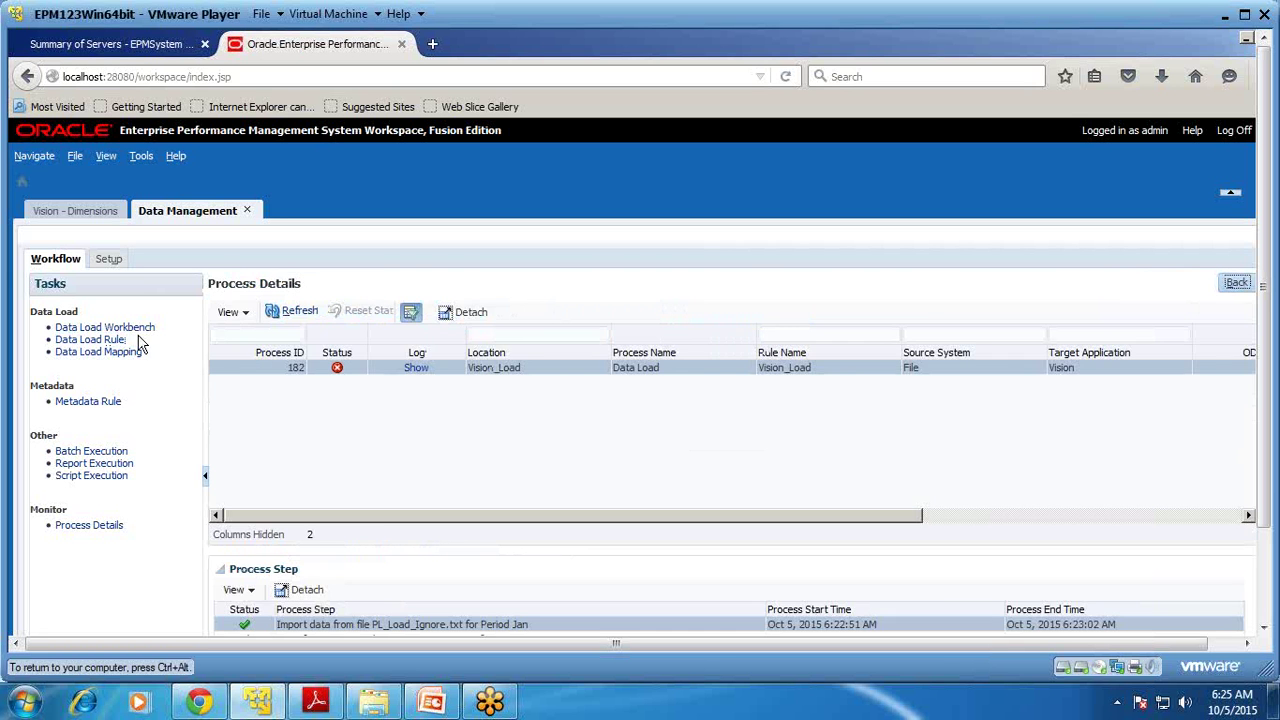
{"action": "left_click", "coordinate": [138, 330]}
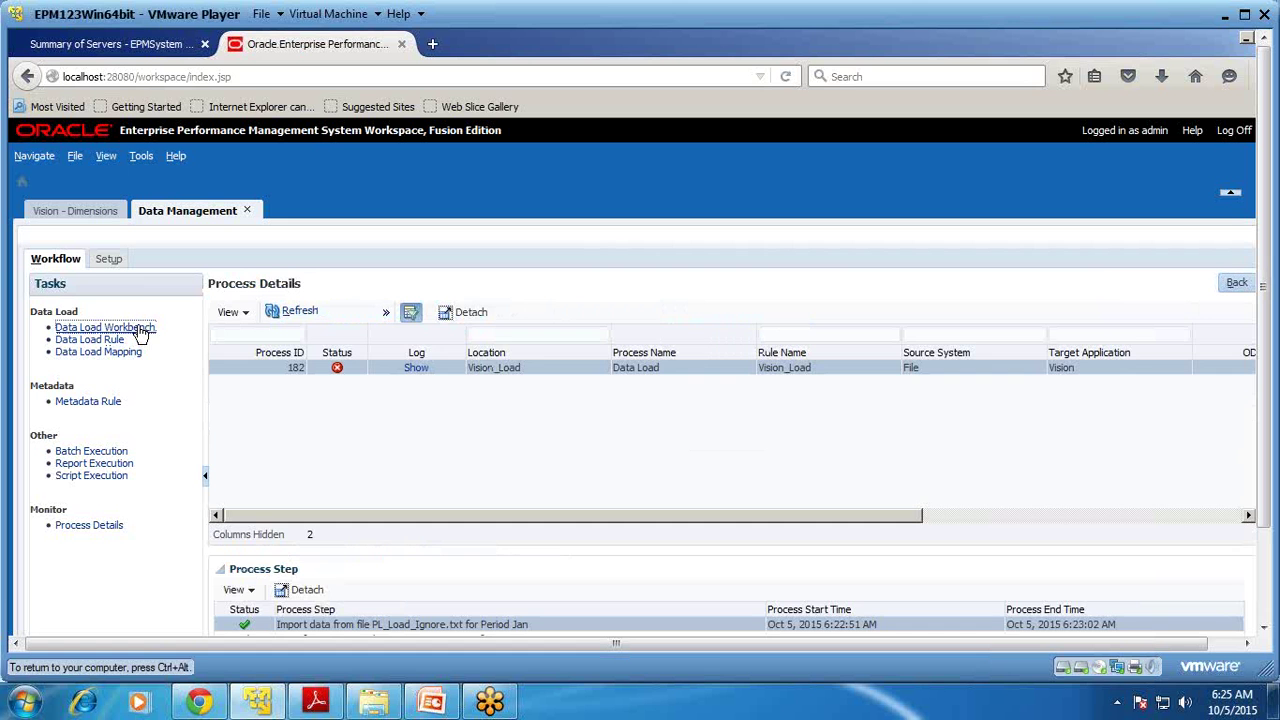
{"action": "left_click", "coordinate": [1245, 16]}
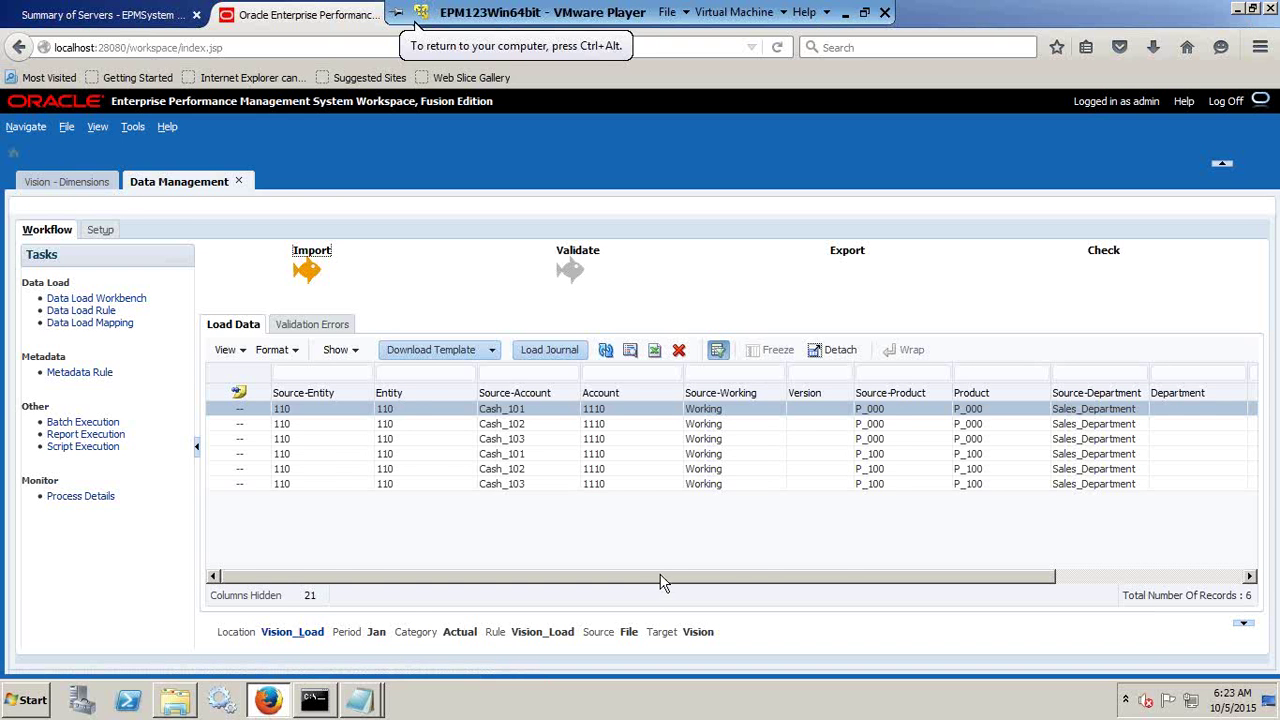
{"action": "left_click_drag", "start_coordinate": [660, 577], "coordinate": [883, 577]}
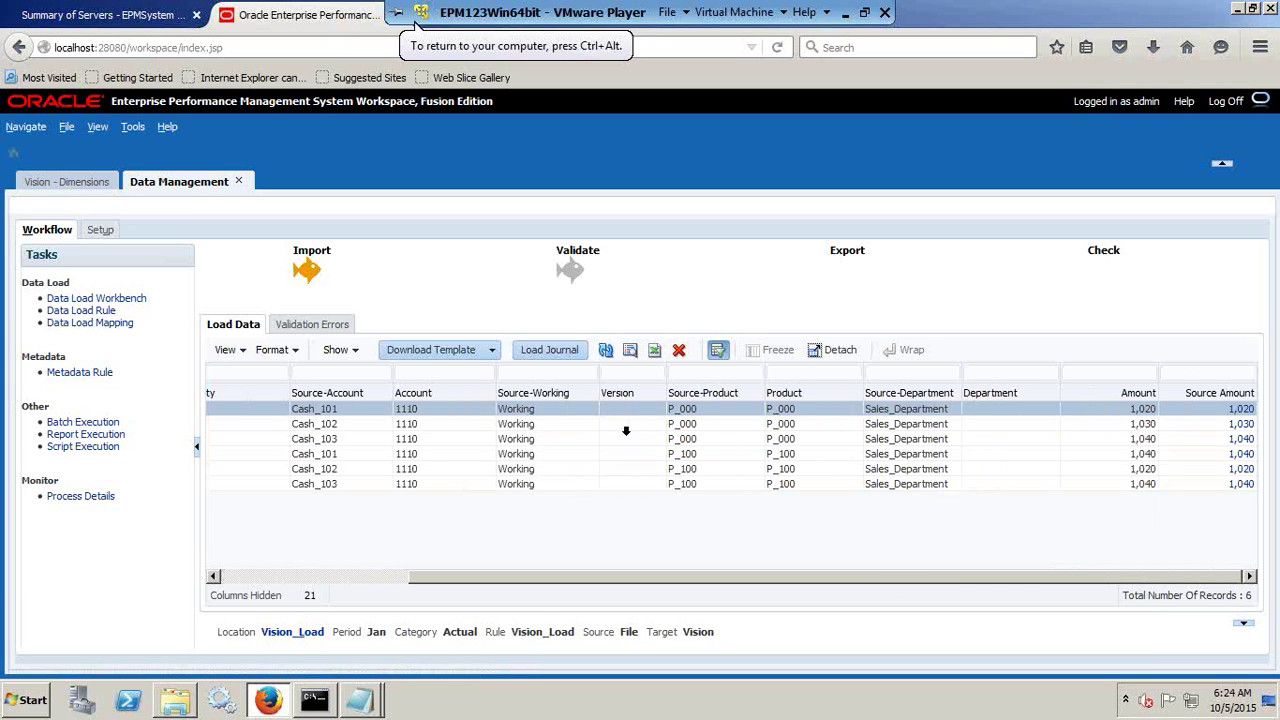
Add an Explicit data load mapping for the Version dimension with source value Working and target value Working
{"action": "left_click", "coordinate": [110, 323]}
{"action": "left_click", "coordinate": [362, 303]}
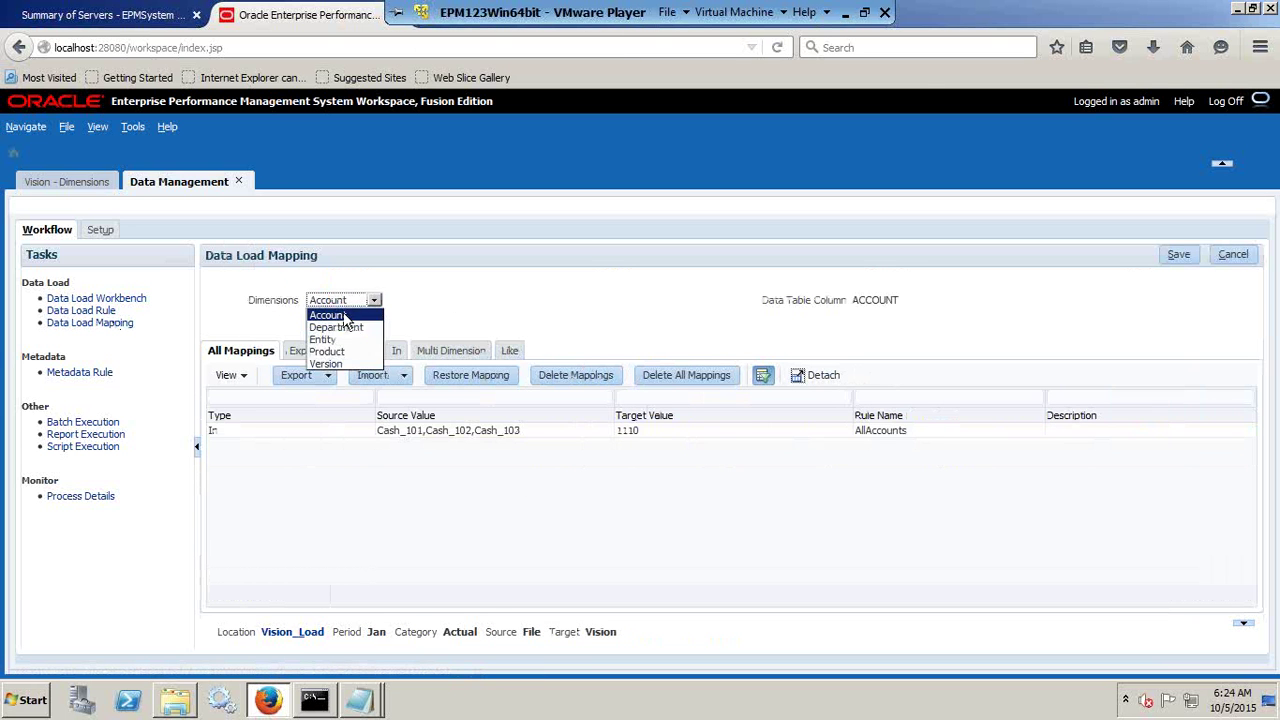
{"action": "left_click", "coordinate": [330, 364]}
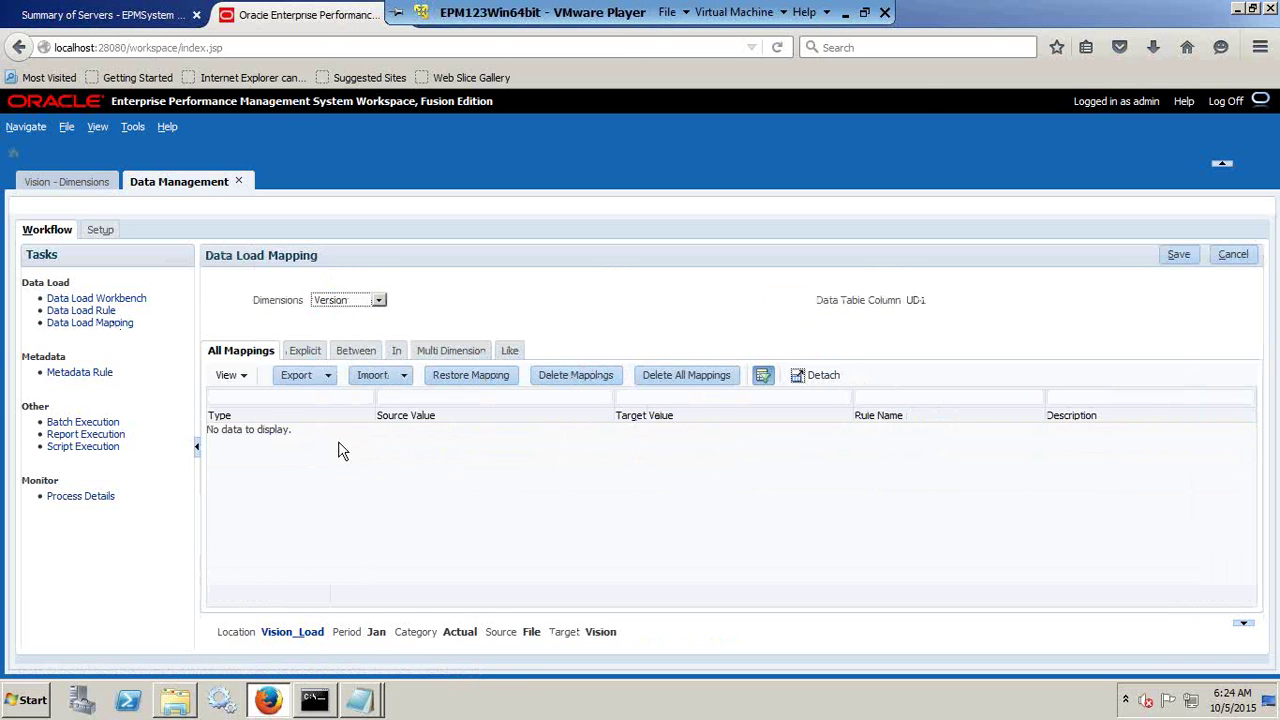
{"action": "left_click", "coordinate": [305, 351]}
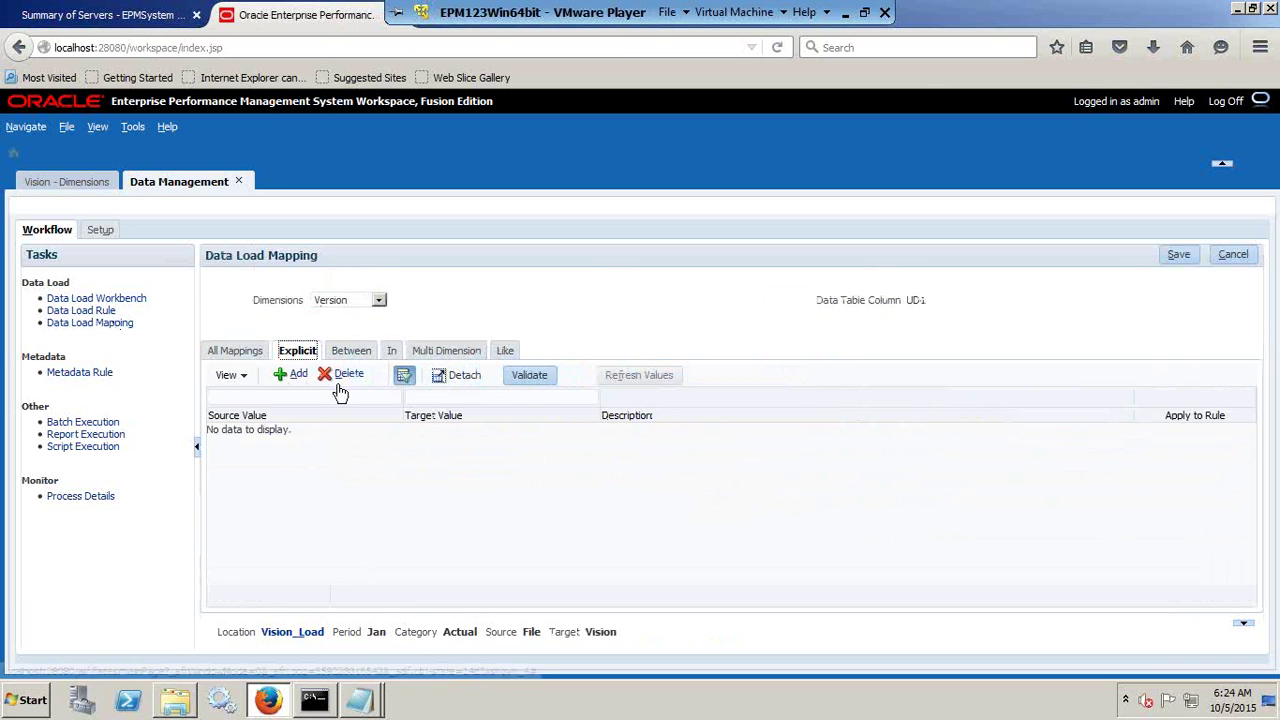
{"action": "left_click", "coordinate": [295, 375]}
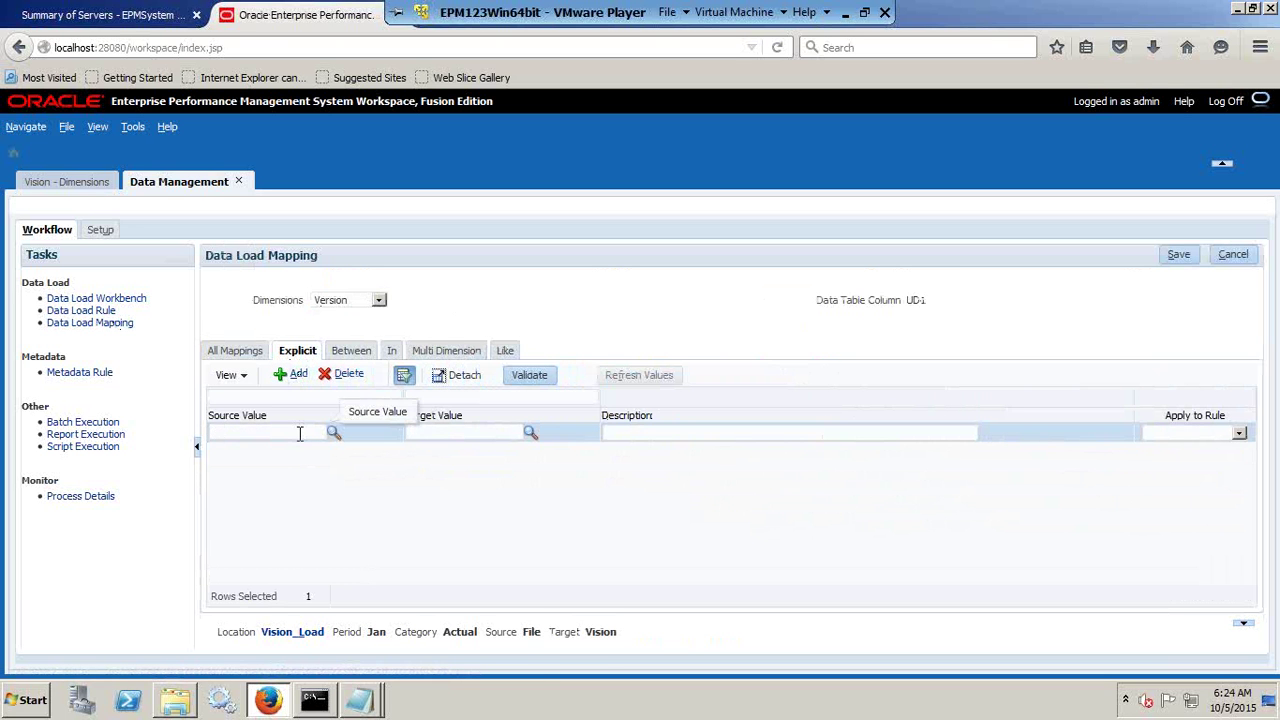
{"action": "key", "text": "Tab"}
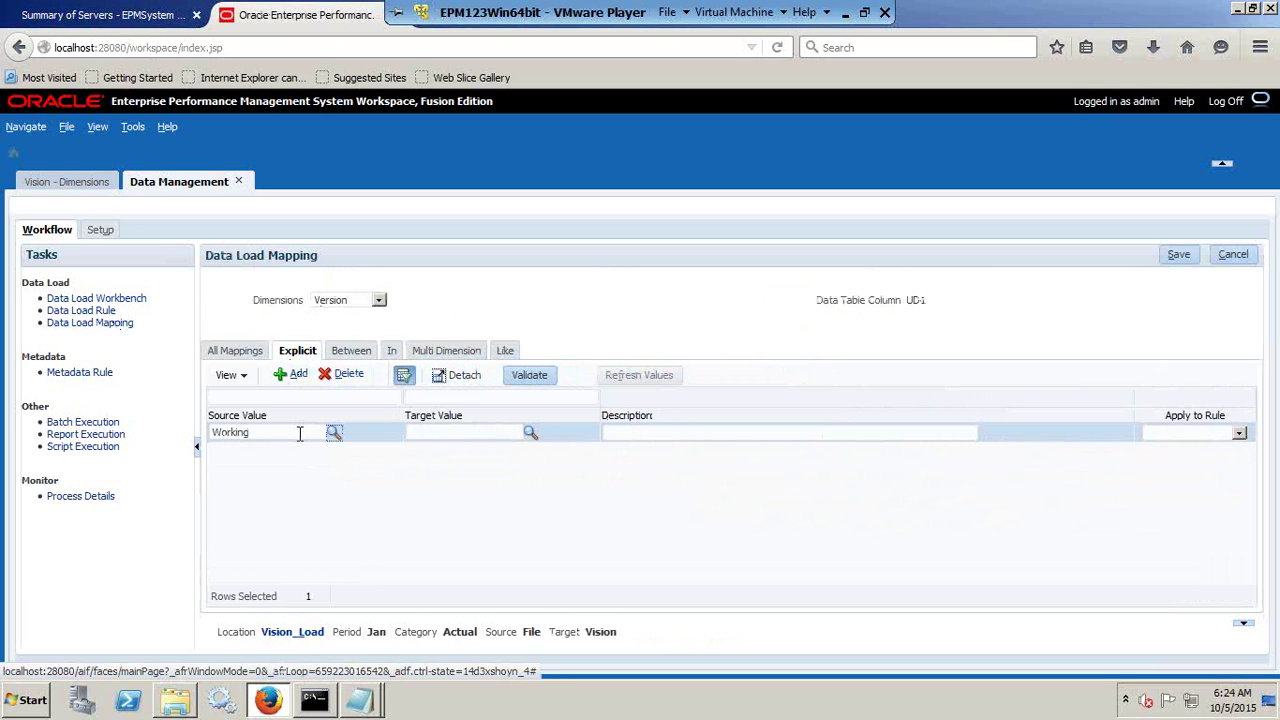
{"action": "left_click", "coordinate": [447, 430]}
{"action": "type", "text": "Working"}
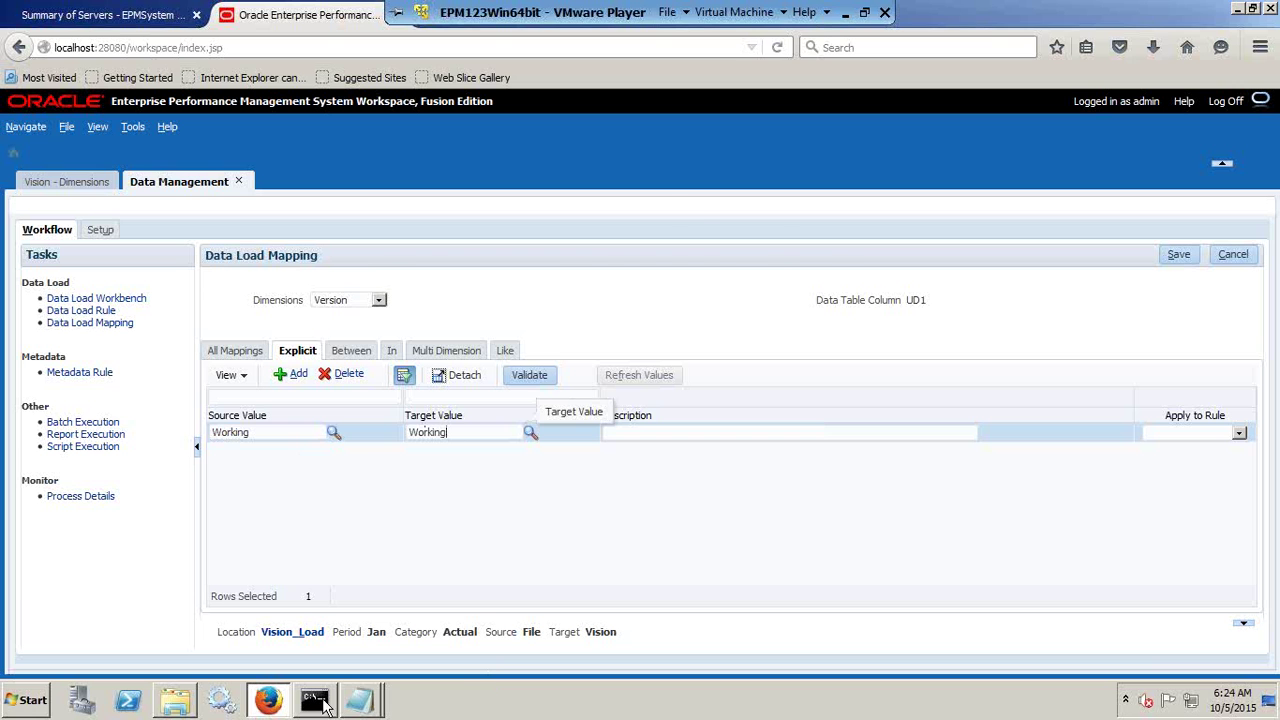
Check the version name Working against the PL_Load_Ignore file and save the Version mapping
{"action": "left_click", "coordinate": [323, 706]}
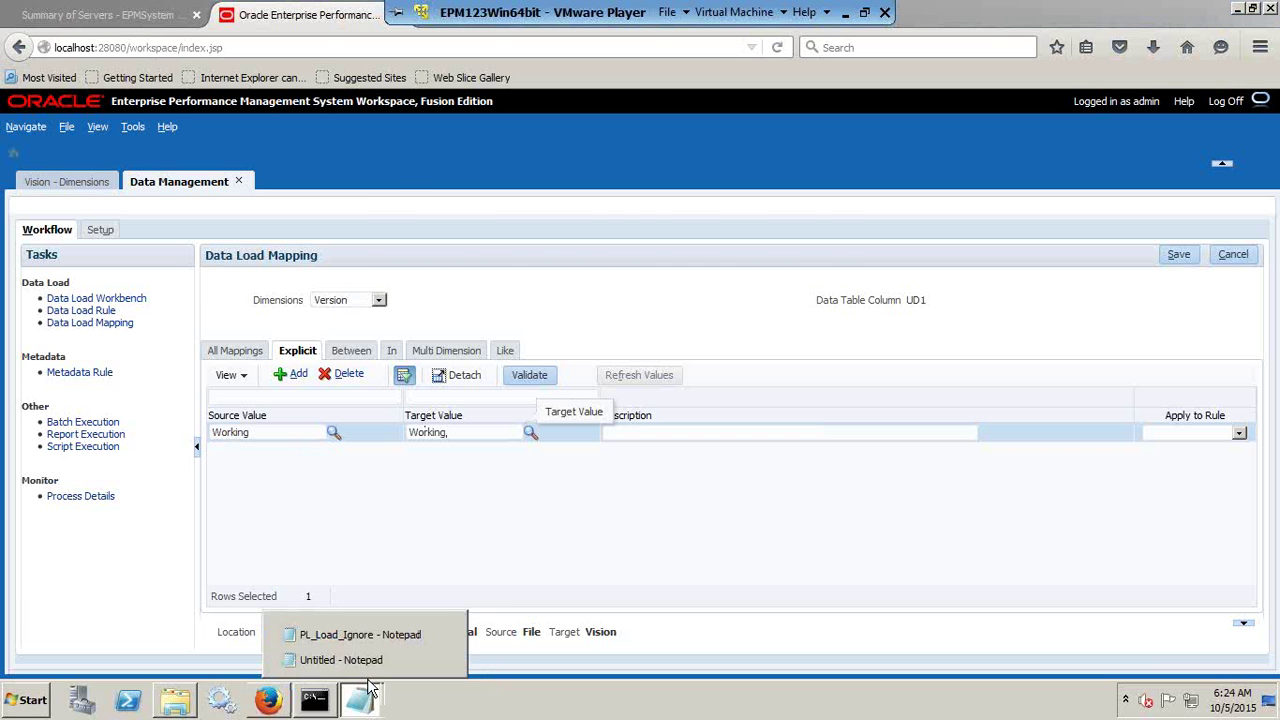
{"action": "left_click", "coordinate": [395, 625]}
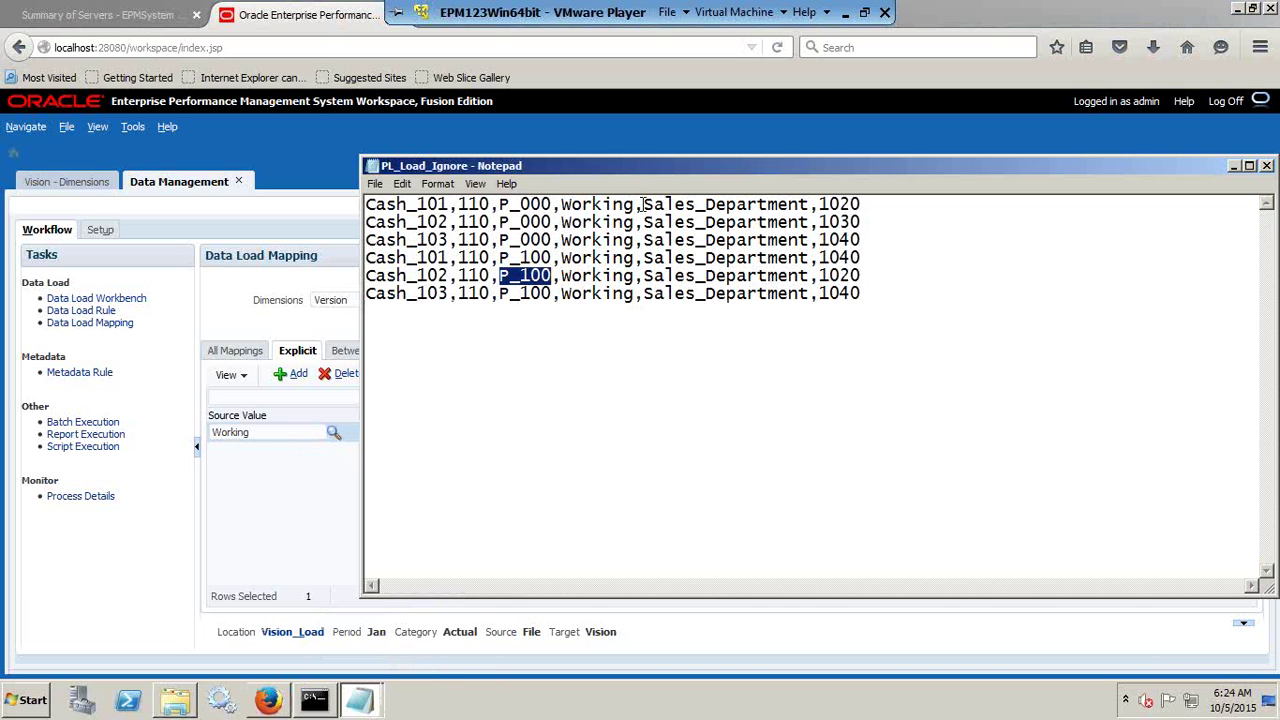
{"action": "left_click_drag", "start_coordinate": [643, 204], "coordinate": [554, 204]}
{"action": "key", "text": "alt+Tab"}
{"action": "left_click", "coordinate": [455, 501]}
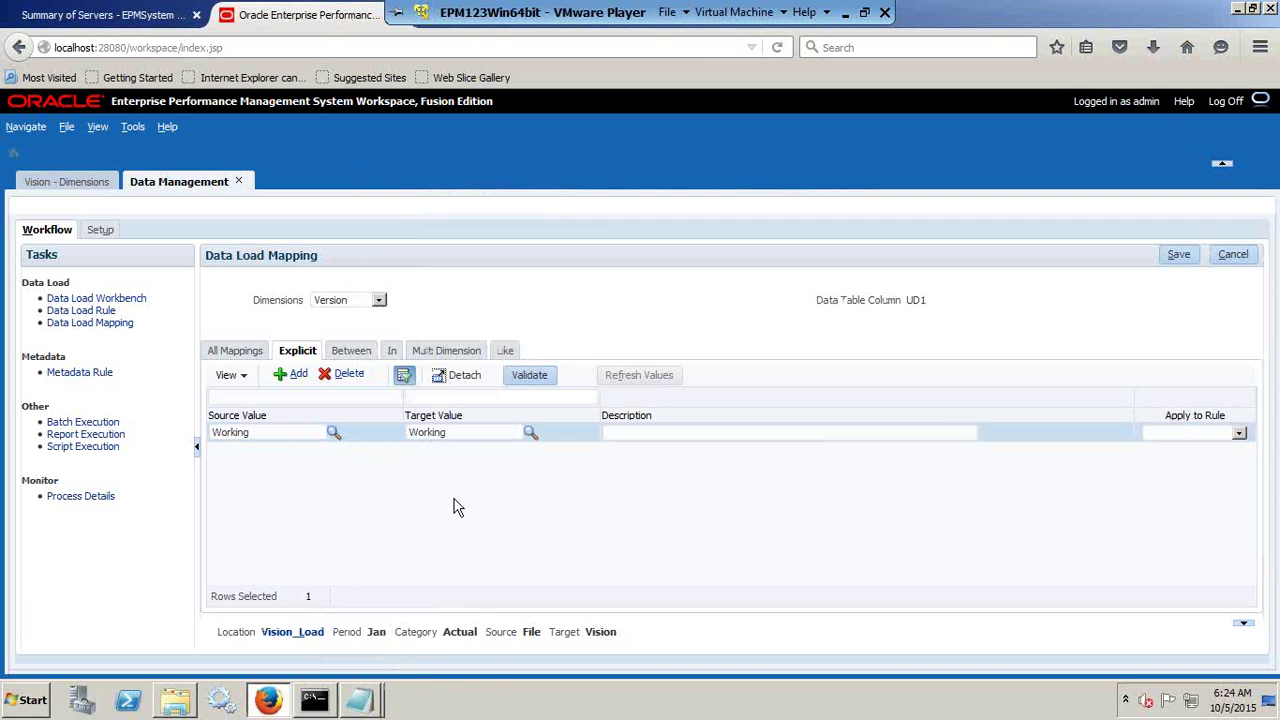
{"action": "left_click", "coordinate": [1179, 255]}
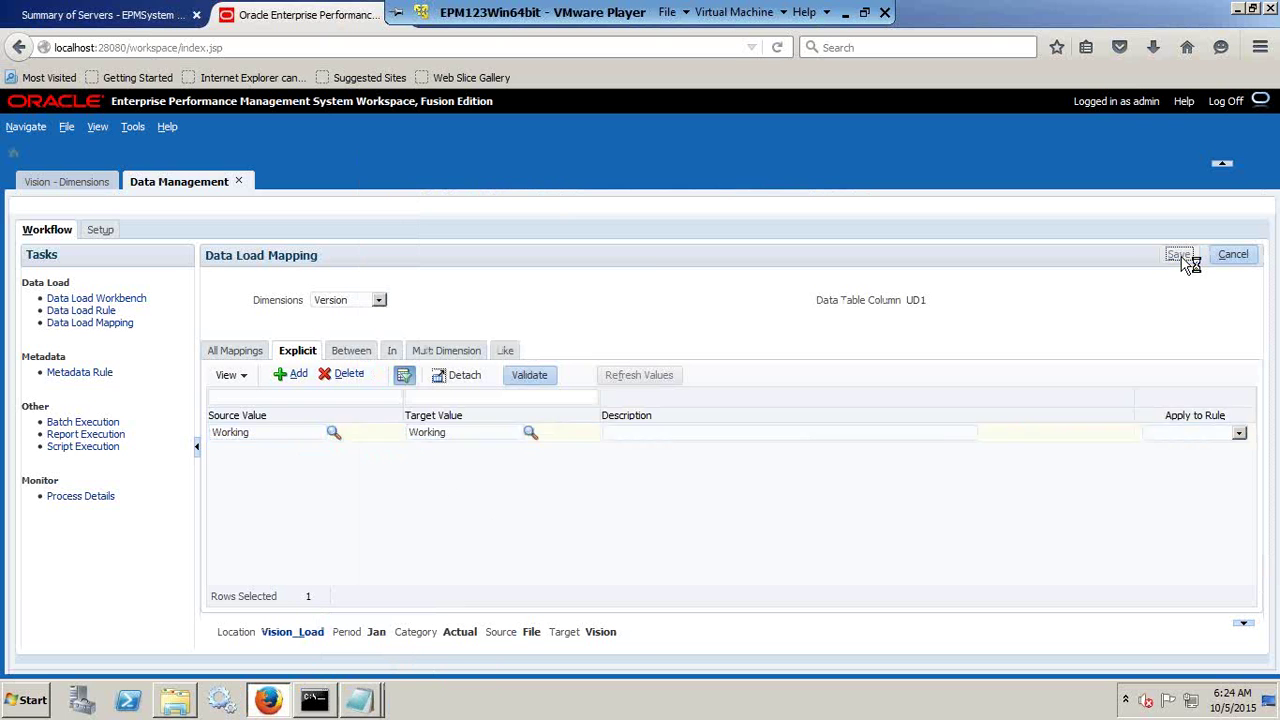
Run the Vision_Load data load rule again for Jan with Import from Source and Export to Target enabled
{"action": "left_click", "coordinate": [106, 313]}
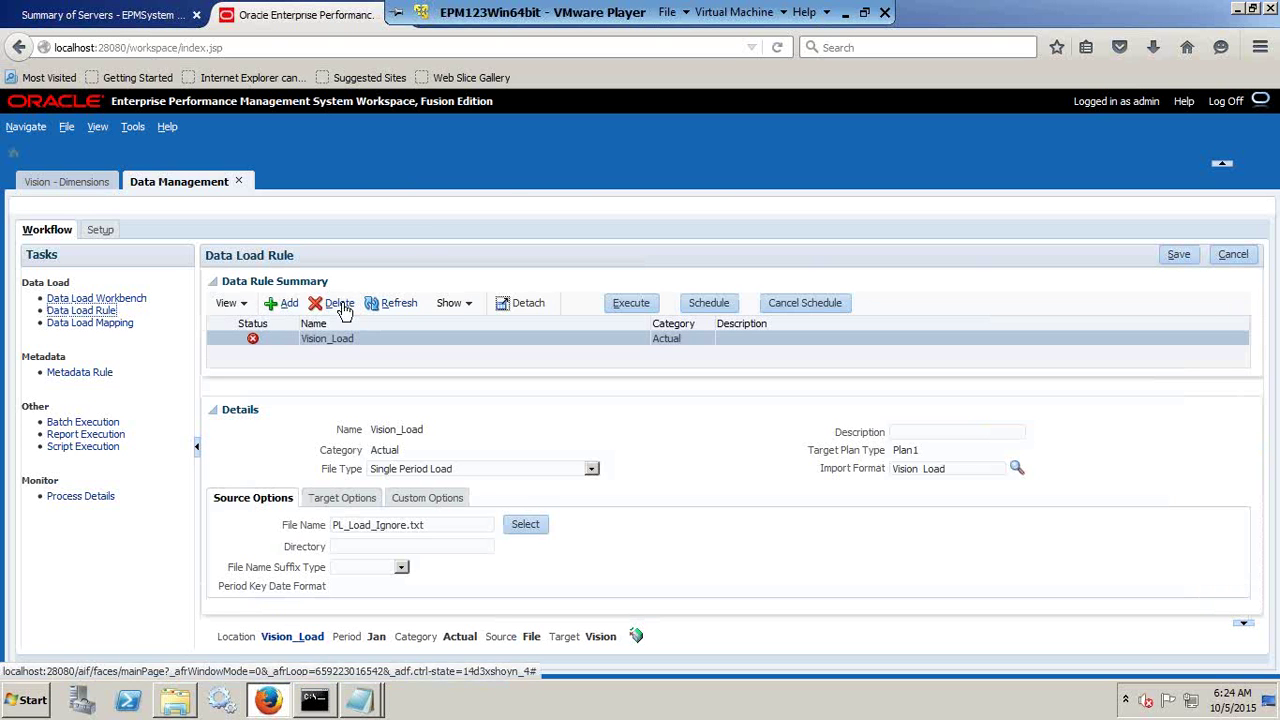
{"action": "left_click", "coordinate": [638, 304]}
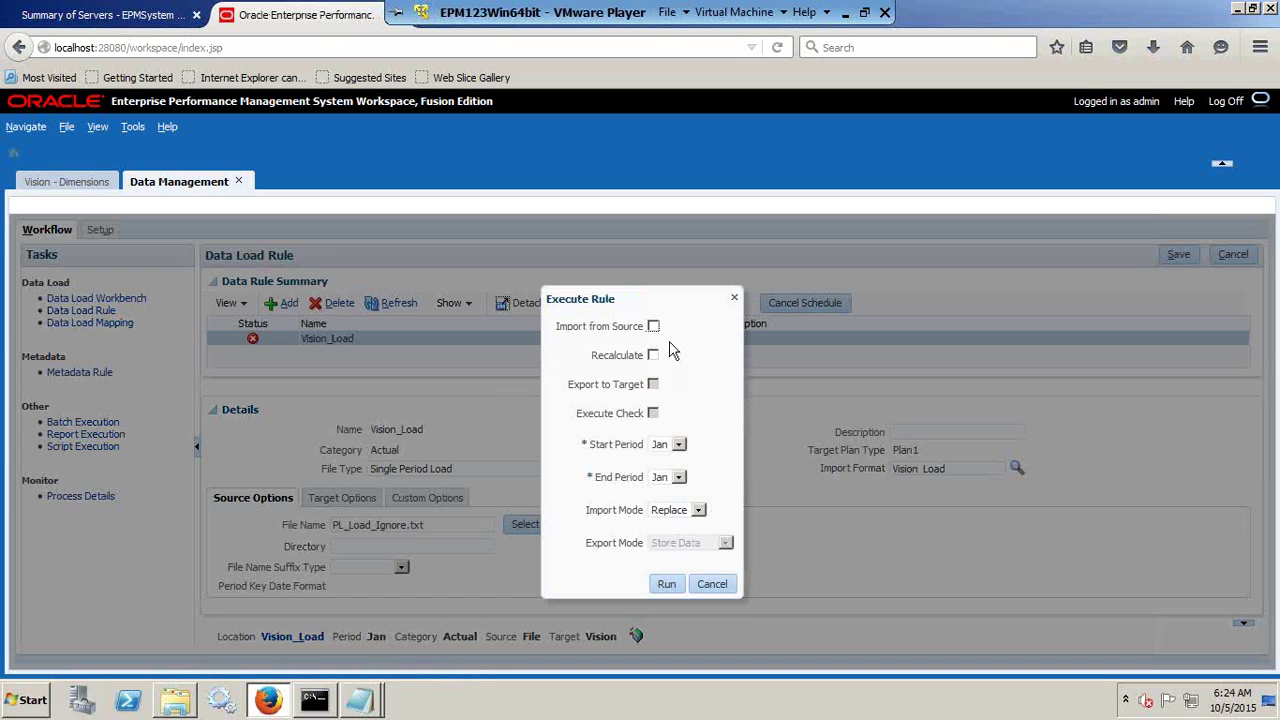
{"action": "left_click", "coordinate": [653, 327]}
{"action": "left_click", "coordinate": [653, 386]}
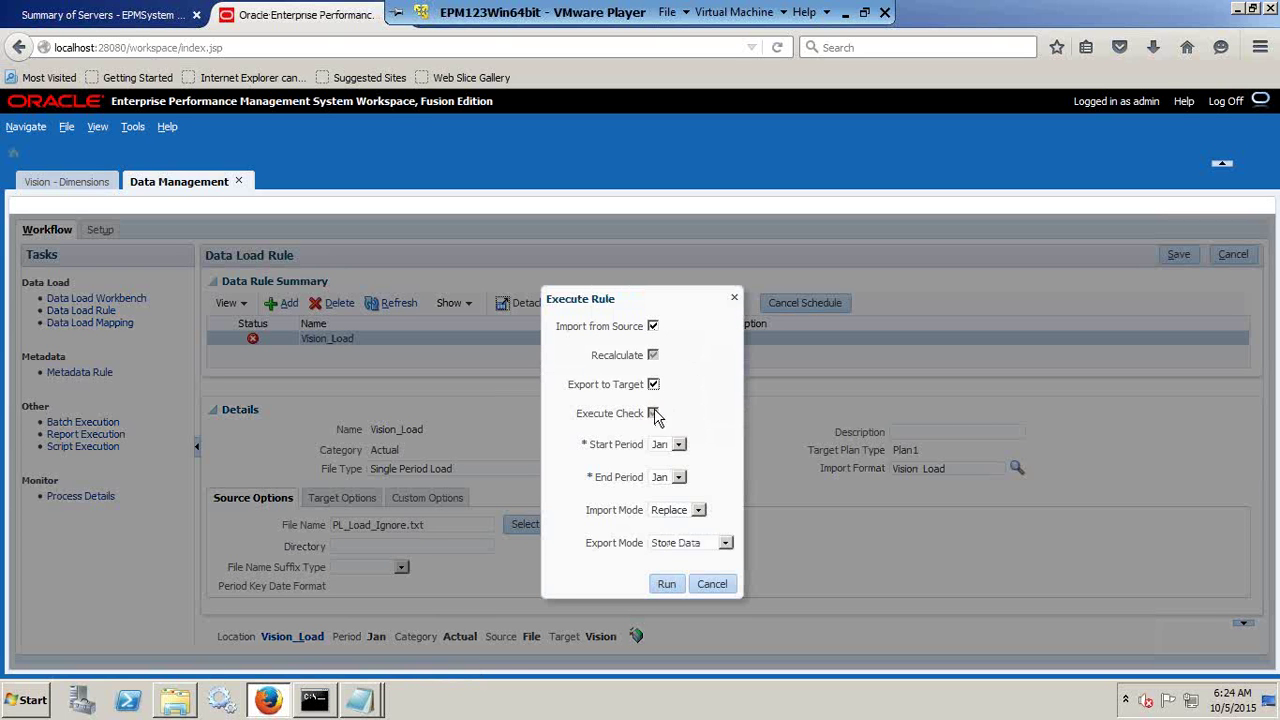
{"action": "left_click", "coordinate": [666, 584]}
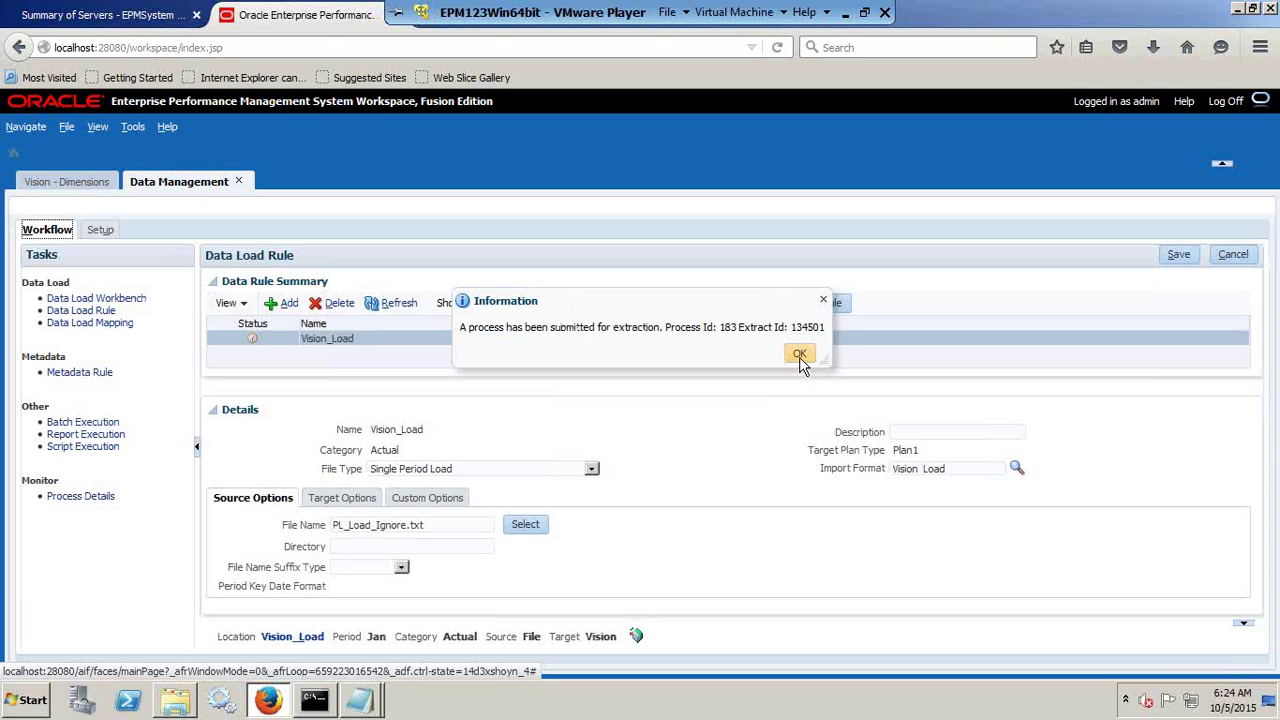
Acknowledge the submitted extraction process and refresh the Vision_Load rule's status
{"action": "left_click", "coordinate": [800, 356]}
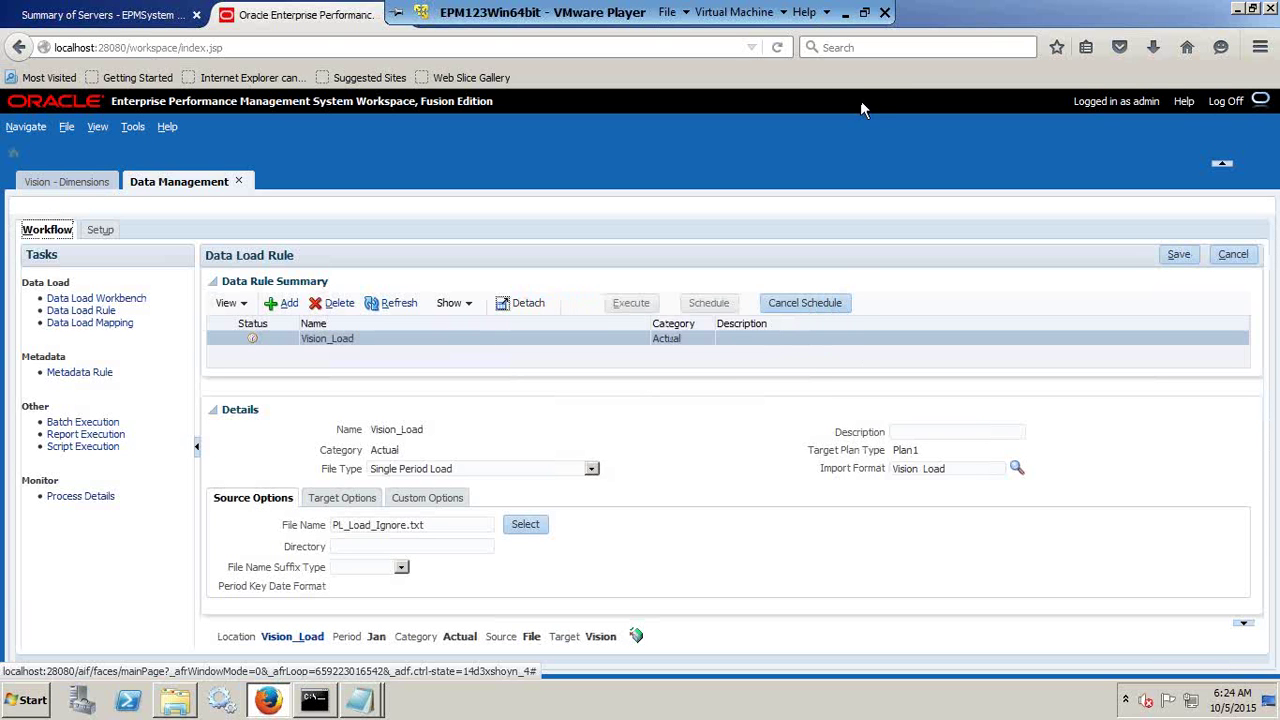
{"action": "left_click", "coordinate": [400, 305]}
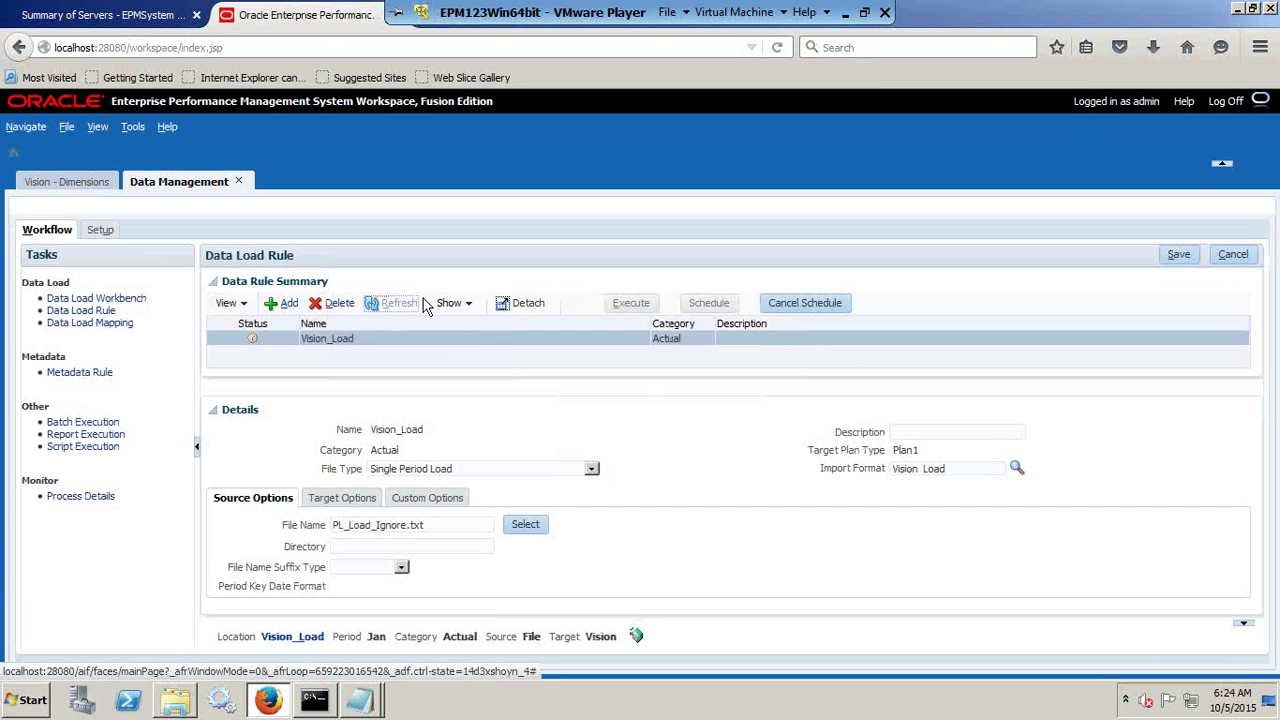
{"action": "left_click", "coordinate": [864, 12]}
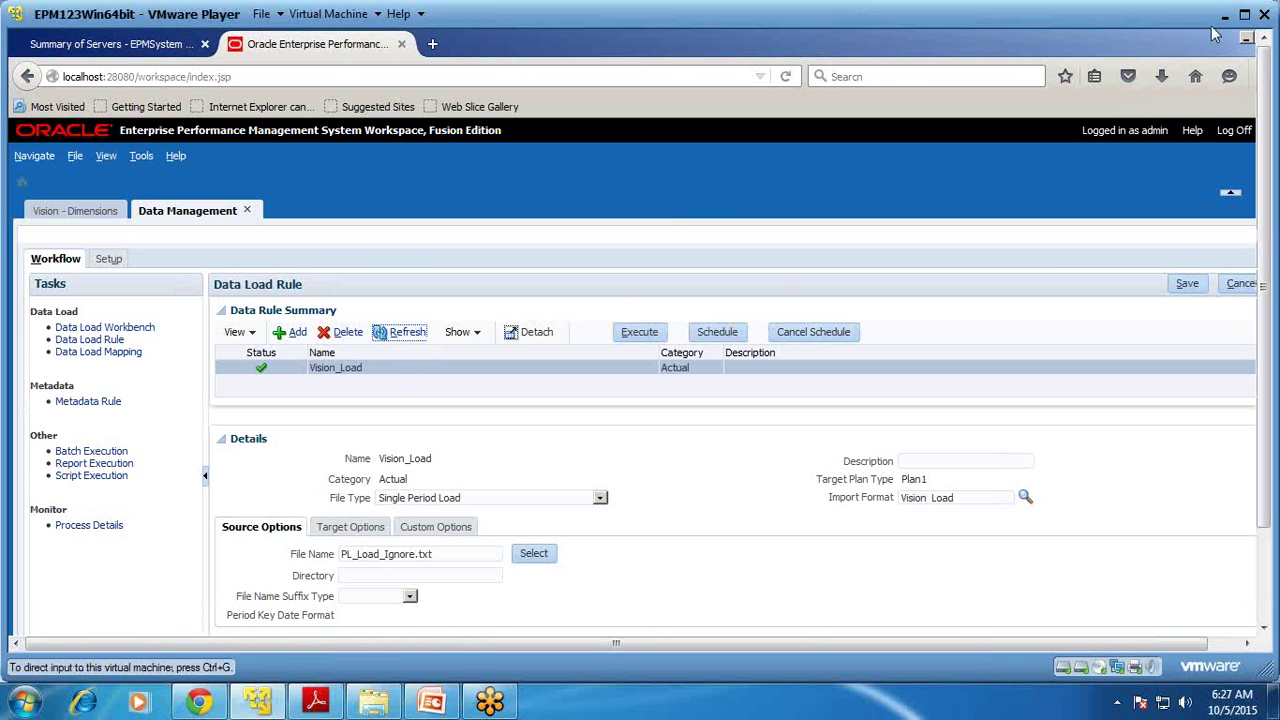
{"action": "left_click", "coordinate": [1244, 14]}
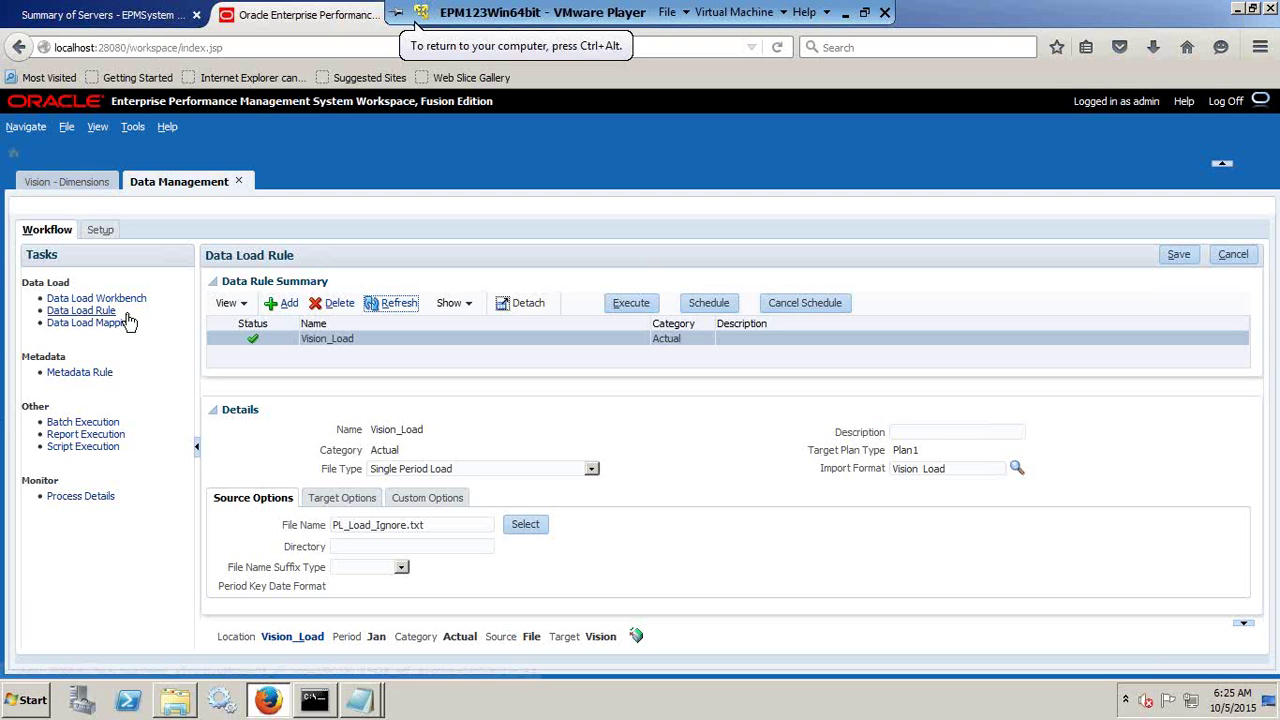
Check the Import, Validate and Export statuses and the mapped records for Vision_Load in the Data Load Workbench
{"action": "left_click", "coordinate": [100, 299]}
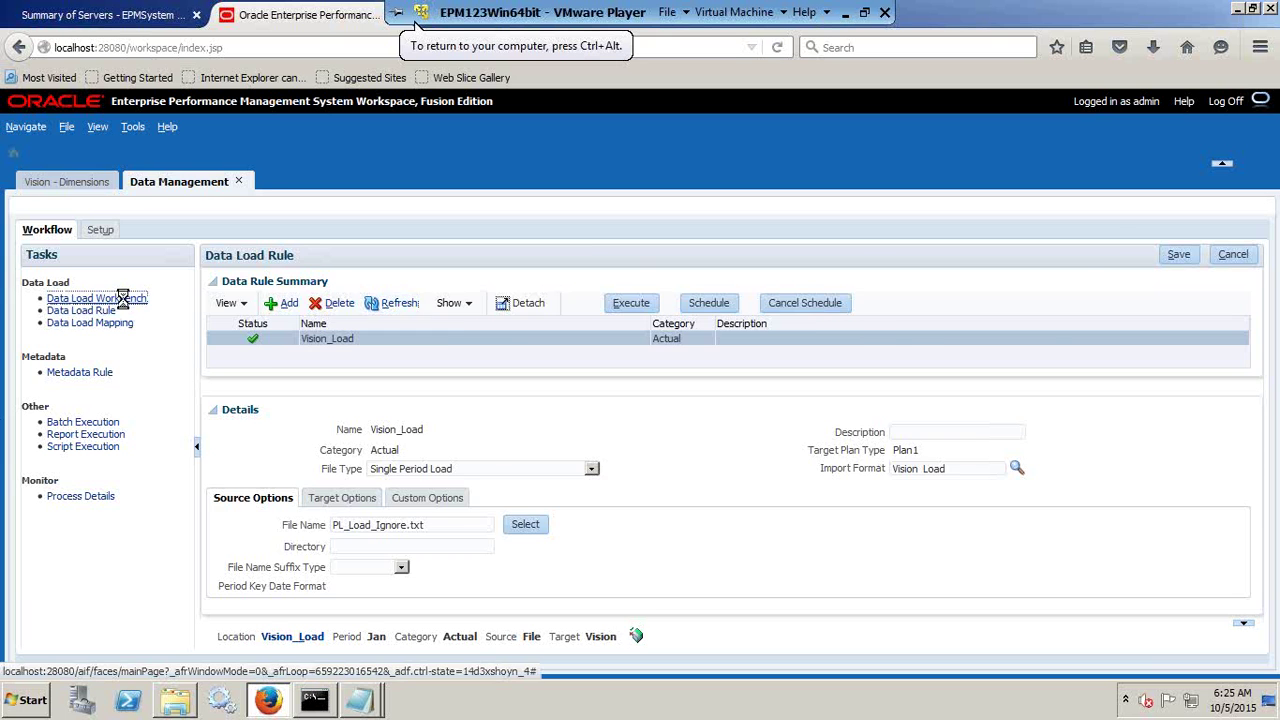
{"action": "mouse_move", "coordinate": [313, 280]}
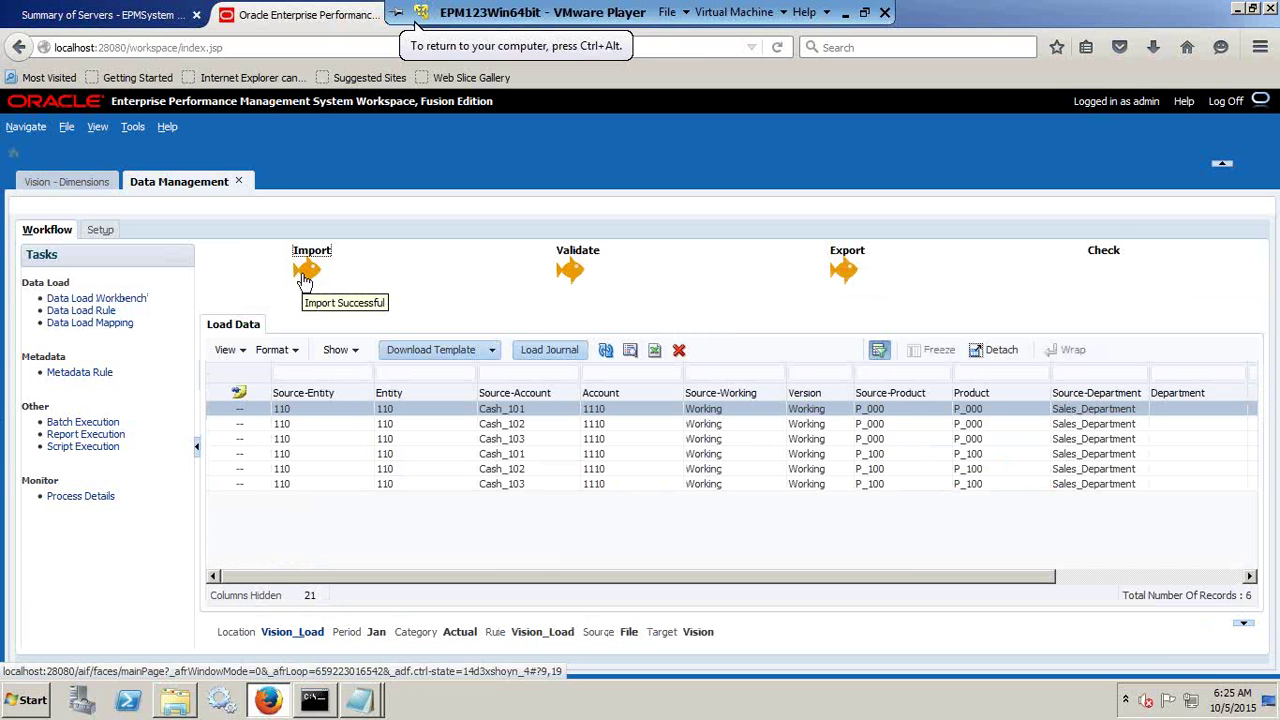
{"action": "mouse_move", "coordinate": [573, 280]}
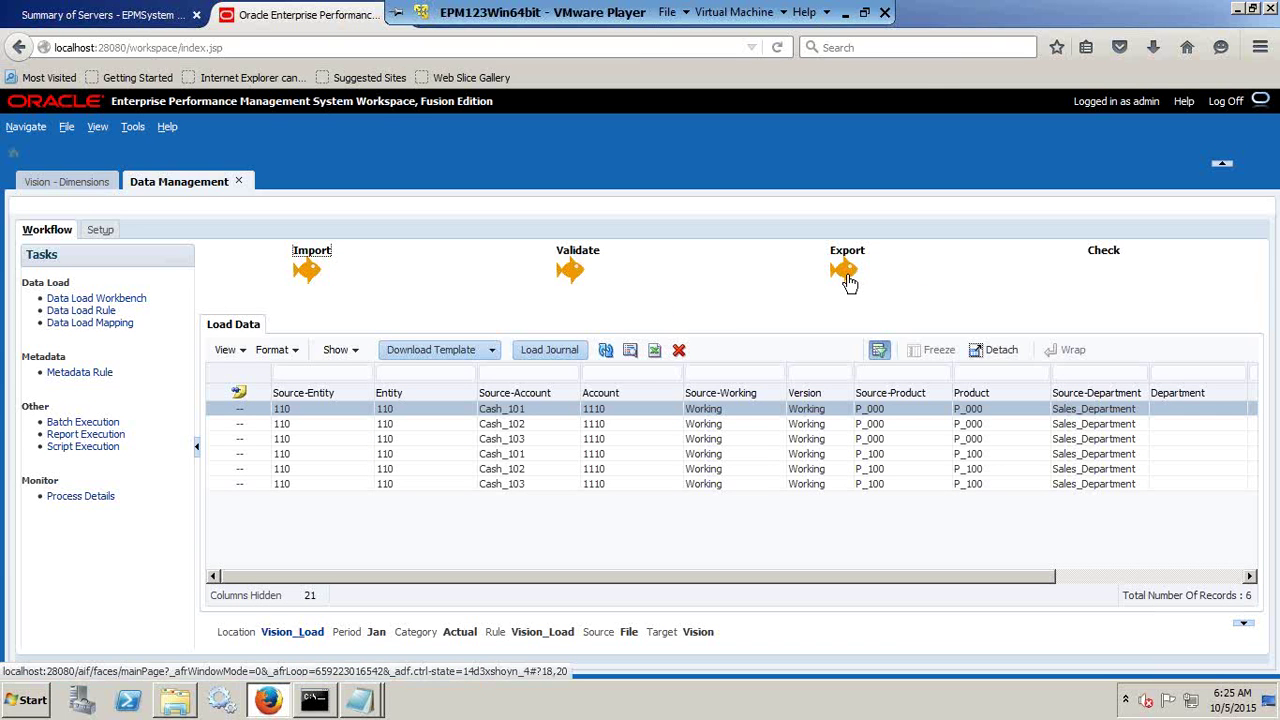
{"action": "mouse_move", "coordinate": [849, 284]}
{"action": "left_click_drag", "start_coordinate": [993, 576], "coordinate": [819, 590]}
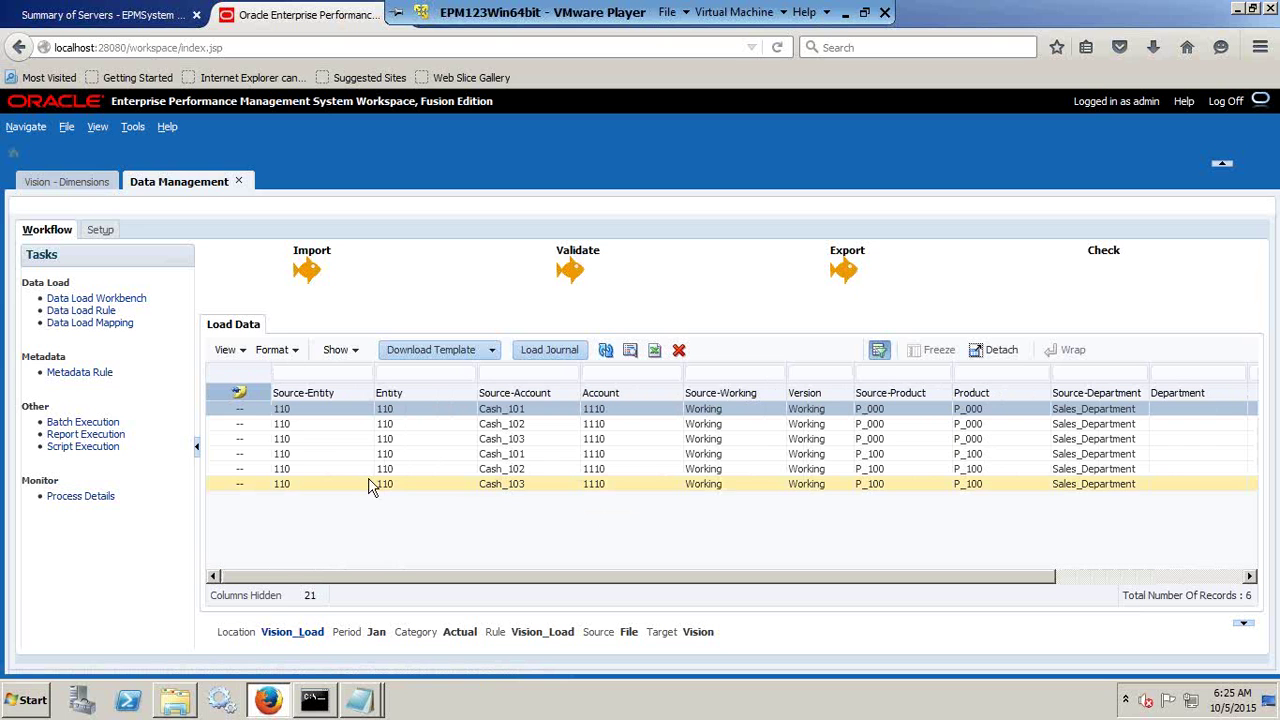
Launch Microsoft Excel with the Run command excel and maximize its window
{"action": "left_click", "coordinate": [24, 700]}
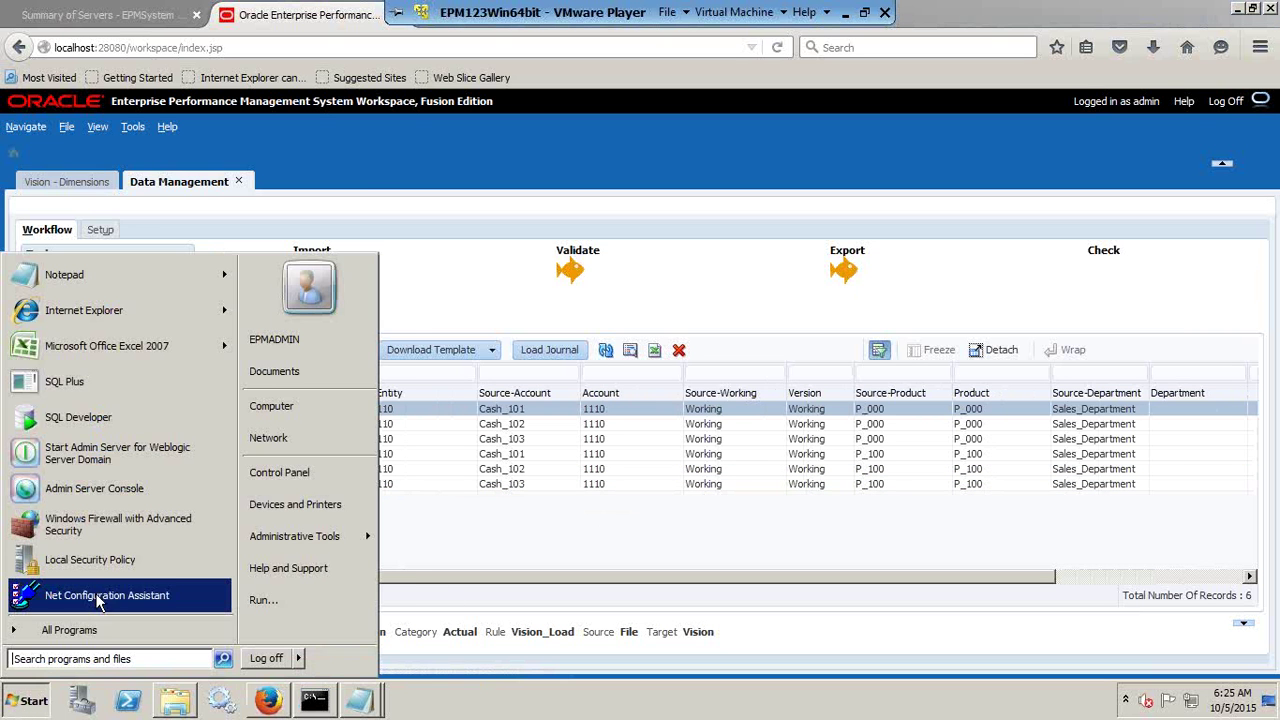
{"action": "left_click", "coordinate": [262, 600]}
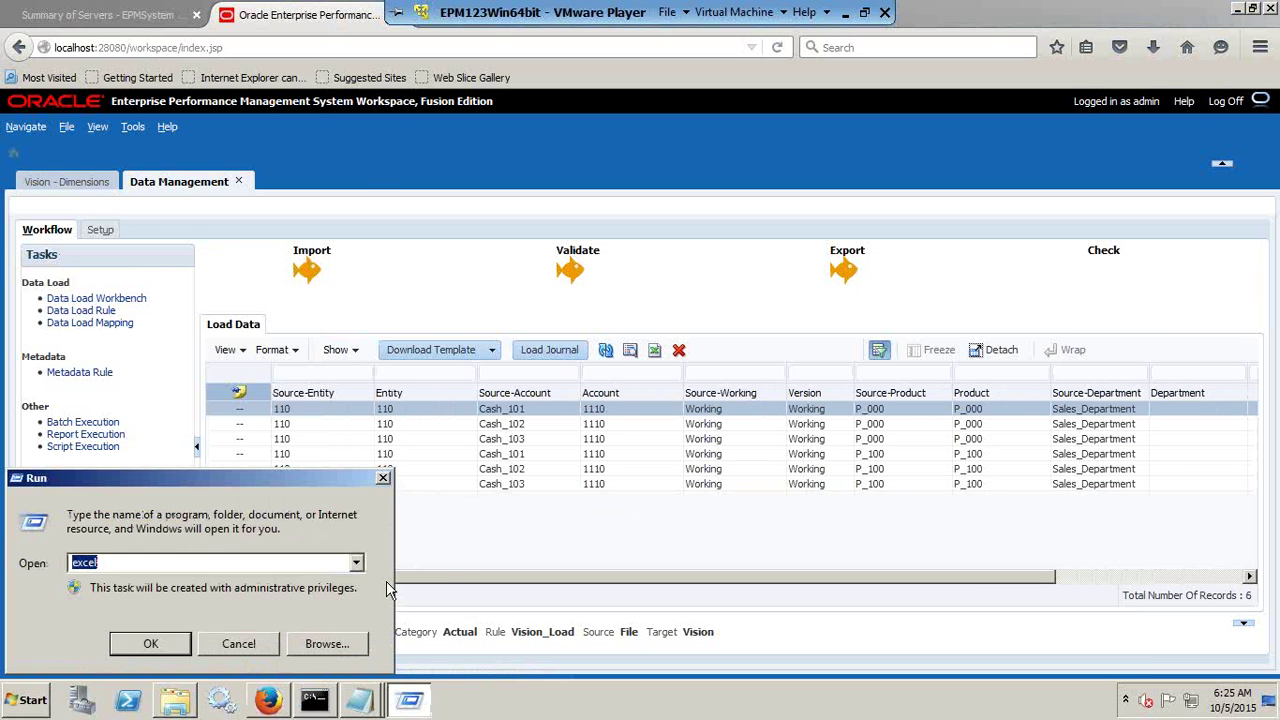
{"action": "type", "text": "sq"}
{"action": "type", "text": "ex"}
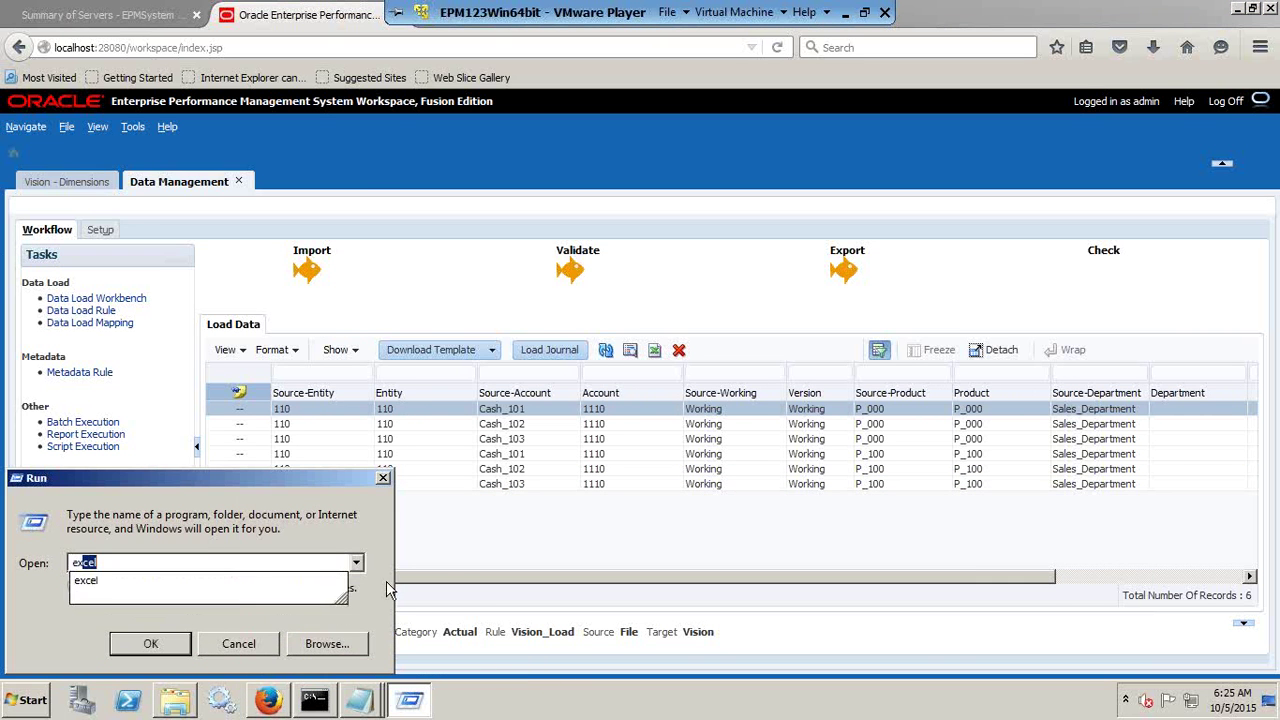
{"action": "key", "text": "Return"}
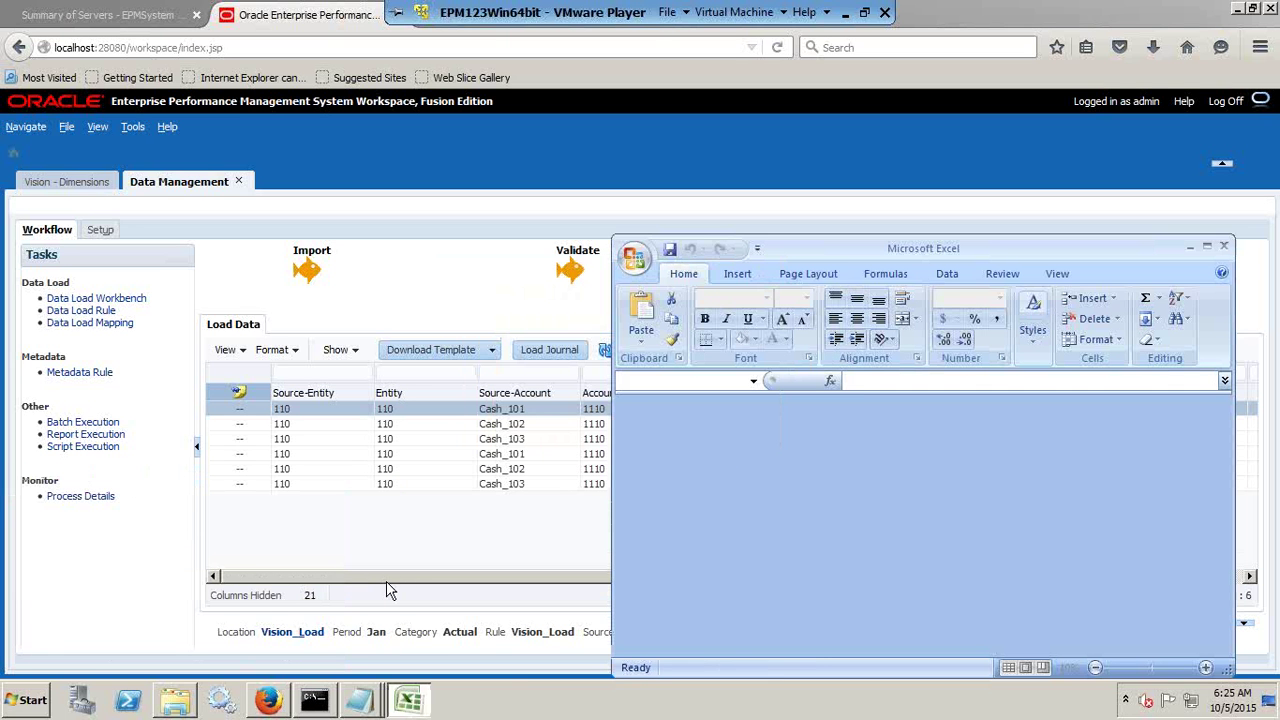
{"action": "left_click", "coordinate": [1208, 248]}
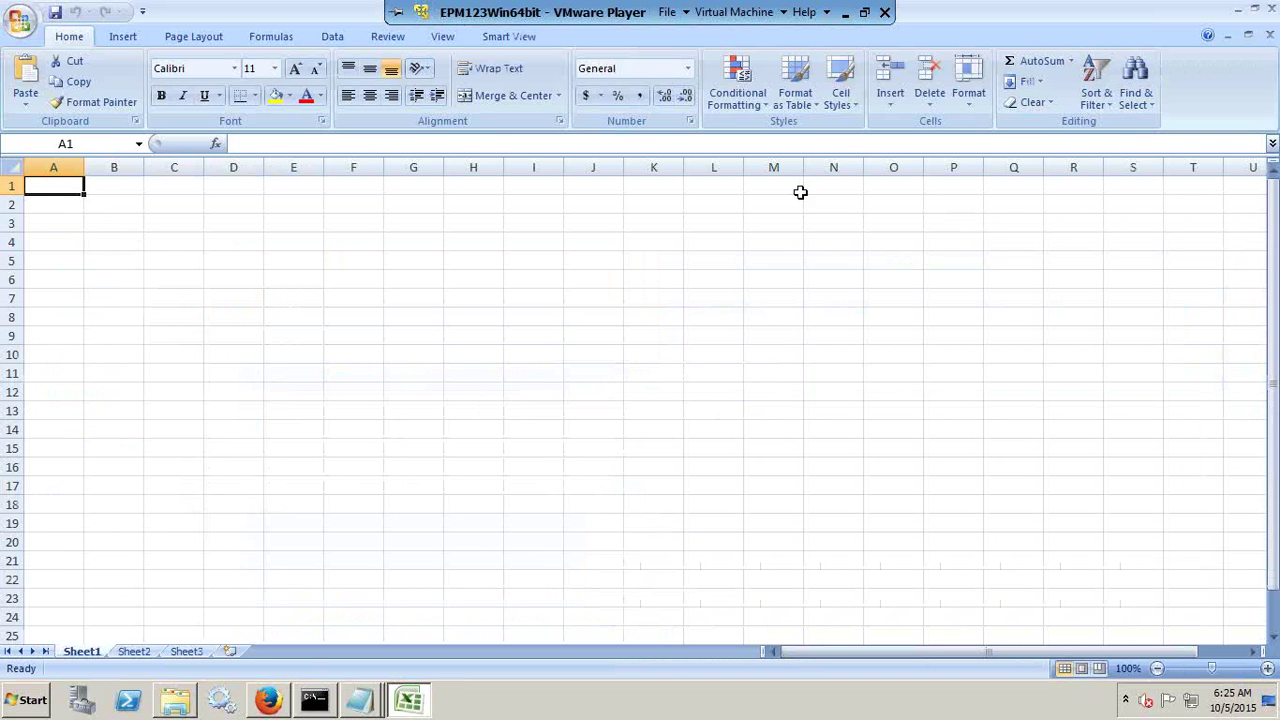
Open the Smart View panel and sign in to the data source with the admin user's account password
{"action": "left_click", "coordinate": [505, 37]}
{"action": "left_click", "coordinate": [25, 78]}
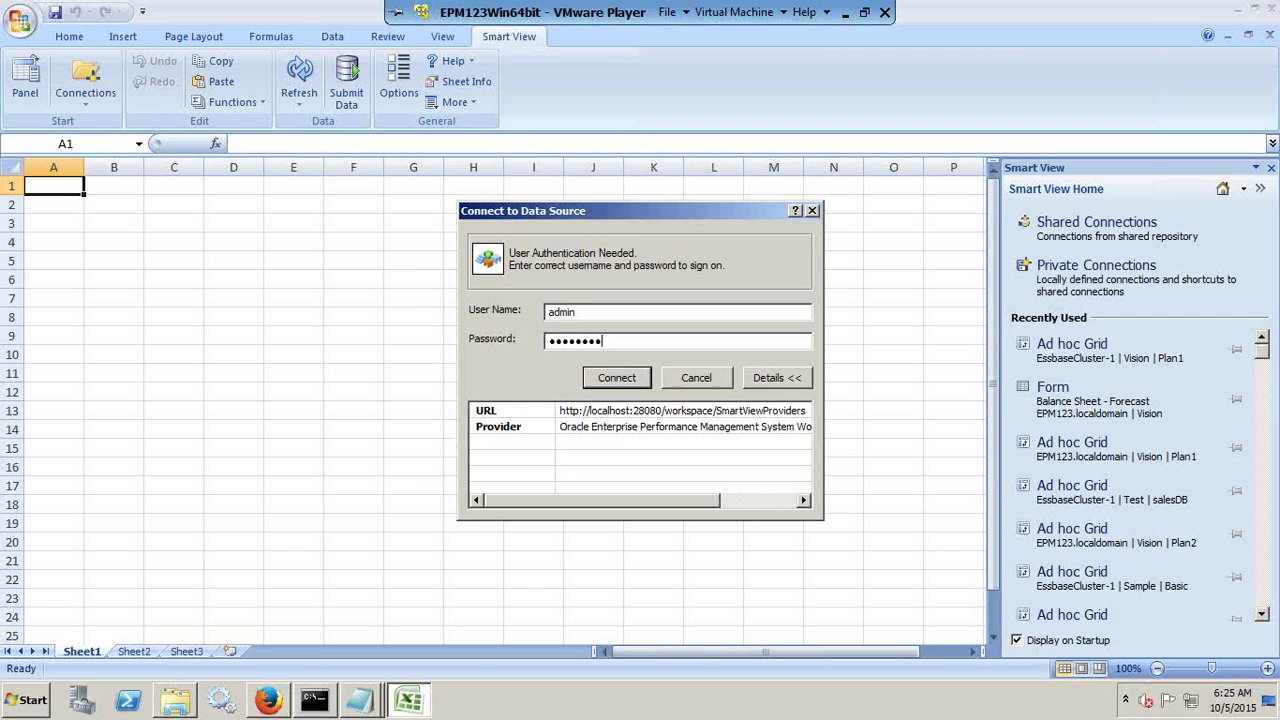
{"action": "key", "text": "Return"}
Start an ad hoc analysis on the Plan1 database of Vision on EssbaseCluster-1 through the Oracle Essbase shared connection
{"action": "left_click", "coordinate": [1226, 215]}
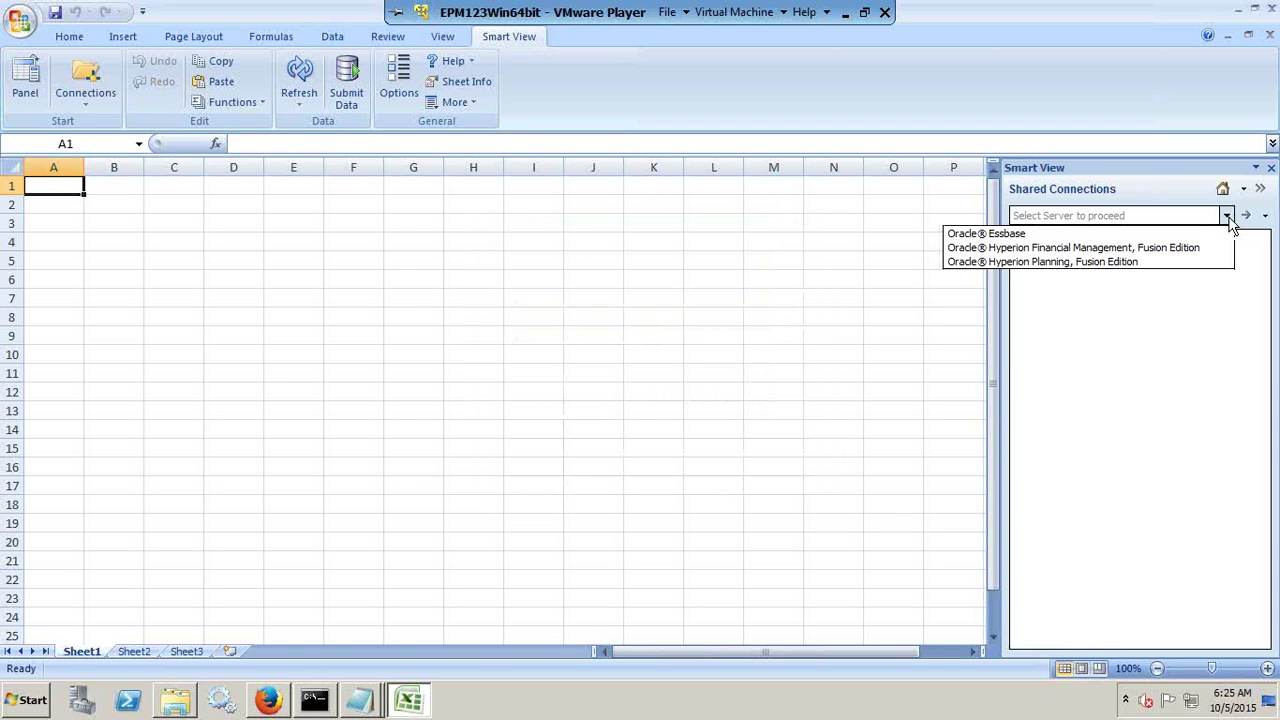
{"action": "left_click", "coordinate": [1030, 234]}
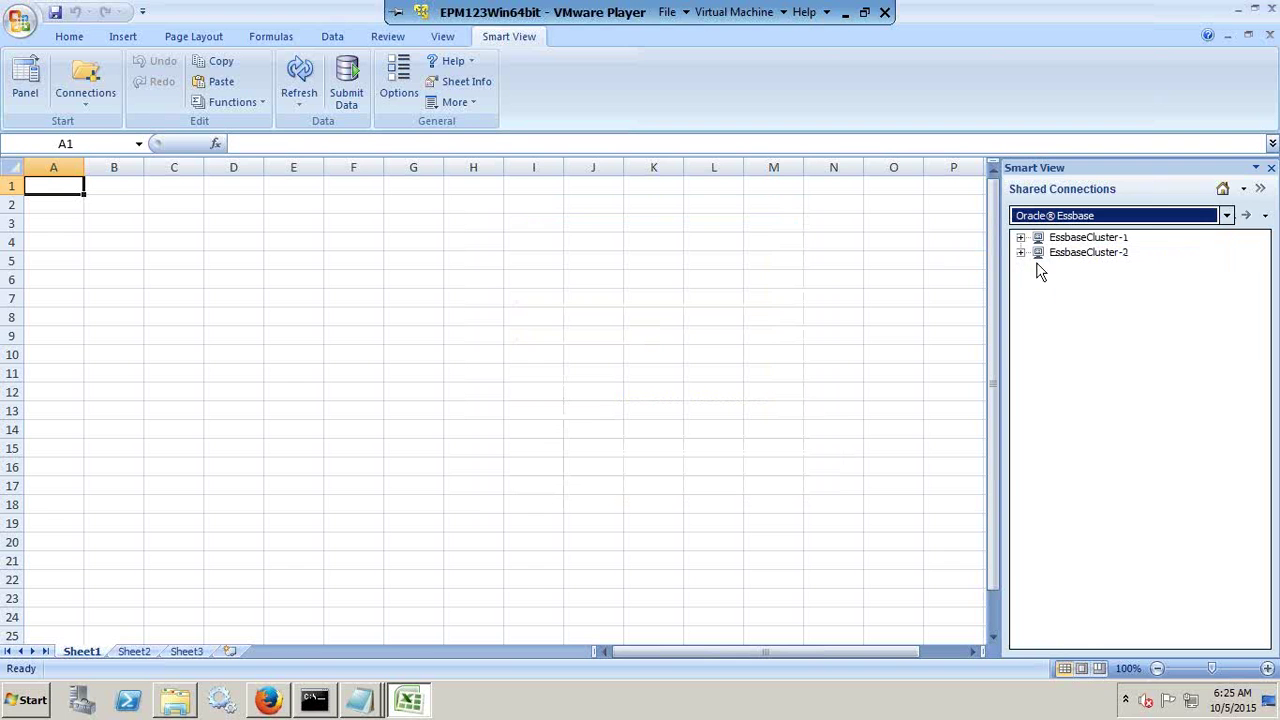
{"action": "double_click", "coordinate": [1078, 238]}
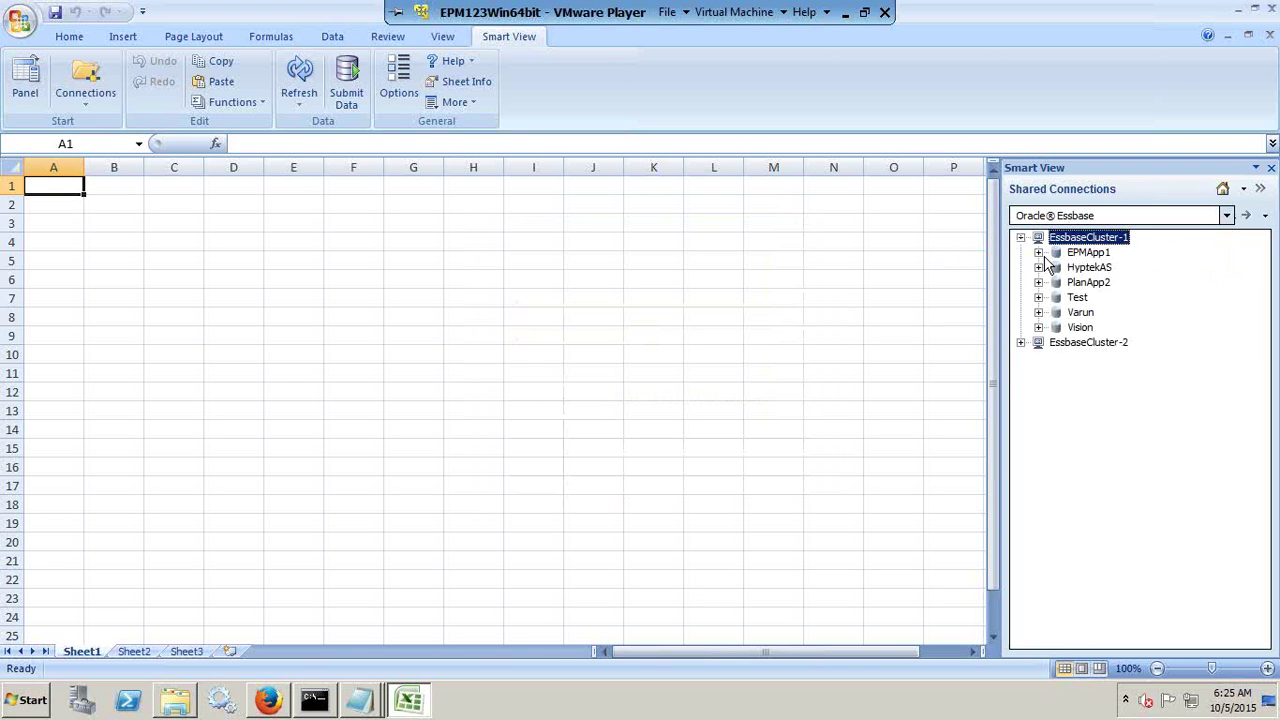
{"action": "left_click", "coordinate": [1038, 328]}
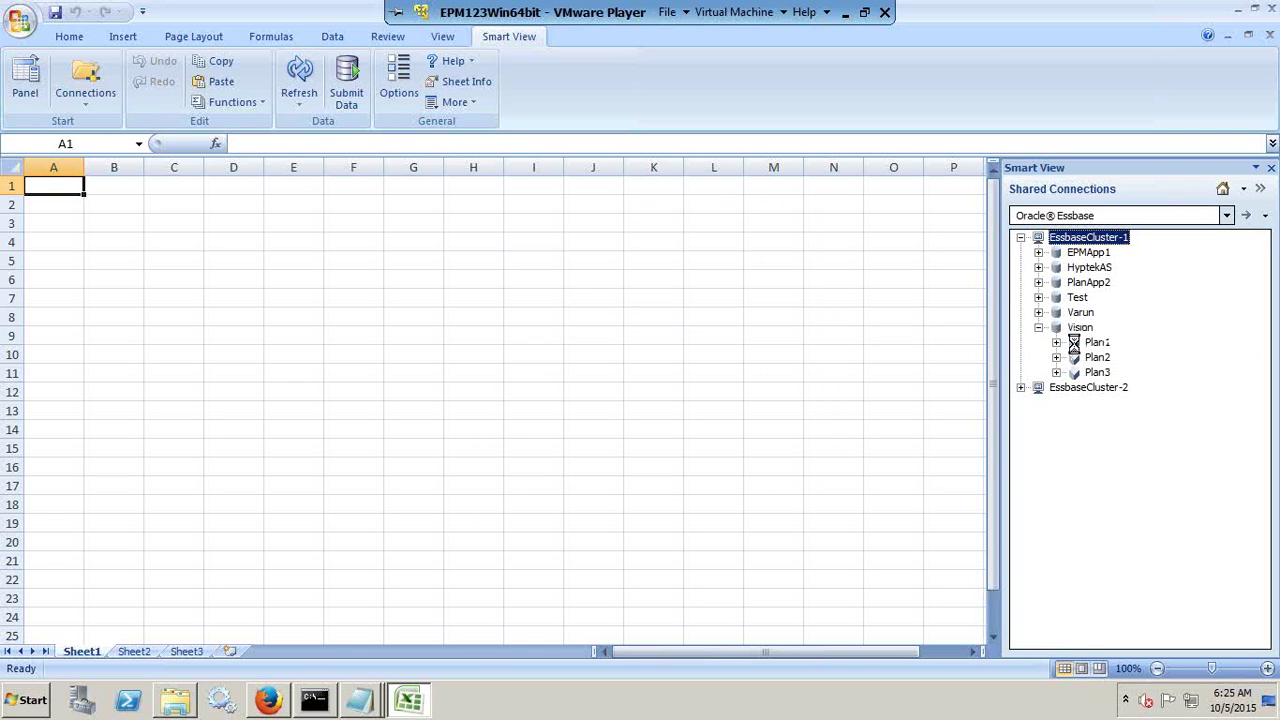
{"action": "right_click", "coordinate": [1100, 345]}
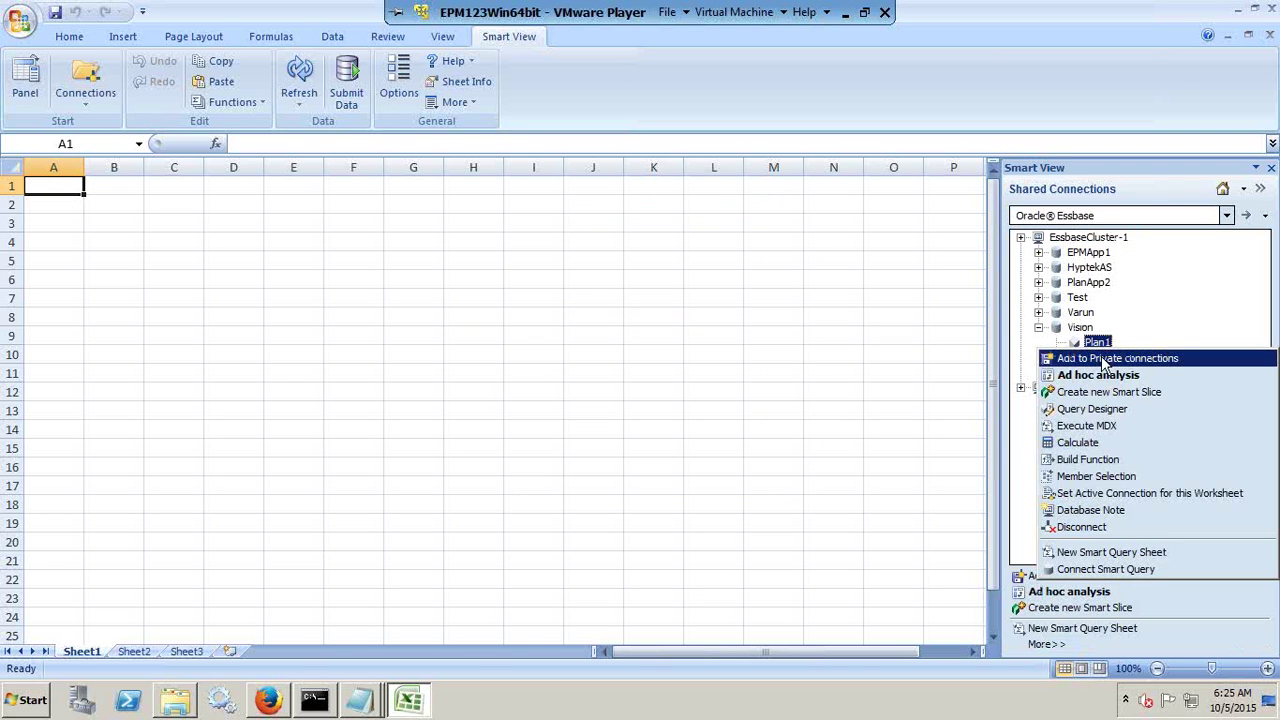
{"action": "left_click", "coordinate": [1094, 374]}
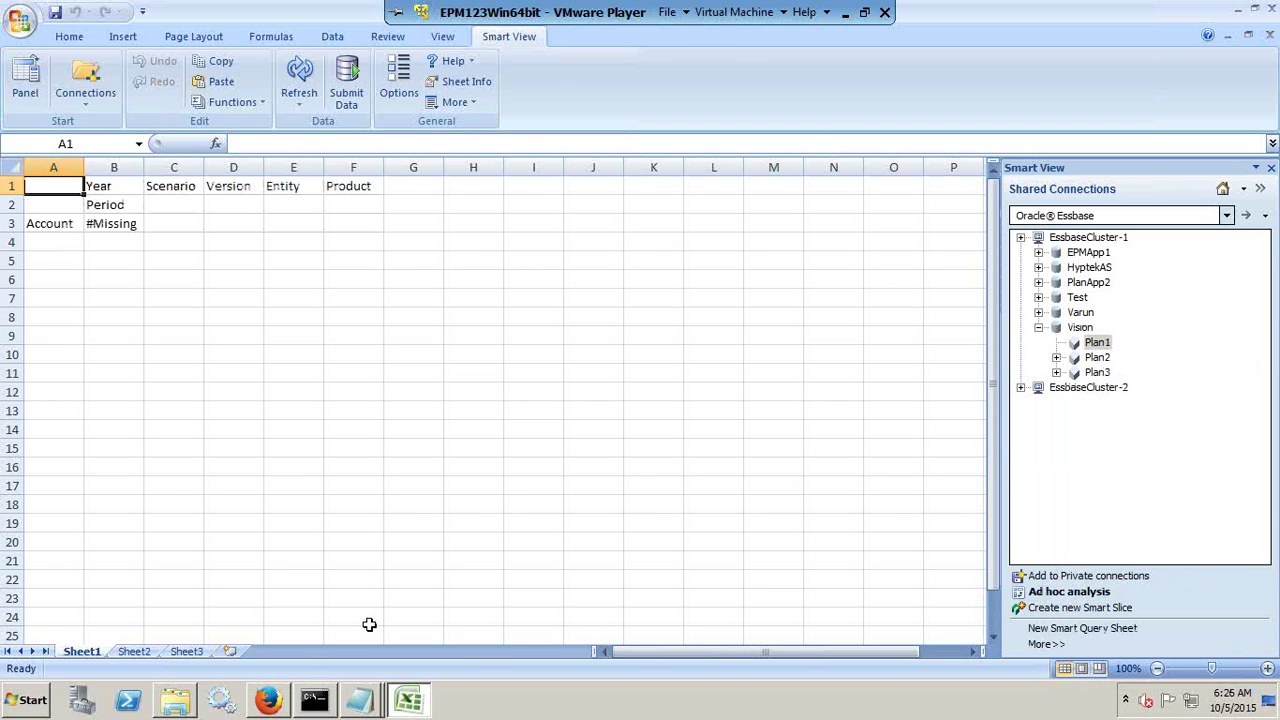
Consult the PL_Load_Ignore file and replace the Account member in cell A3 with Cash
{"action": "left_click", "coordinate": [362, 706]}
{"action": "left_click", "coordinate": [403, 641]}
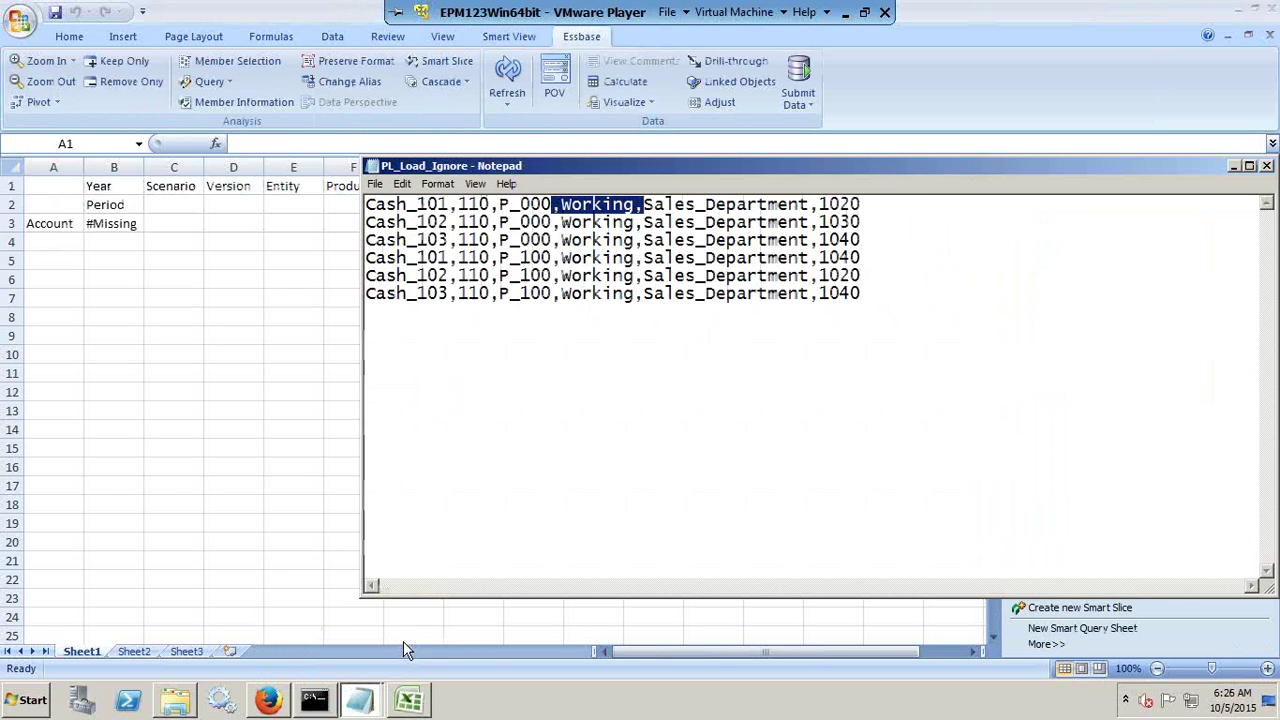
{"action": "left_click", "coordinate": [63, 240]}
{"action": "left_click", "coordinate": [60, 224]}
{"action": "type", "text": "'Cash"}
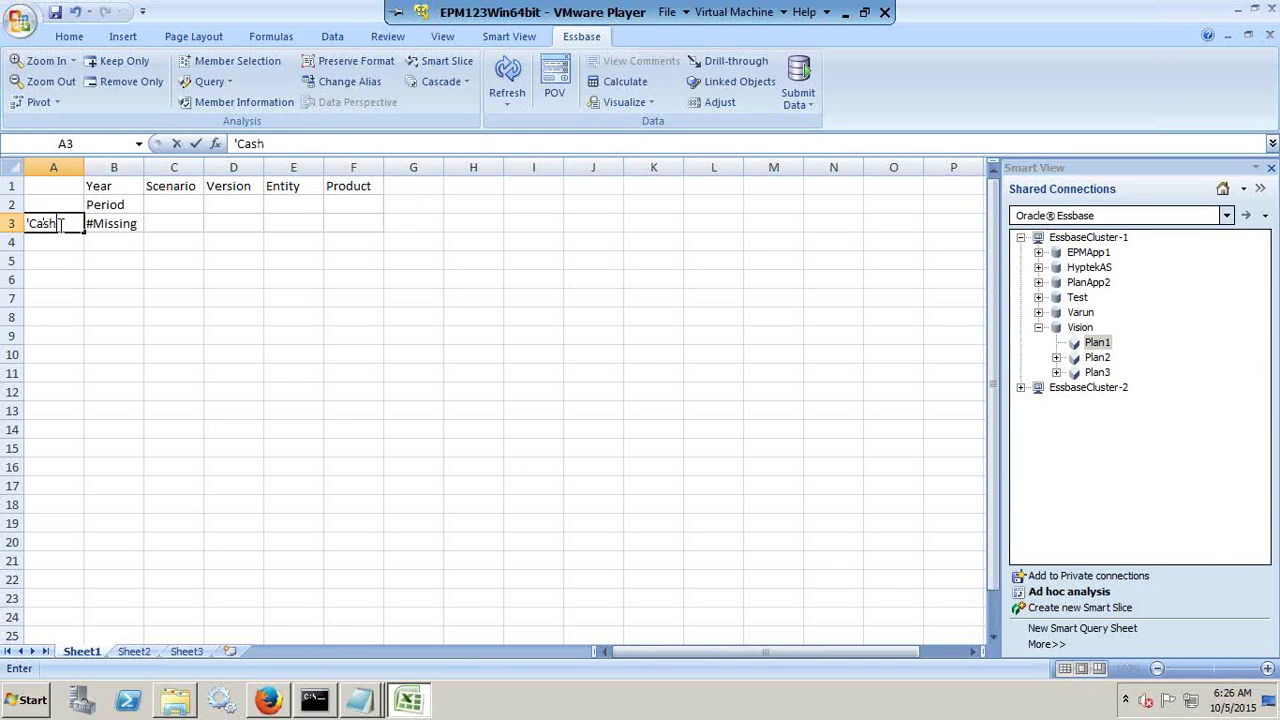
{"action": "key", "text": "Return"}
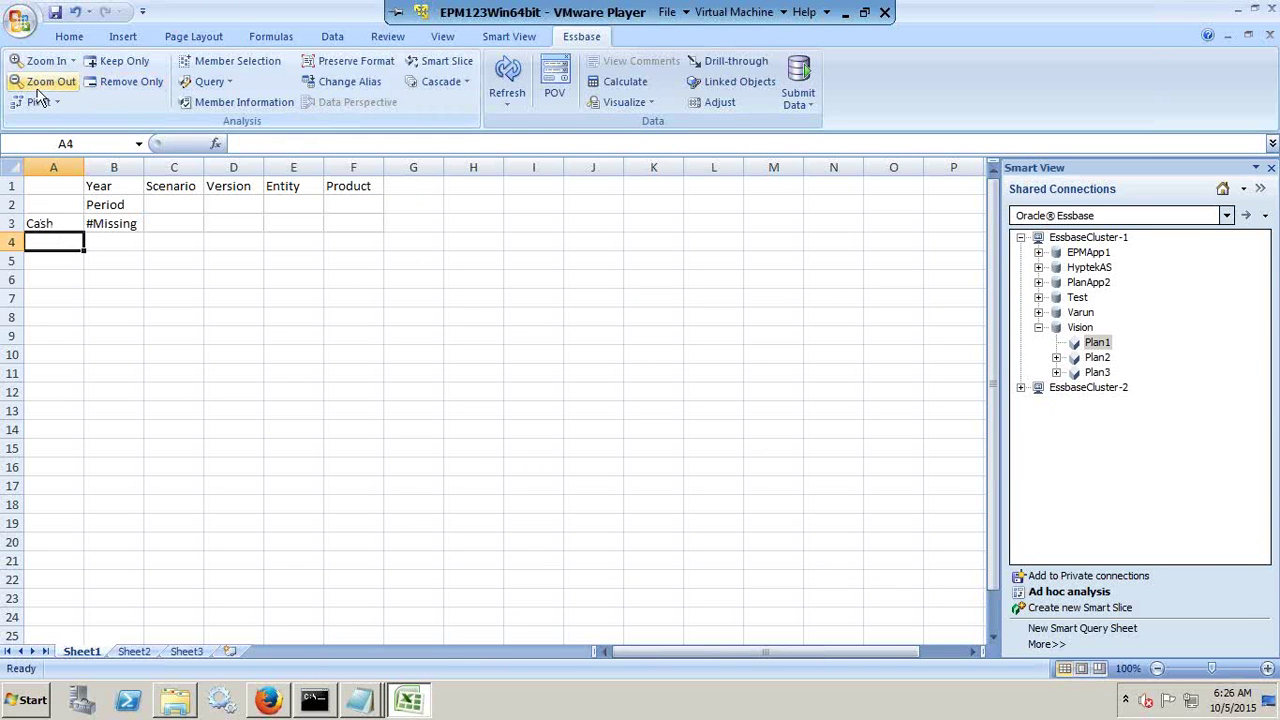
Replace the Period member in cell B2 with jan and the Year member in cell B1 with FY15
{"action": "left_click", "coordinate": [108, 205]}
{"action": "type", "text": "jan"}
{"action": "key", "text": "Return"}
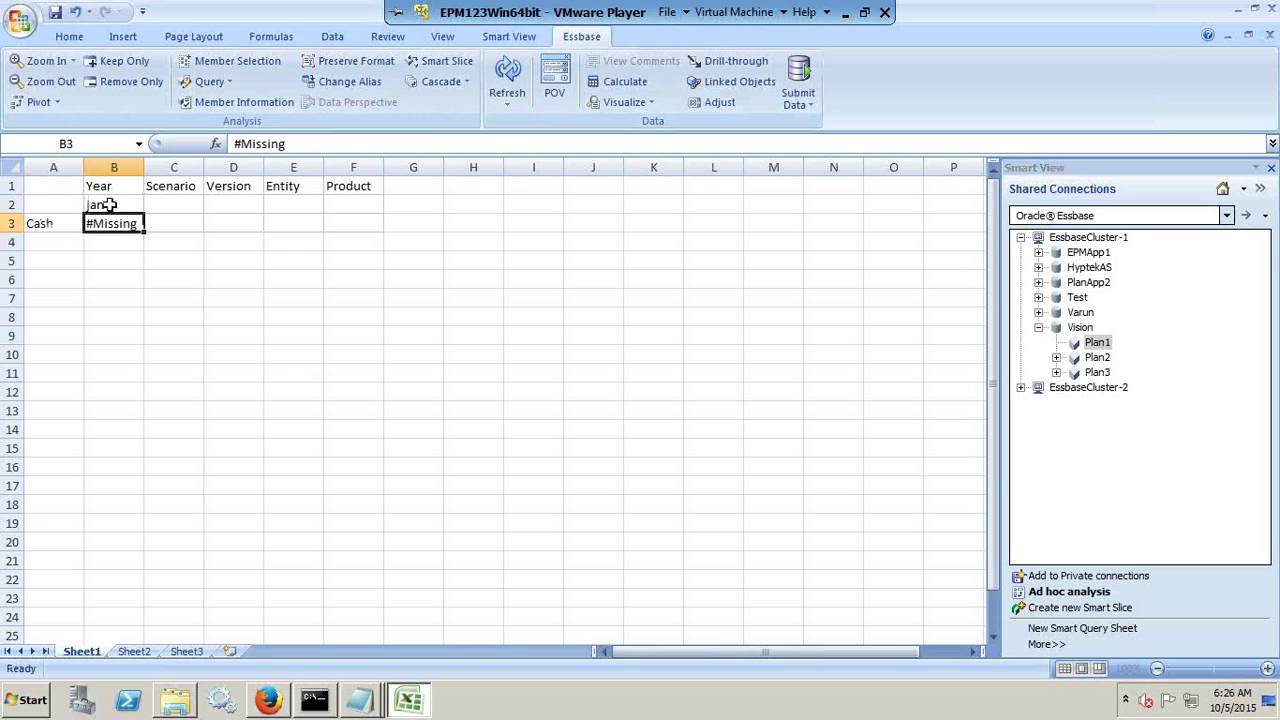
{"action": "key", "text": "Up"}
{"action": "key", "text": "Up"}
{"action": "type", "text": "'"}
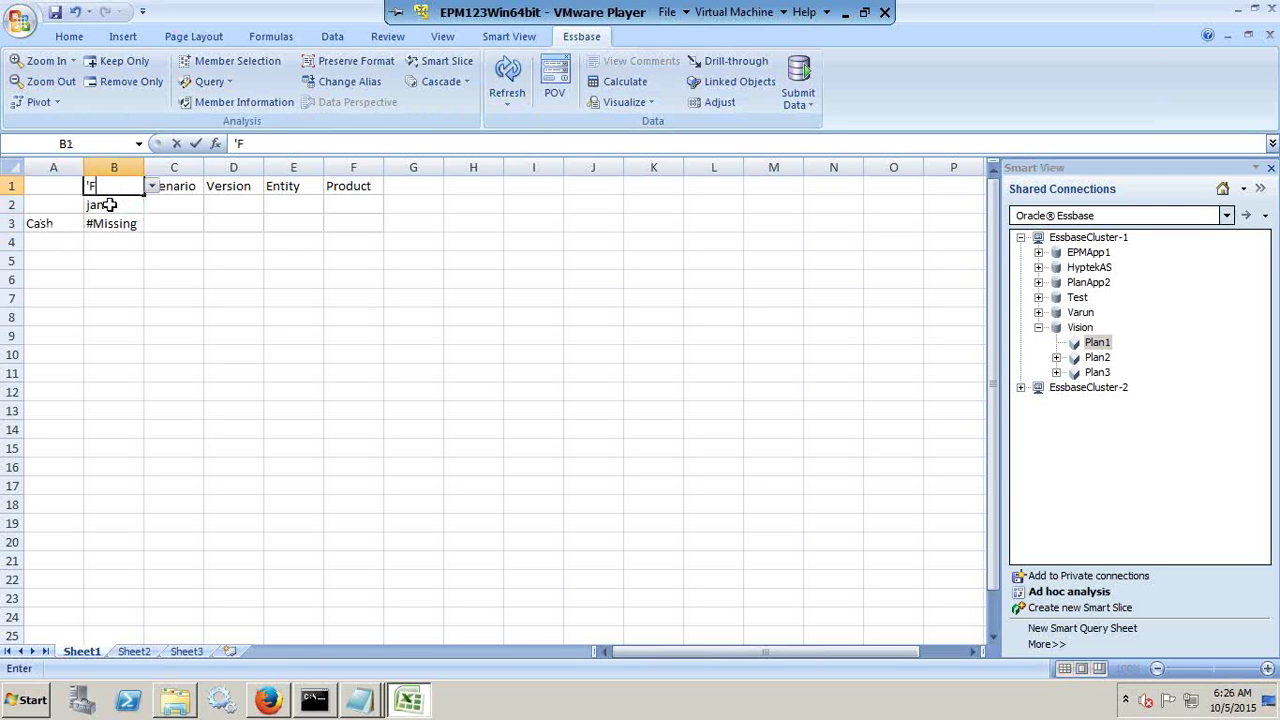
{"action": "key", "text": "Return"}
Correct the capitalization of the period member in cell B2 to Jan, keeping it as text
{"action": "double_click", "coordinate": [110, 205]}
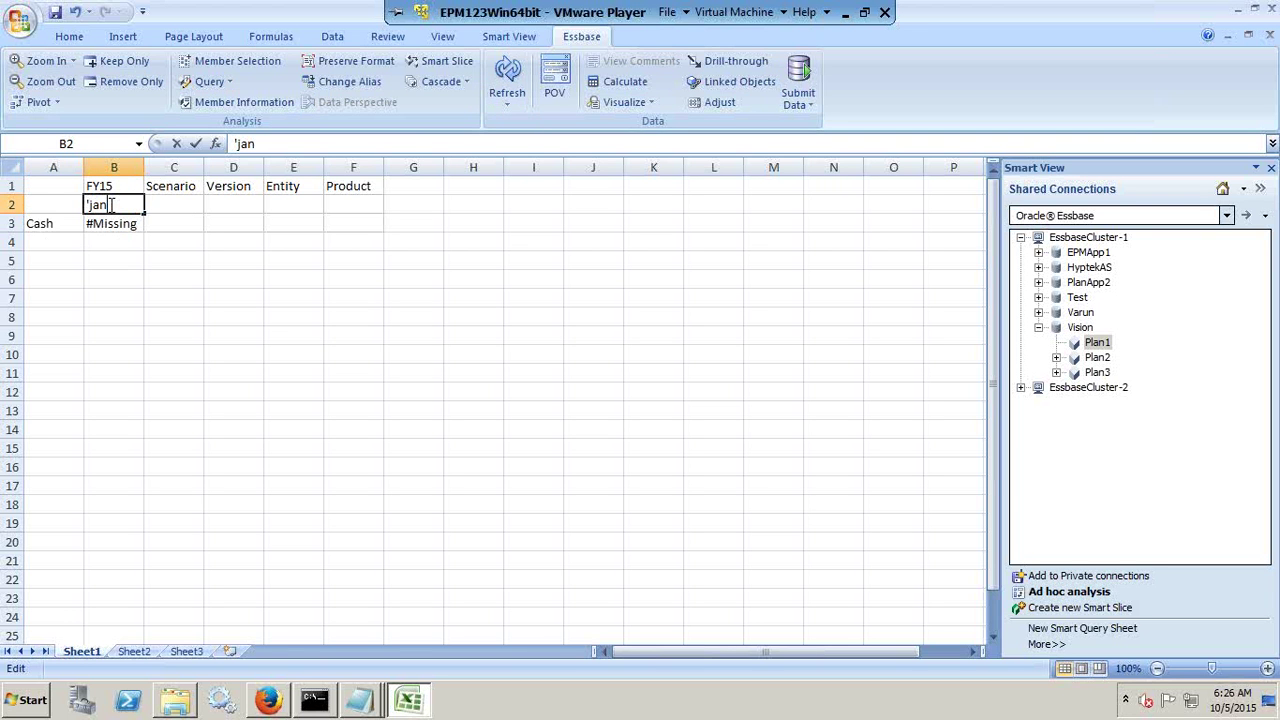
{"action": "key", "text": "Home"}
{"action": "key", "text": "Delete"}
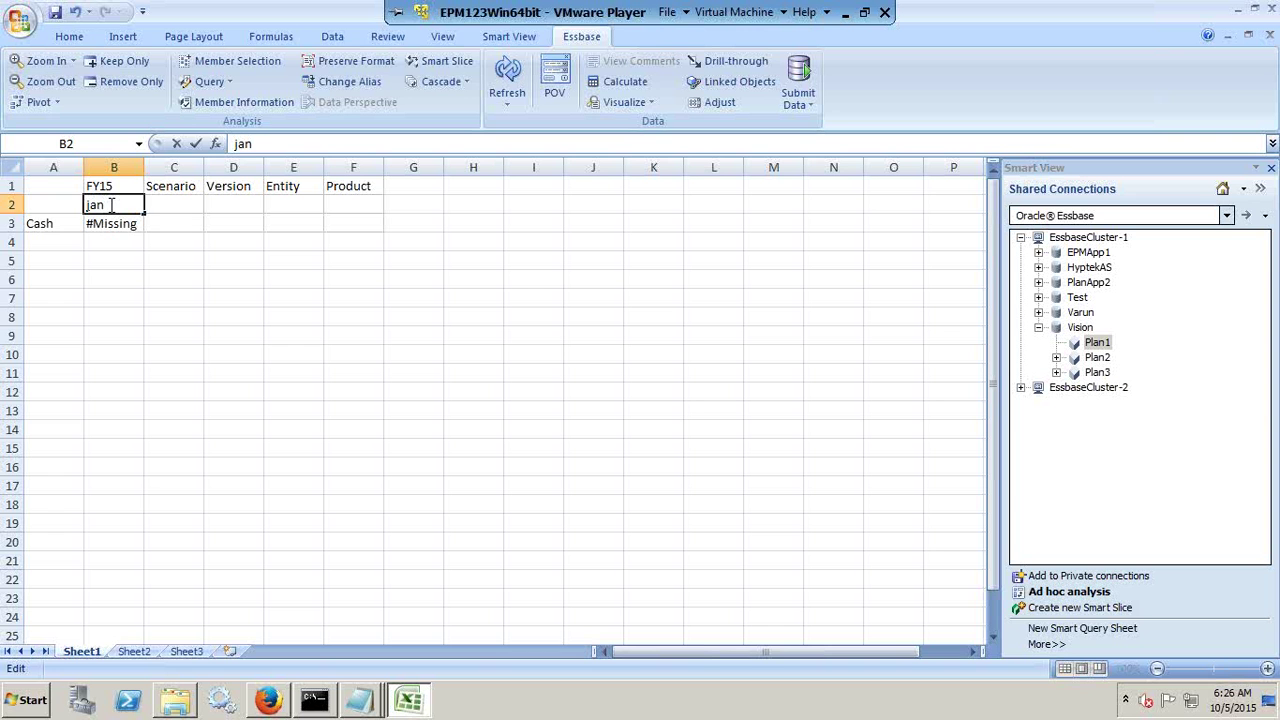
{"action": "key", "text": "Delete"}
{"action": "type", "text": "'J"}
{"action": "key", "text": "Return"}
Set the Scenario member in cell C1 to Actual and the Version member in cell D1 to Working
{"action": "key", "text": "Up"}
{"action": "key", "text": "Up"}
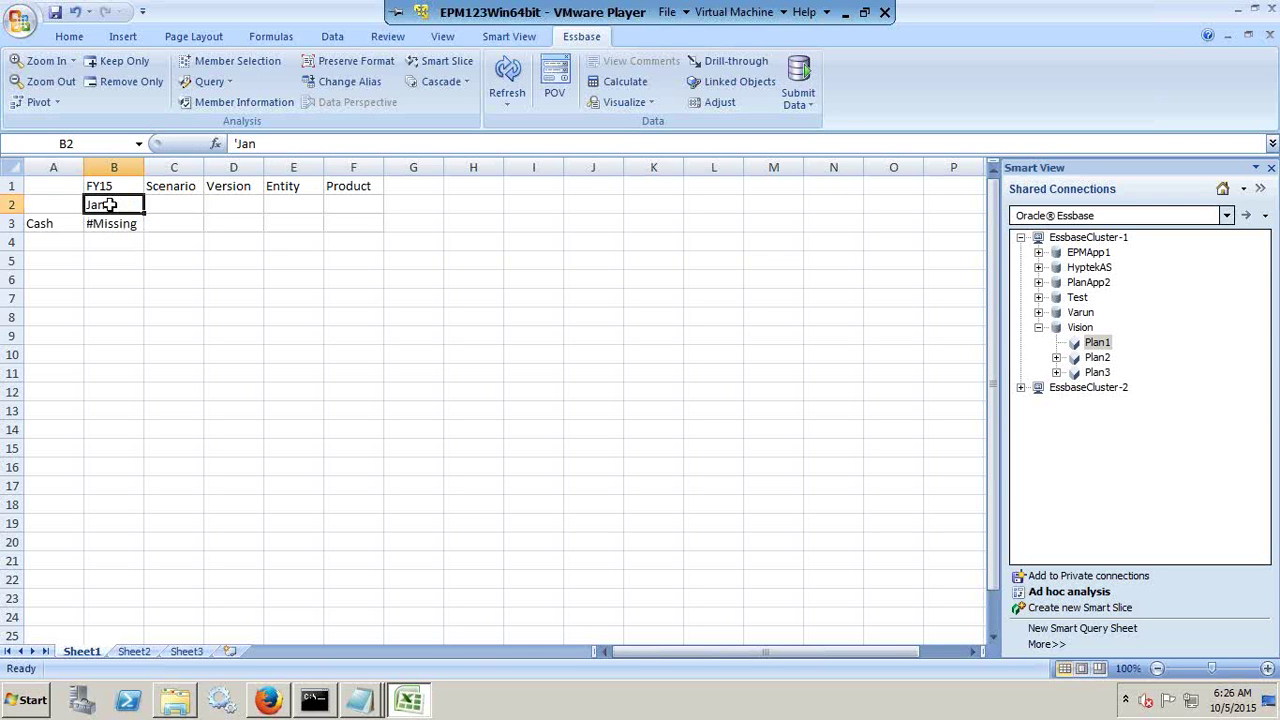
{"action": "key", "text": "Right"}
{"action": "type", "text": "'"}
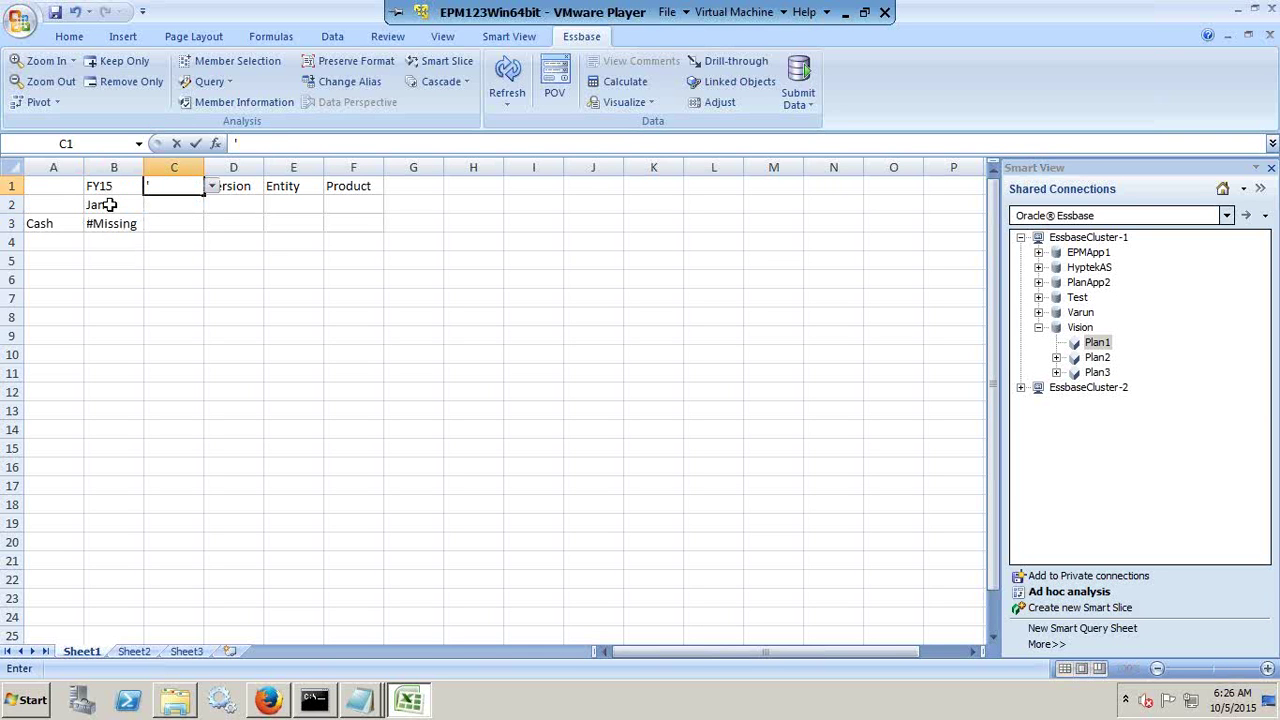
{"action": "type", "text": "Actual"}
{"action": "key", "text": "Return"}
{"action": "key", "text": "Up"}
{"action": "key", "text": "Right"}
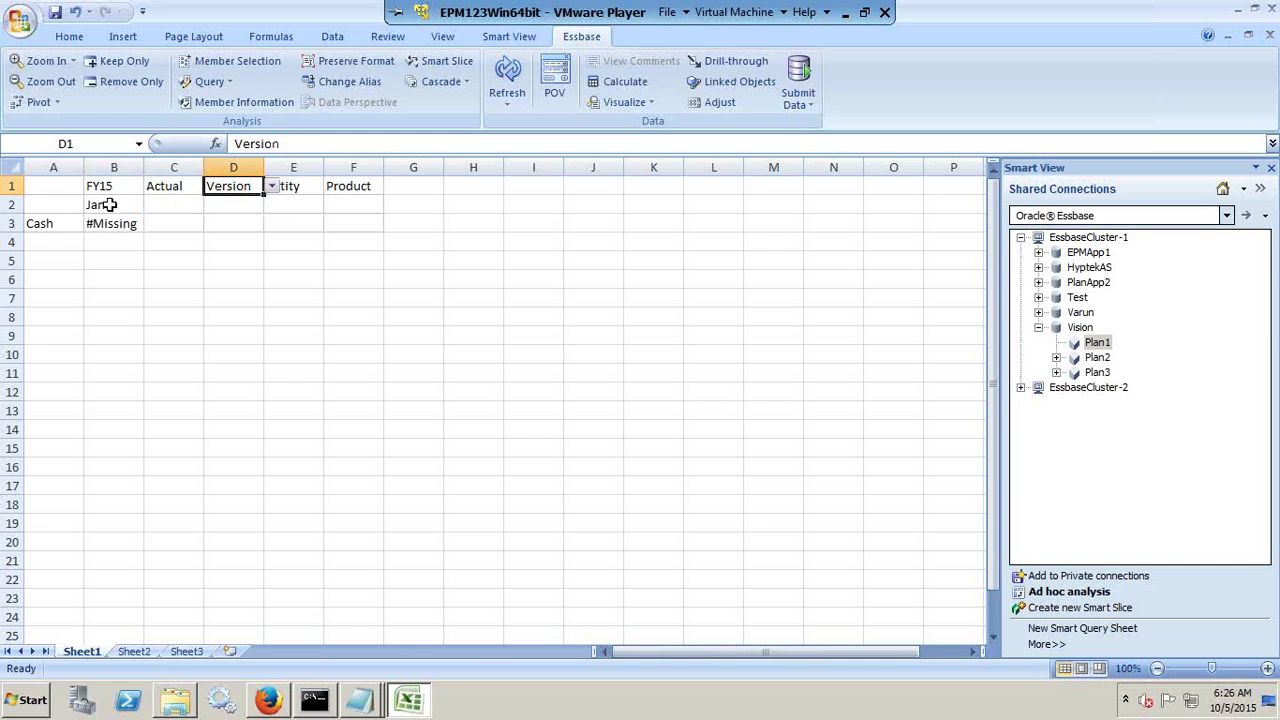
{"action": "type", "text": "'Working"}
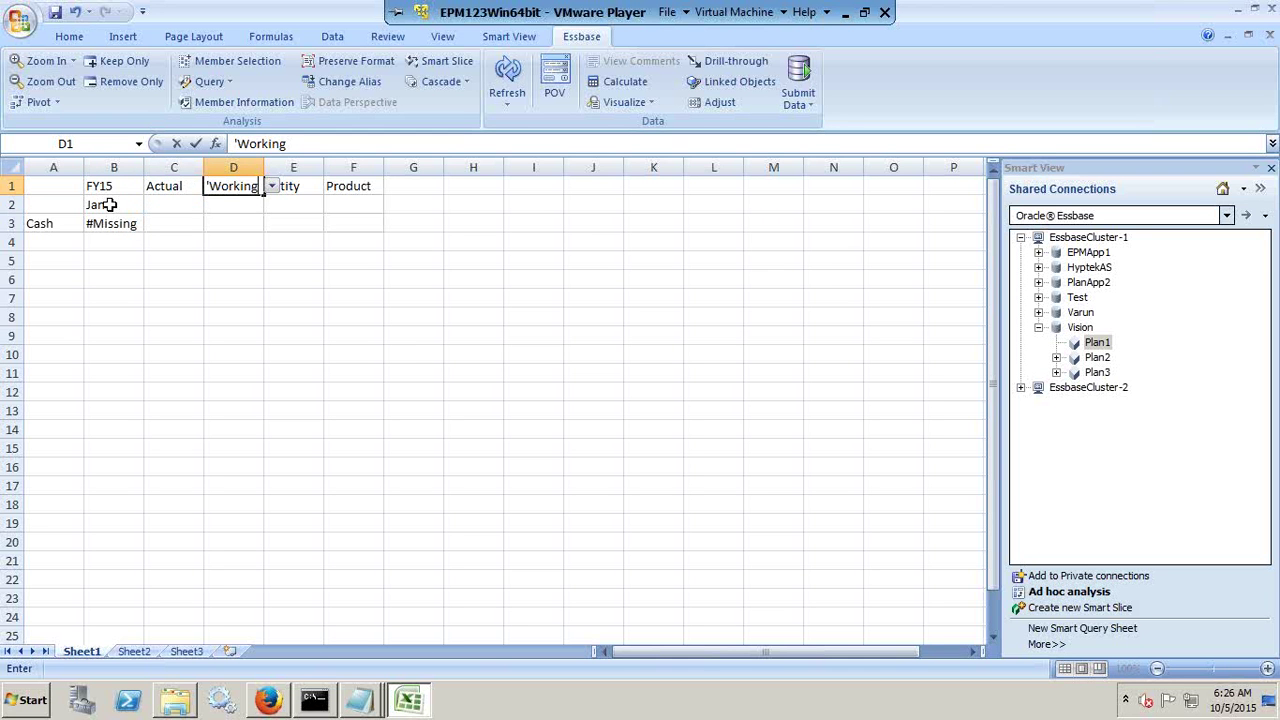
{"action": "key", "text": "Return"}
Following the PL_Load_Ignore file, set the Entity member in cell D1 to 110 and the Product member in cell E1 to P_000
{"action": "key", "text": "alt+Tab"}
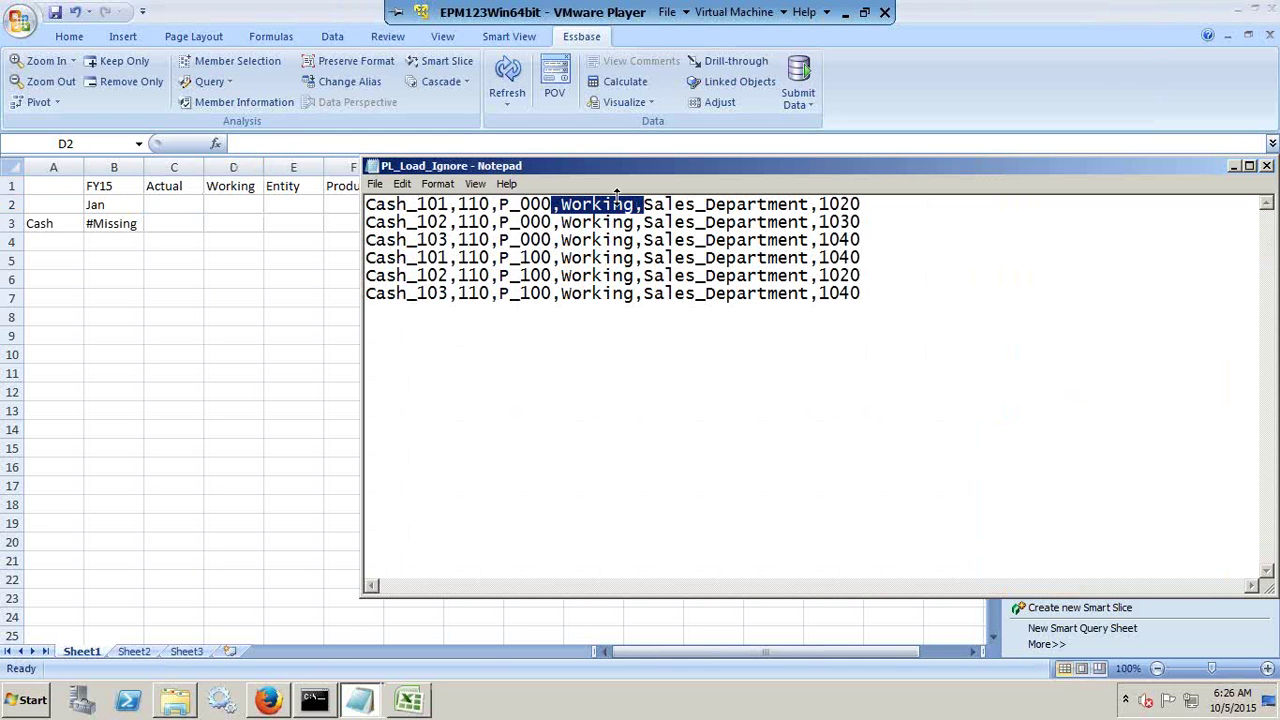
{"action": "left_click_drag", "start_coordinate": [565, 170], "coordinate": [543, 291]}
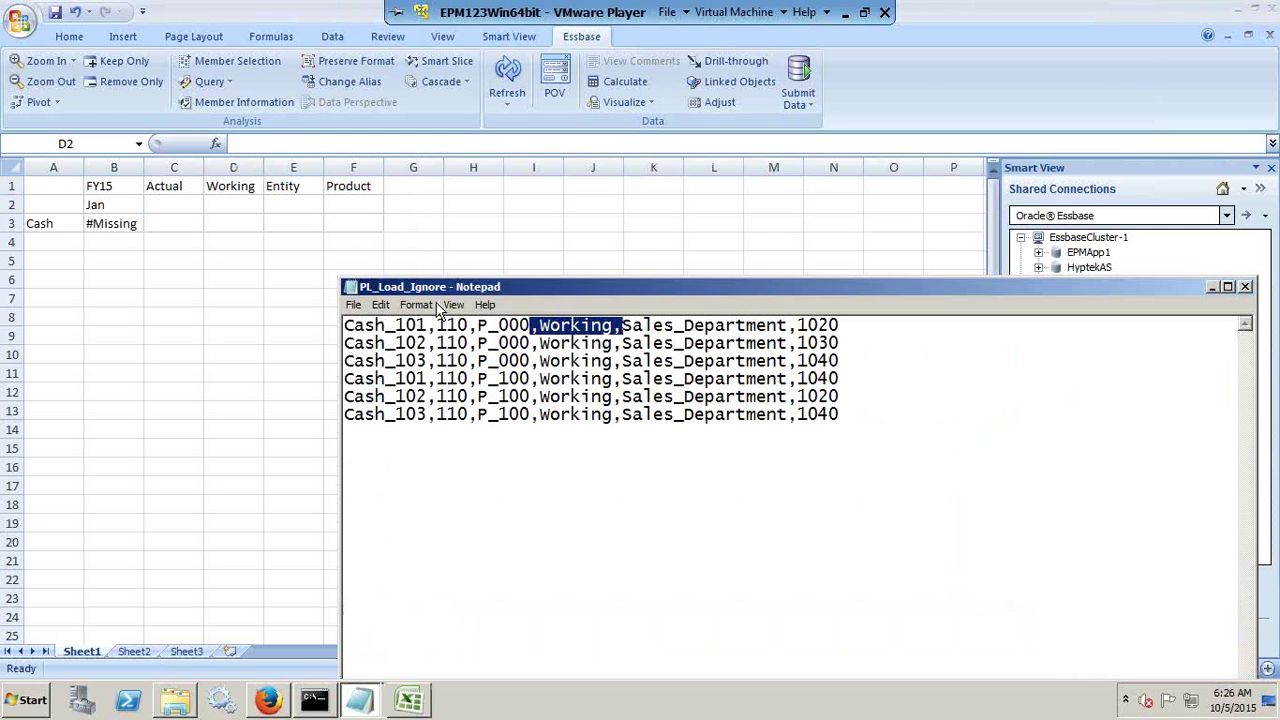
{"action": "double_click", "coordinate": [293, 190]}
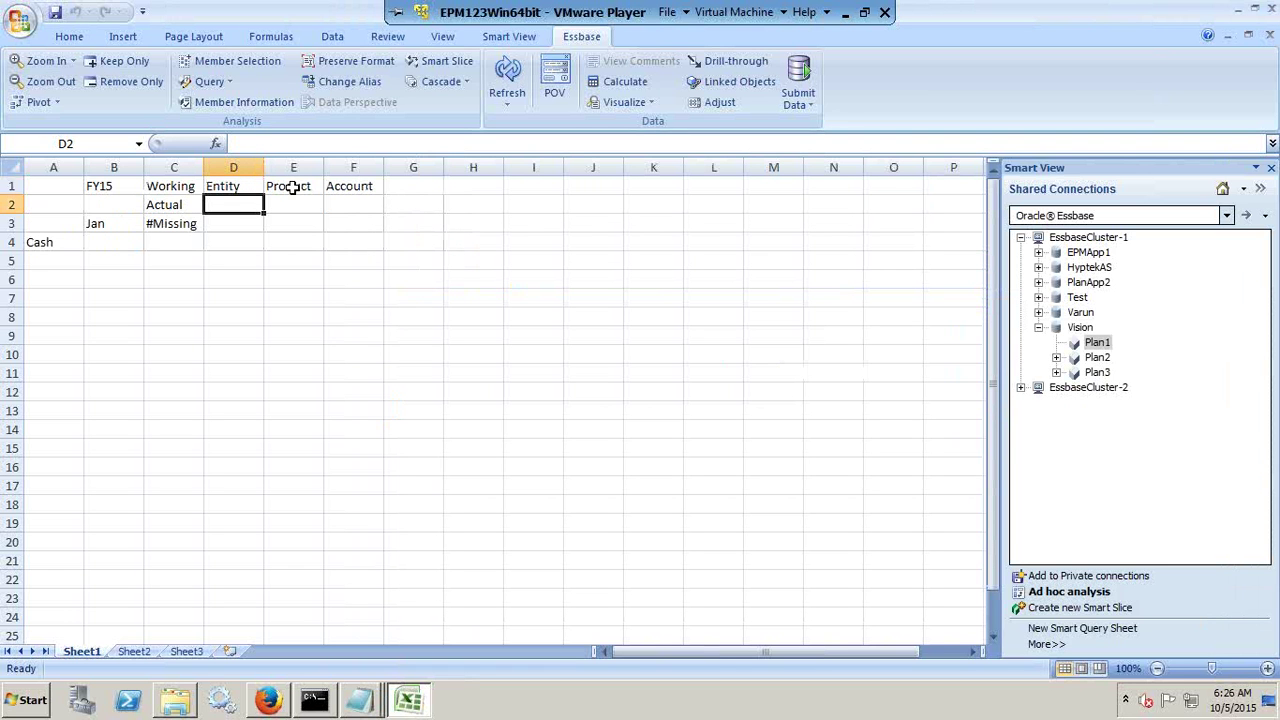
{"action": "left_click", "coordinate": [240, 186]}
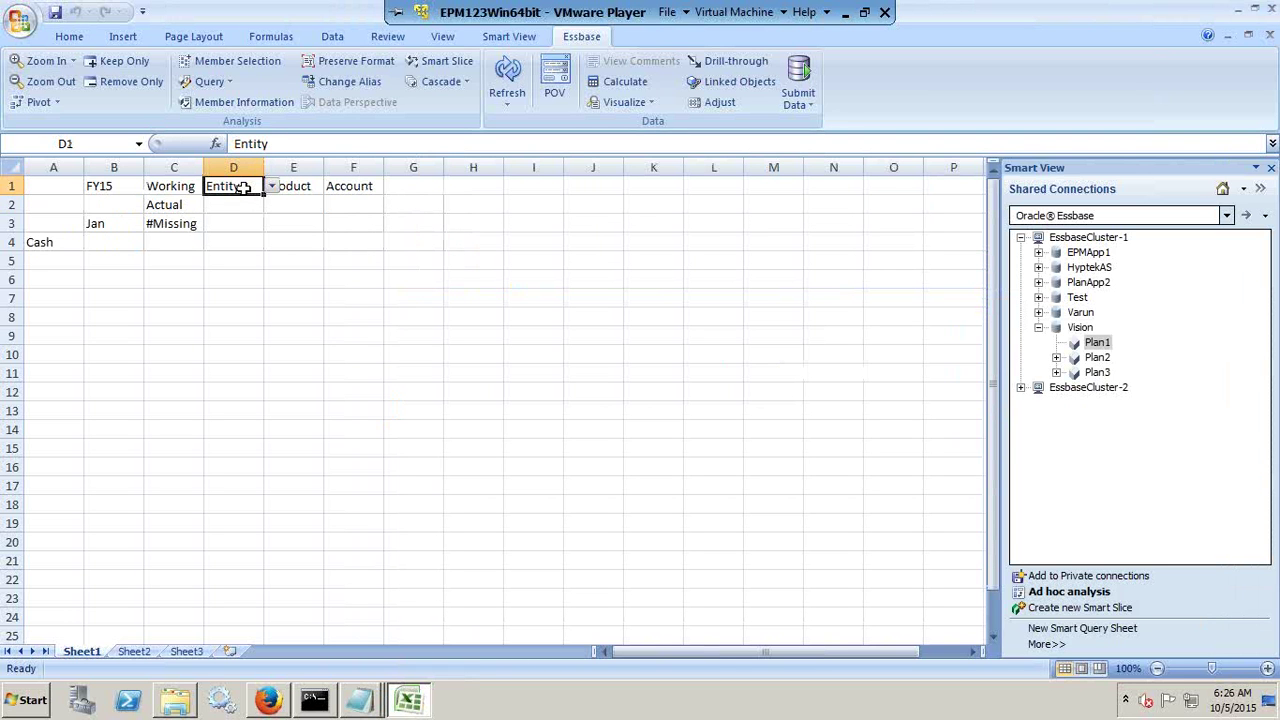
{"action": "type", "text": "110"}
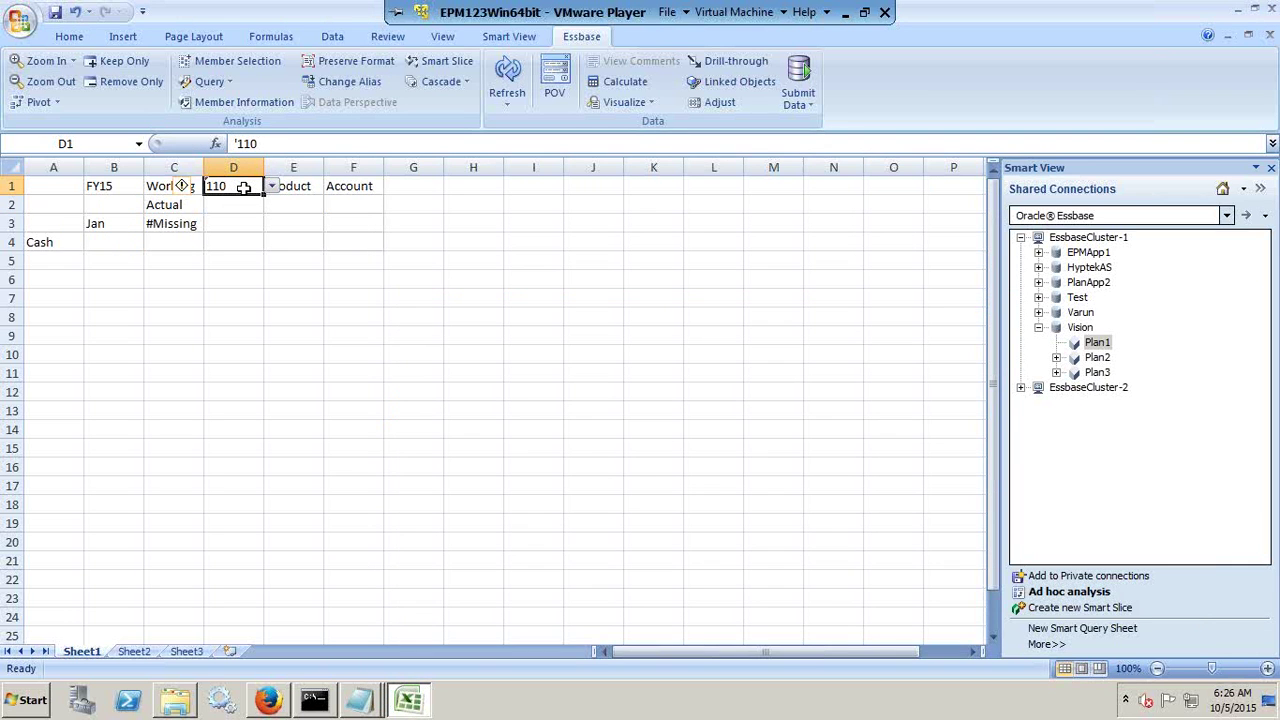
{"action": "key", "text": "Tab"}
{"action": "type", "text": "'P"}
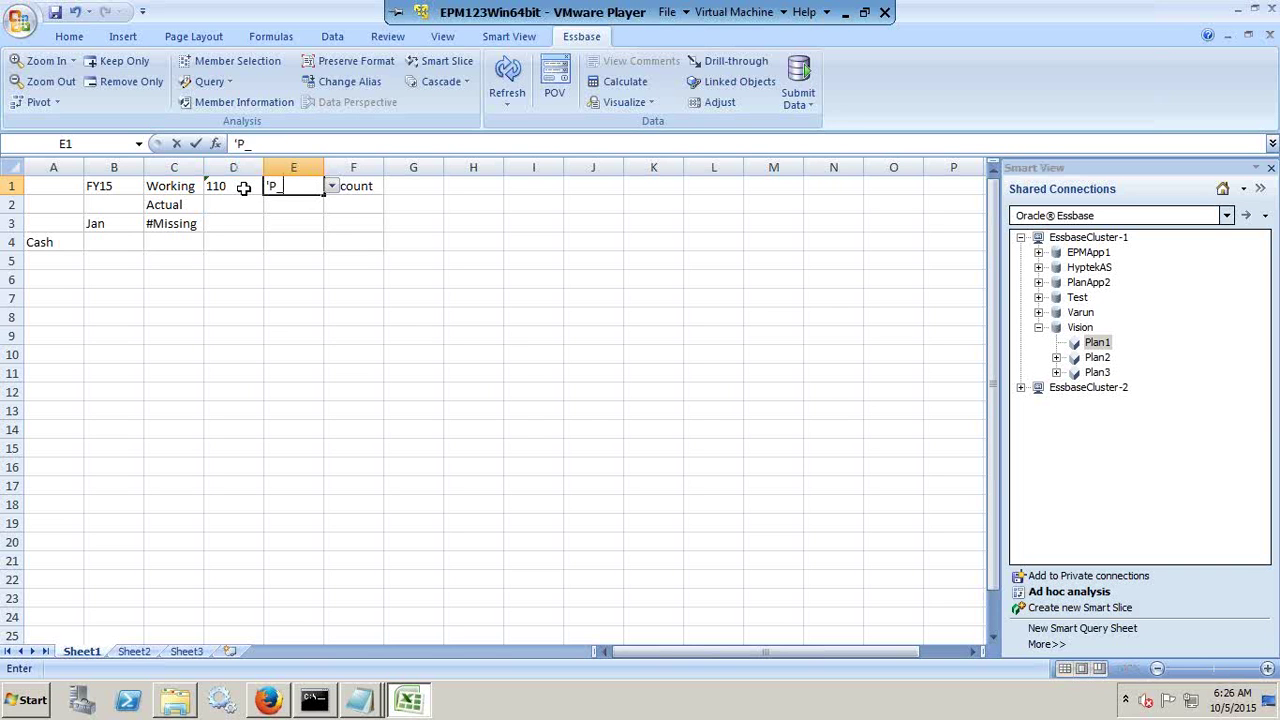
{"action": "type", "text": "_000"}
{"action": "key", "text": "Return"}
Compare the ad hoc grid's members, including the Account cell F1, with the records in the PL_Load_Ignore file
{"action": "key", "text": "alt+Tab"}
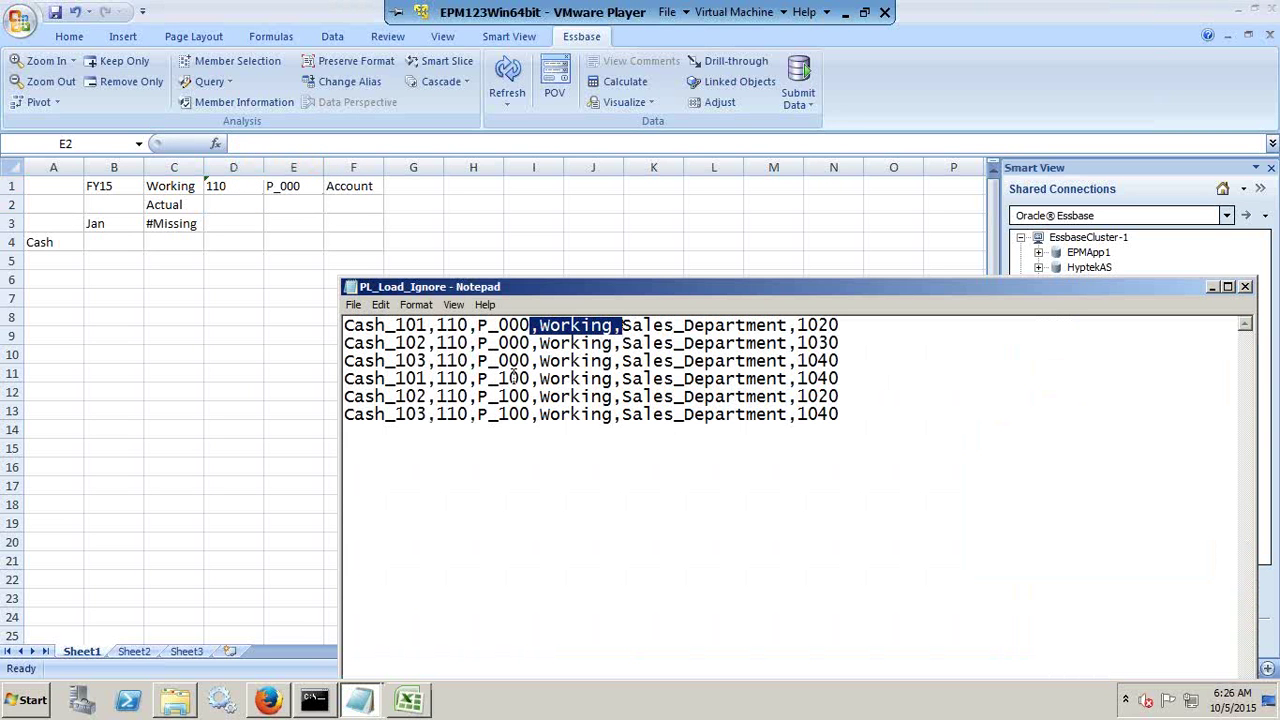
{"action": "key", "text": "alt+Tab"}
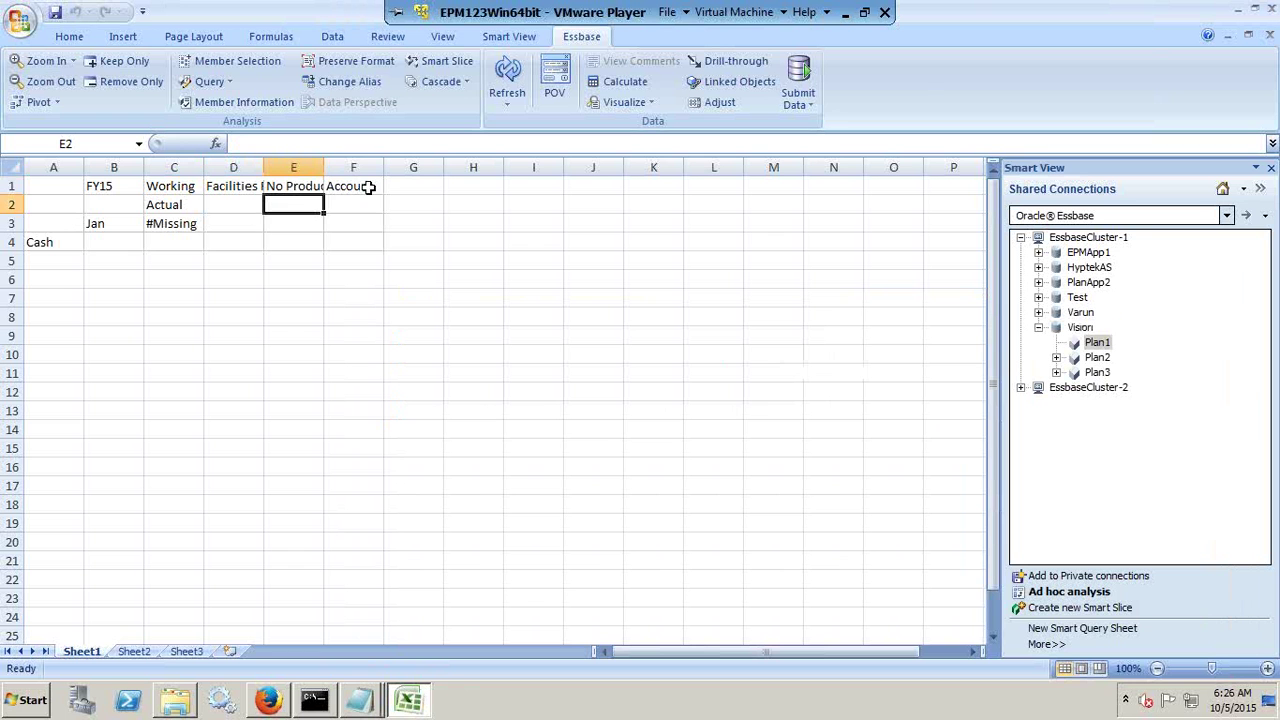
{"action": "left_click", "coordinate": [357, 188]}
{"action": "key", "text": "alt+Tab"}
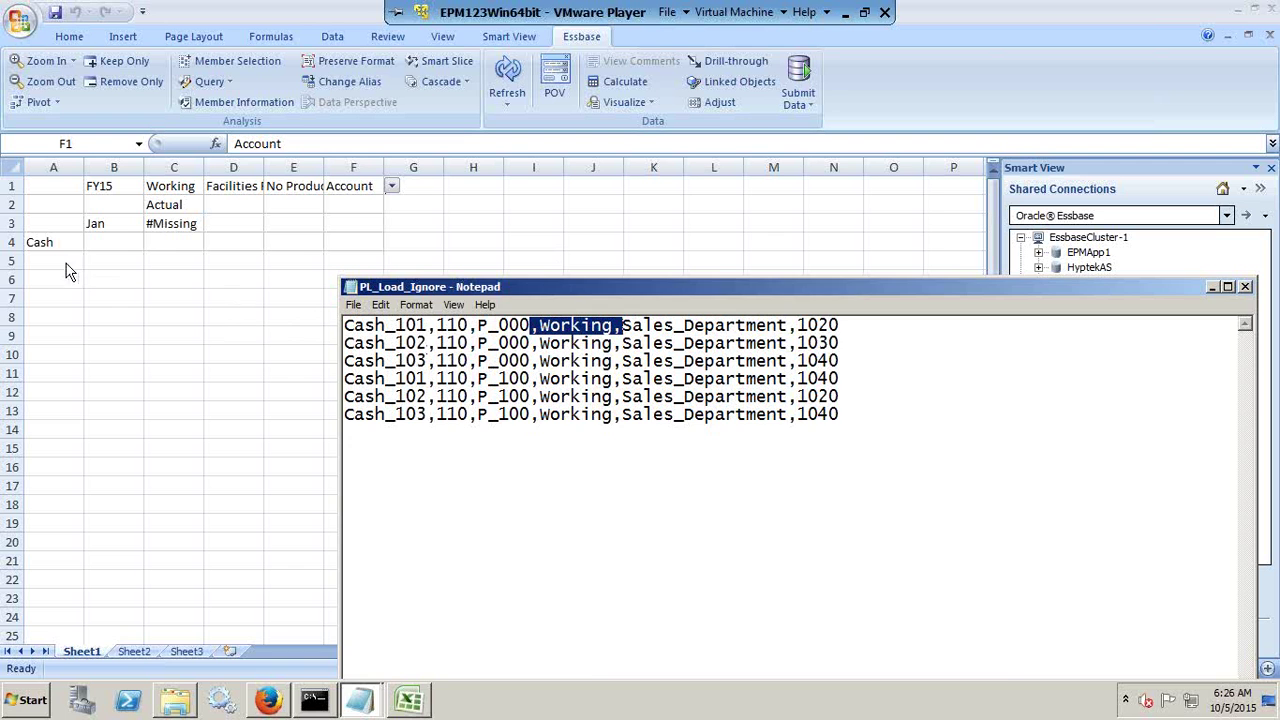
{"action": "key", "text": "alt+Tab"}
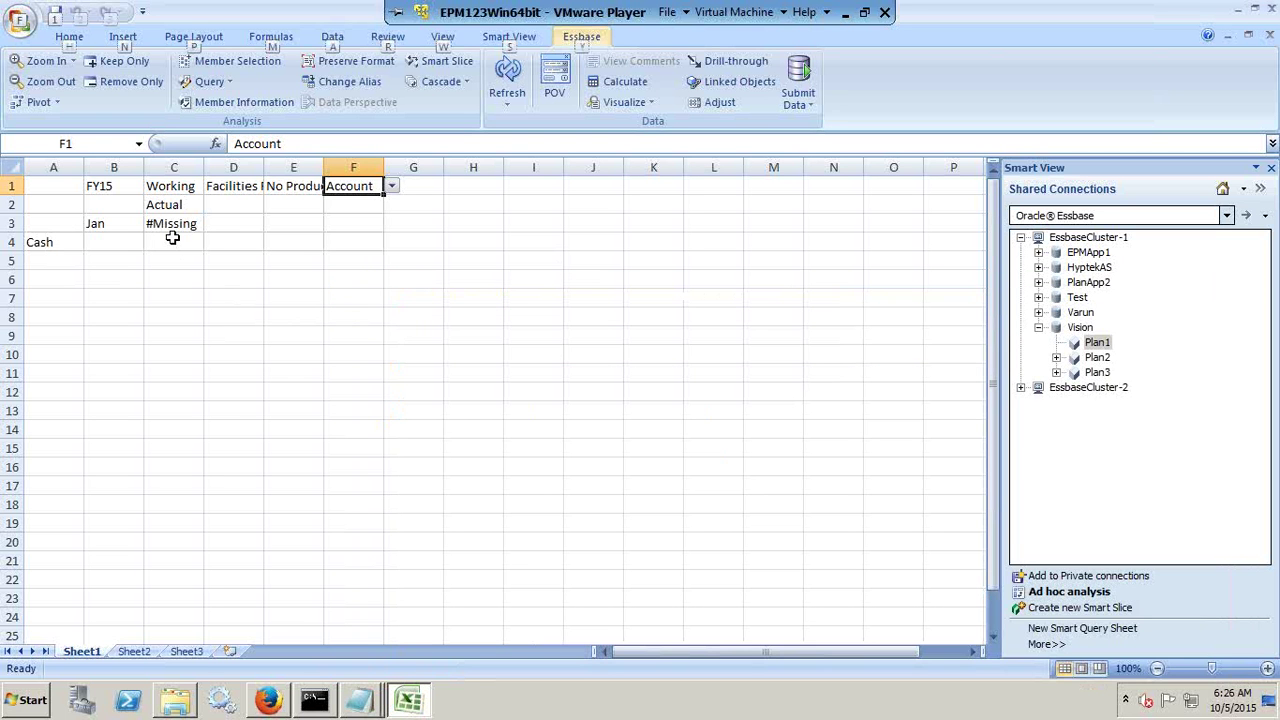
{"action": "key", "text": "alt+Tab"}
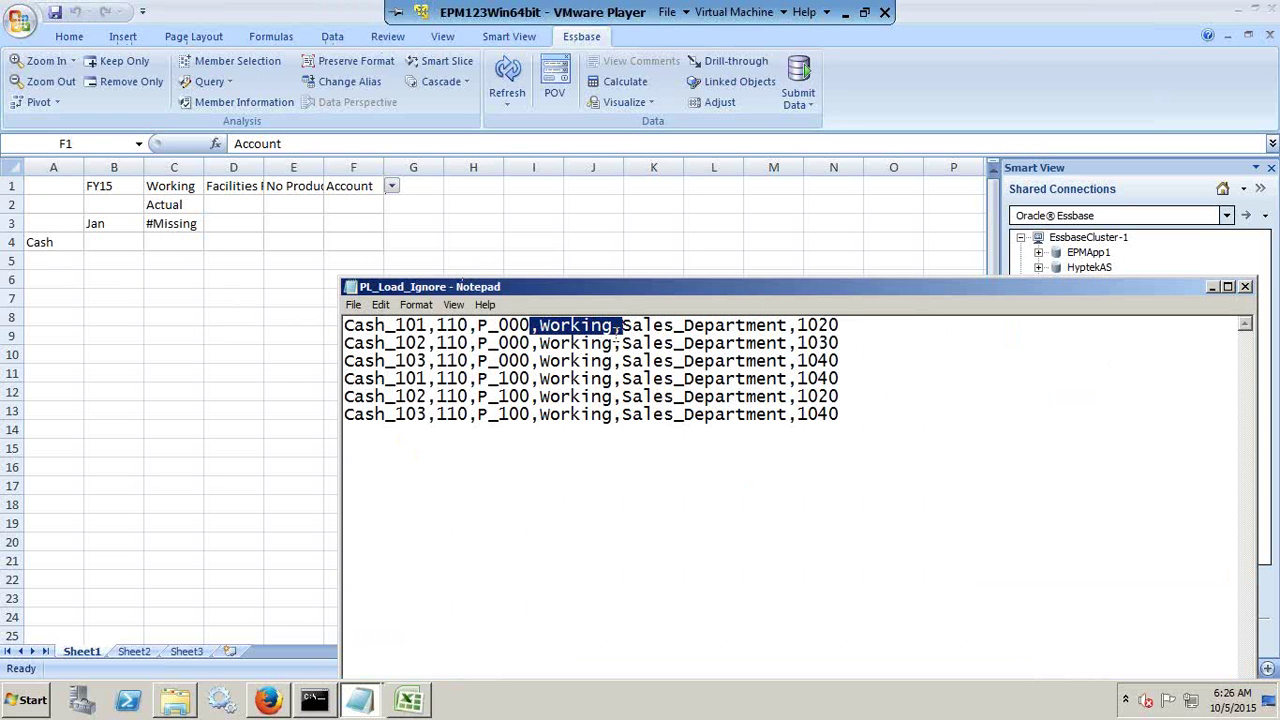
{"action": "key", "text": "alt+Tab"}
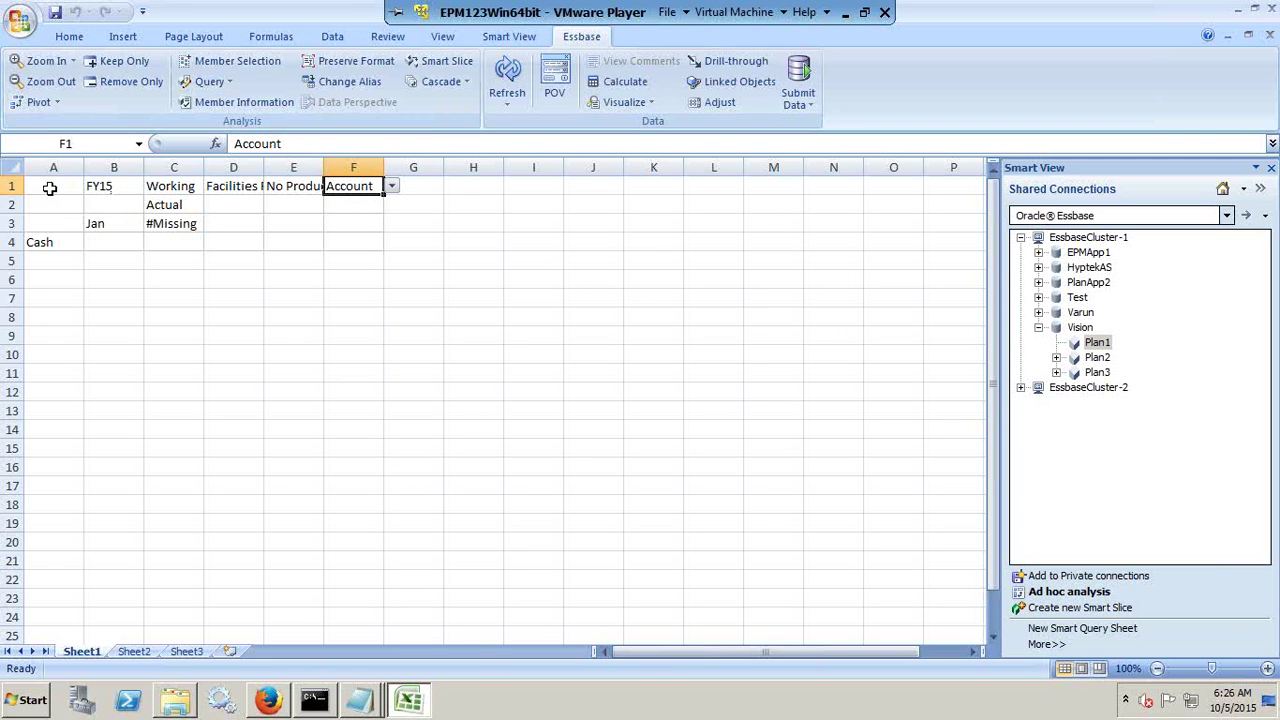
Clear the grid in A1:H4 on Sheet1 and try to start a new ad hoc analysis on Plan1 there
{"action": "left_click_drag", "start_coordinate": [46, 186], "coordinate": [451, 251]}
{"action": "key", "text": "Delete"}
{"action": "left_click", "coordinate": [1110, 343]}
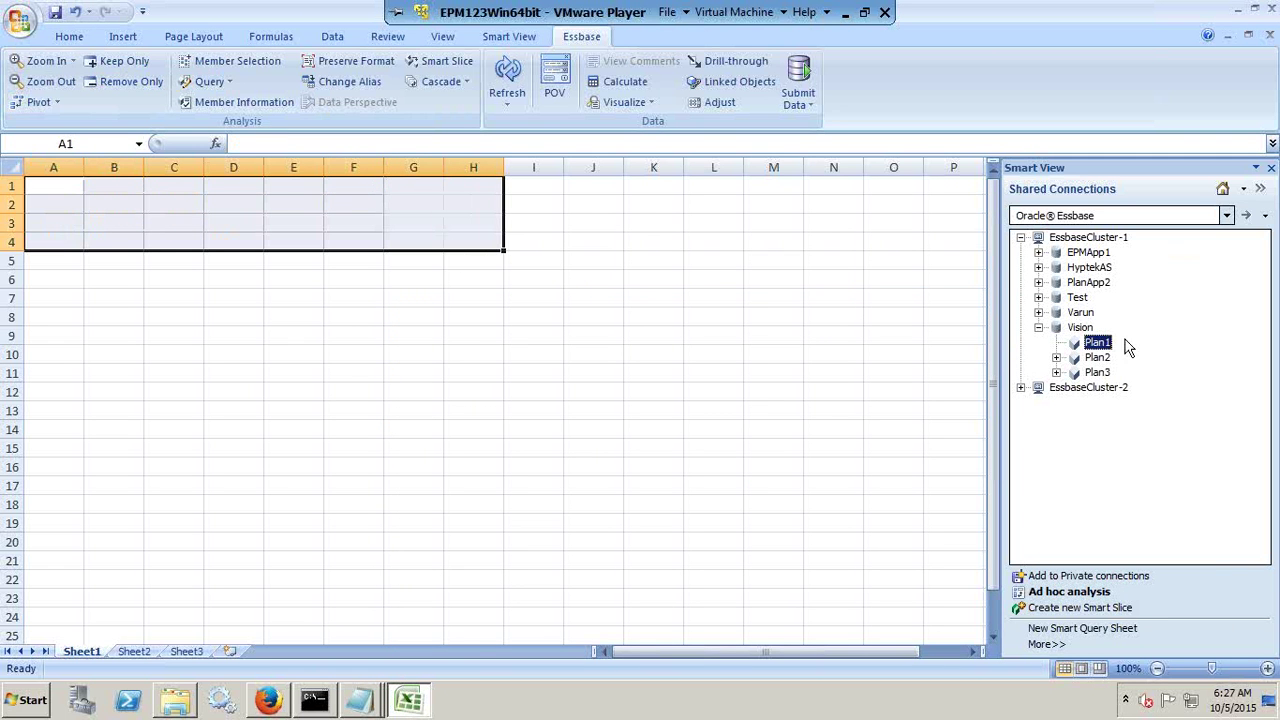
{"action": "right_click", "coordinate": [1105, 349]}
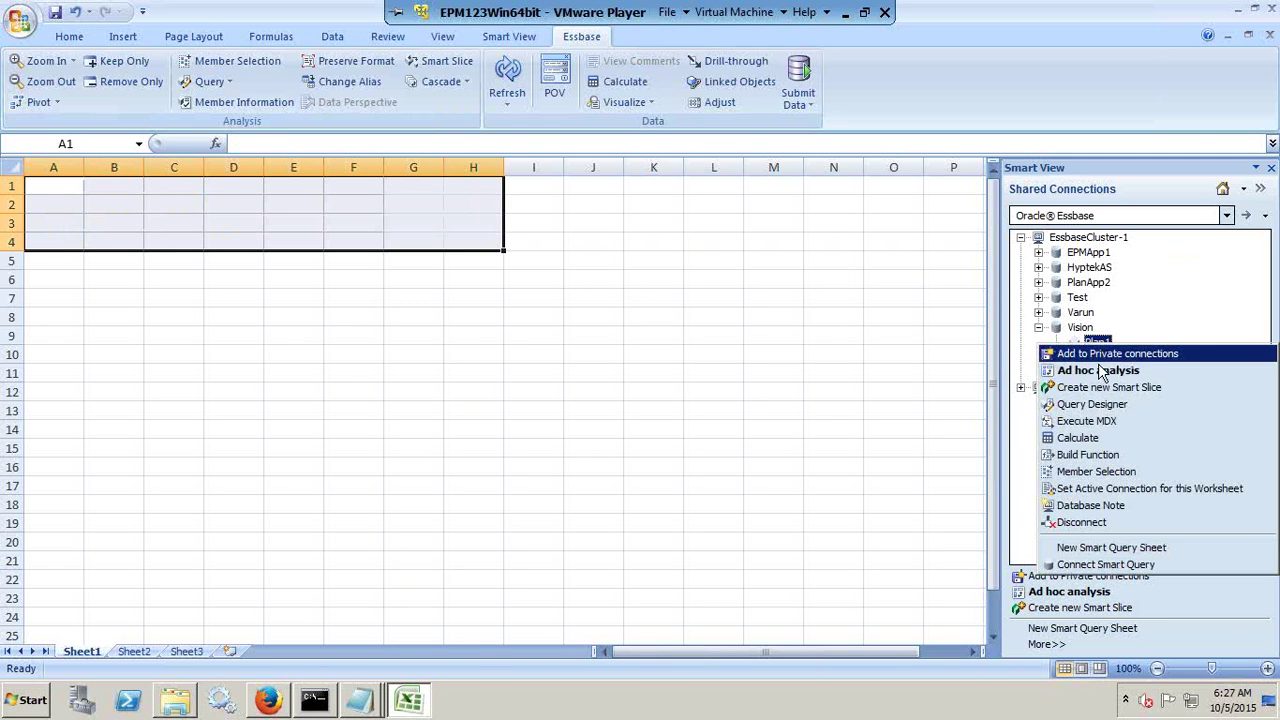
{"action": "left_click", "coordinate": [1096, 367]}
{"action": "left_click", "coordinate": [817, 482]}
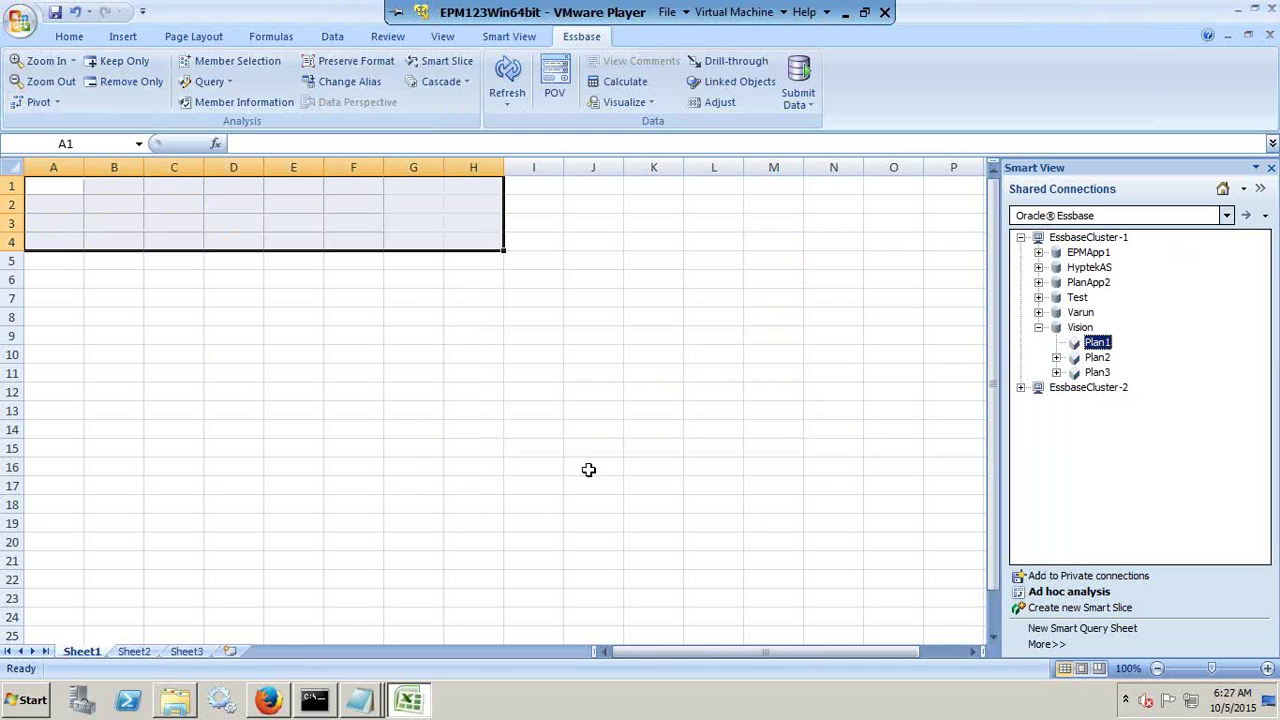
{"action": "left_click", "coordinate": [533, 466]}
Add a new worksheet and start an ad hoc analysis on Vision's Plan1 cube in it
{"action": "left_click", "coordinate": [230, 651]}
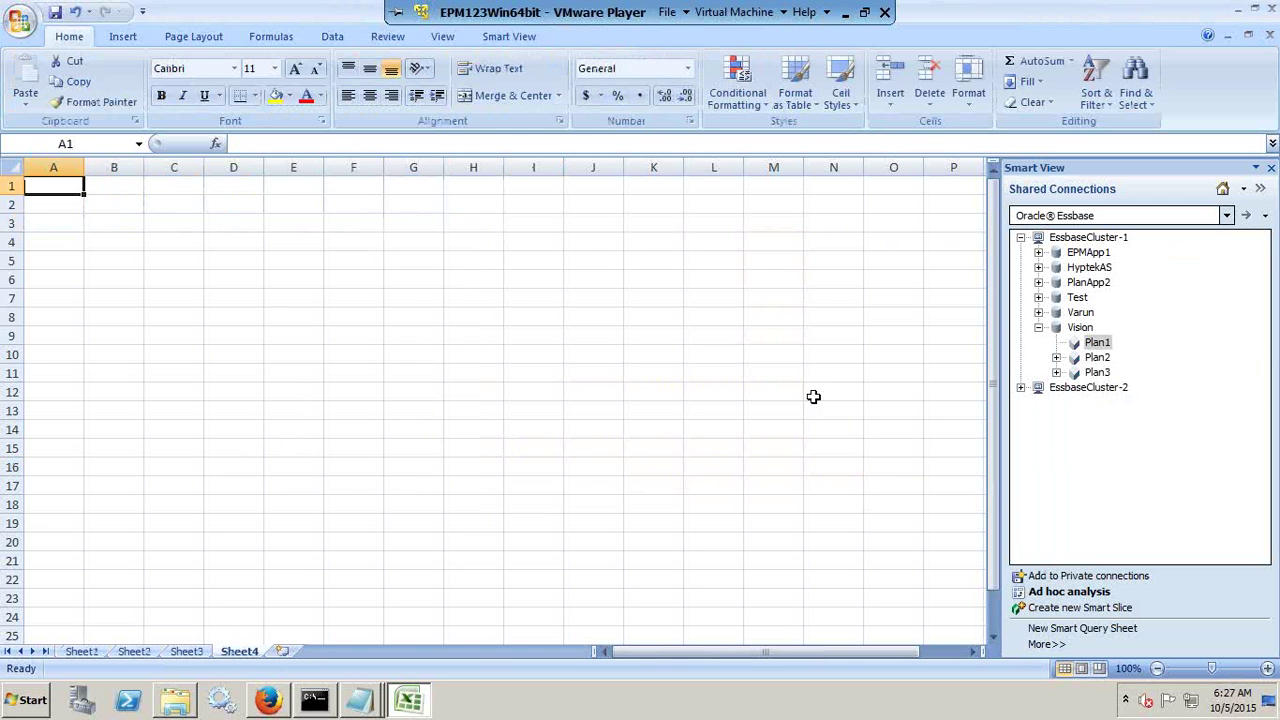
{"action": "right_click", "coordinate": [1092, 343]}
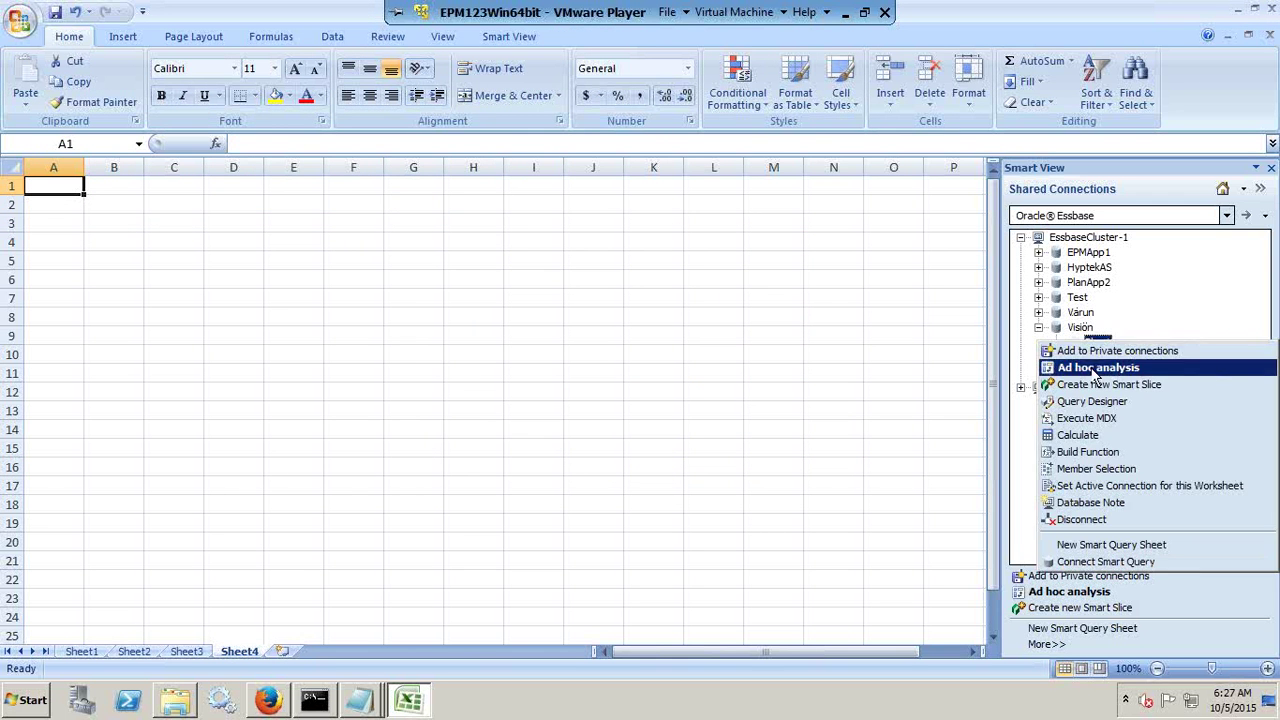
{"action": "left_click", "coordinate": [1090, 366]}
Replace the Account member in cell A3 of the new grid with Cash, entered as text
{"action": "left_click", "coordinate": [42, 228]}
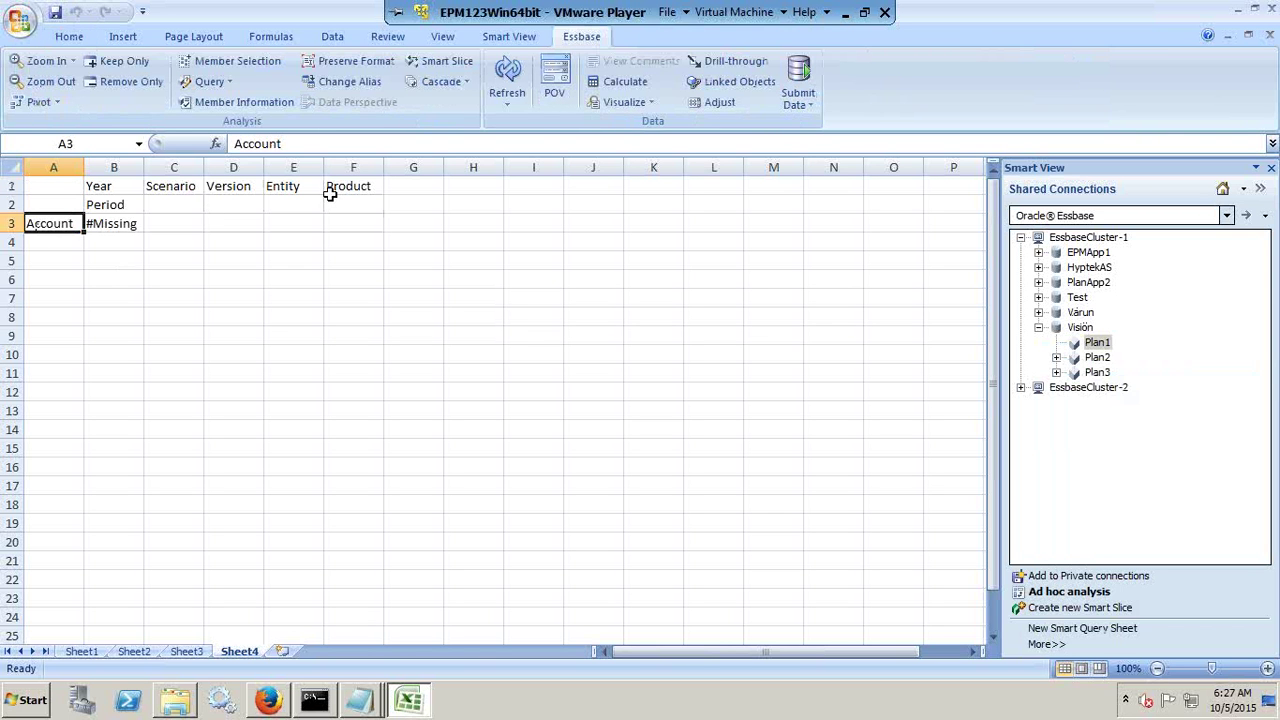
{"action": "type", "text": "'"}
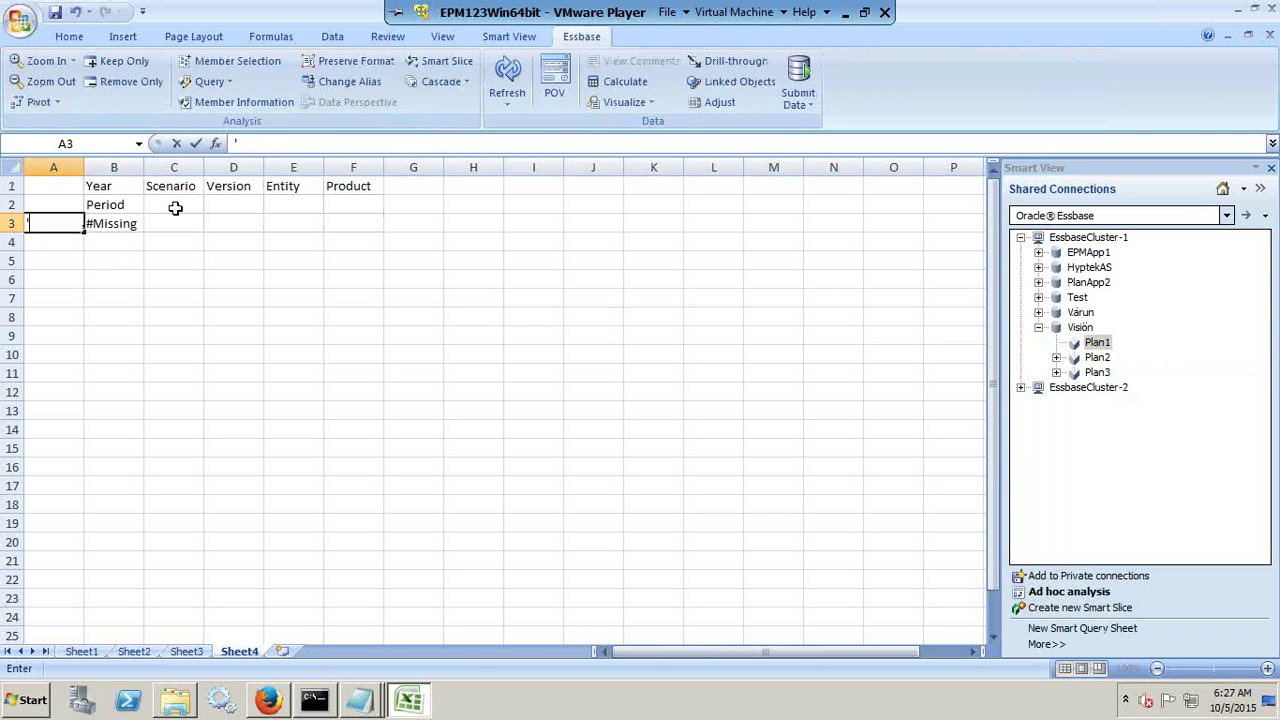
{"action": "type", "text": "Cash"}
{"action": "key", "text": "Return"}
Set the Period member in cell B2 to Jan and the Year member in cell B1 to FY15, both as text
{"action": "key", "text": "Up"}
{"action": "key", "text": "Up"}
{"action": "key", "text": "Right"}
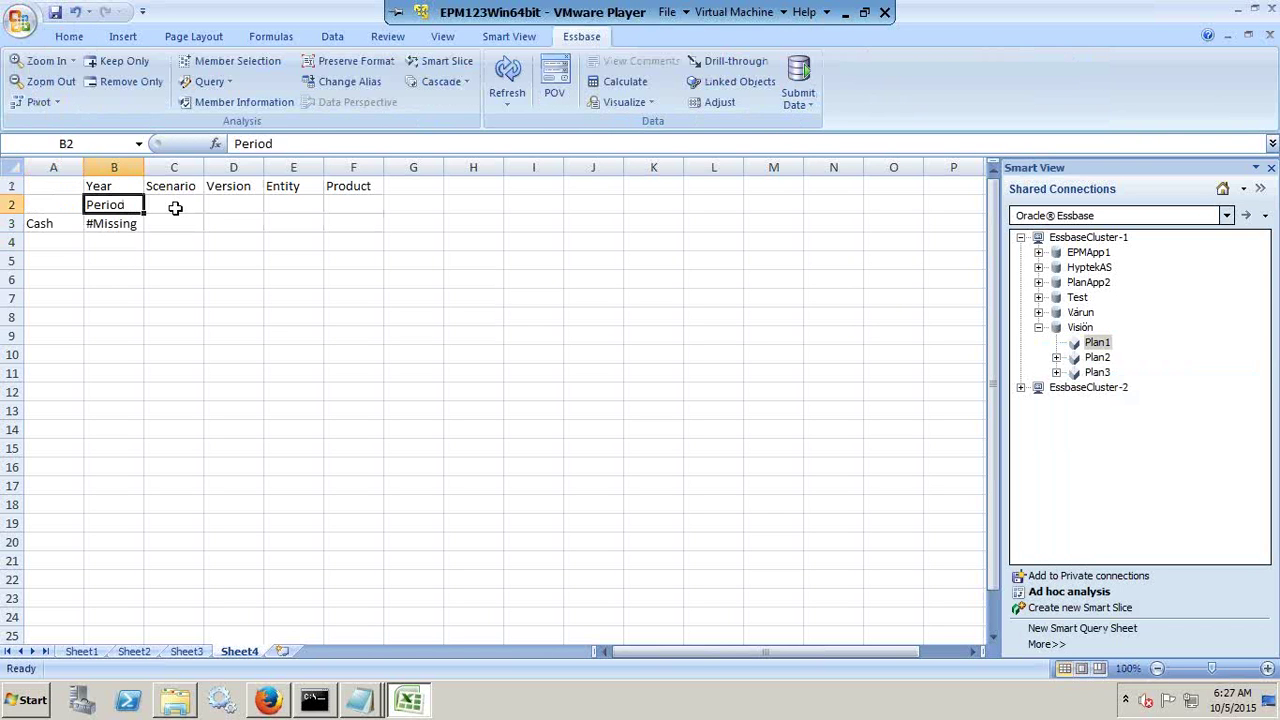
{"action": "type", "text": "'Jan"}
{"action": "key", "text": "Up"}
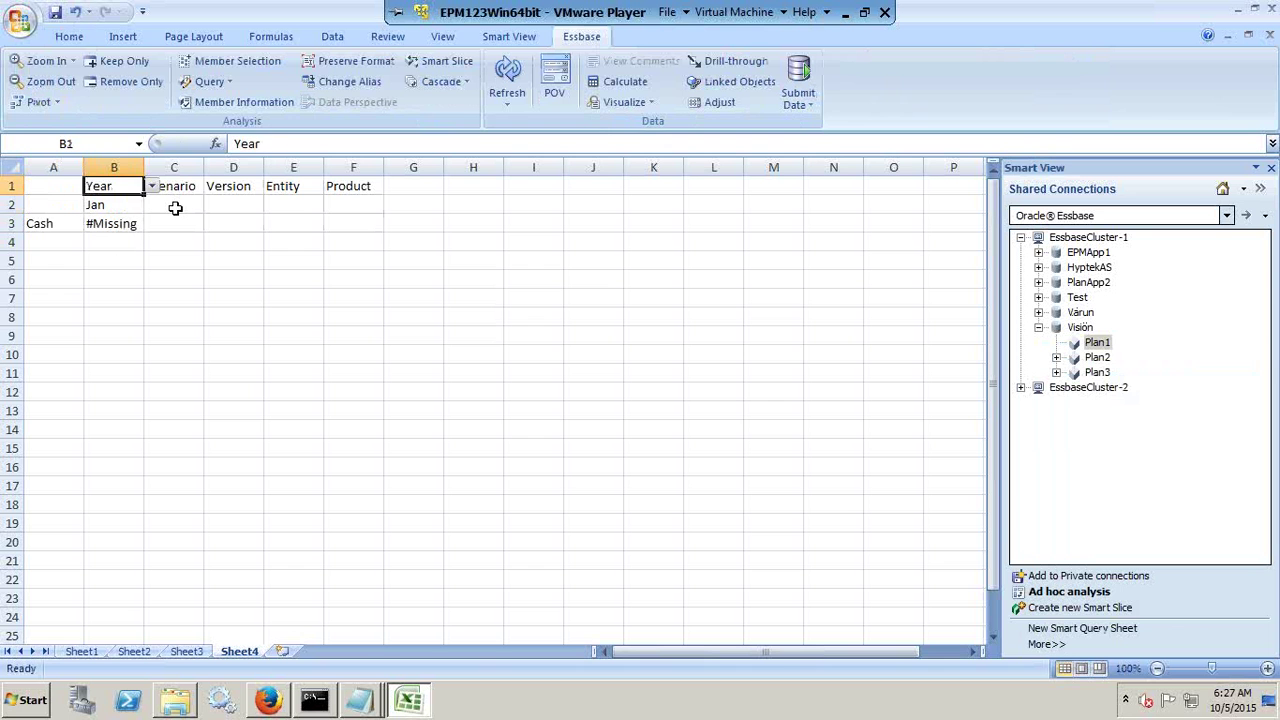
{"action": "type", "text": "'FY15"}
{"action": "key", "text": "Return"}
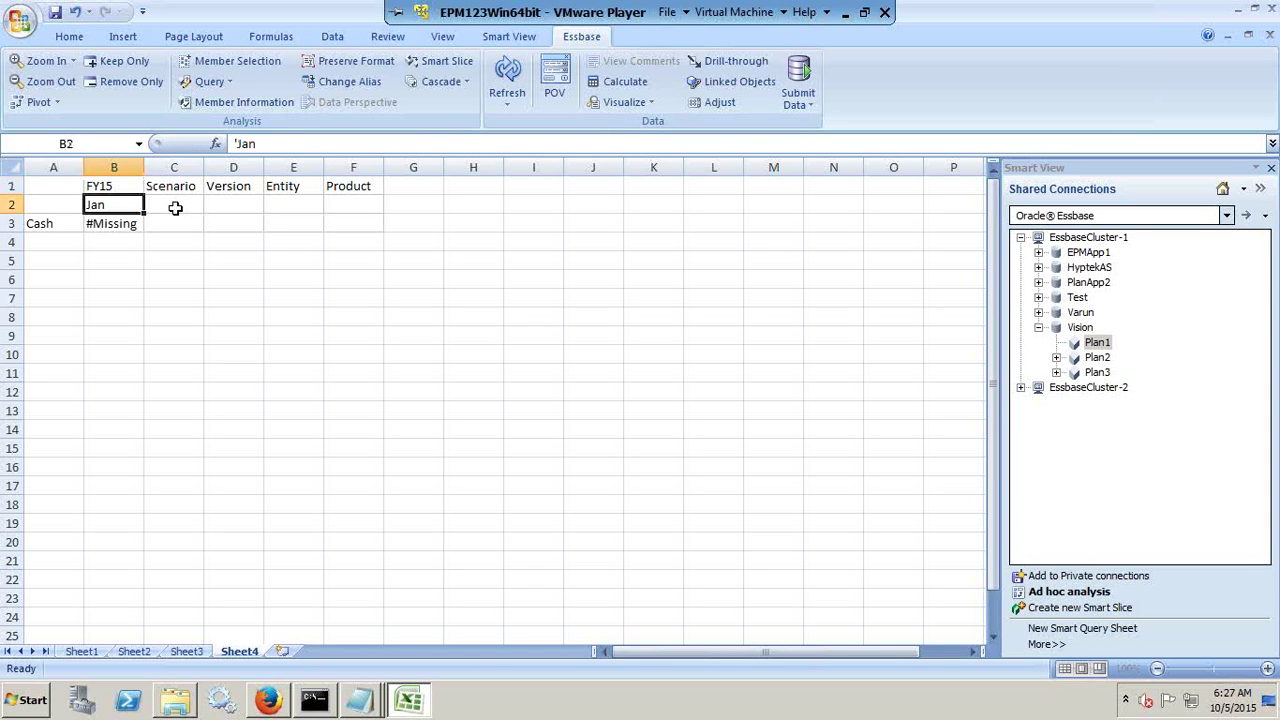
Set the Scenario member in cell C1 to Actual and the Version member in cell D1 to Working on Sheet4
{"action": "key", "text": "Up"}
{"action": "key", "text": "Right"}
{"action": "type", "text": "'"}
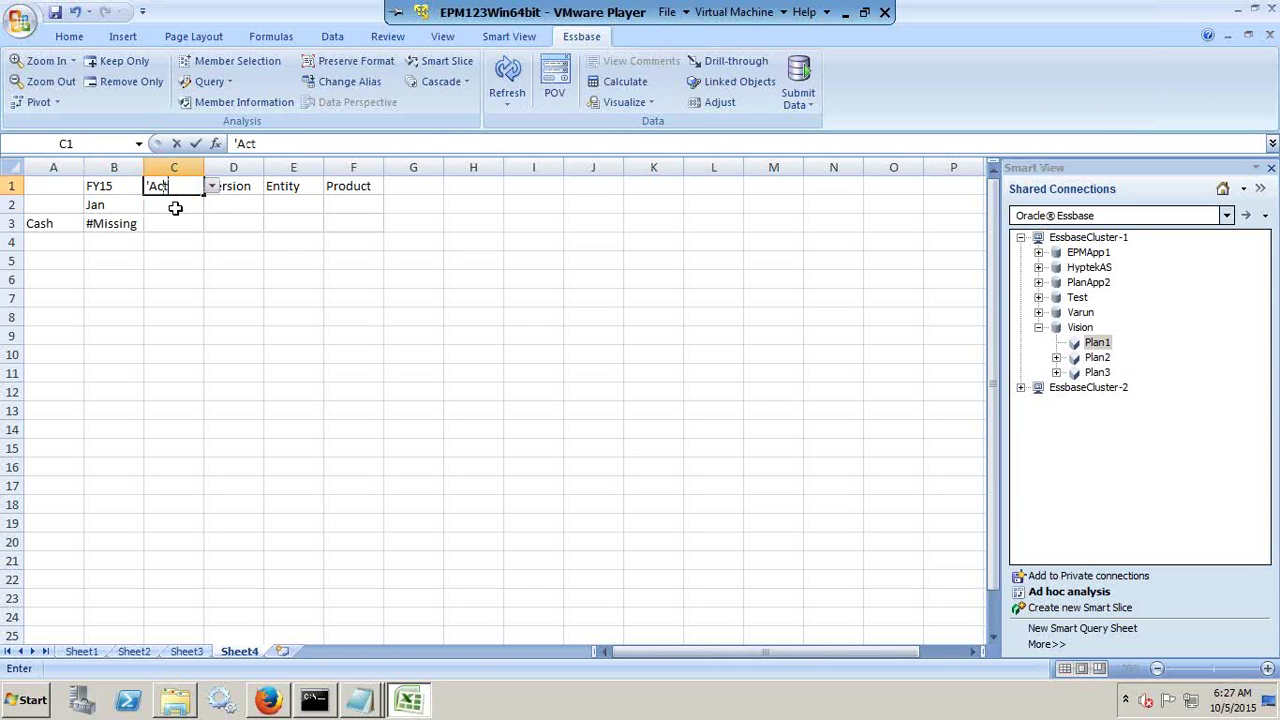
{"action": "key", "text": "Tab"}
{"action": "type", "text": "'W"}
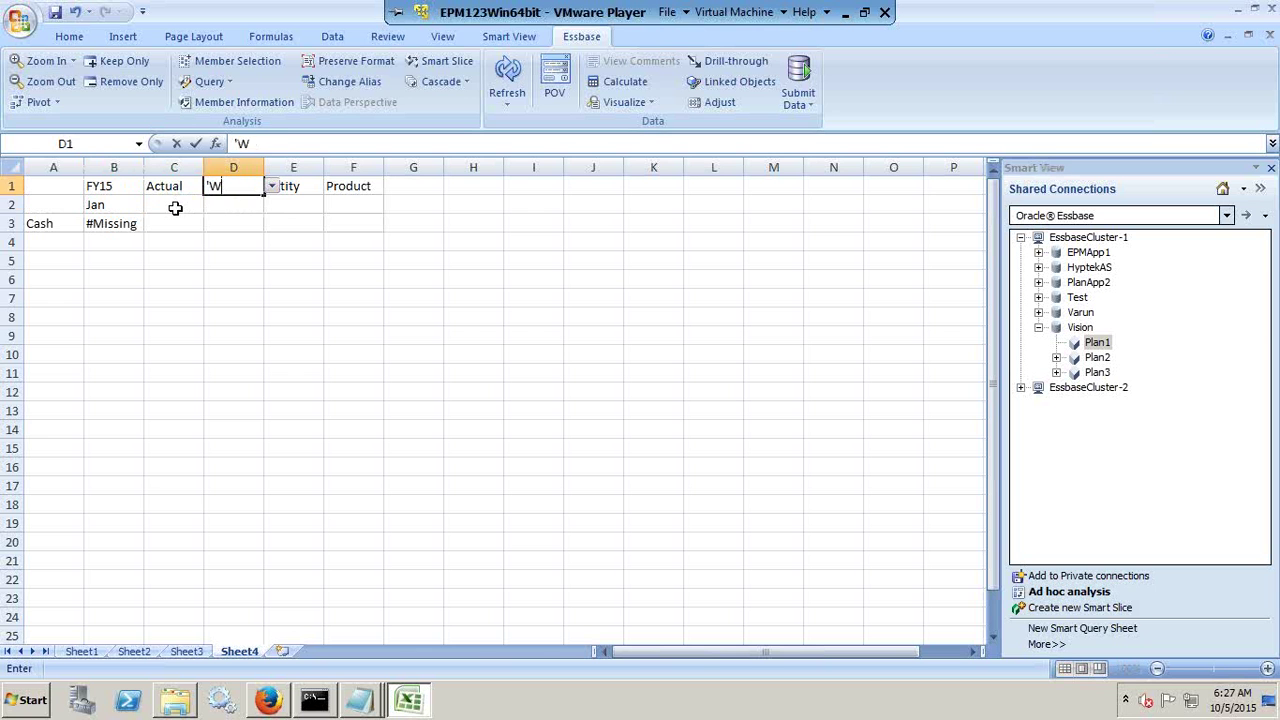
{"action": "type", "text": "orking"}
{"action": "key", "text": "Tab"}
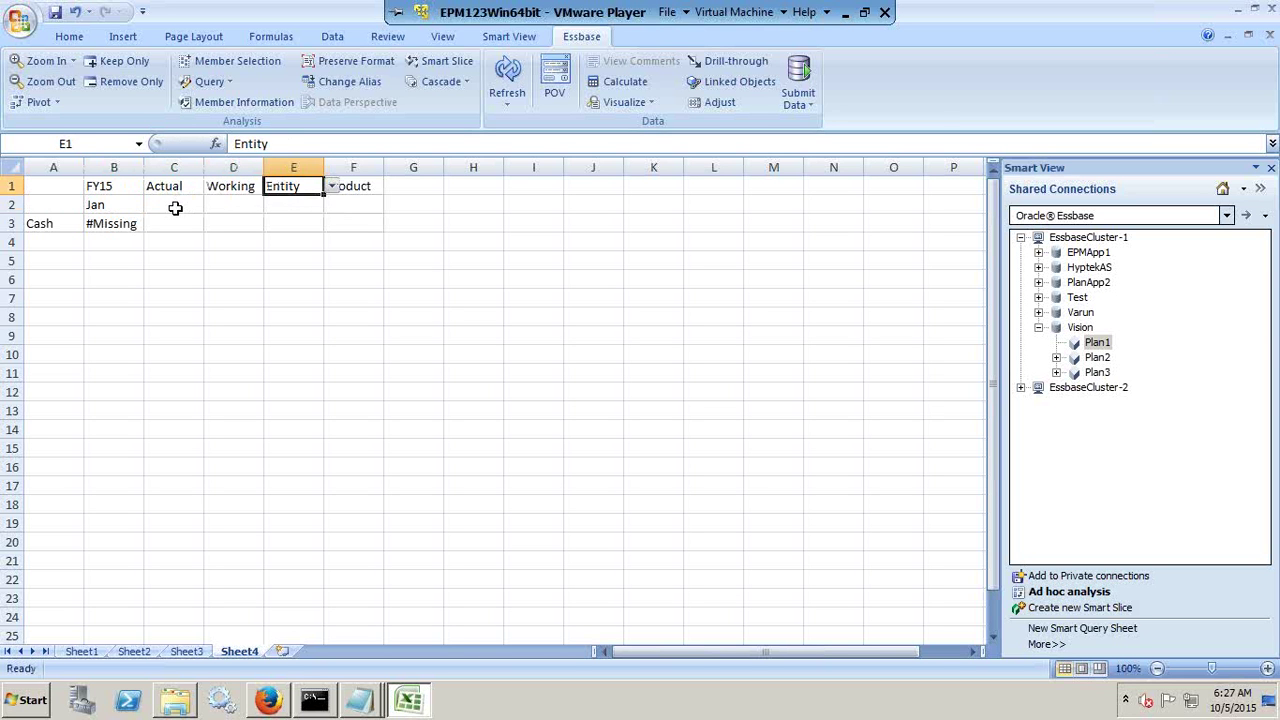
Set the Entity member in cell E1 to 110 and the Product member in F1 to P_000, and refresh the grid
{"action": "type", "text": "'110"}
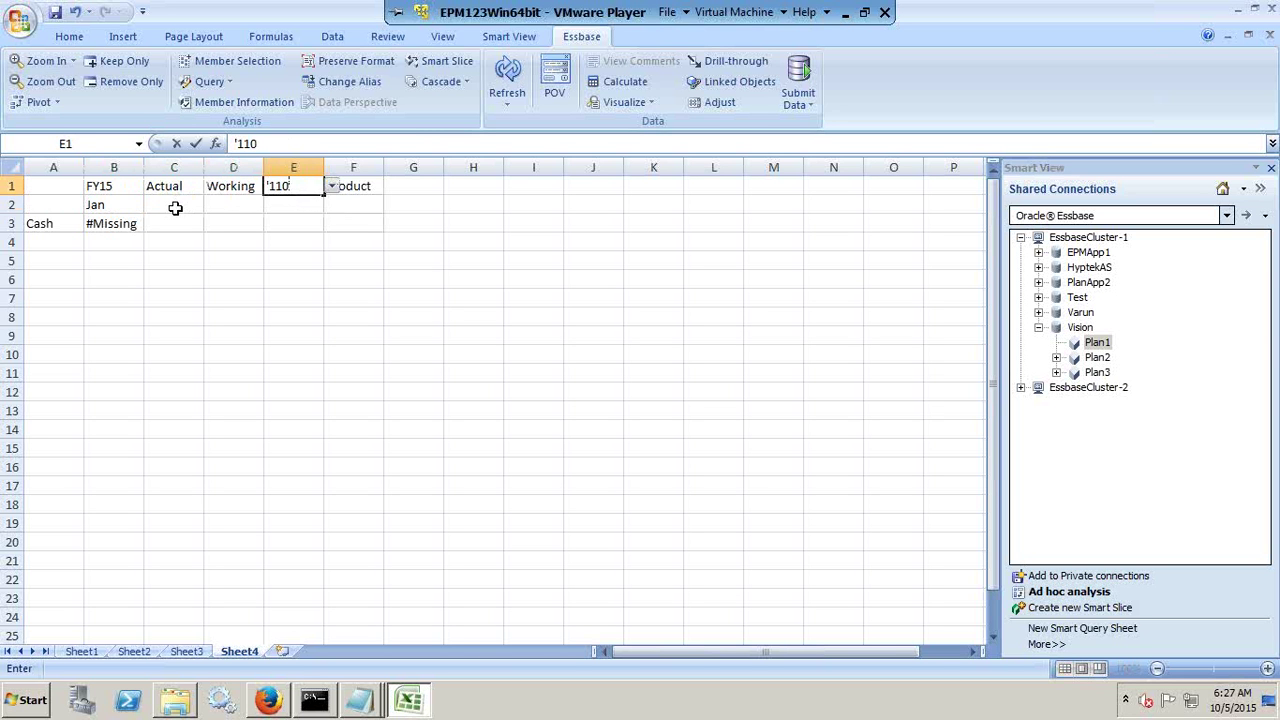
{"action": "key", "text": "Tab"}
{"action": "type", "text": "'"}
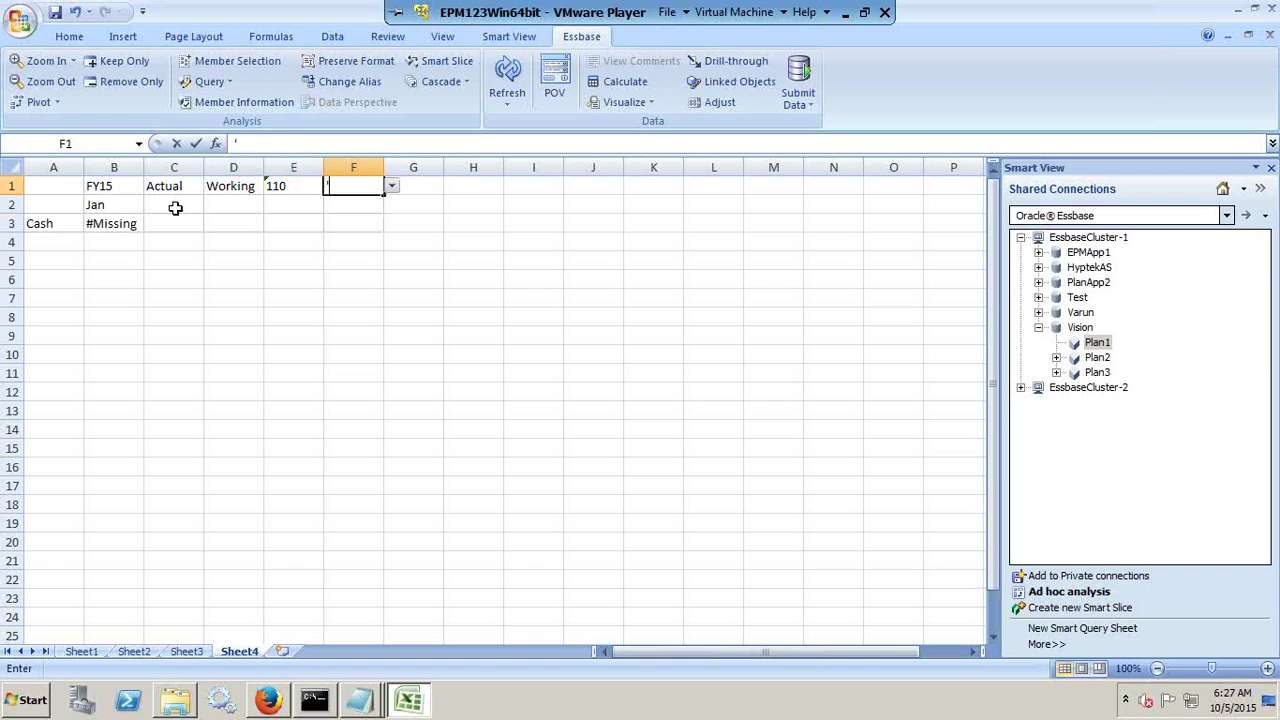
{"action": "type", "text": "P_000"}
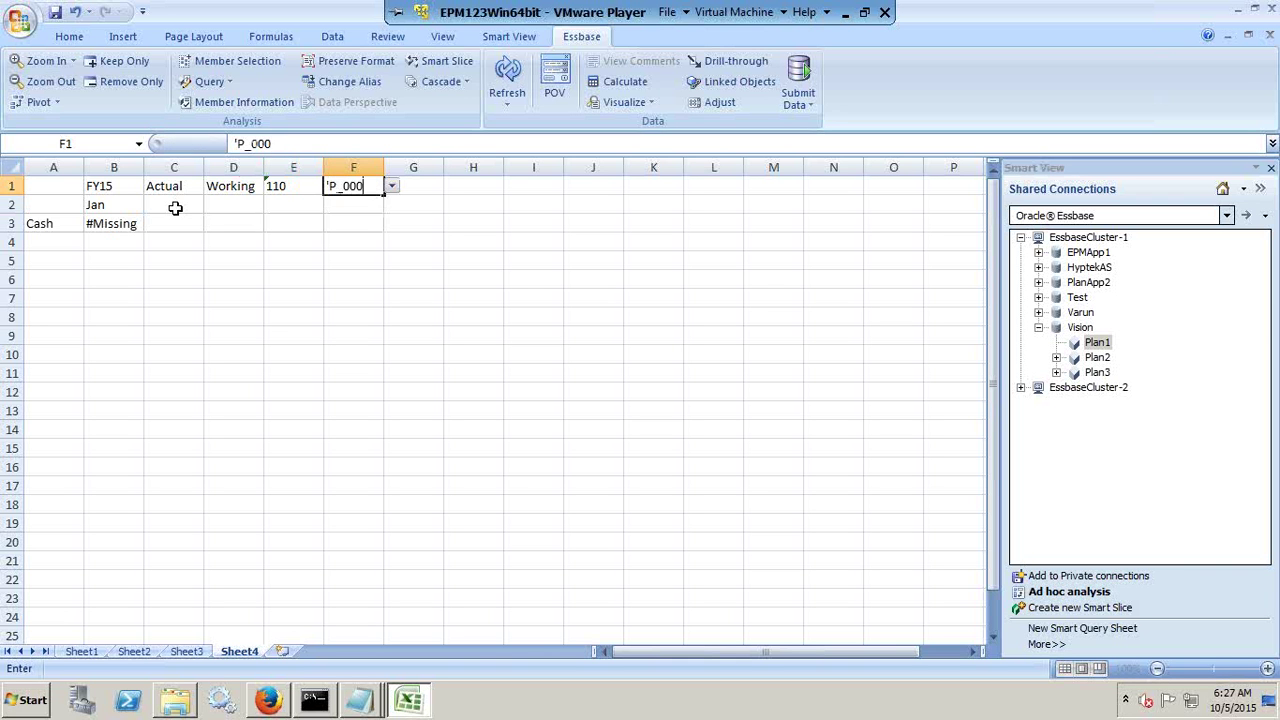
{"action": "key", "text": "Return"}
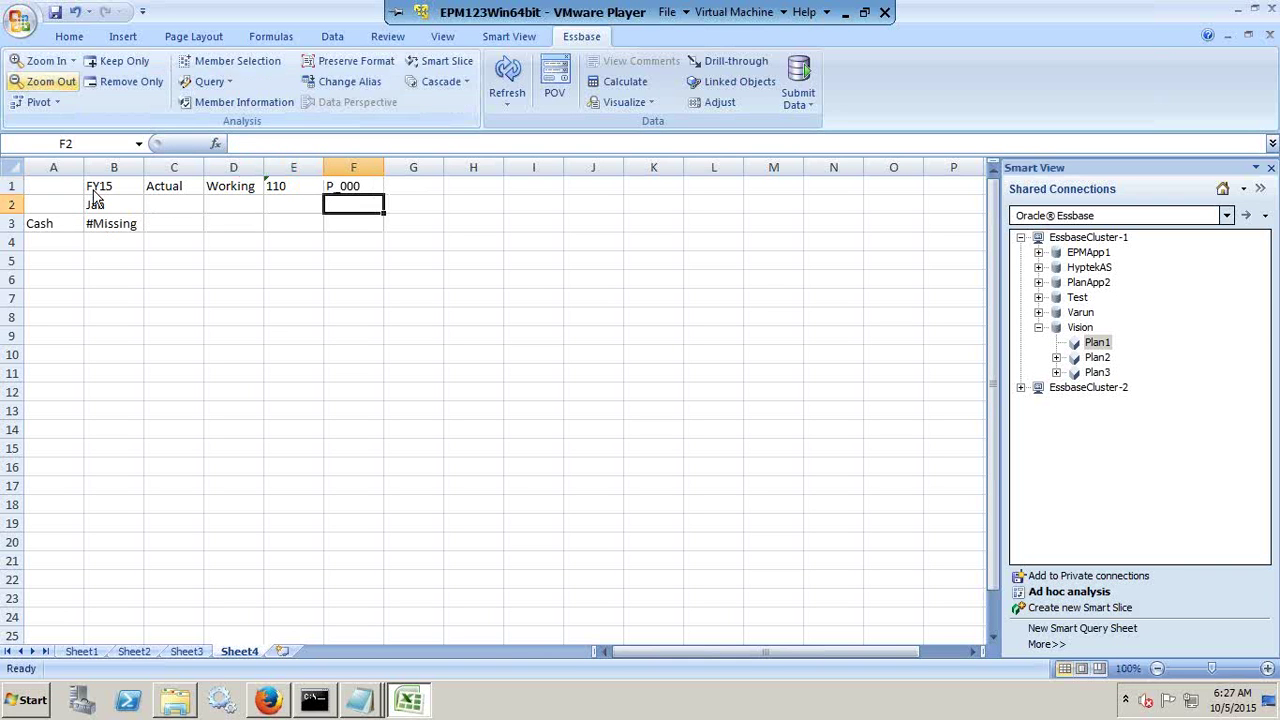
{"action": "left_click", "coordinate": [507, 78]}
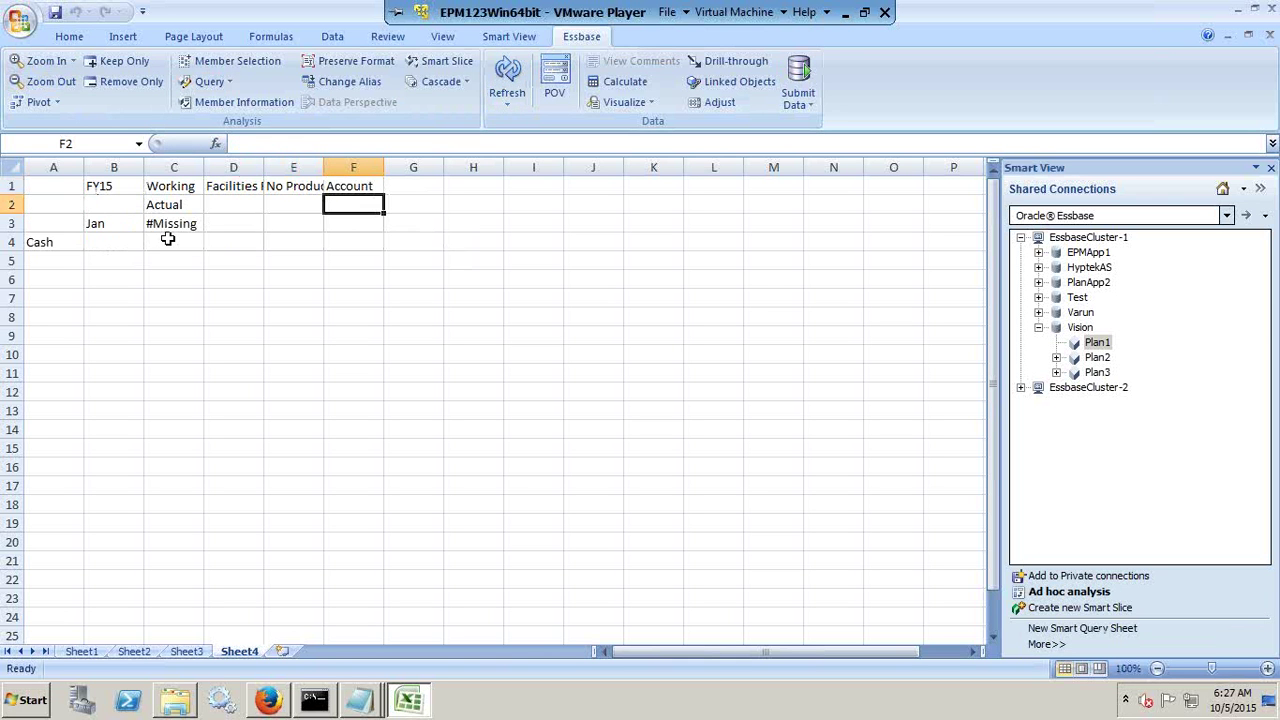
Check the refreshed grid against the PL_Load_Ignore file, examining each header member in row 1 and the Scenario member in C2
{"action": "key", "text": "alt+Tab"}
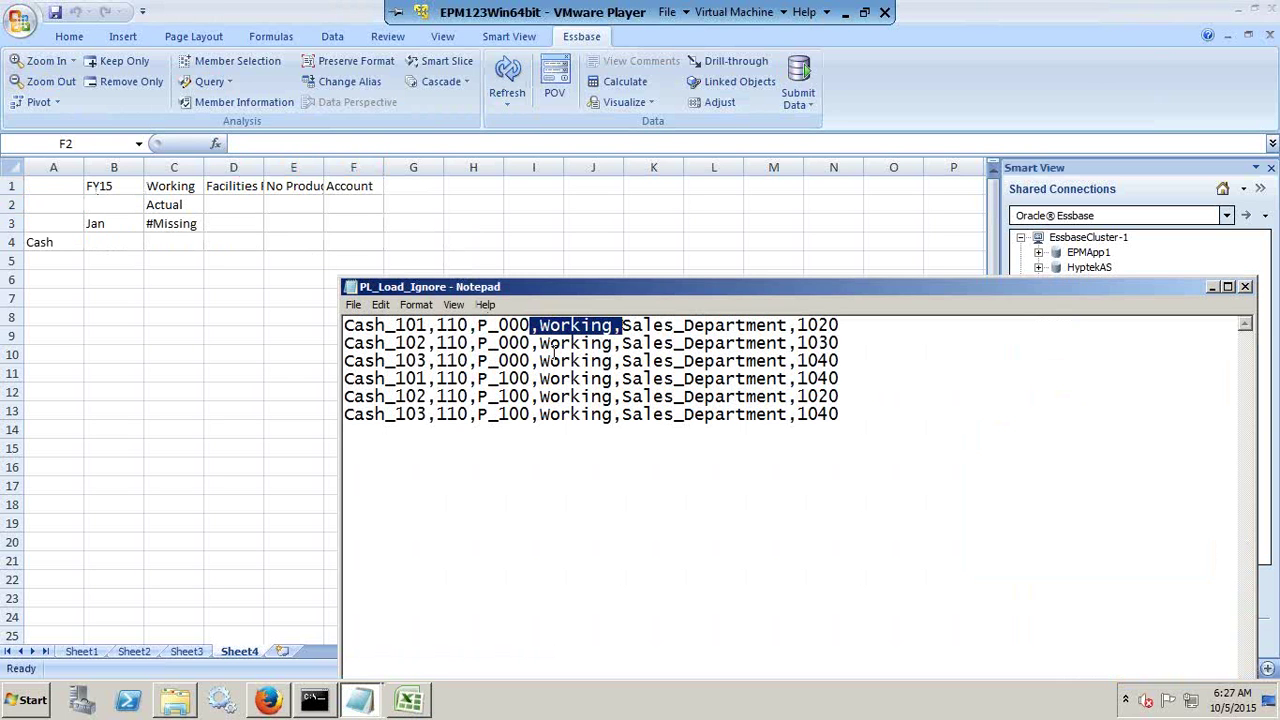
{"action": "left_click", "coordinate": [521, 360]}
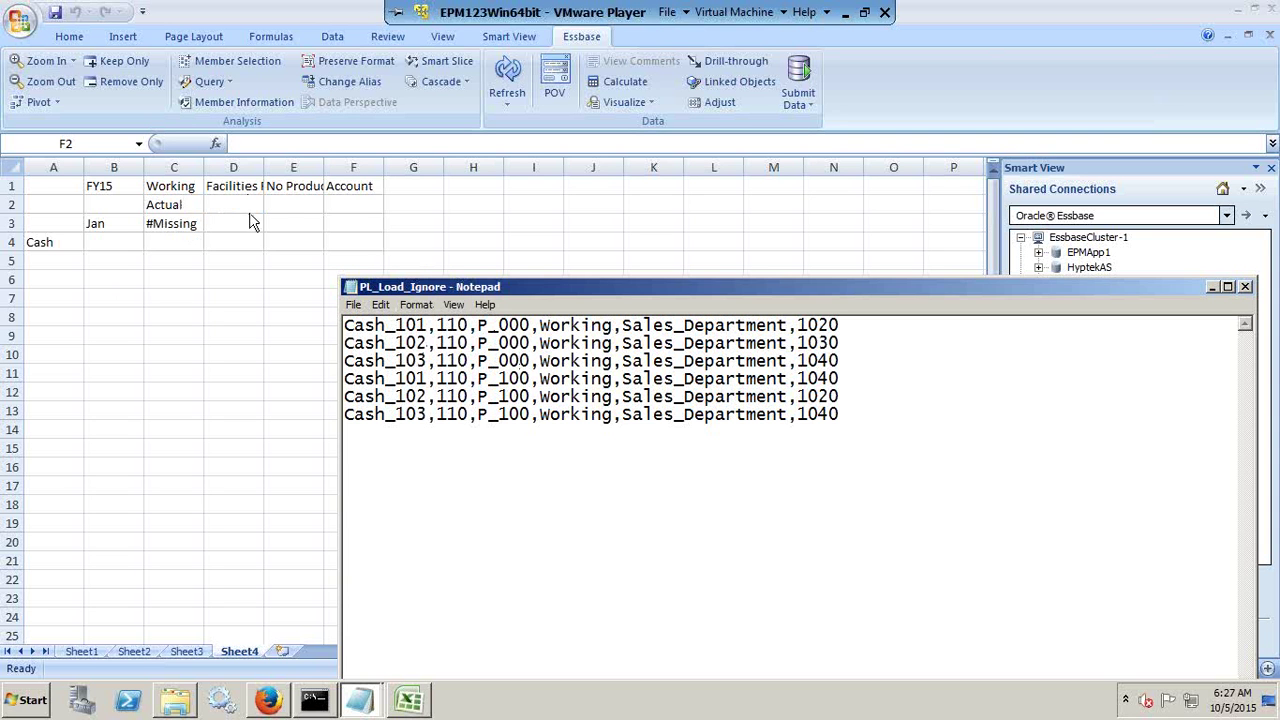
{"action": "left_click", "coordinate": [368, 188]}
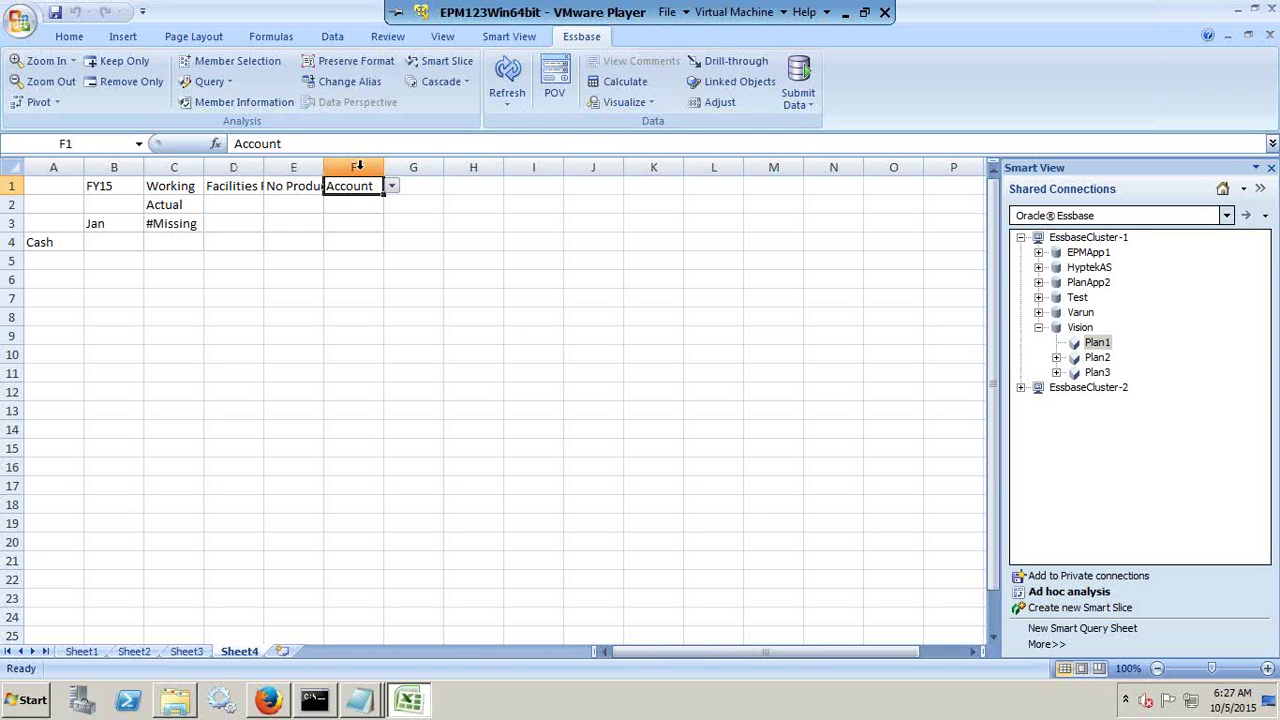
{"action": "left_click", "coordinate": [134, 186]}
{"action": "left_click", "coordinate": [189, 186]}
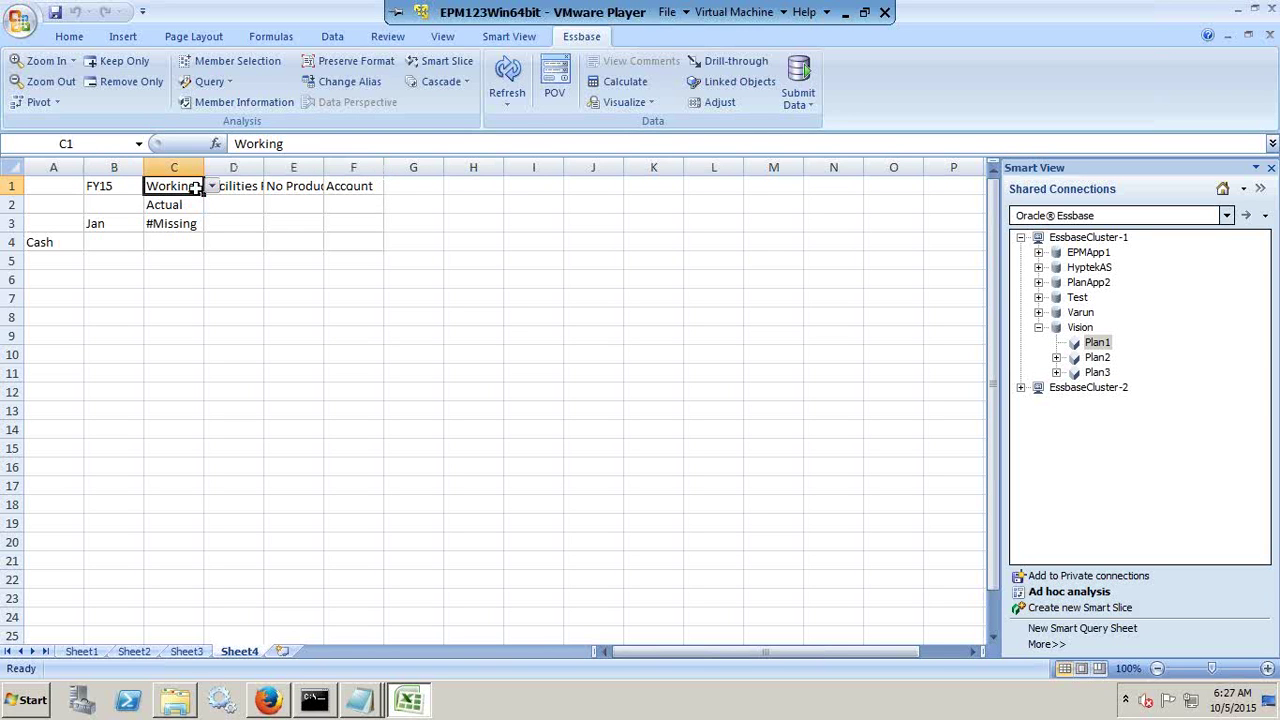
{"action": "left_click", "coordinate": [240, 186]}
{"action": "left_click", "coordinate": [297, 185]}
{"action": "left_click", "coordinate": [352, 186]}
{"action": "left_click", "coordinate": [180, 204]}
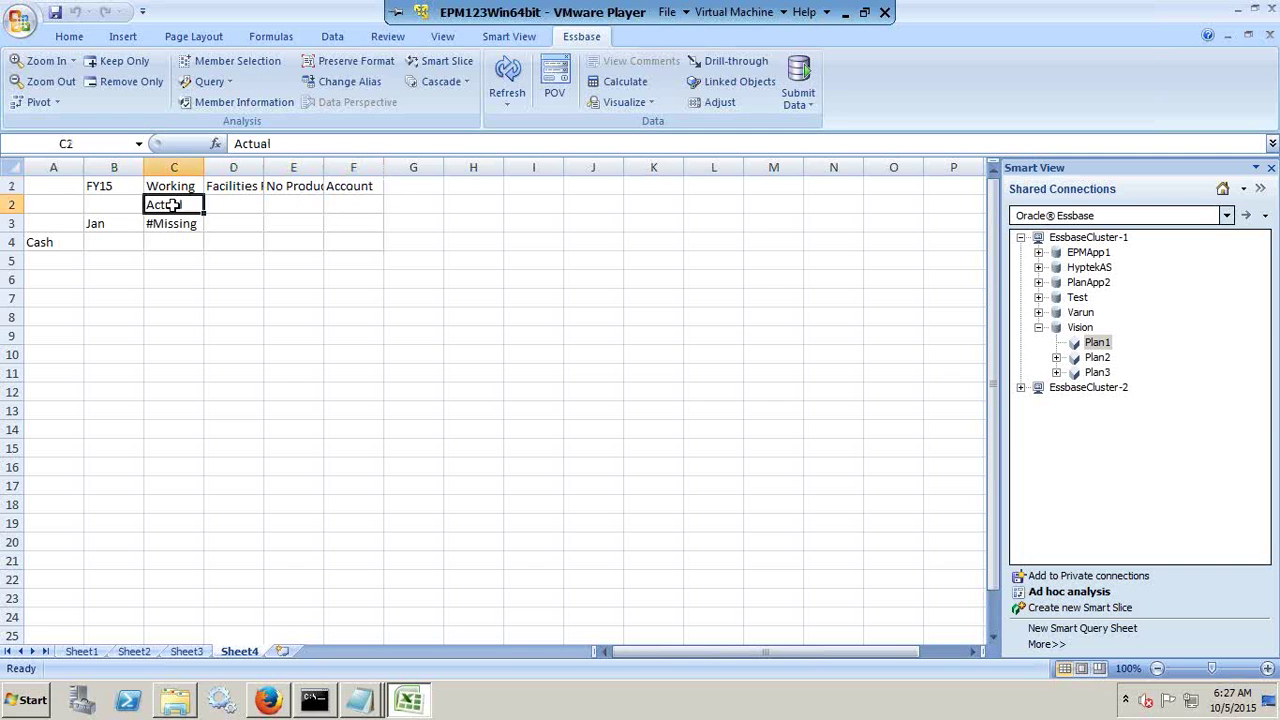
Check the grid members against the PL_Load_Ignore file and set the Account member in cell F1 to 1110 as text
{"action": "left_click", "coordinate": [103, 223]}
{"action": "left_click", "coordinate": [55, 242]}
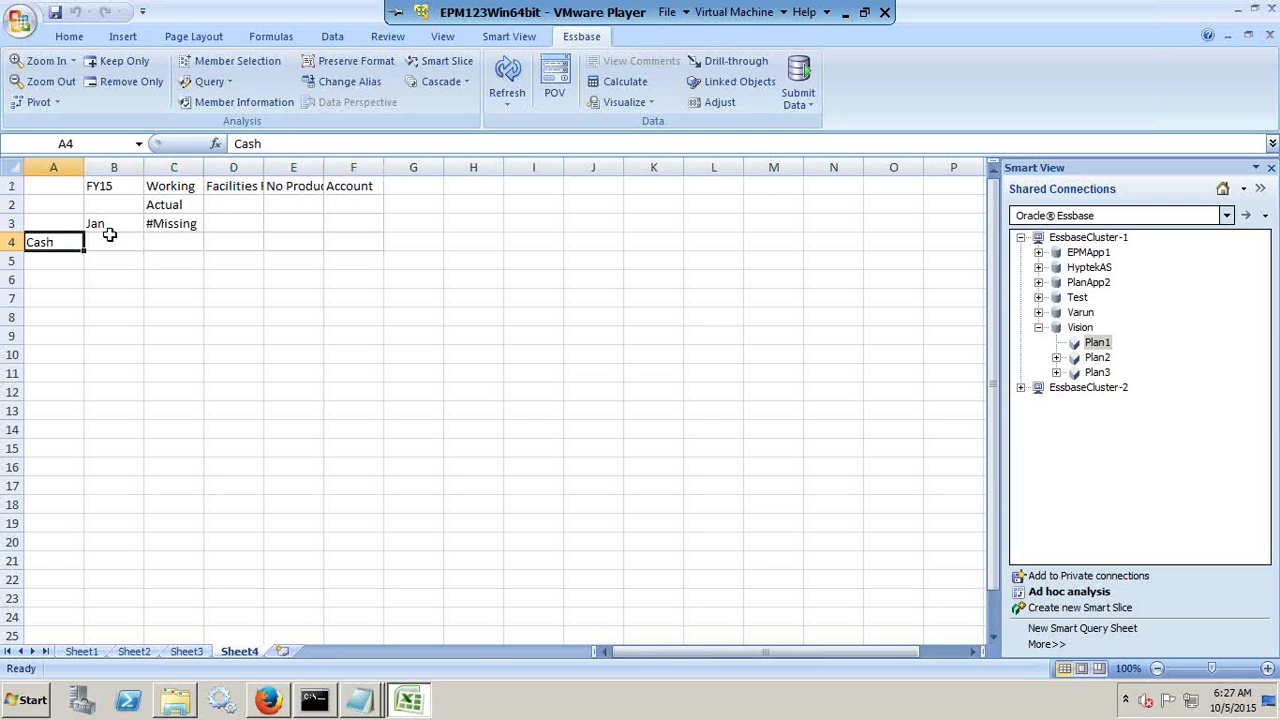
{"action": "key", "text": "alt+Tab"}
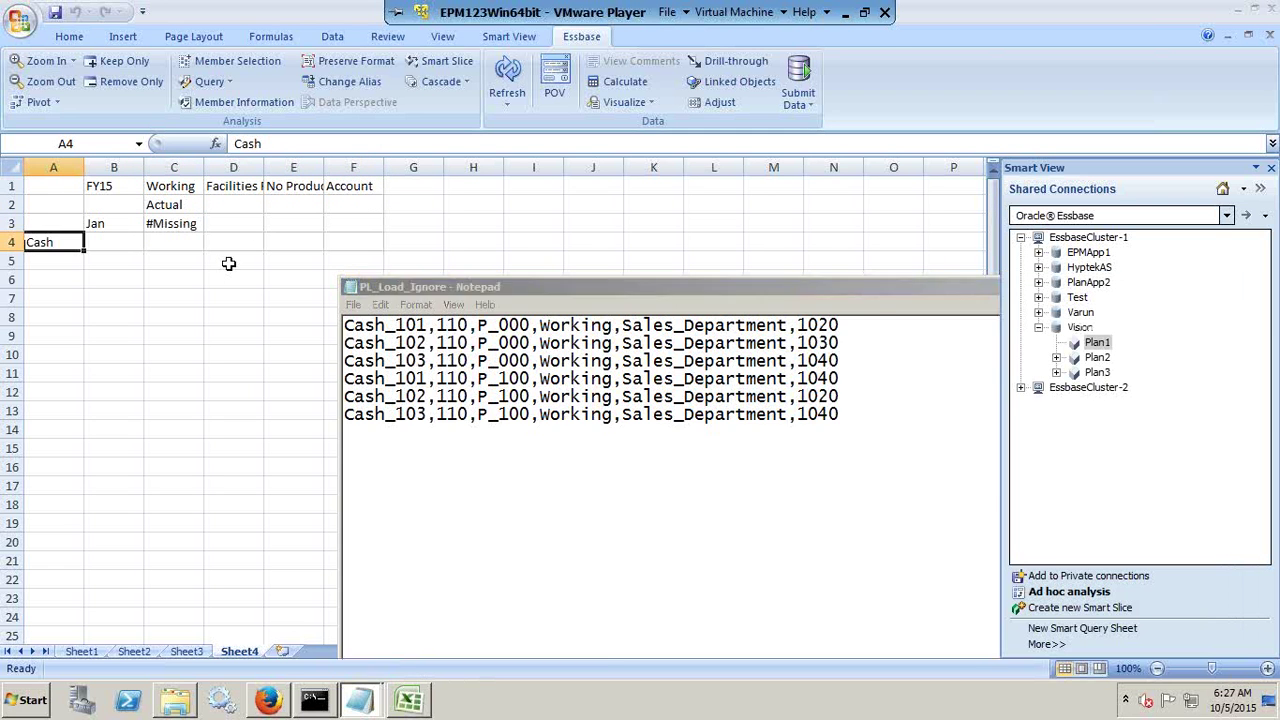
{"action": "key", "text": "alt+Tab"}
{"action": "left_click", "coordinate": [353, 204]}
{"action": "left_click", "coordinate": [355, 186]}
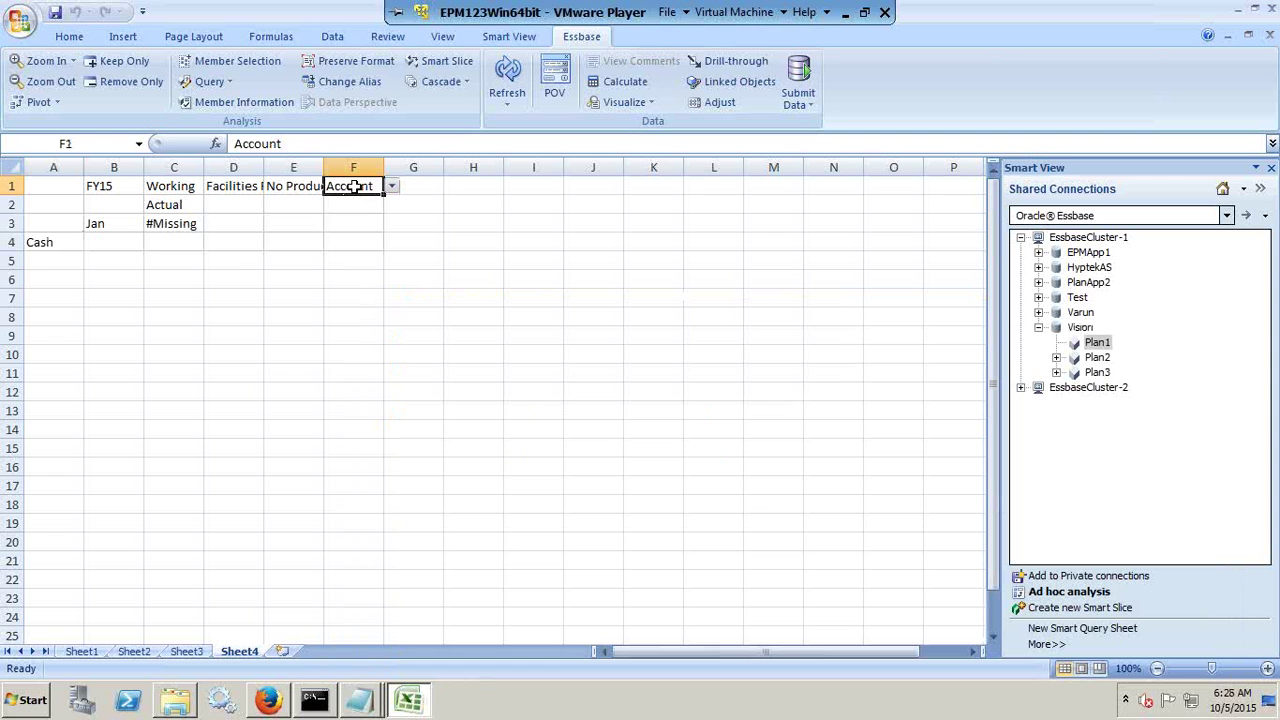
{"action": "type", "text": "'"}
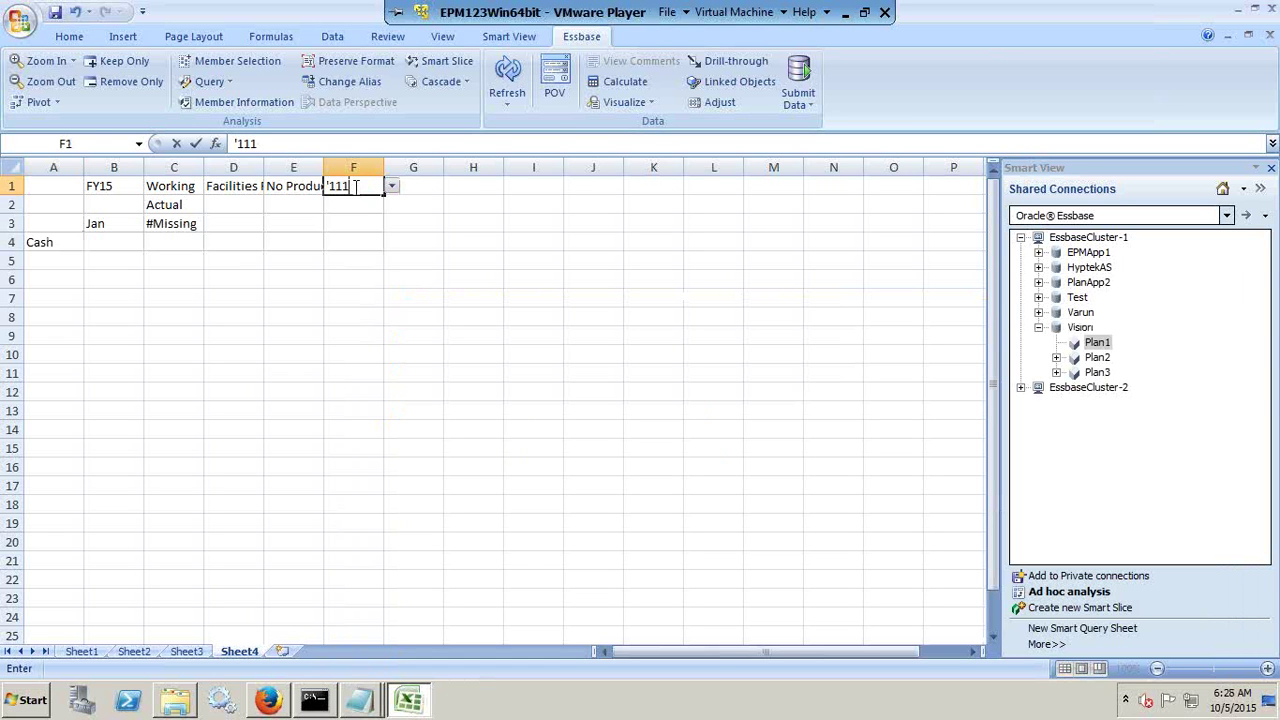
{"action": "type", "text": "111"}
{"action": "key", "text": "Return"}
Clear the stray Cash member from cell A4 and refresh the grid
{"action": "key", "text": "Down"}
{"action": "key", "text": "Left"}
{"action": "key", "text": "Left"}
{"action": "key", "text": "Left"}
{"action": "key", "text": "Left"}
{"action": "key", "text": "Left"}
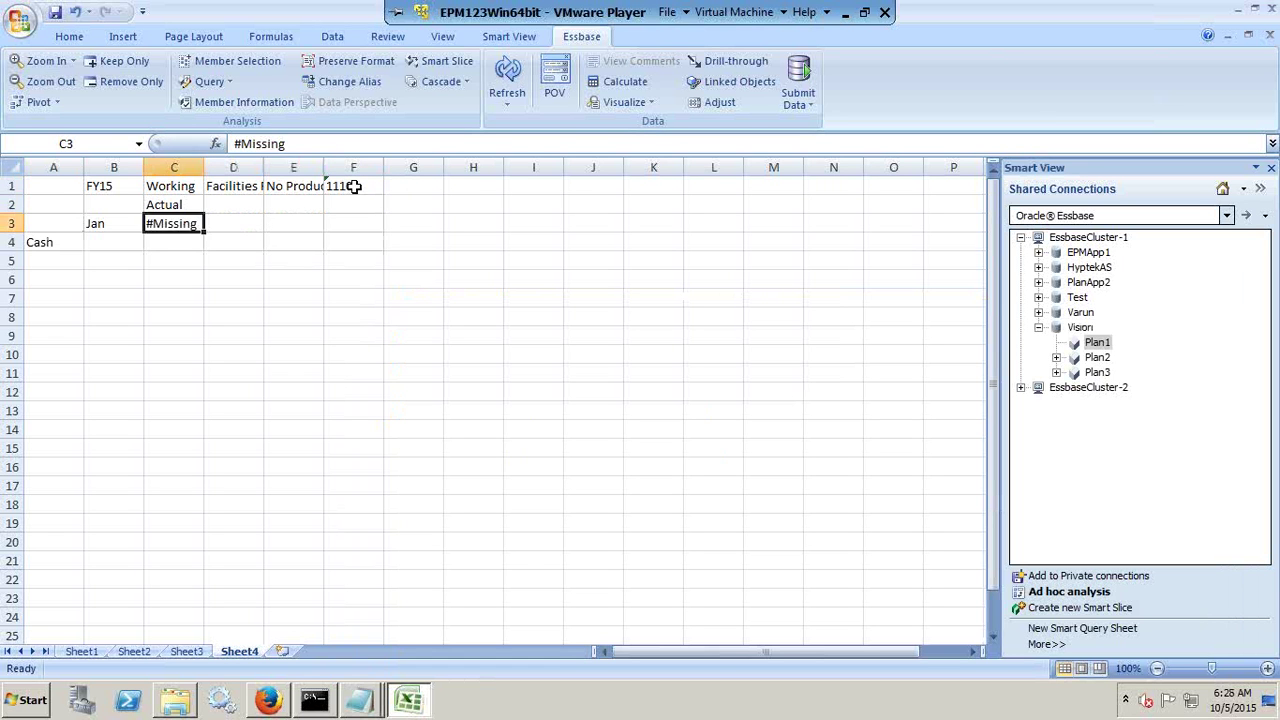
{"action": "key", "text": "Down"}
{"action": "key", "text": "Delete"}
{"action": "left_click", "coordinate": [530, 260]}
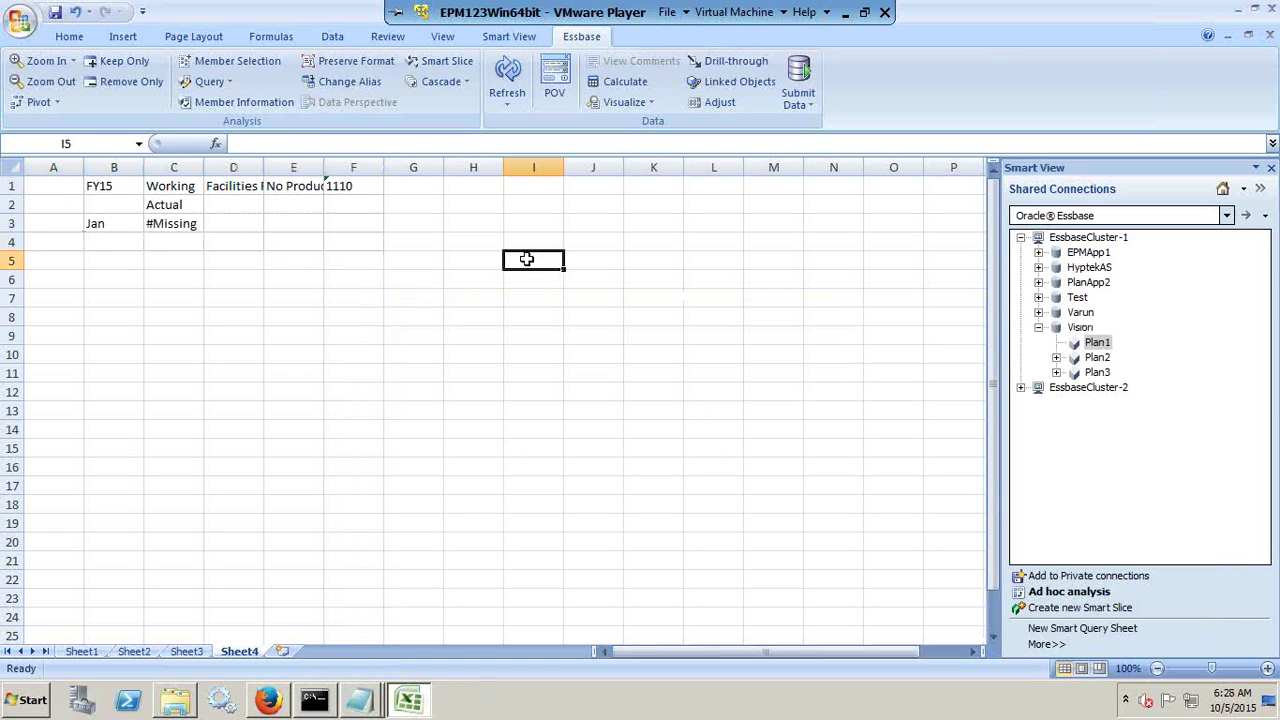
{"action": "left_click", "coordinate": [508, 67]}
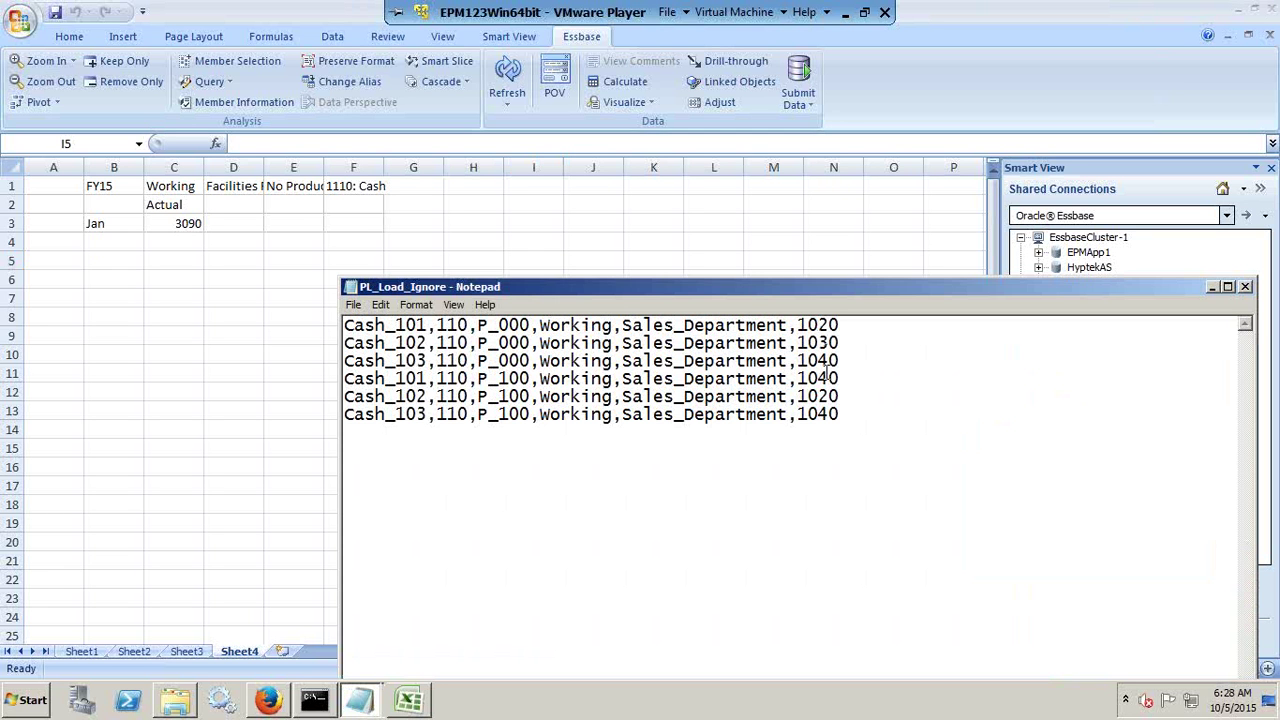
Zoom out from No Product in cell E1 to Total Product and expand it into its child products down column B, widening the column
{"action": "left_click", "coordinate": [322, 164]}
{"action": "double_click", "coordinate": [322, 163]}
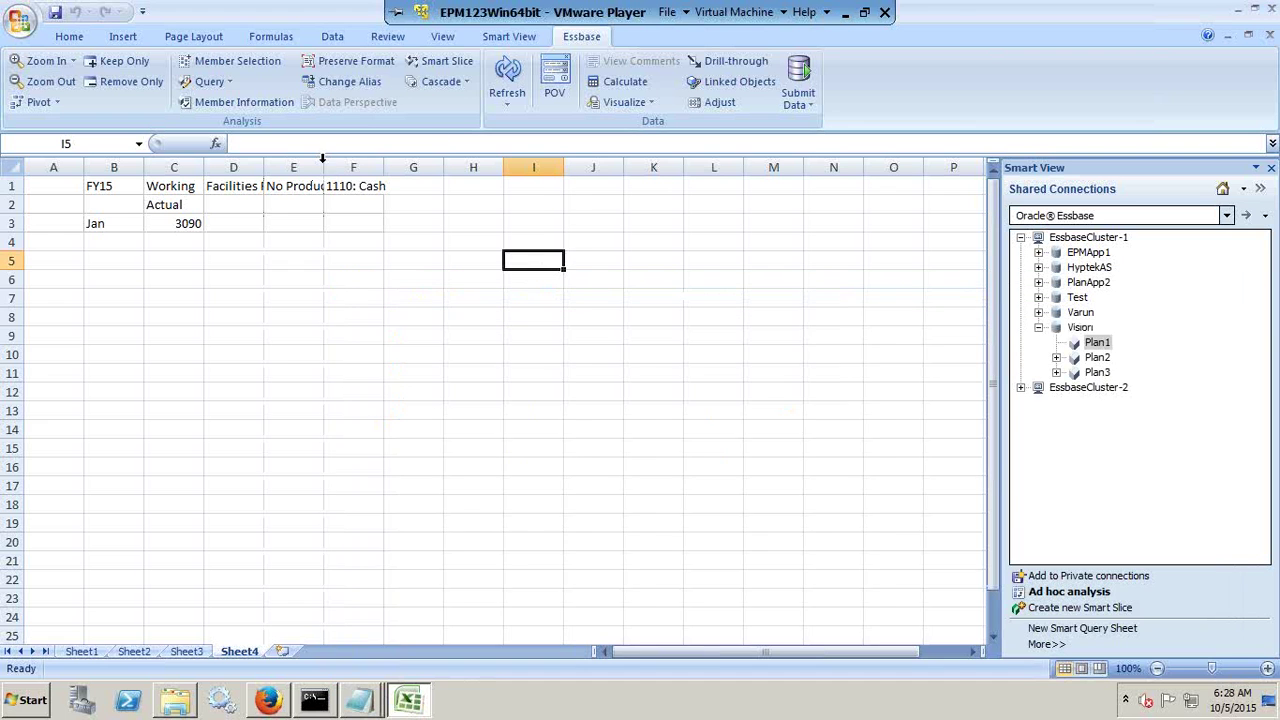
{"action": "right_click", "coordinate": [311, 171]}
{"action": "double_click", "coordinate": [308, 183]}
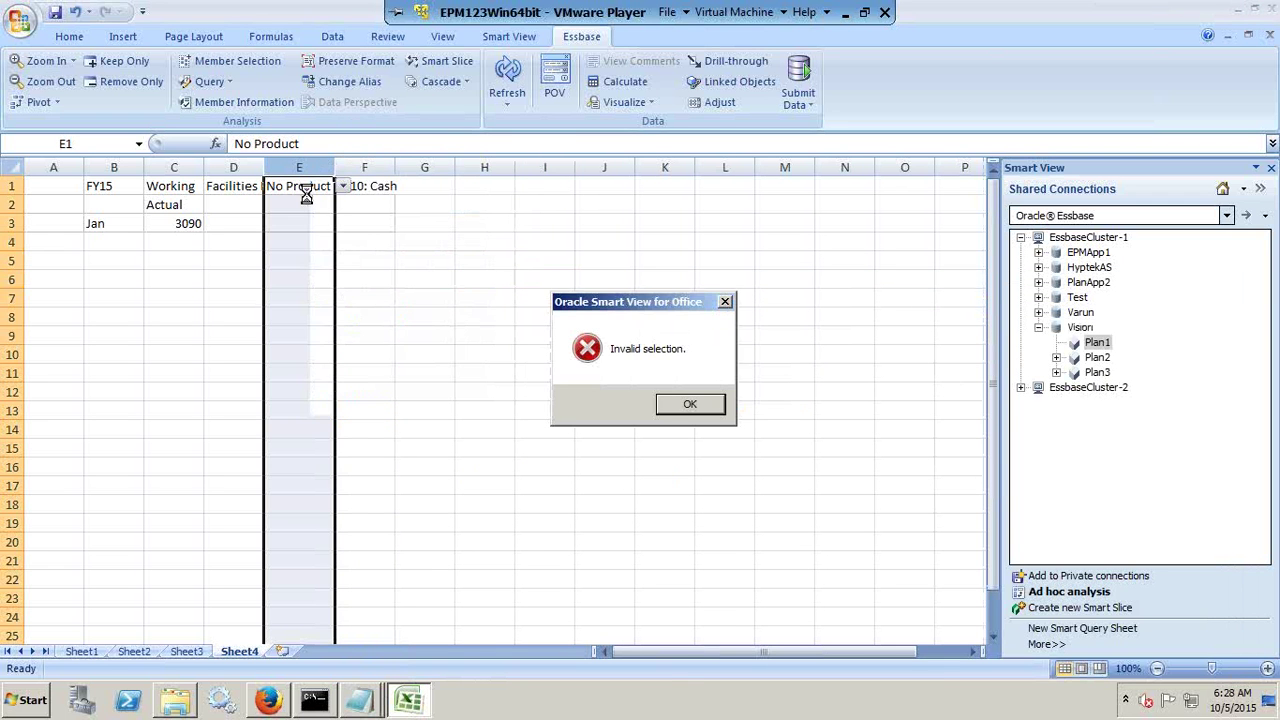
{"action": "left_click", "coordinate": [686, 401]}
{"action": "double_click", "coordinate": [314, 194]}
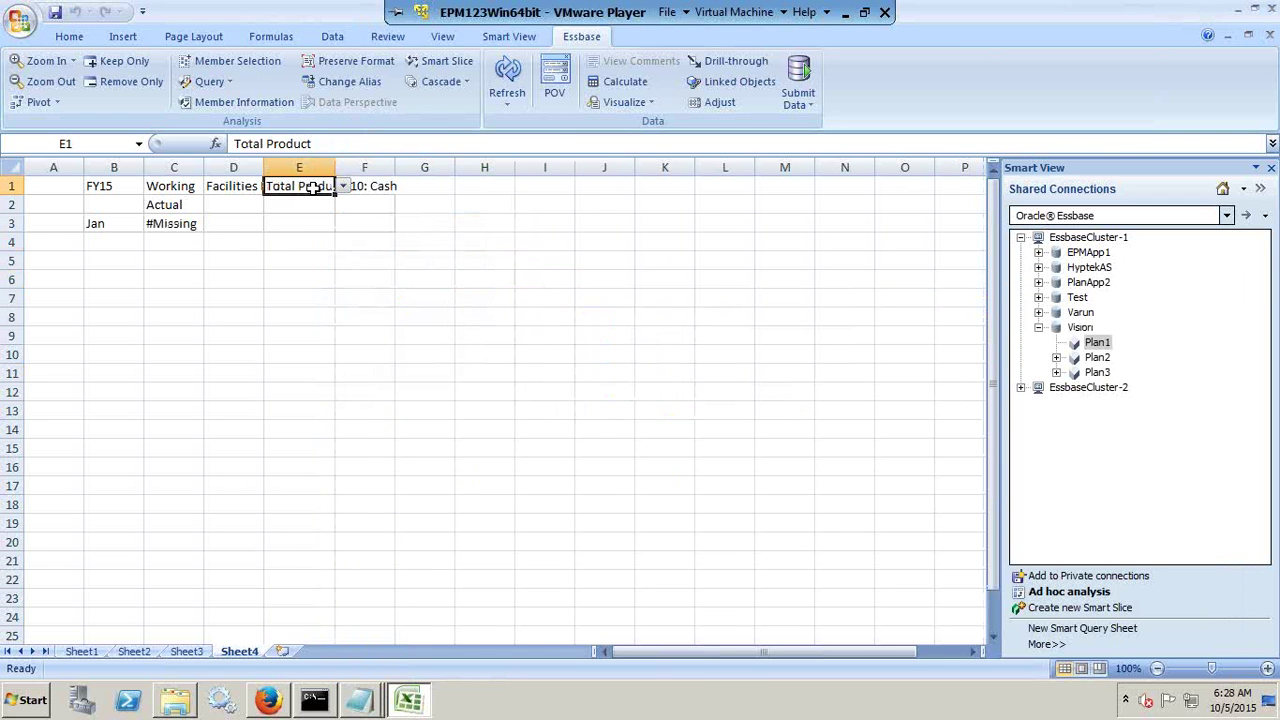
{"action": "left_click_drag", "start_coordinate": [144, 167], "coordinate": [200, 168]}
Clear the product rows 5 to 7 and replace Computer Equipment in cell B4 with P_100 as text
{"action": "left_click_drag", "start_coordinate": [143, 258], "coordinate": [333, 284]}
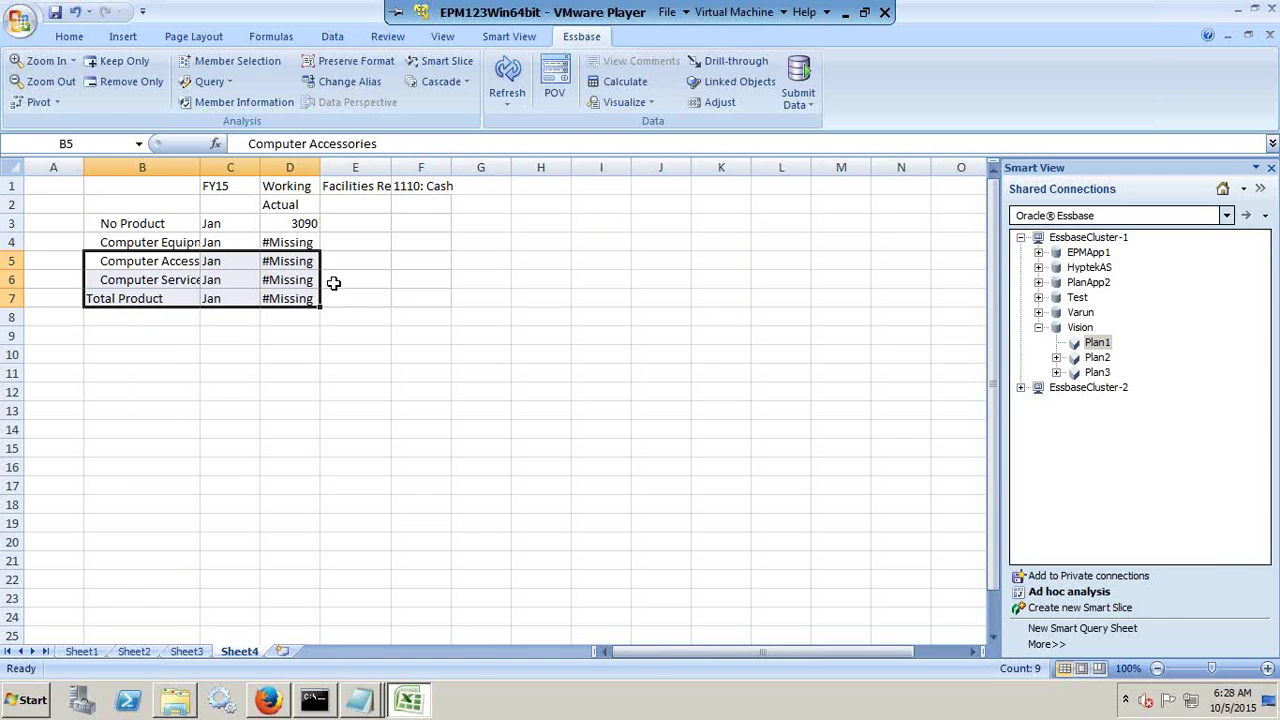
{"action": "key", "text": "Delete"}
{"action": "key", "text": "Up"}
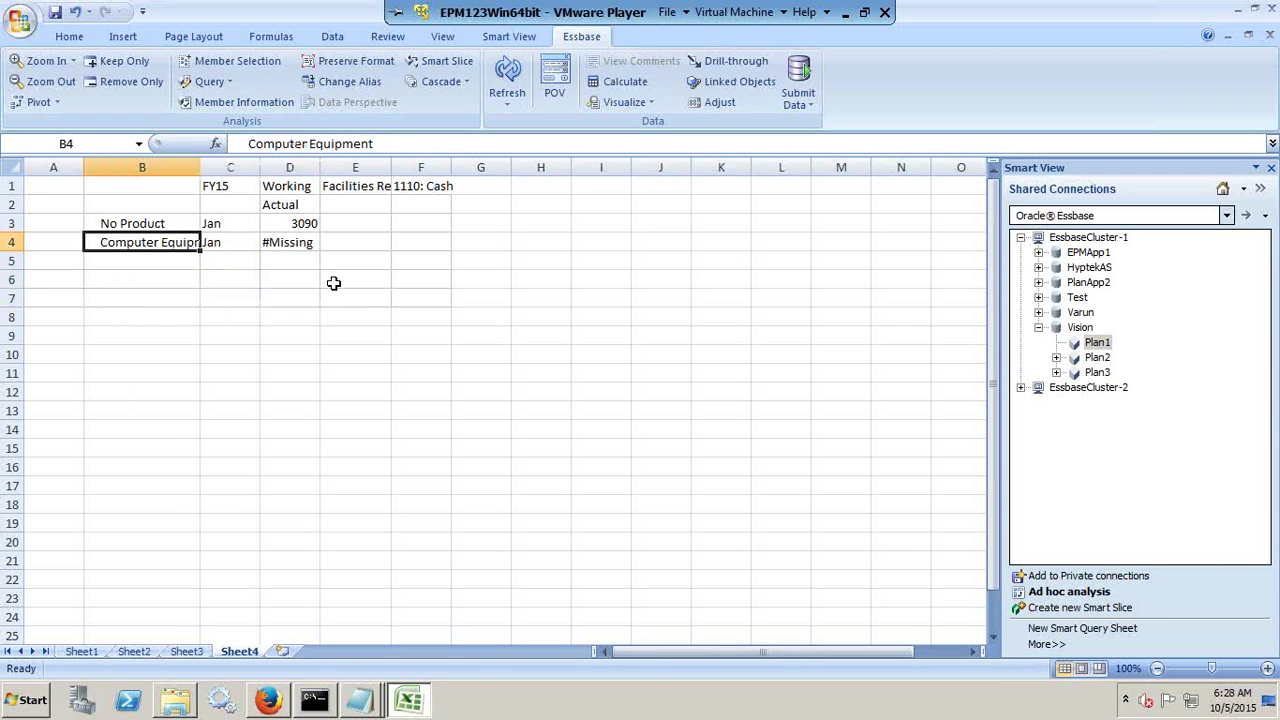
{"action": "type", "text": "'"}
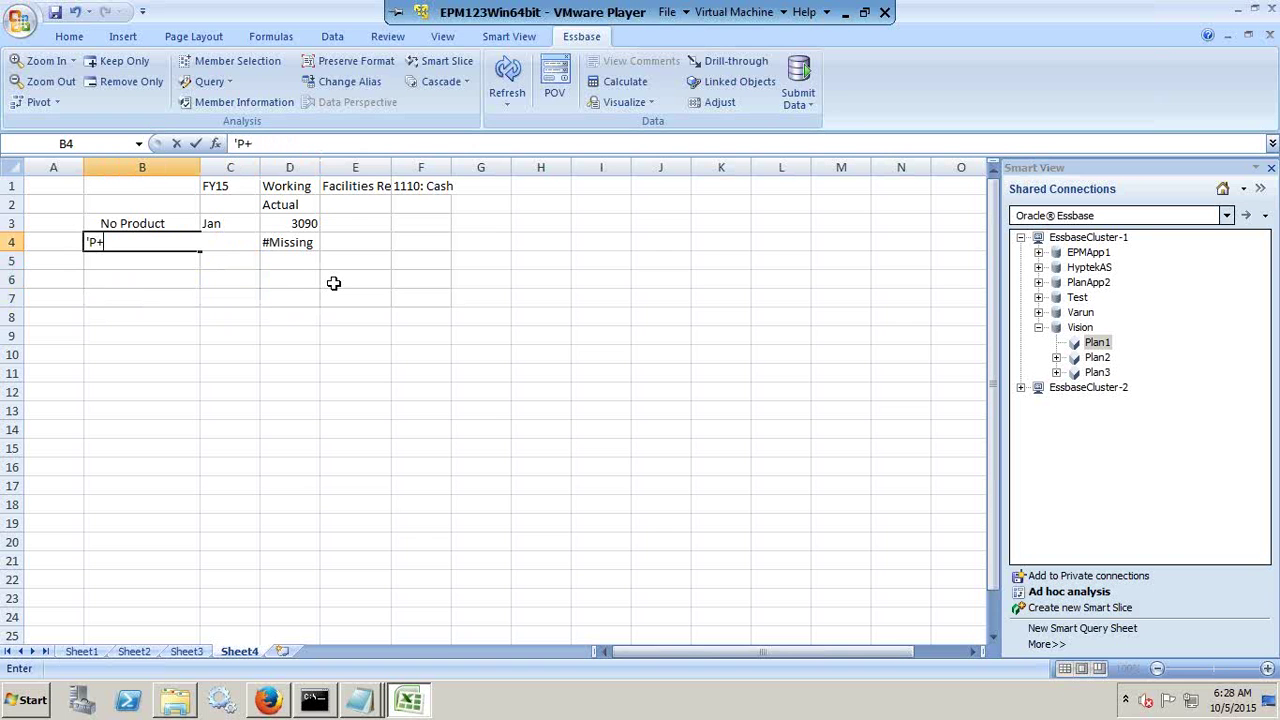
{"action": "type", "text": "P_100"}
{"action": "key", "text": "Return"}
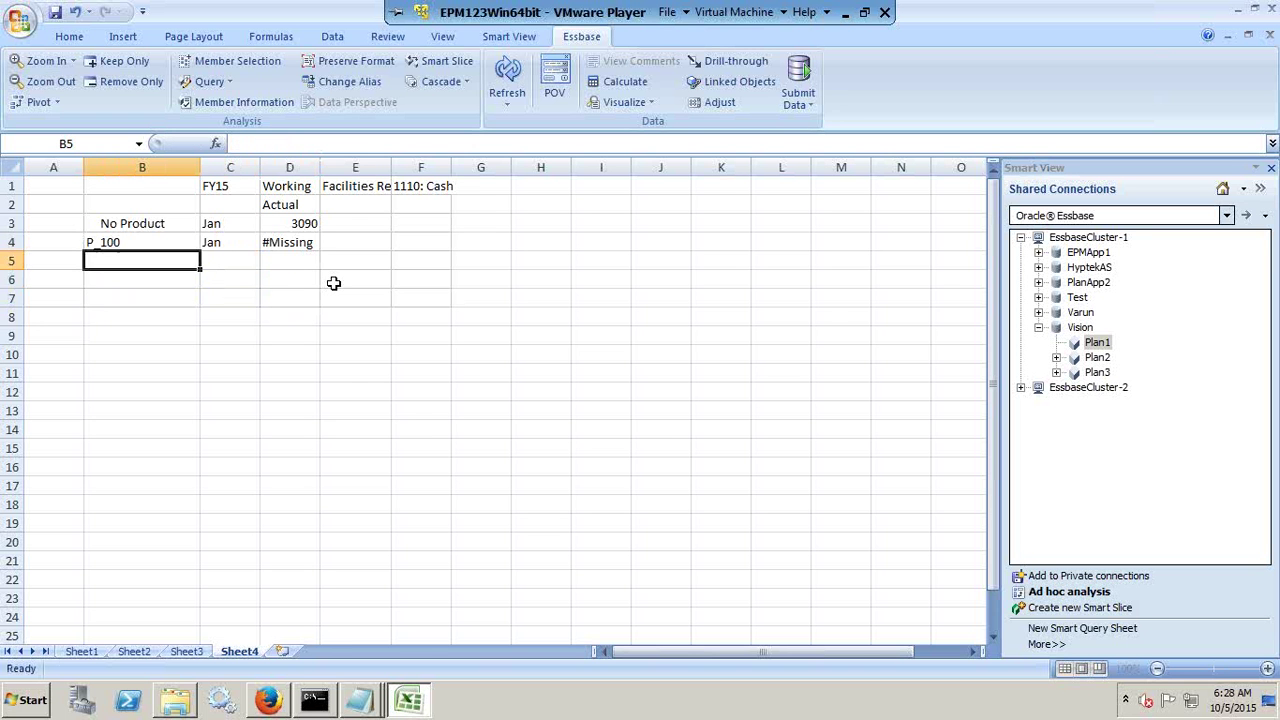
Refresh the grid and compare its product amounts with the three P_100 lines in the PL_Load_Ignore file
{"action": "key", "text": "alt+Tab"}
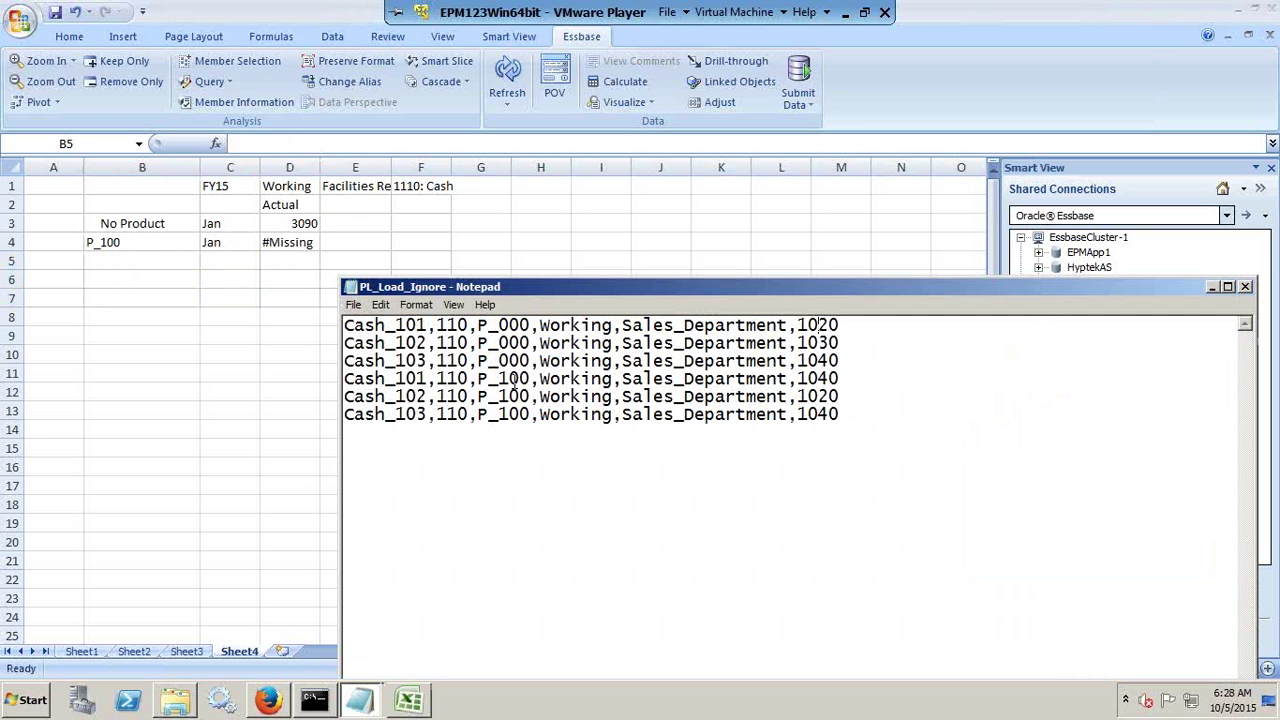
{"action": "key", "text": "alt+Tab"}
{"action": "left_click", "coordinate": [507, 85]}
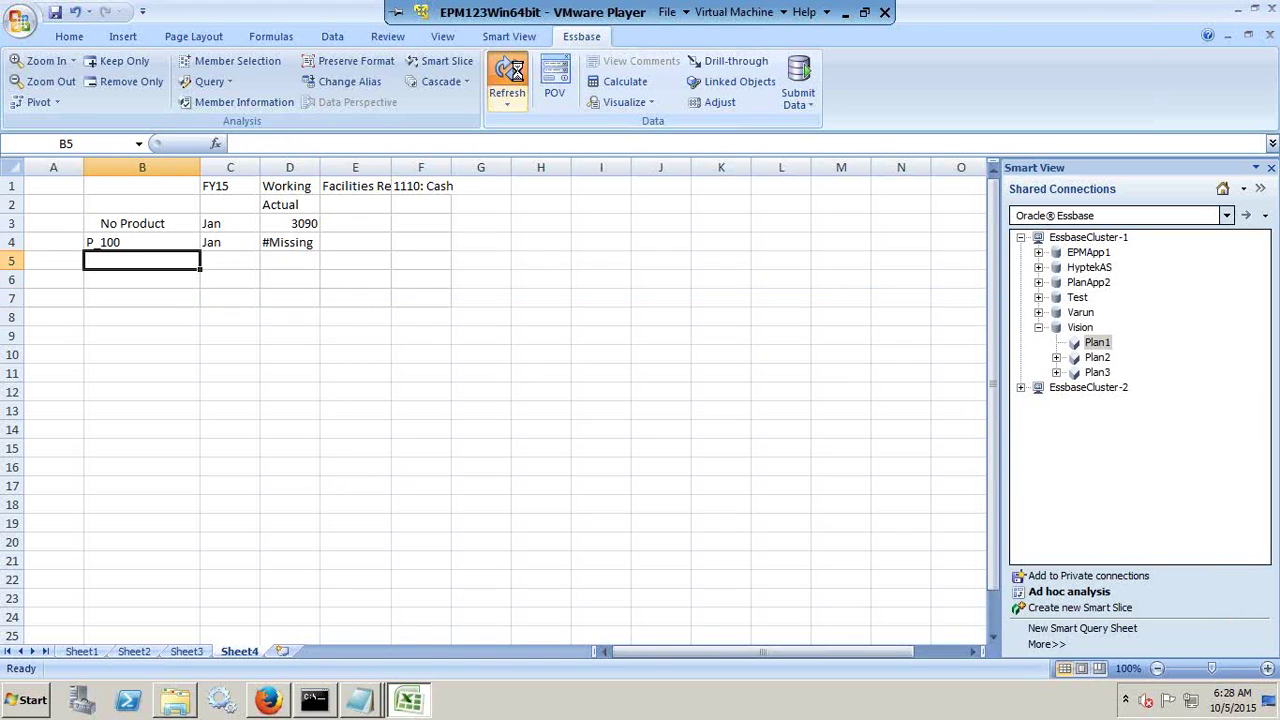
{"action": "key", "text": "alt+Tab"}
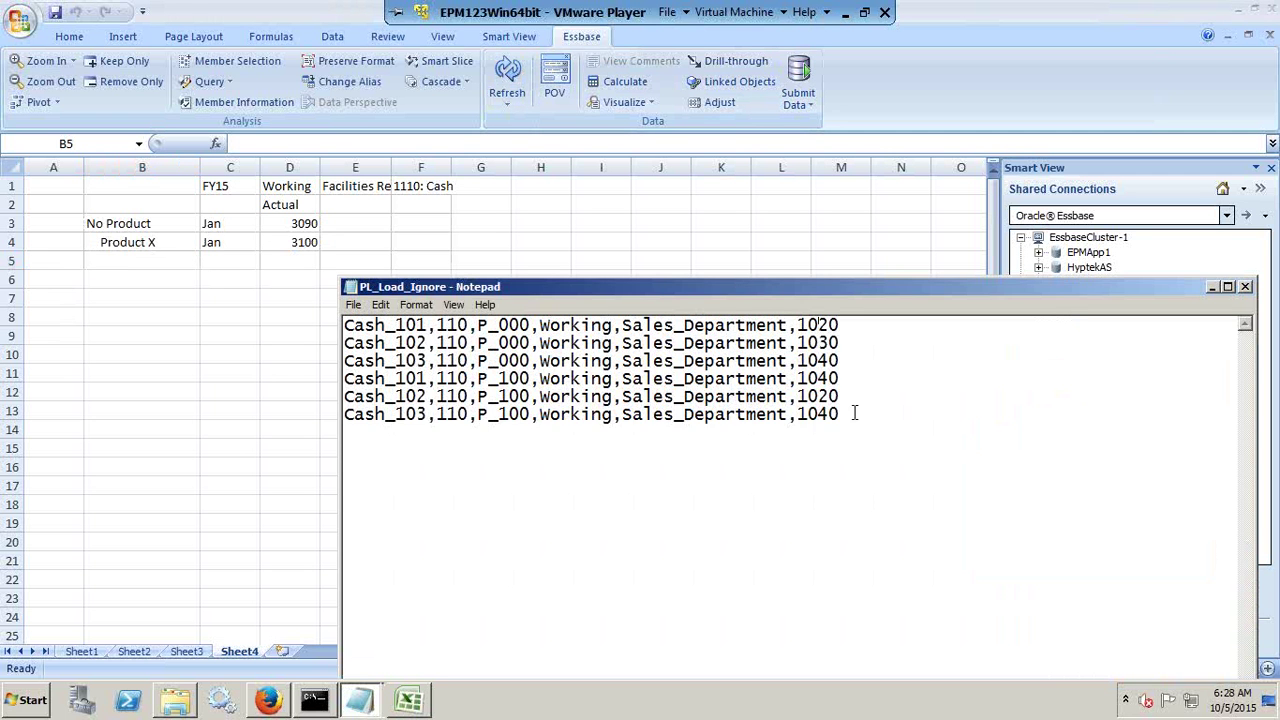
{"action": "left_click_drag", "start_coordinate": [855, 413], "coordinate": [269, 381]}
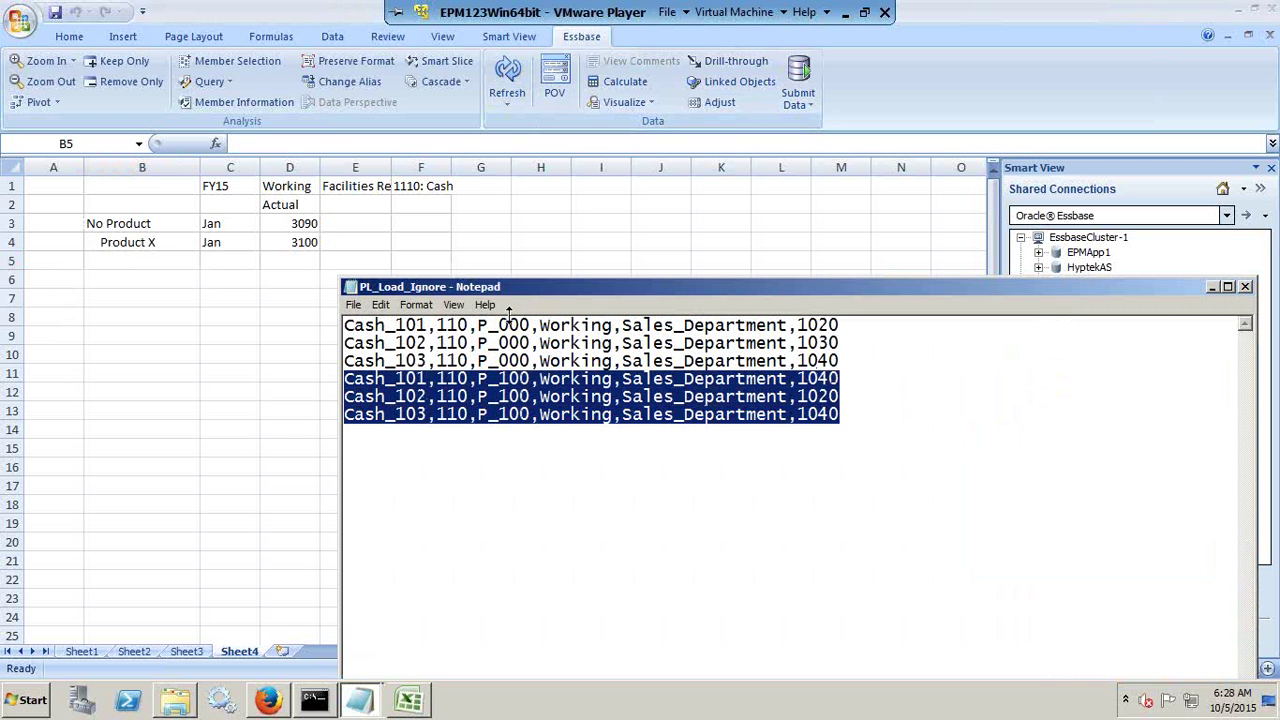
{"action": "left_click", "coordinate": [295, 251]}
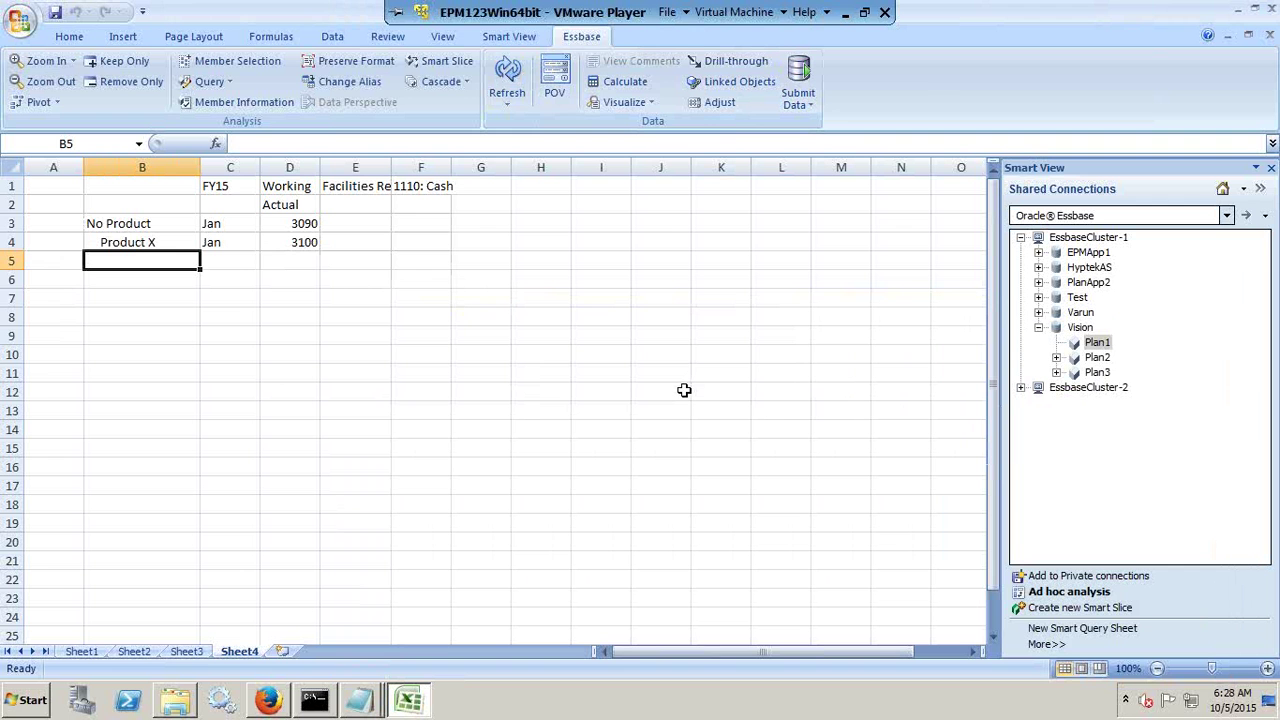
Minimize the virtual machine, switch to the PowerPoint presentation and go to its last slide
{"action": "left_click", "coordinate": [845, 12]}
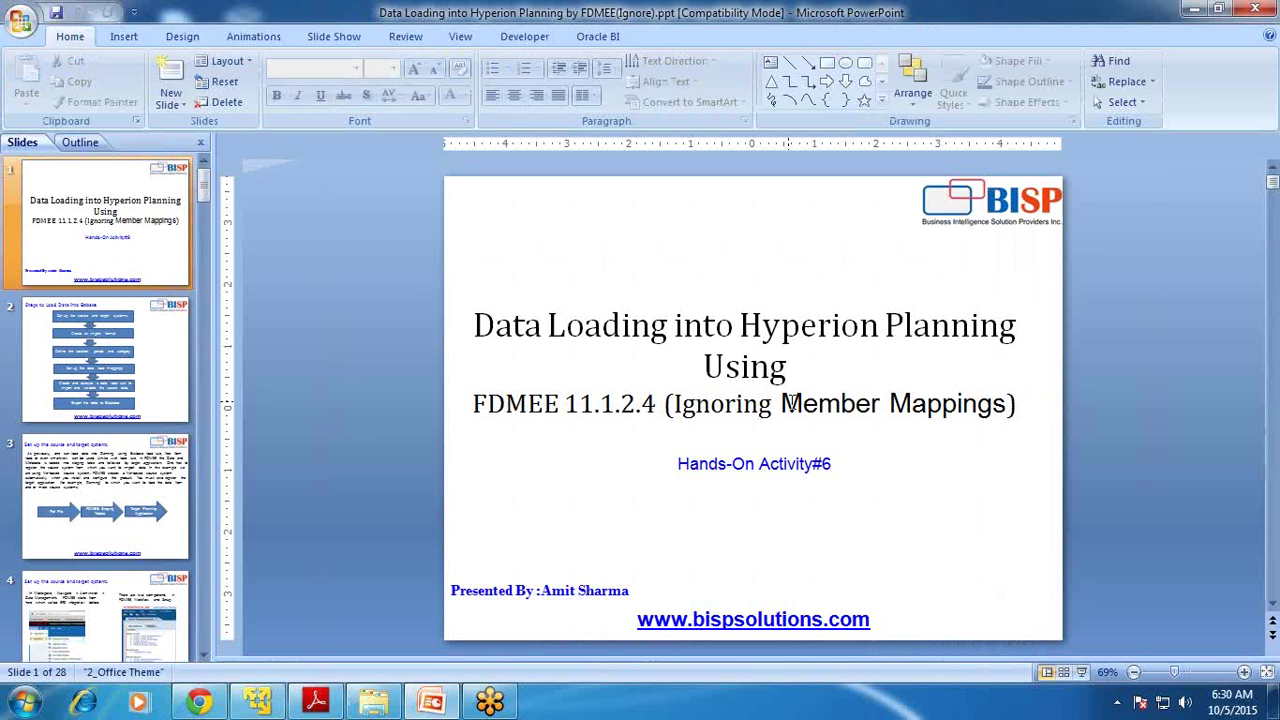
{"action": "key", "text": "End"}
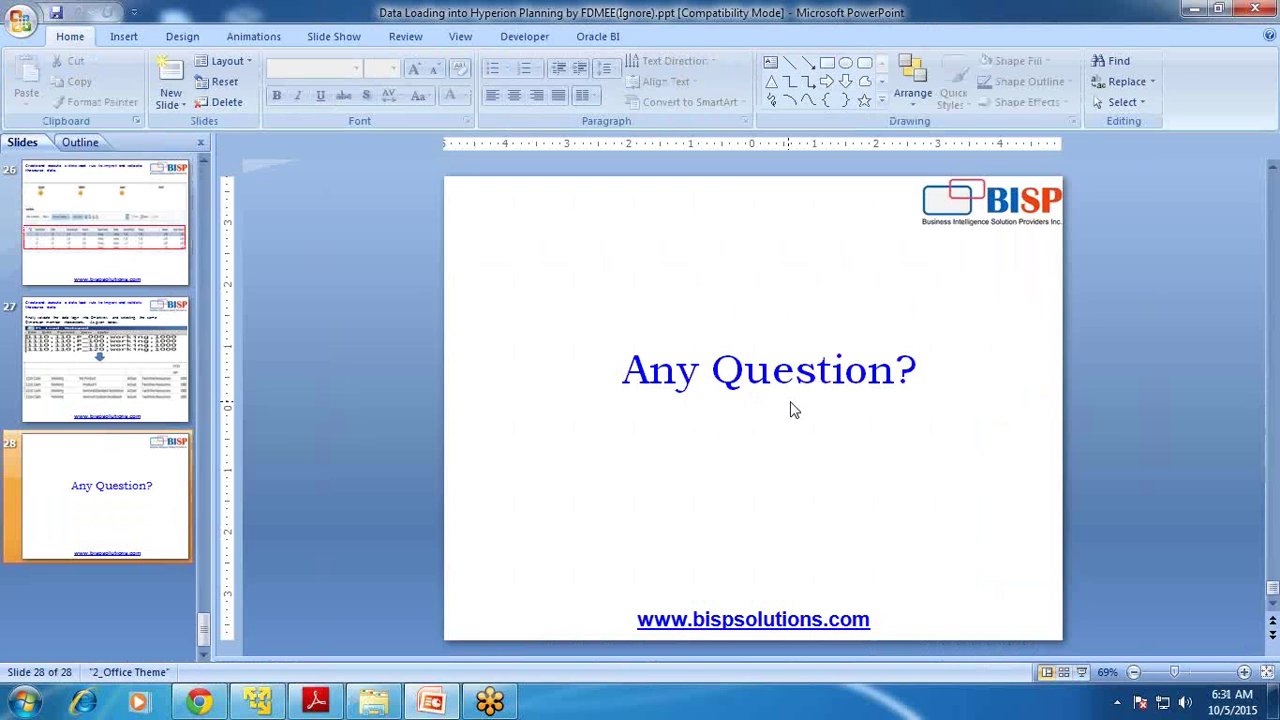